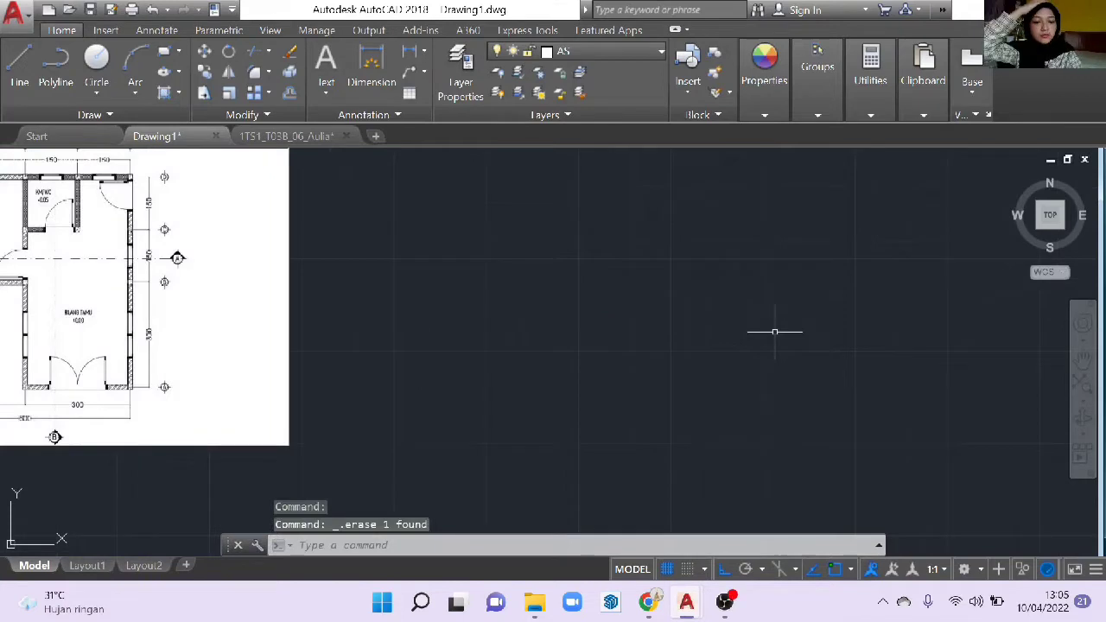
pyautogui.scroll(-2, 773, 331)
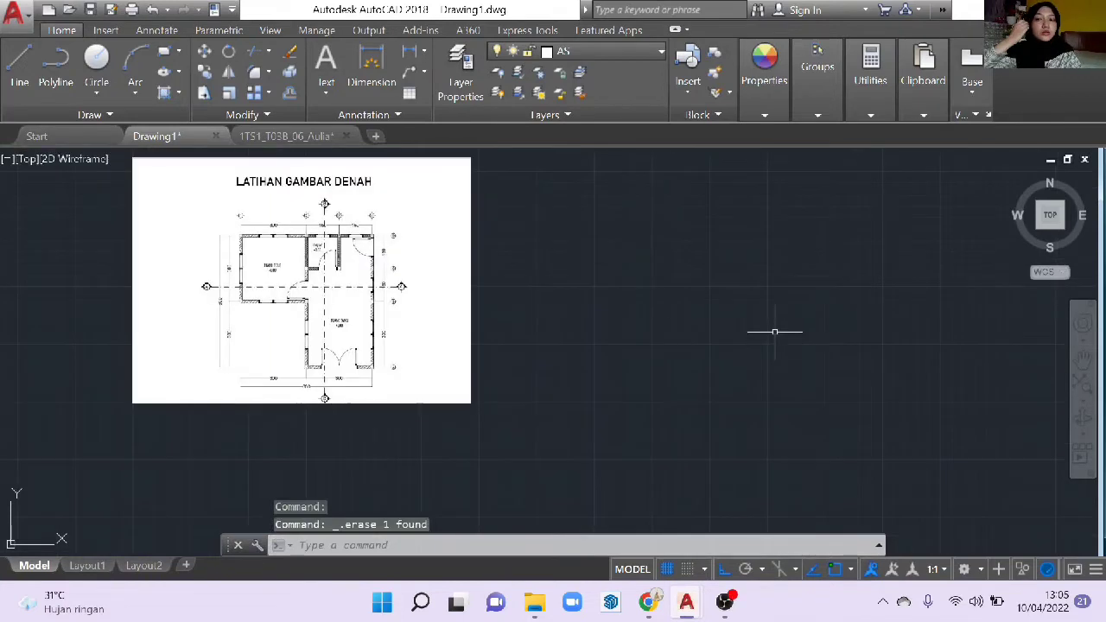
pyautogui.scroll(2, 669, 346)
pyautogui.scroll(-2, 701, 375)
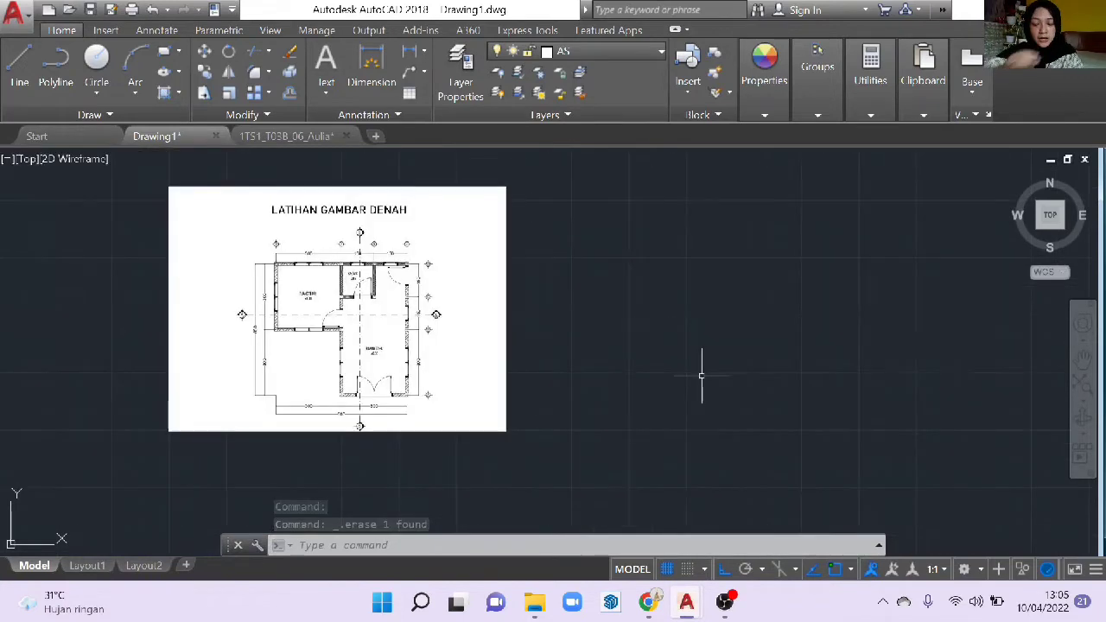
pyautogui.scroll(2, 701, 375)
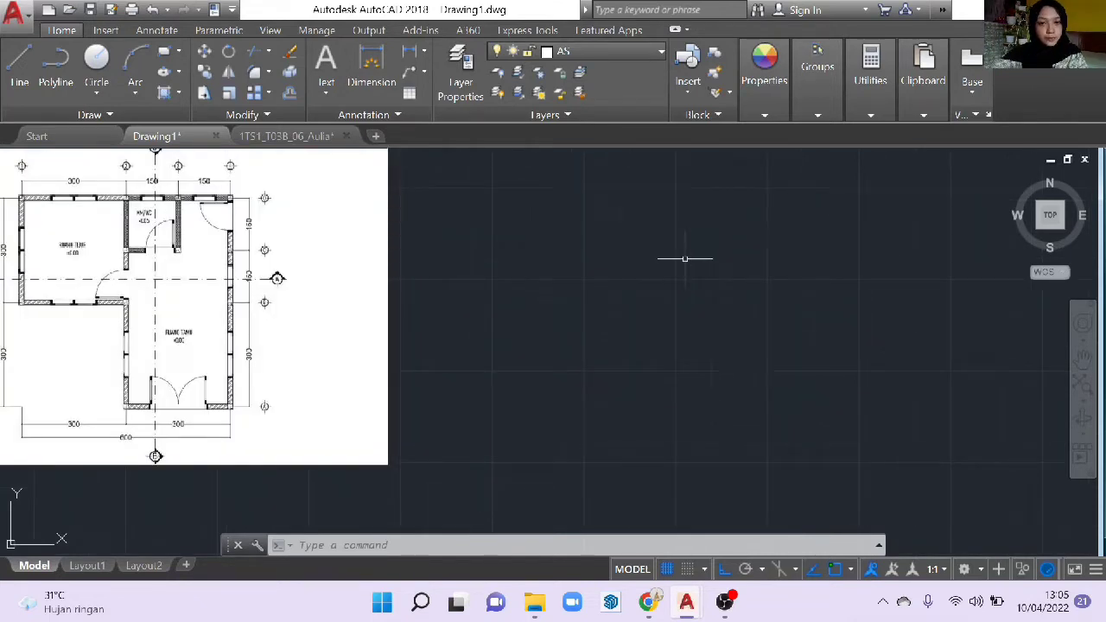
# - Make AS the current layer and start a polyline beside the reference floor plan with a 300-unit segment running west
pyautogui.click(622, 52)
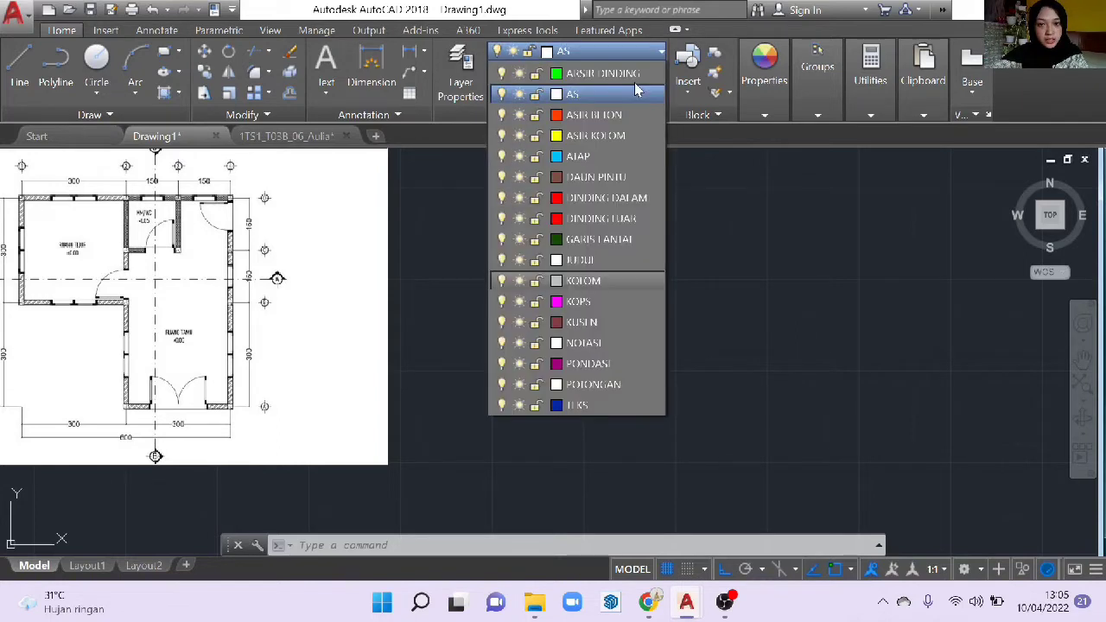
pyautogui.click(635, 91)
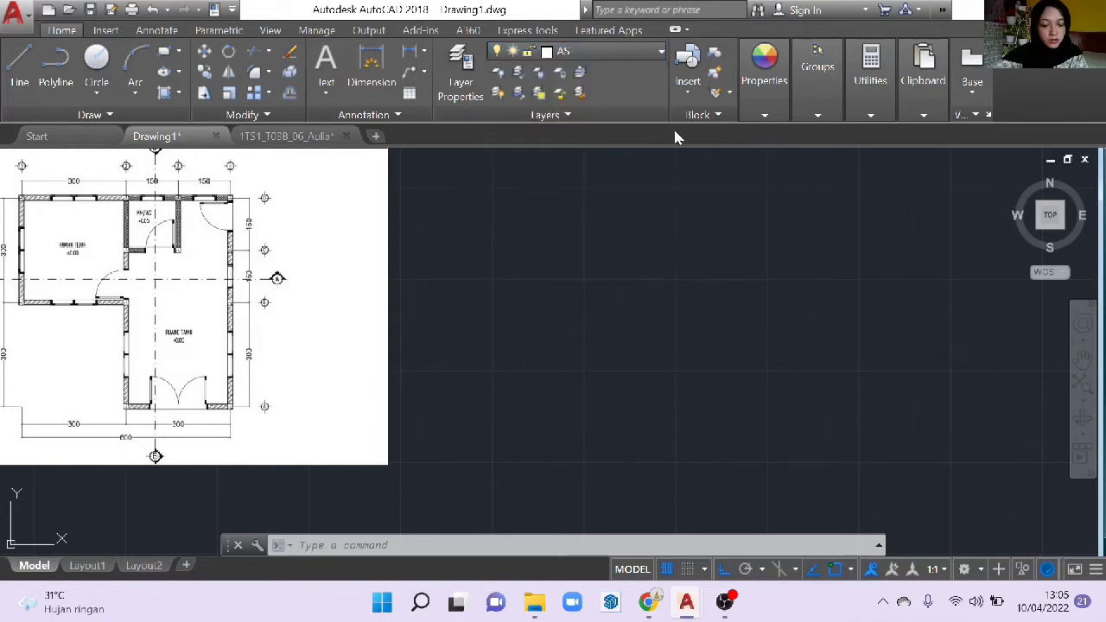
pyautogui.write('pl')
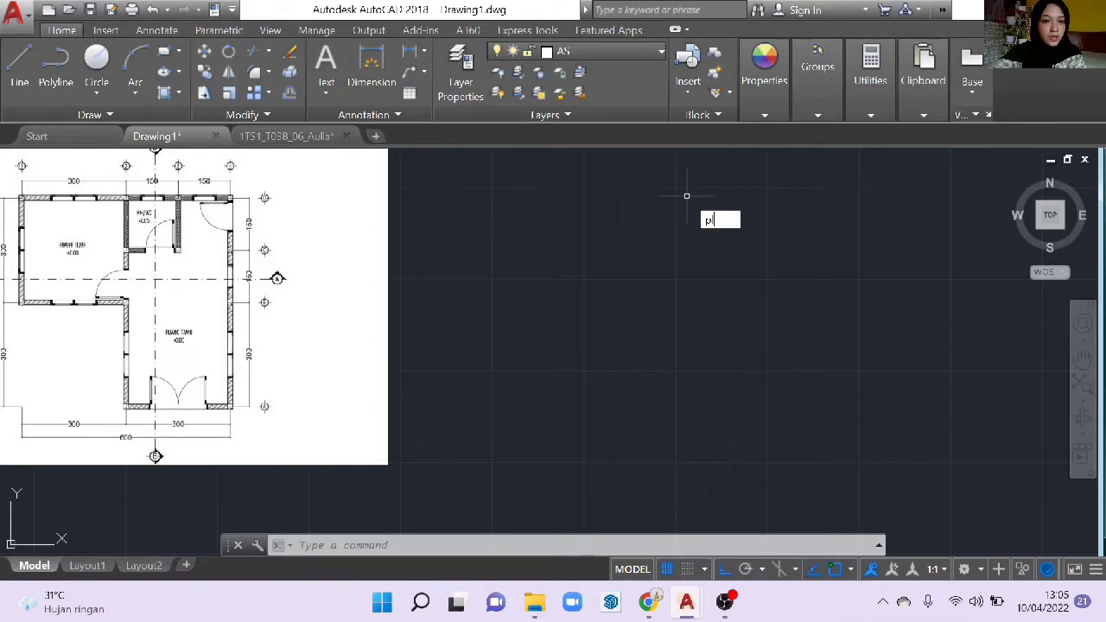
pyautogui.press('Return')
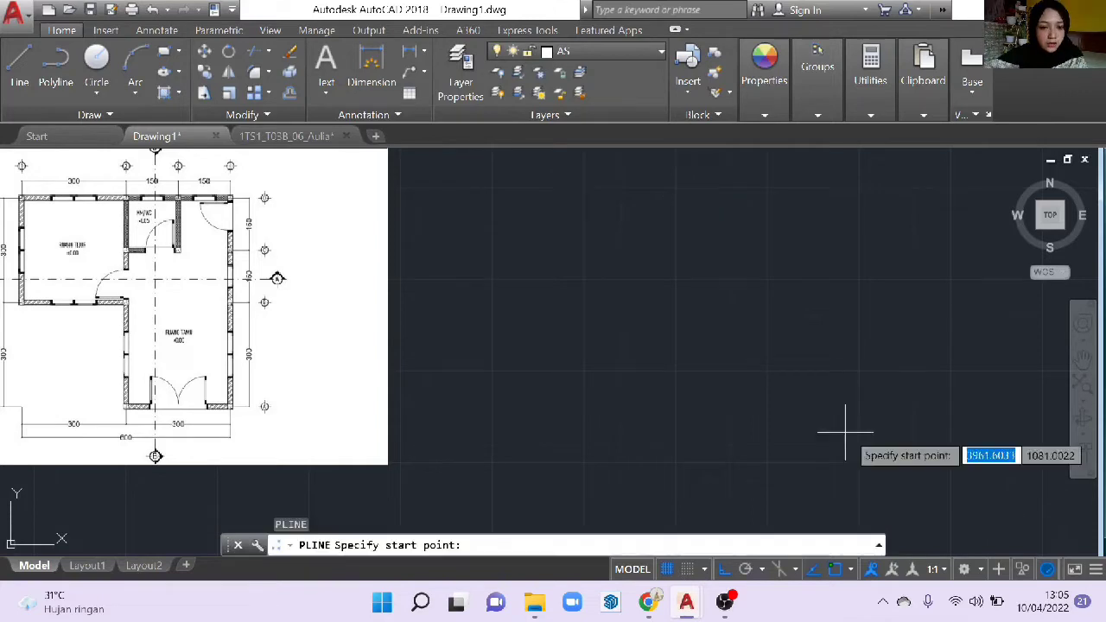
pyautogui.click(857, 373)
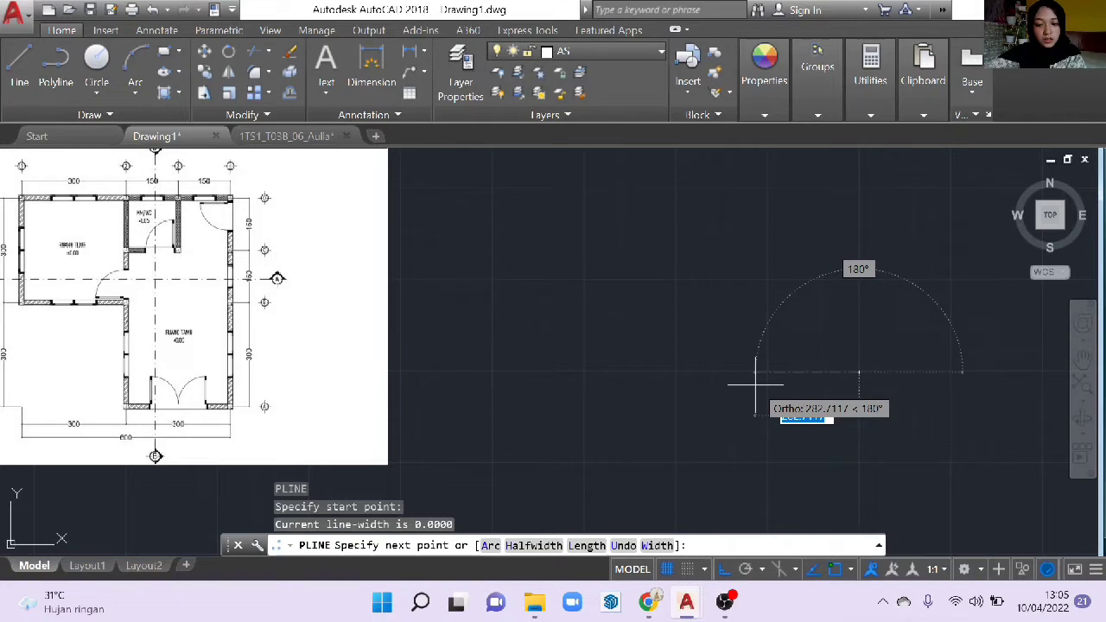
pyautogui.write('30')
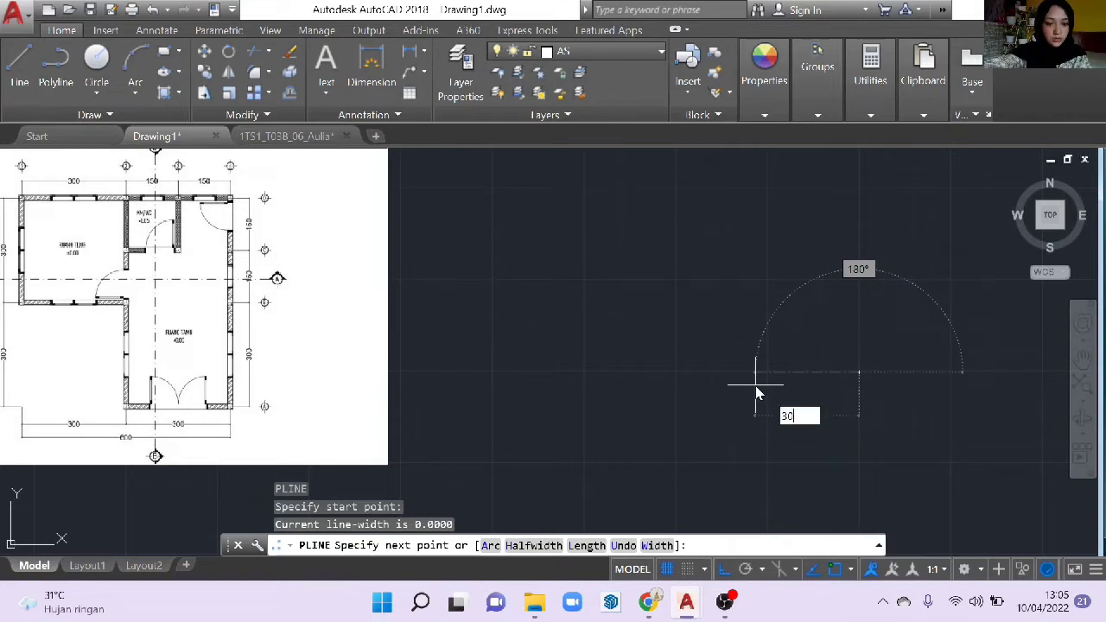
pyautogui.write('0')
pyautogui.press('Return')
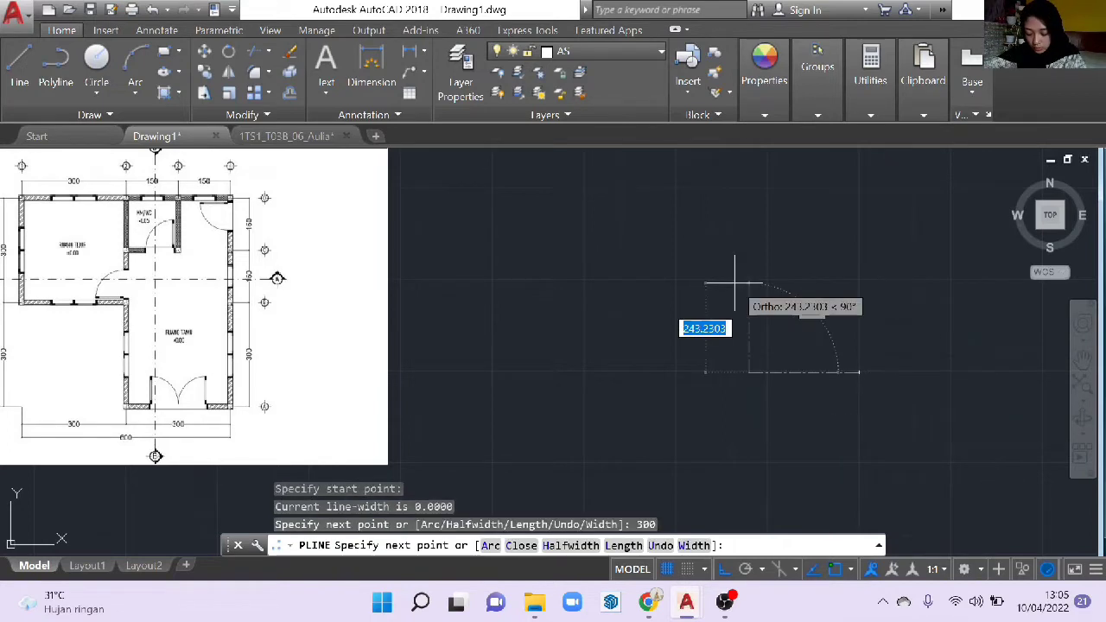
# - Continue the axis polyline with three 300-unit segments: north, west, and north again
pyautogui.write('300')
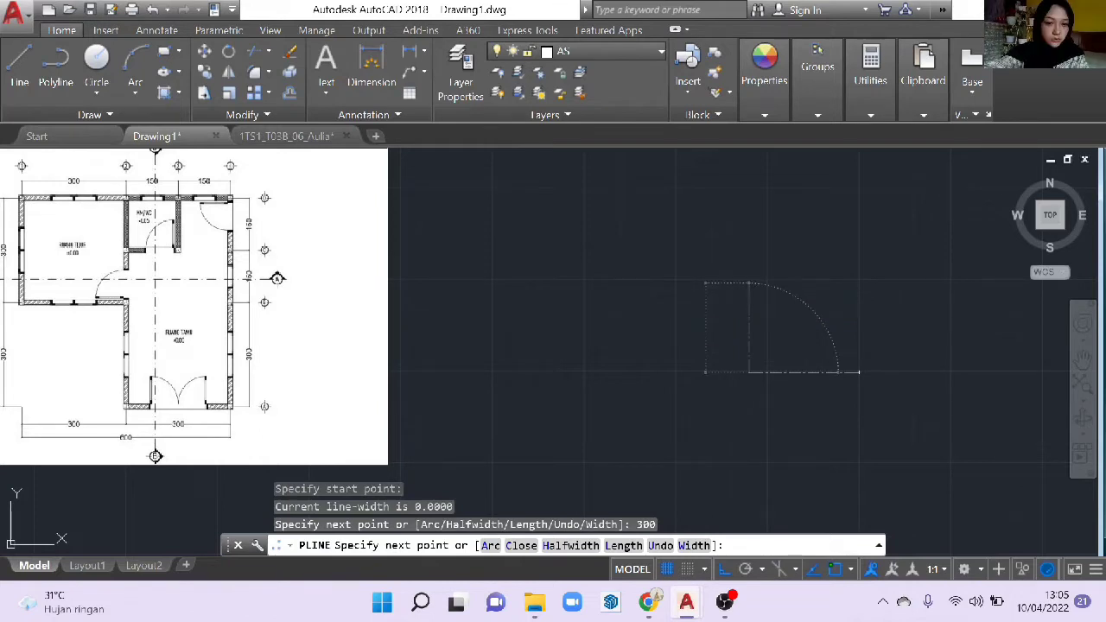
pyautogui.press('Return')
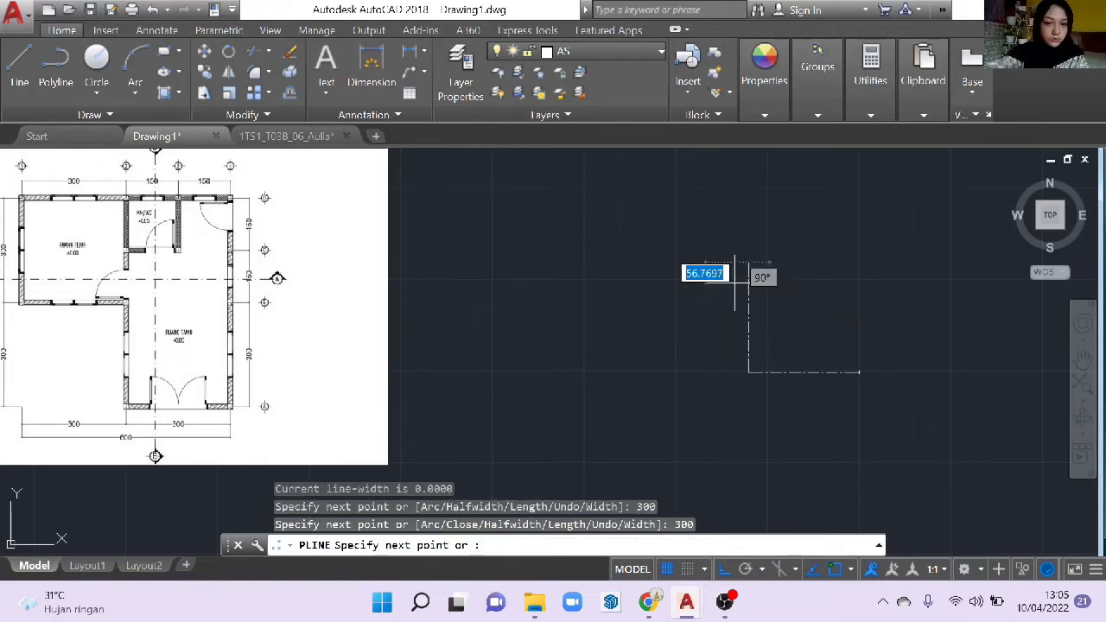
pyautogui.write('300')
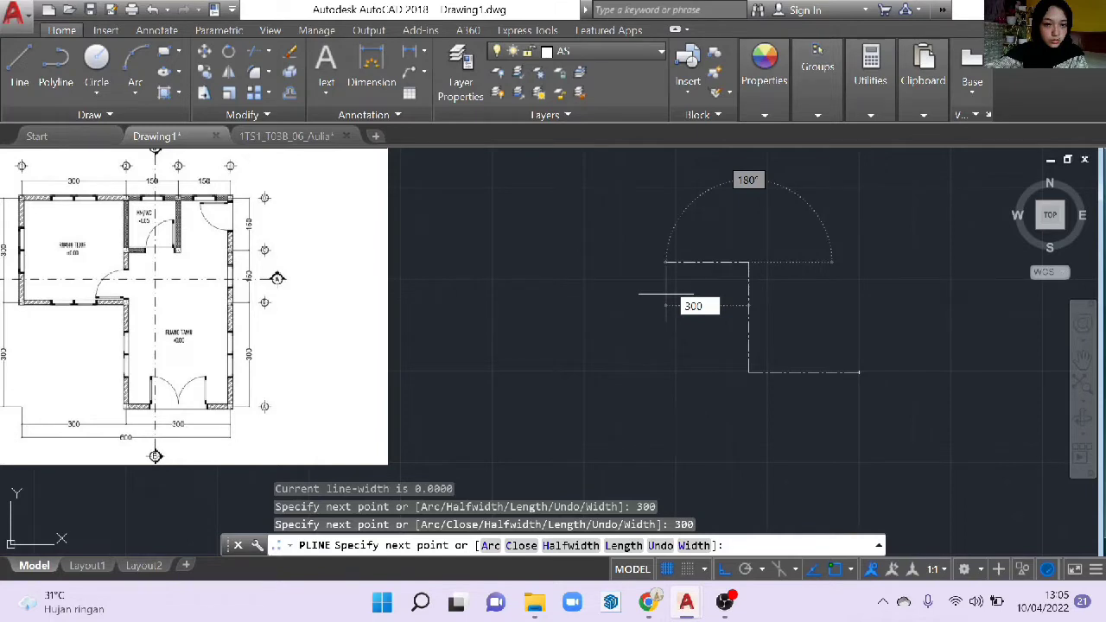
pyautogui.press('Return')
pyautogui.moveTo(643, 170); pyautogui.dragTo(610, 388, button='middle')
pyautogui.write('3')
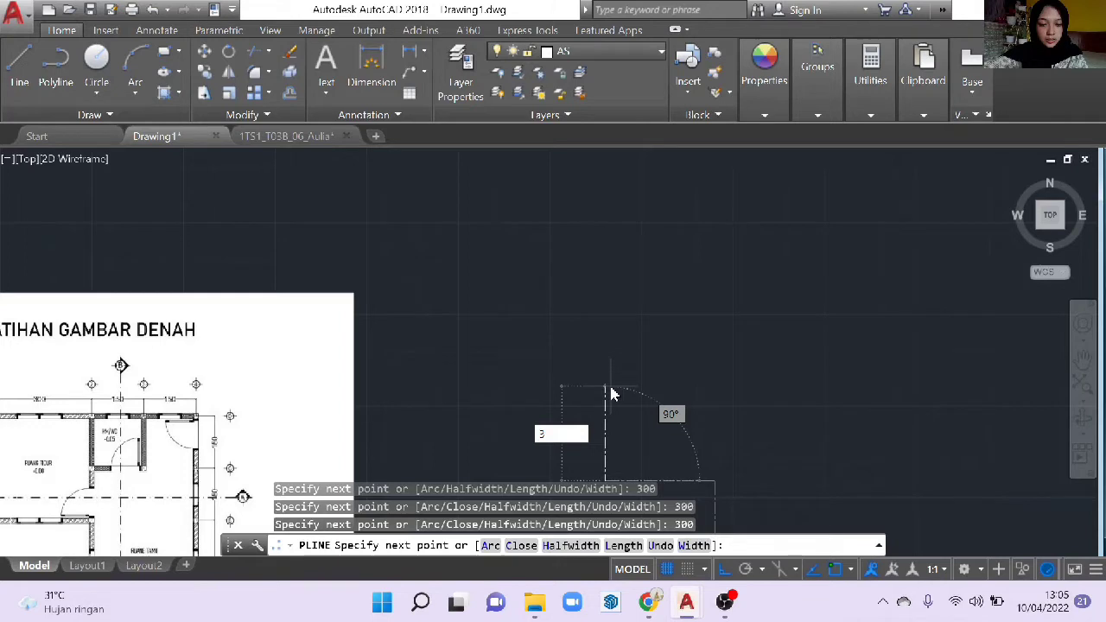
pyautogui.write('00')
pyautogui.press('Return')
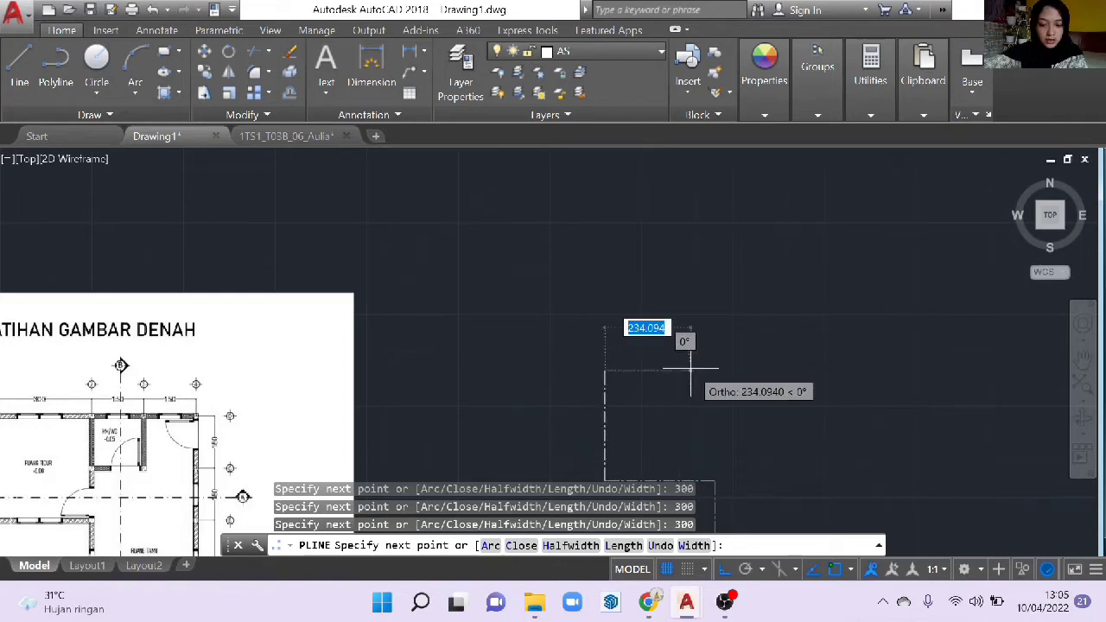
# - Extend the axis polyline east along the plan's upper edge with segments of 300, 150 and 150 units
pyautogui.write('300')
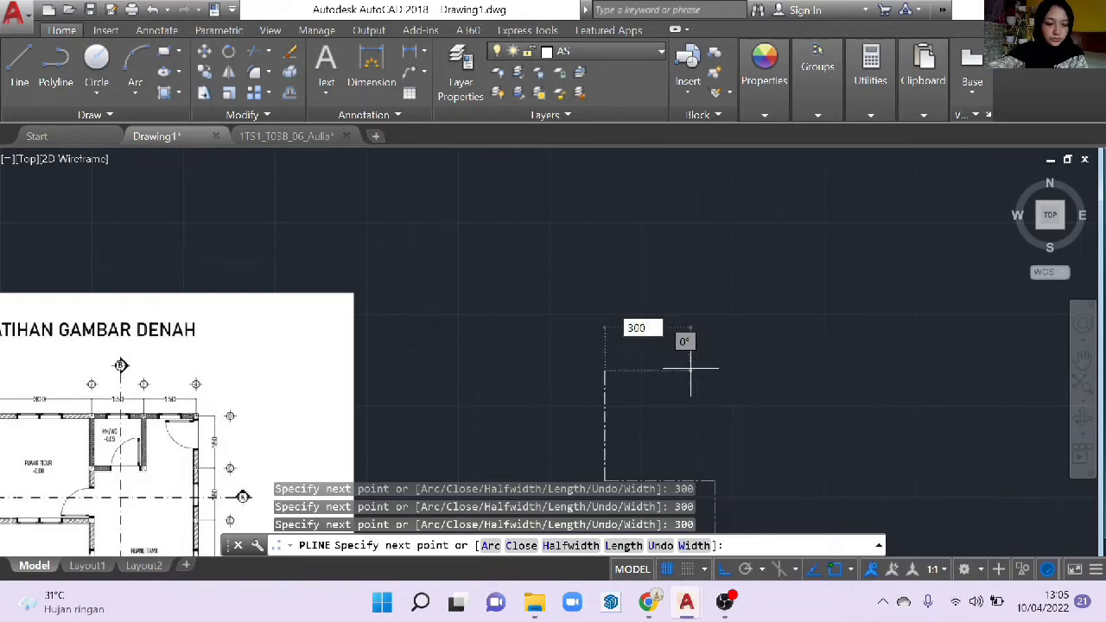
pyautogui.press('Return')
pyautogui.write('15')
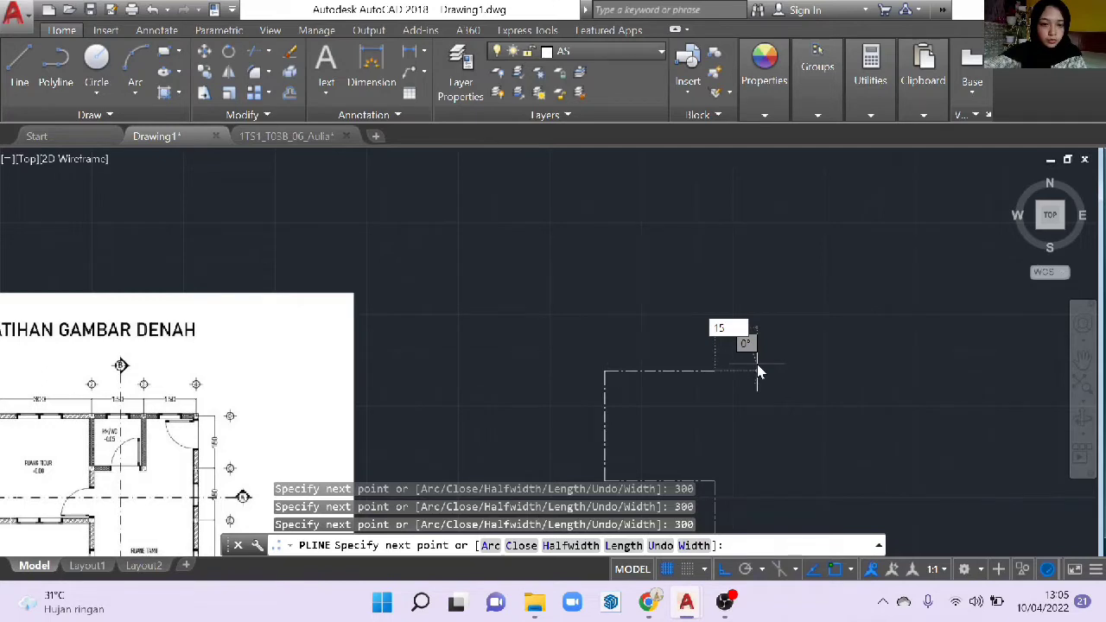
pyautogui.write('0')
pyautogui.press('Return')
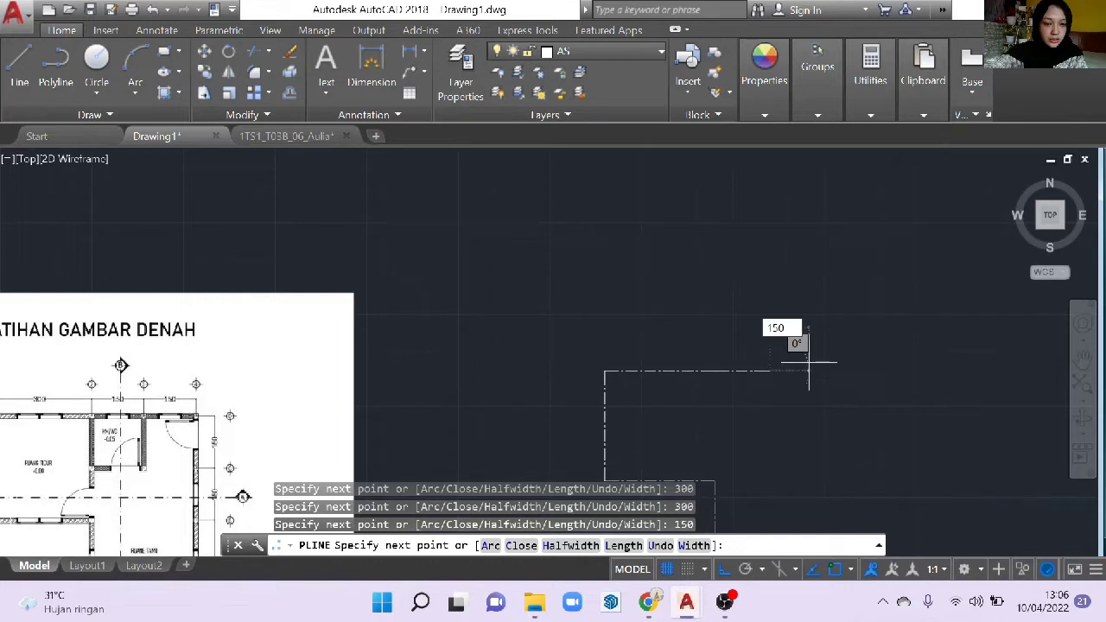
pyautogui.press('Return')
pyautogui.moveTo(817, 457); pyautogui.dragTo(793, 415, button='middle')
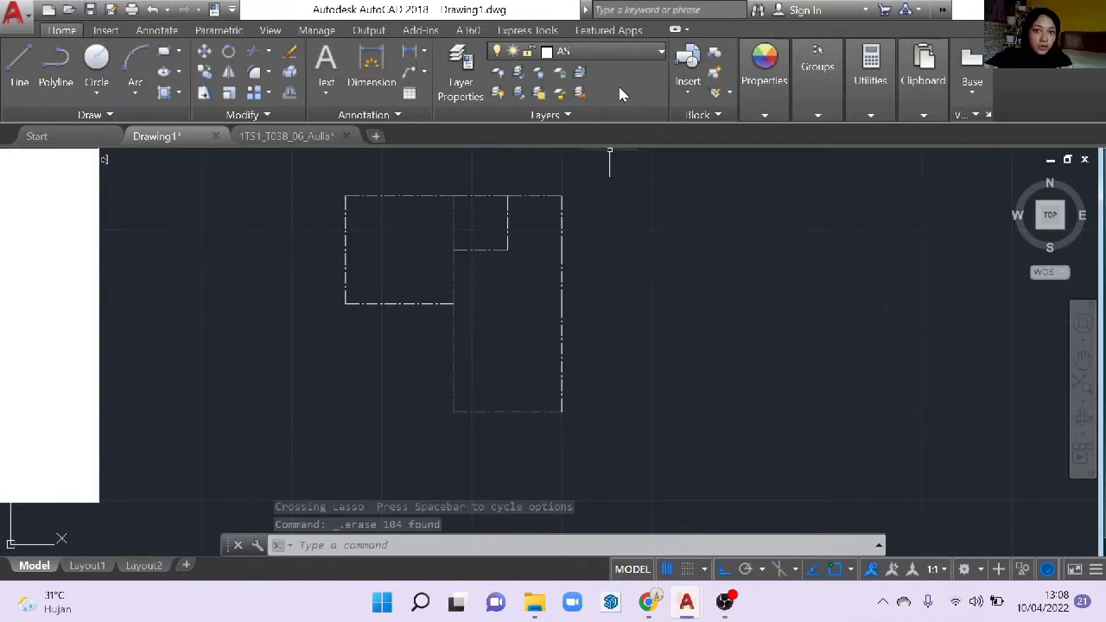
# - Make KOLOM the current layer and draw a 15 by 15 column rectangle in the empty space east of the axis lines
pyautogui.click(602, 50)
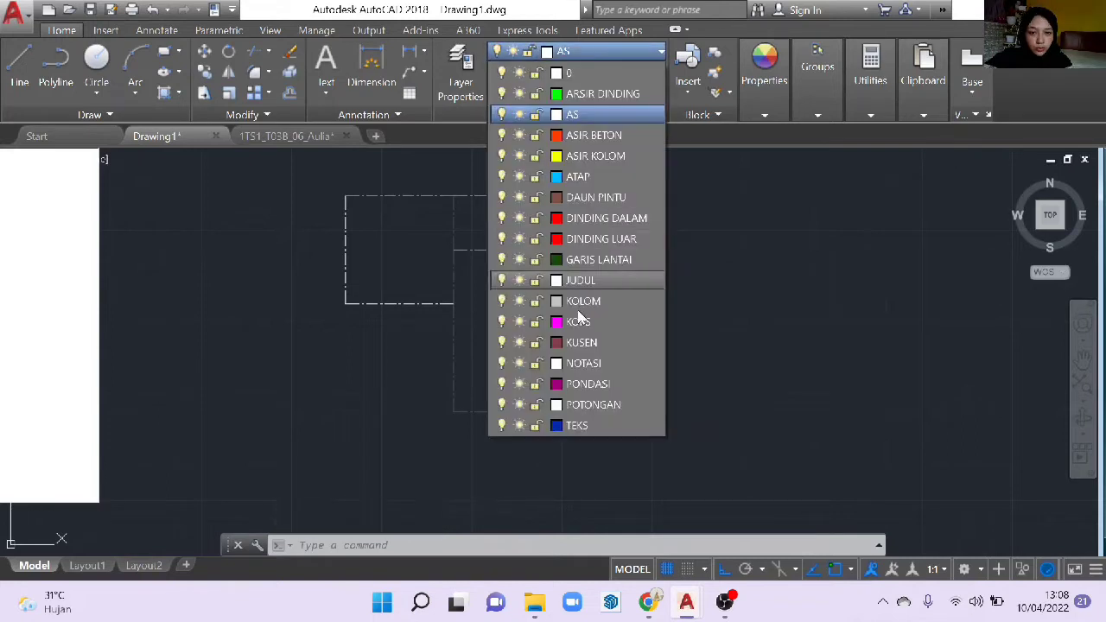
pyautogui.click(595, 302)
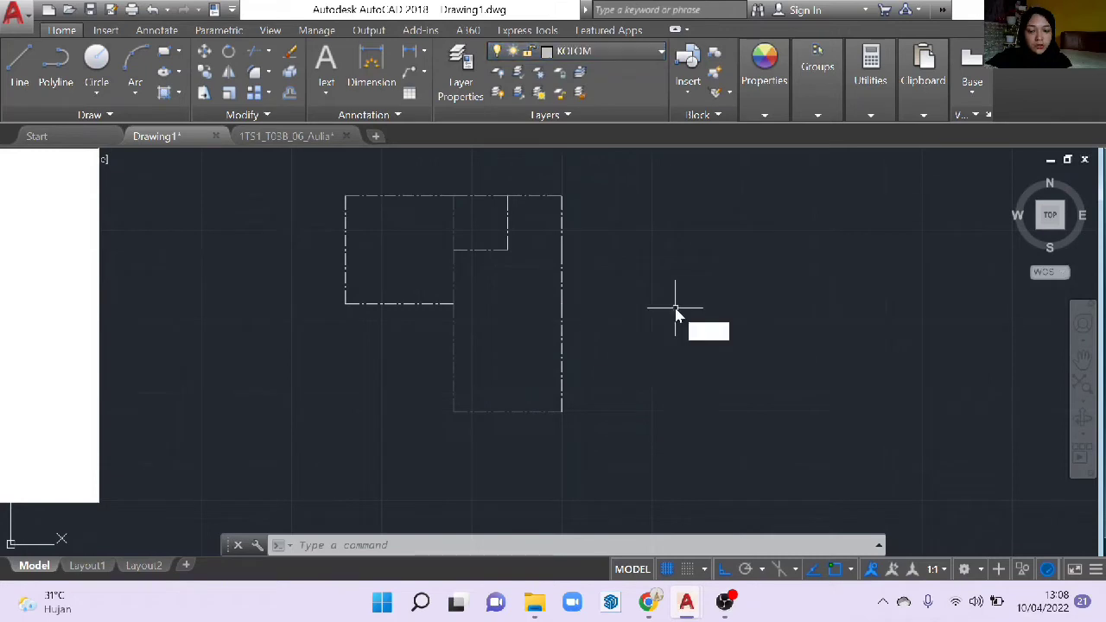
pyautogui.press('Return')
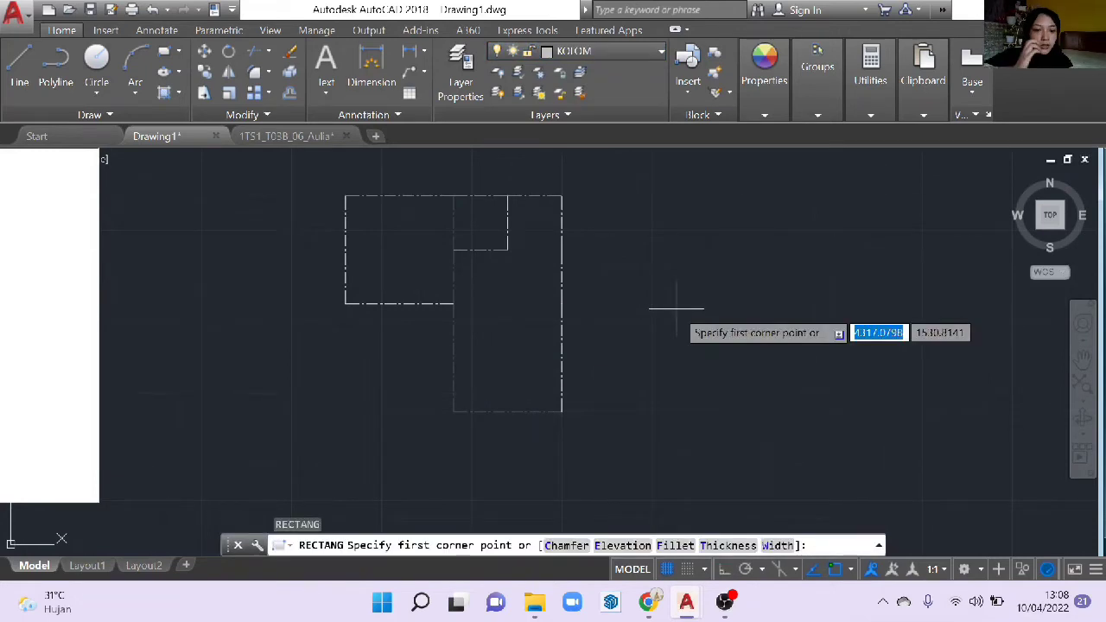
pyautogui.click(676, 308)
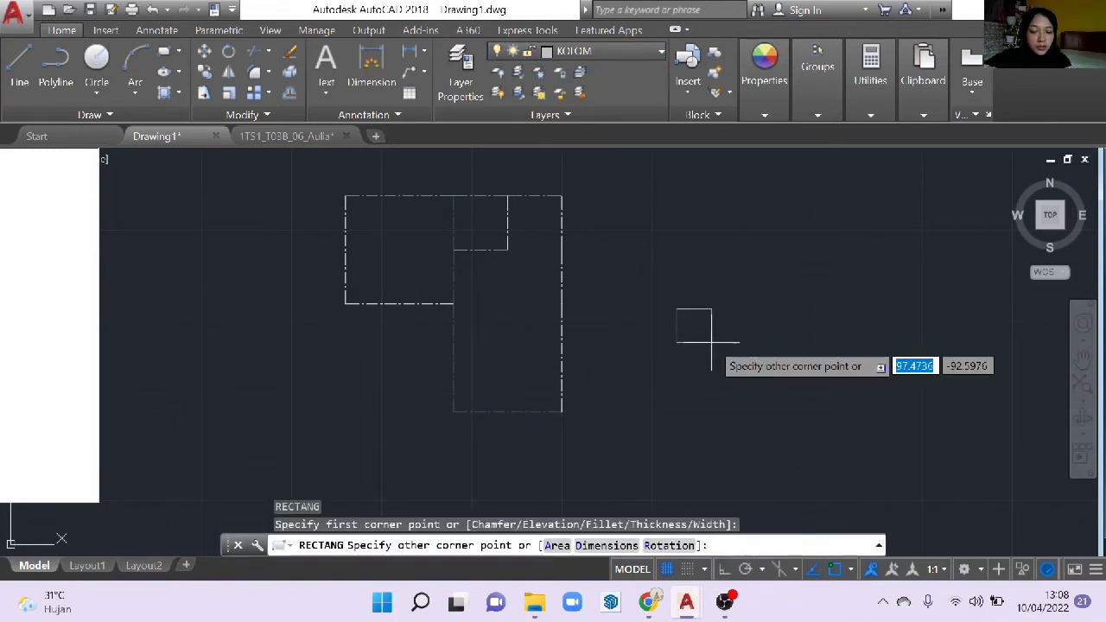
pyautogui.write('15')
pyautogui.press('Tab')
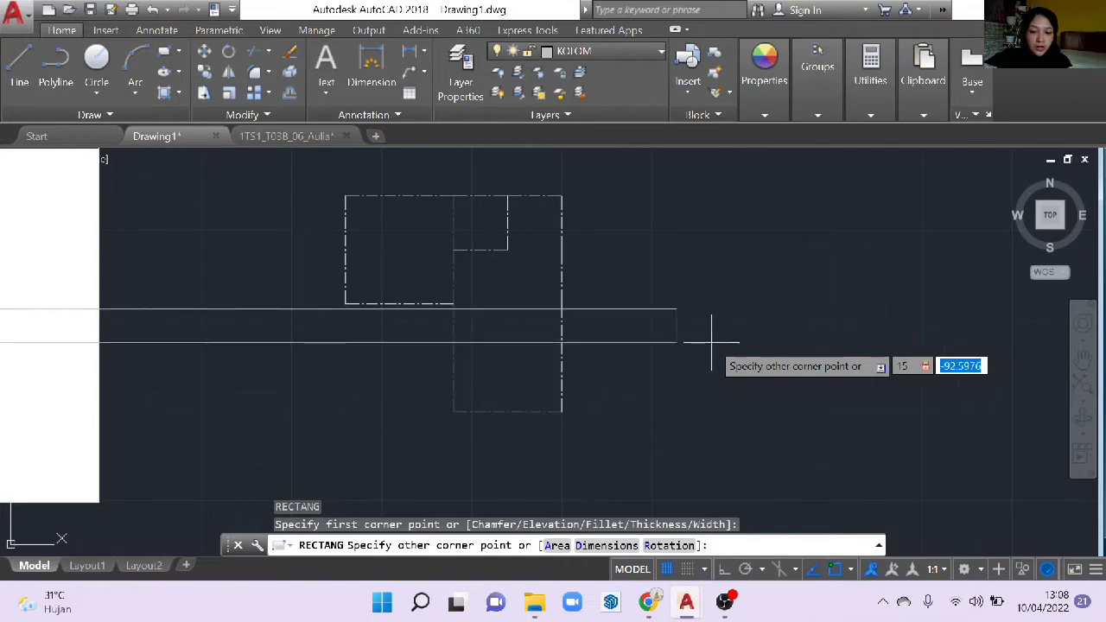
pyautogui.write('15')
pyautogui.press('Return')
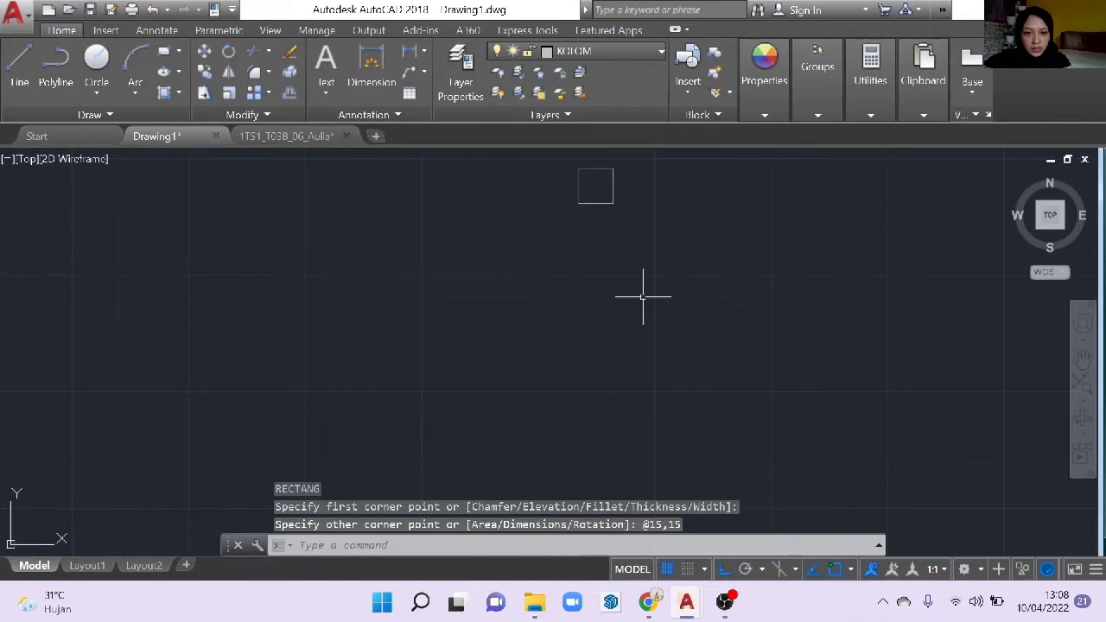
# - Copy the column square onto the corners and junctions of the axis lines, including the intermediate points on the east axis
pyautogui.moveTo(605, 169); pyautogui.dragTo(585, 305, button='middle')
pyautogui.scroll(1, 584, 305)
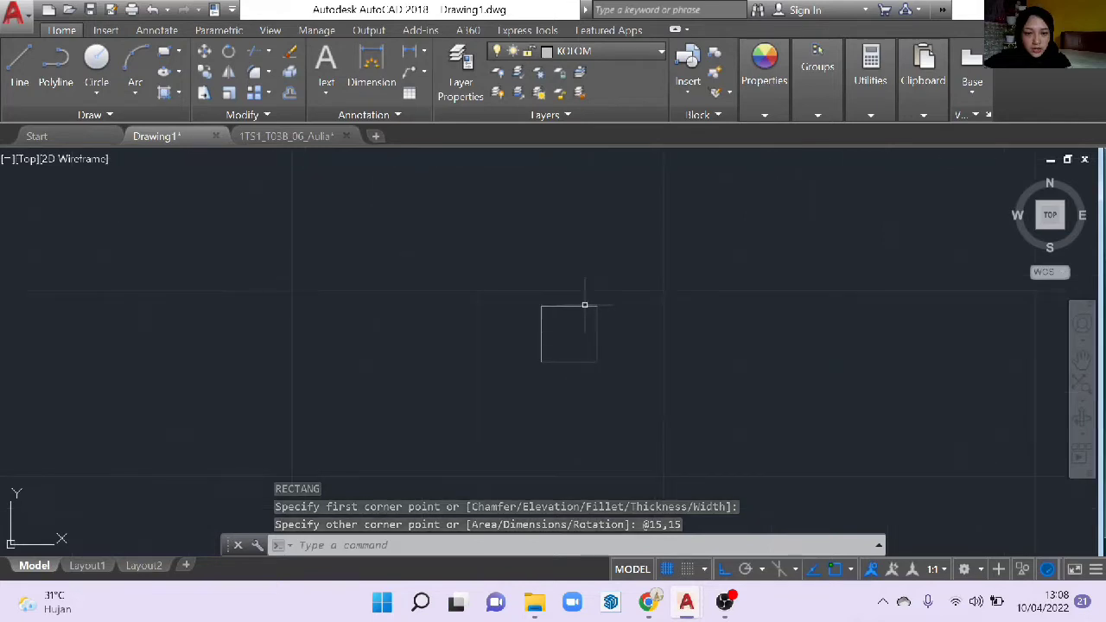
pyautogui.click(585, 305)
pyautogui.write('co')
pyautogui.press('Return')
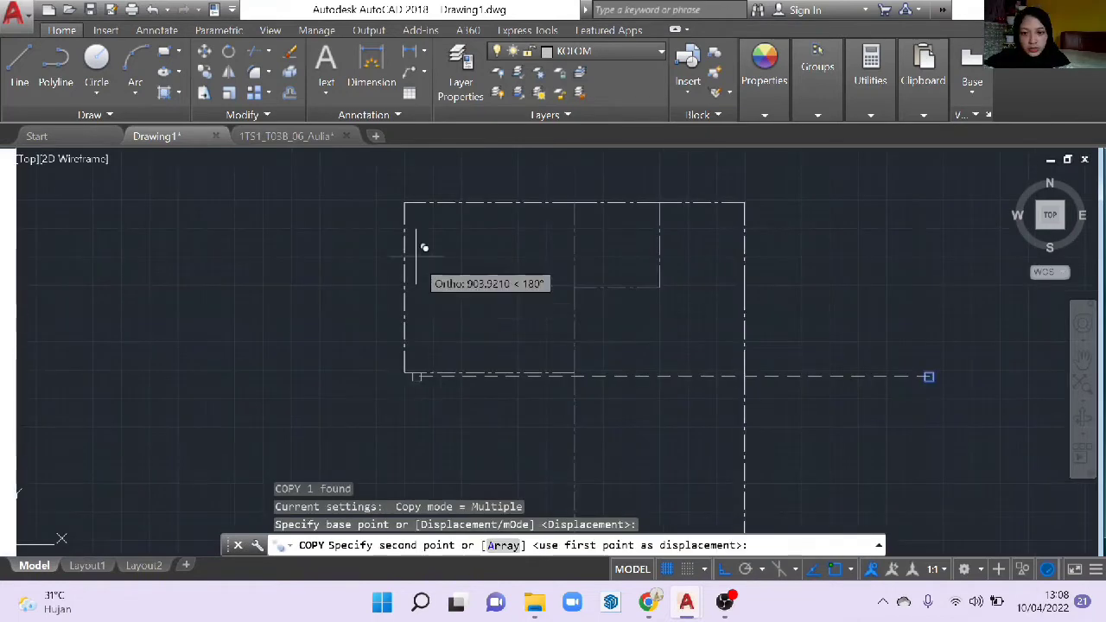
pyautogui.scroll(1, 415, 256)
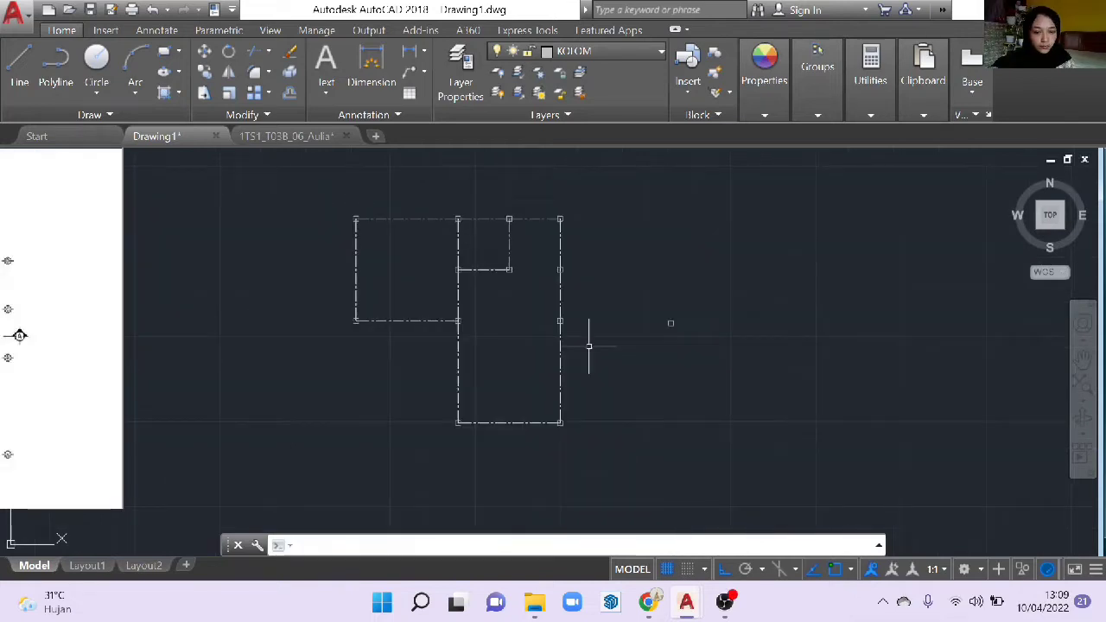
# - Delete the spare original column square lying outside the plan, east of the axis lines
pyautogui.scroll(2, 642, 323)
pyautogui.moveTo(642, 323); pyautogui.dragTo(656, 352, button='middle')
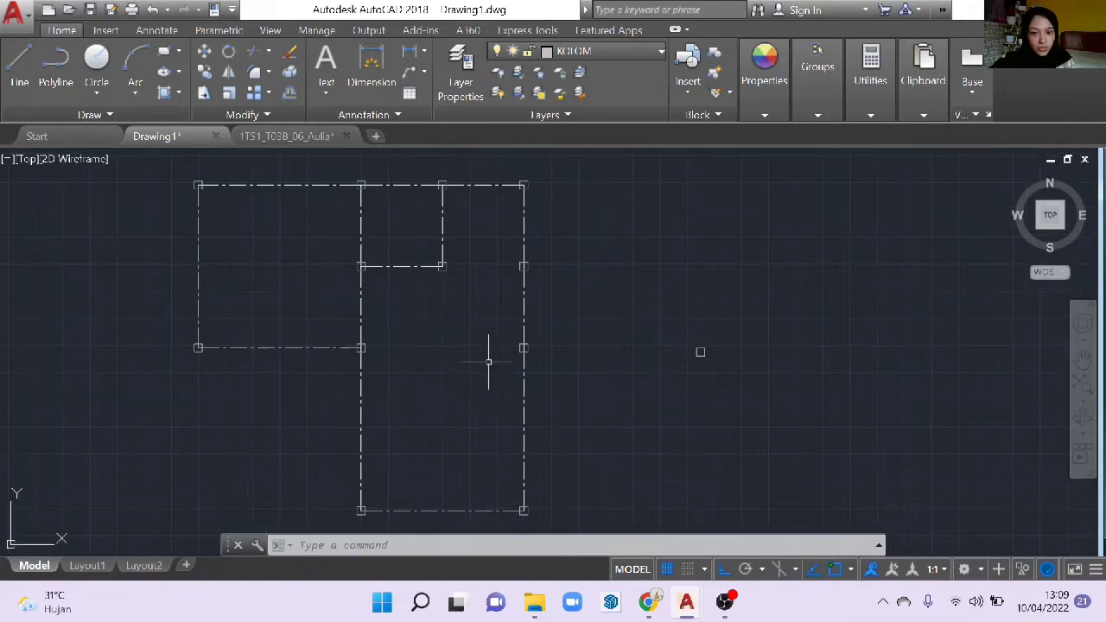
pyautogui.moveTo(488, 361); pyautogui.dragTo(526, 304, button='middle')
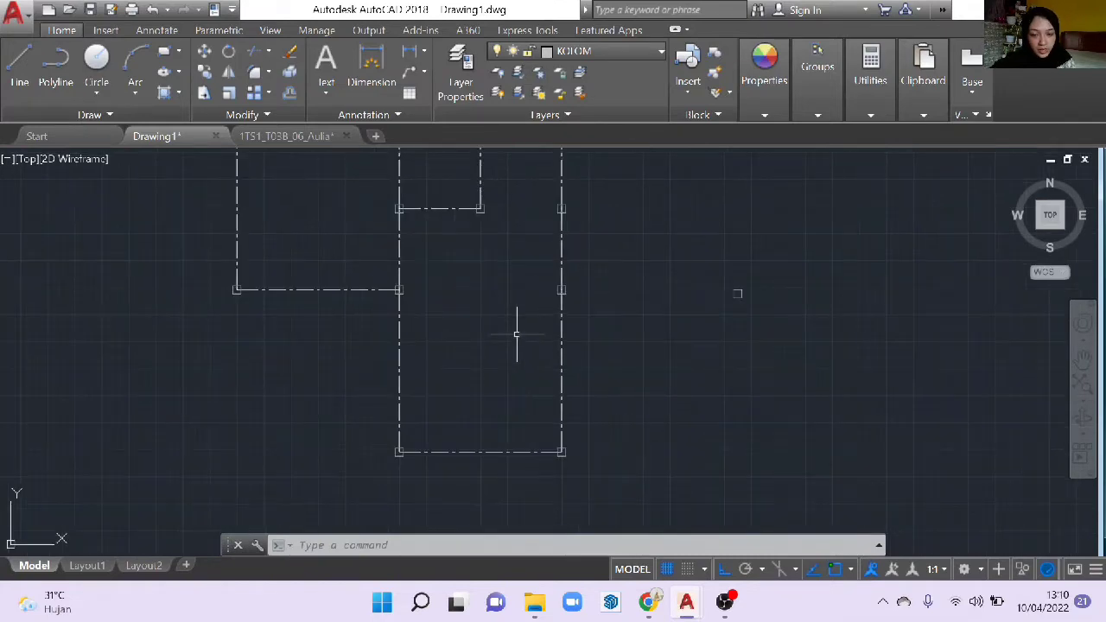
pyautogui.moveTo(719, 291); pyautogui.dragTo(762, 272)
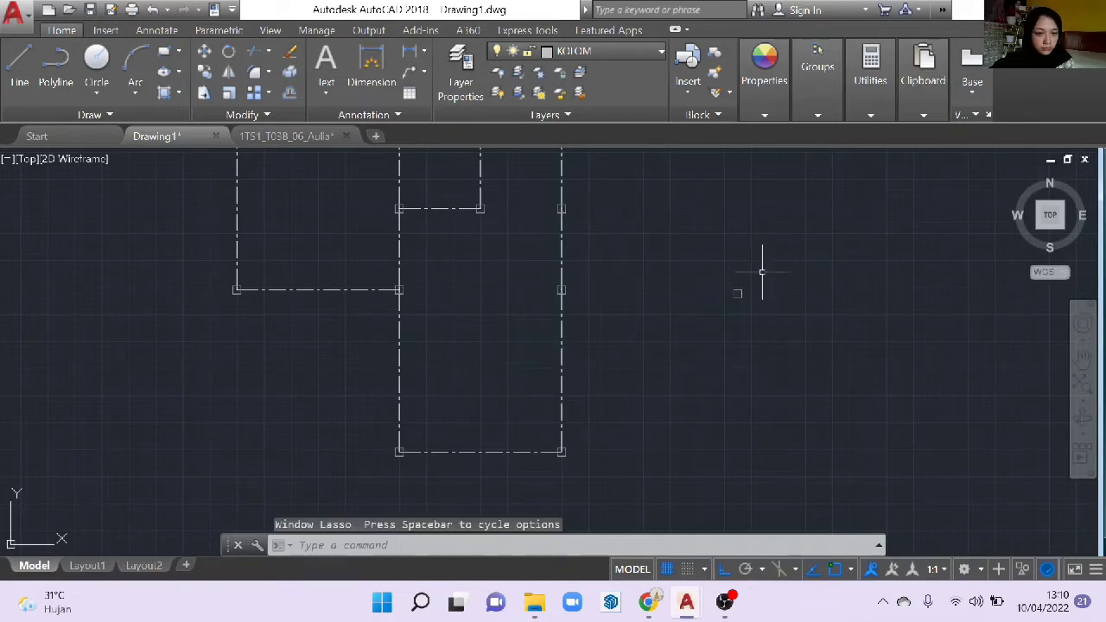
pyautogui.scroll(3, 751, 302)
pyautogui.click(684, 282)
pyautogui.press('Delete')
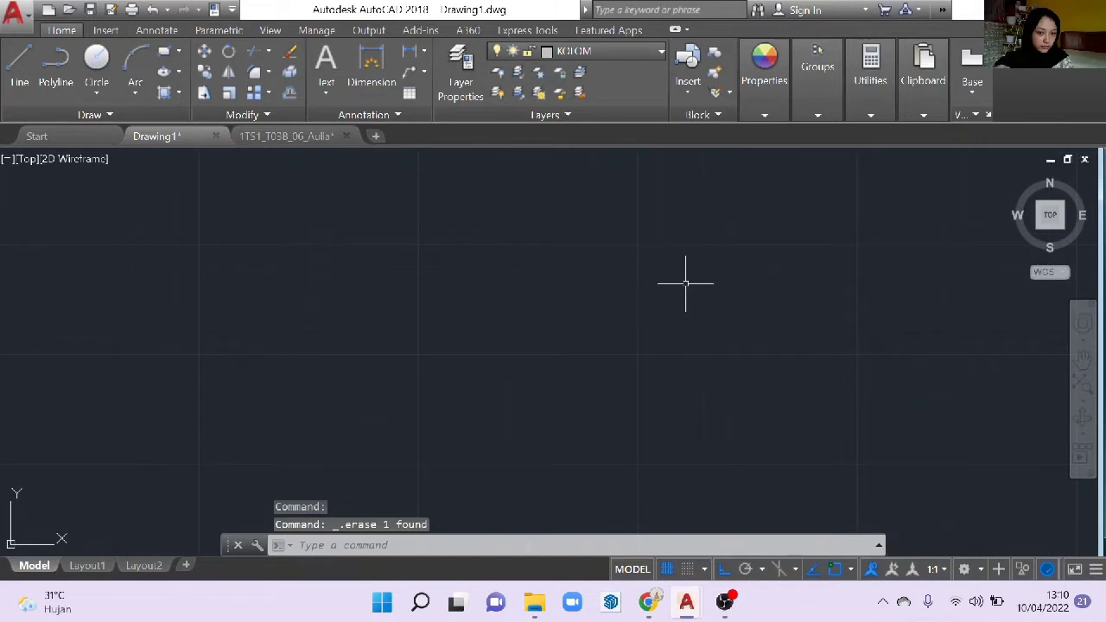
pyautogui.scroll(-3, 685, 283)
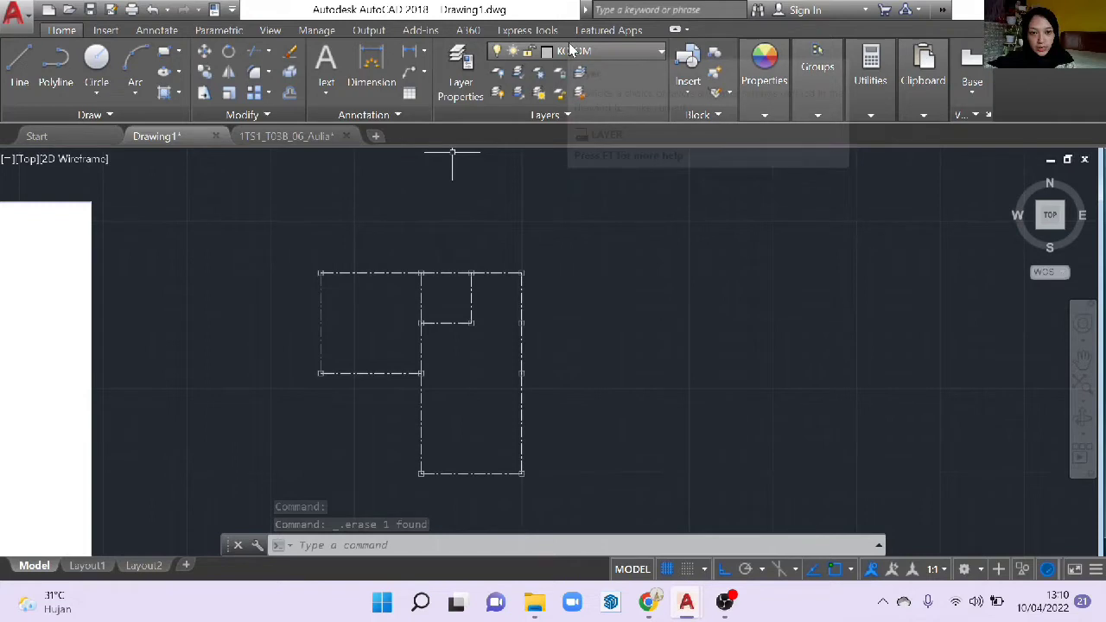
# - Make DINDING LUAR the current layer
pyautogui.click(570, 50)
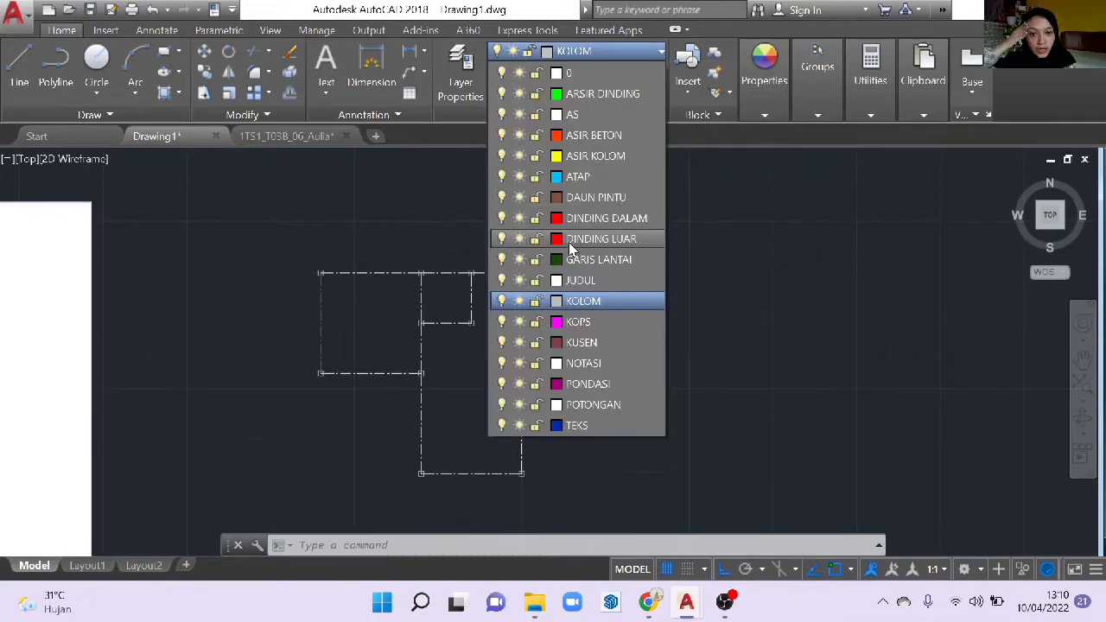
pyautogui.click(588, 238)
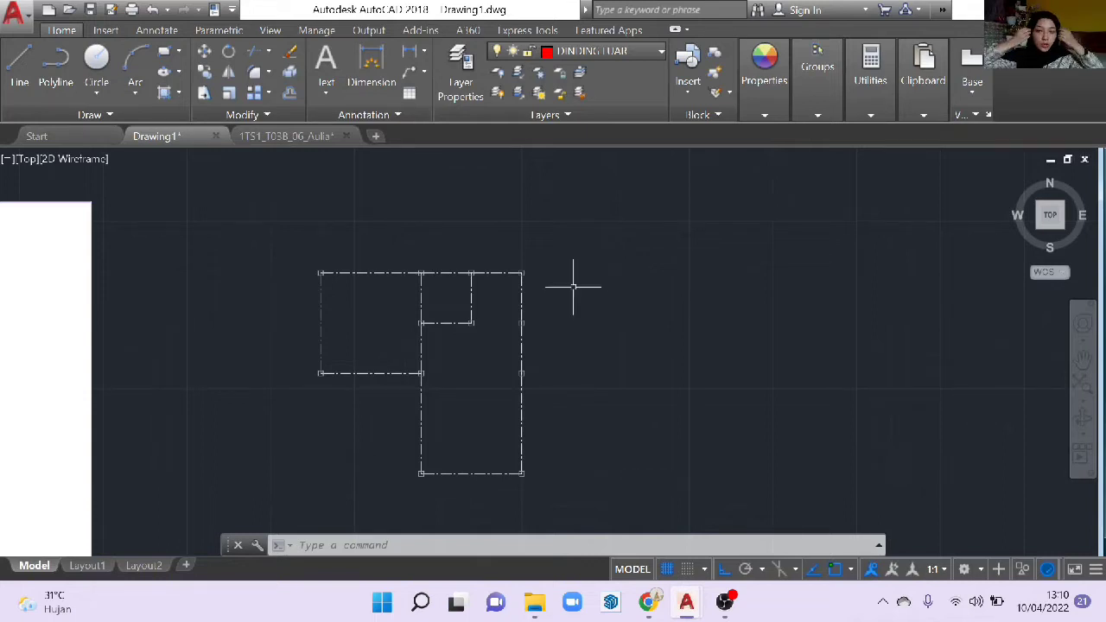
# - Set up a multiline with Zero justification and a scale of 15 for the outer walls
pyautogui.write('ML')
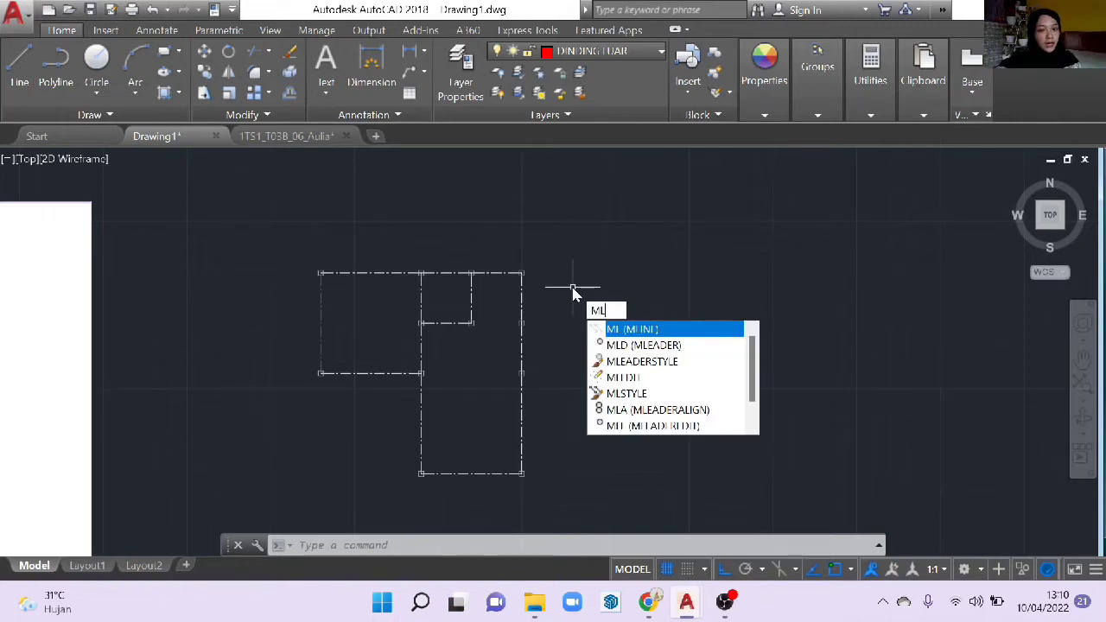
pyautogui.press('Return')
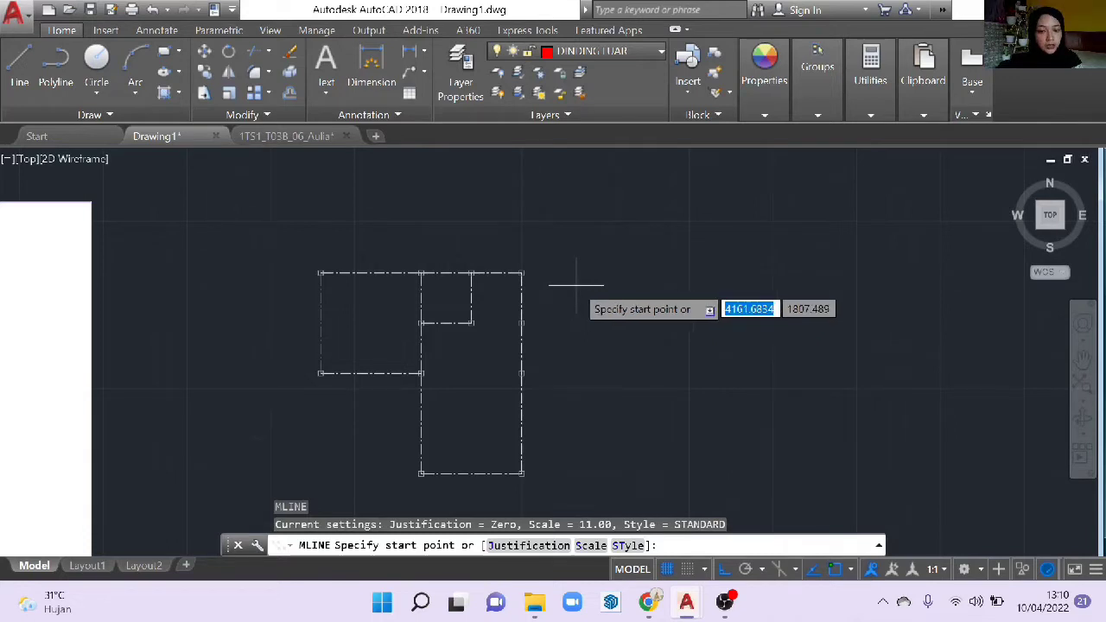
pyautogui.write('j')
pyautogui.press('Return')
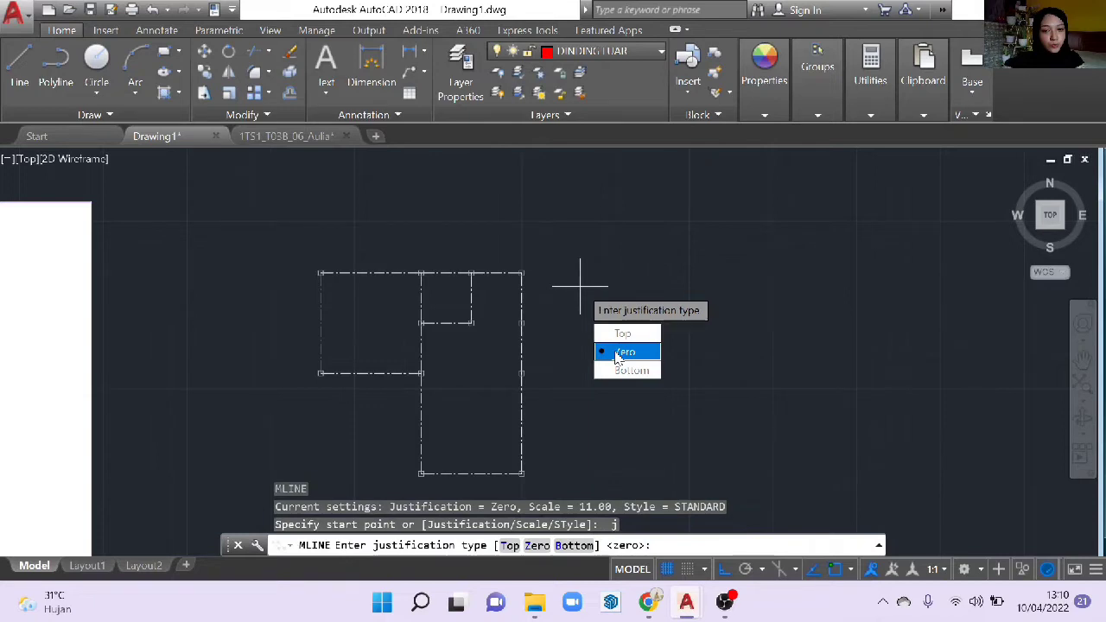
pyautogui.click(619, 353)
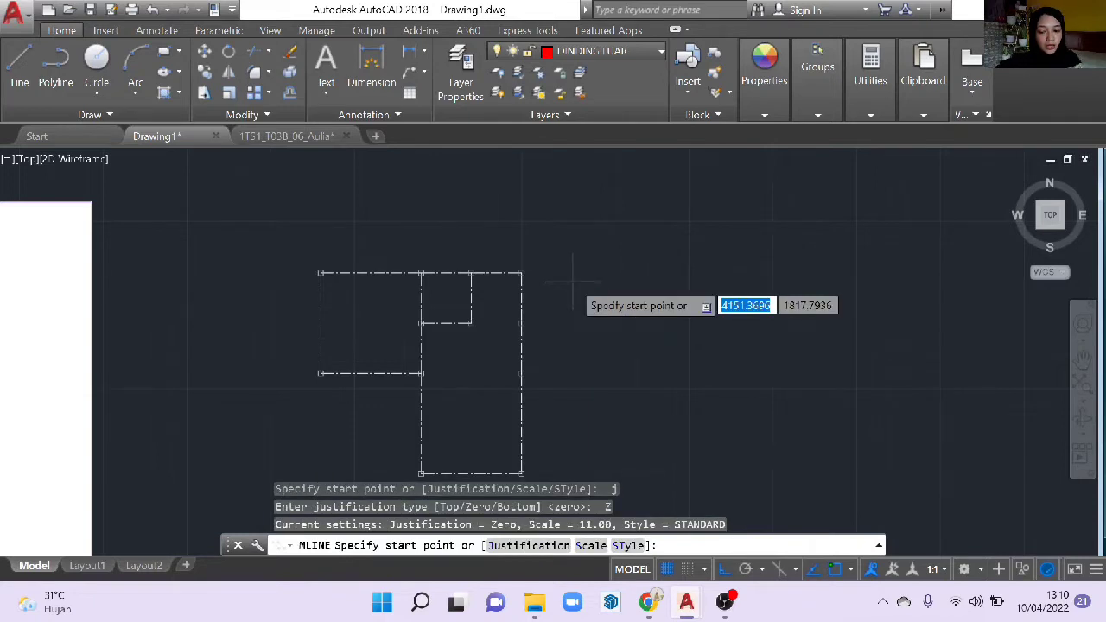
pyautogui.write('s')
pyautogui.press('Return')
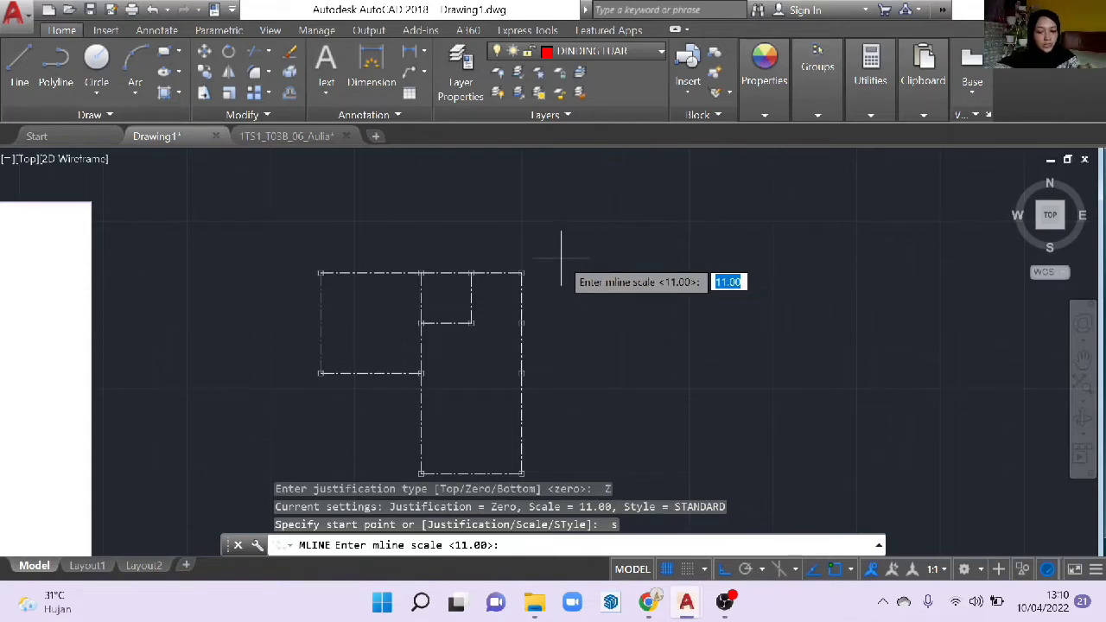
pyautogui.write('15')
pyautogui.press('Return')
# - Draw the outer wall multilines from column to column along the axis lines, starting east from the northwest corner column
pyautogui.scroll(4, 449, 303)
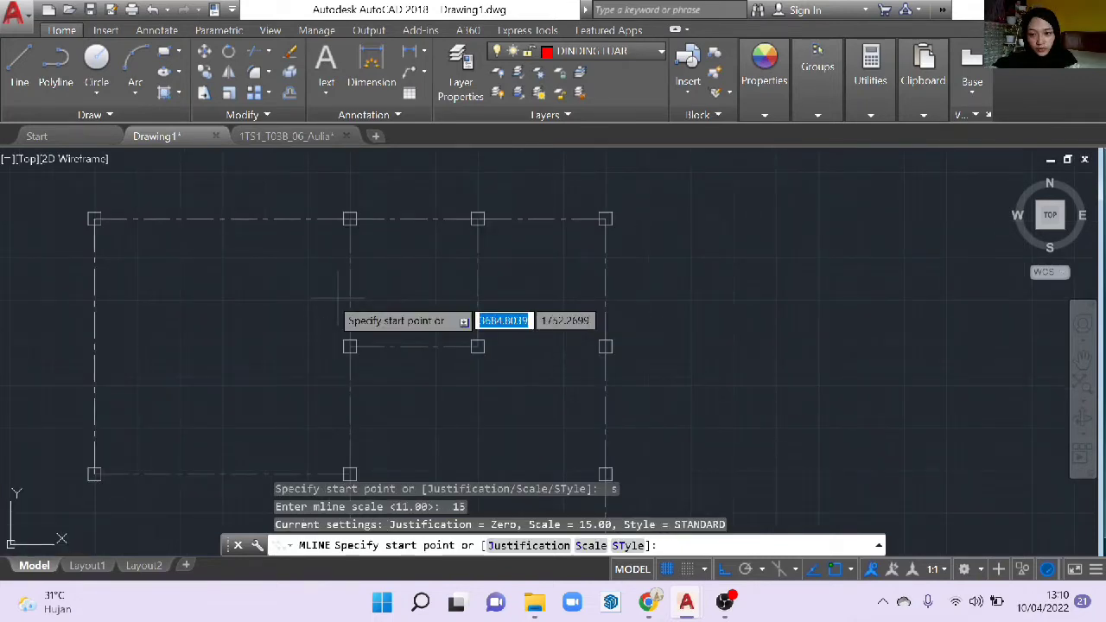
pyautogui.scroll(2, 338, 297)
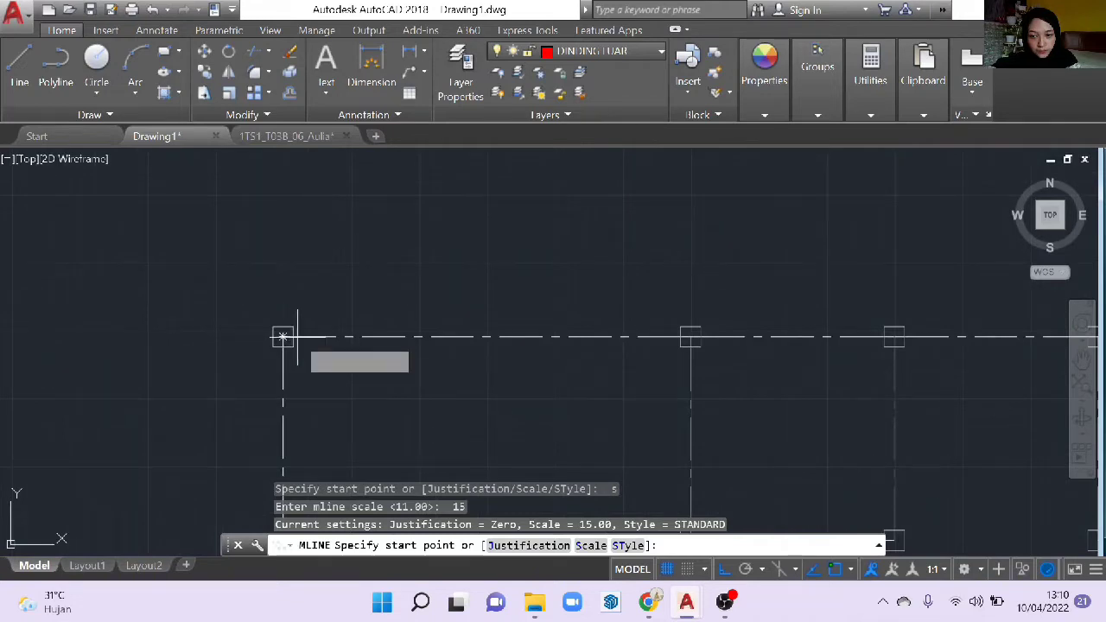
pyautogui.click(282, 336)
pyautogui.click(683, 336)
pyautogui.press('Return')
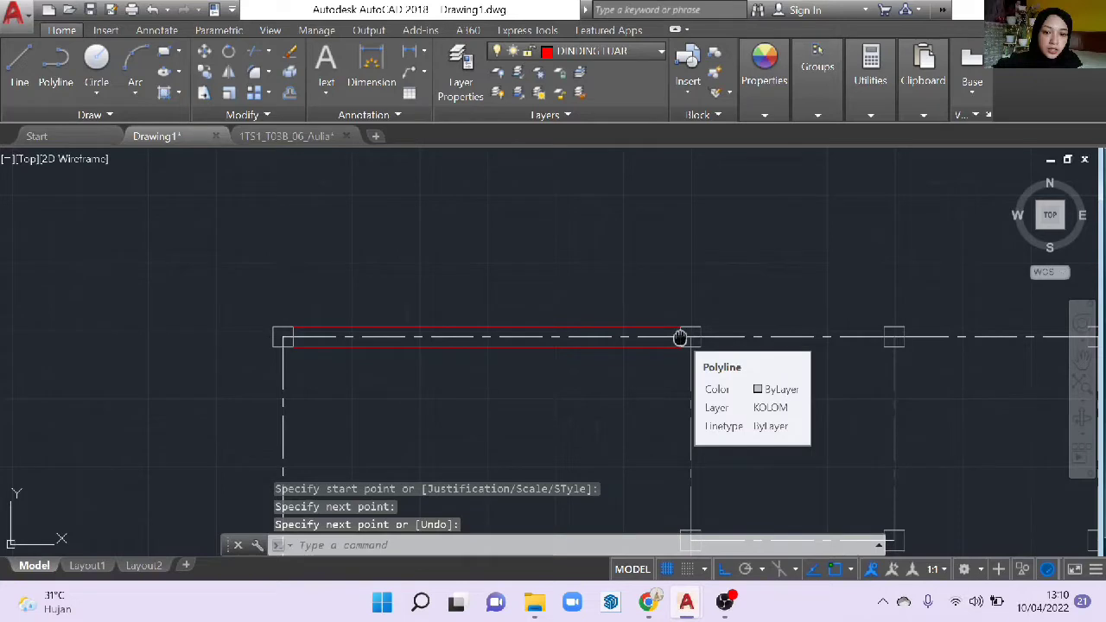
pyautogui.moveTo(680, 336); pyautogui.dragTo(464, 332, button='middle')
pyautogui.press('Return')
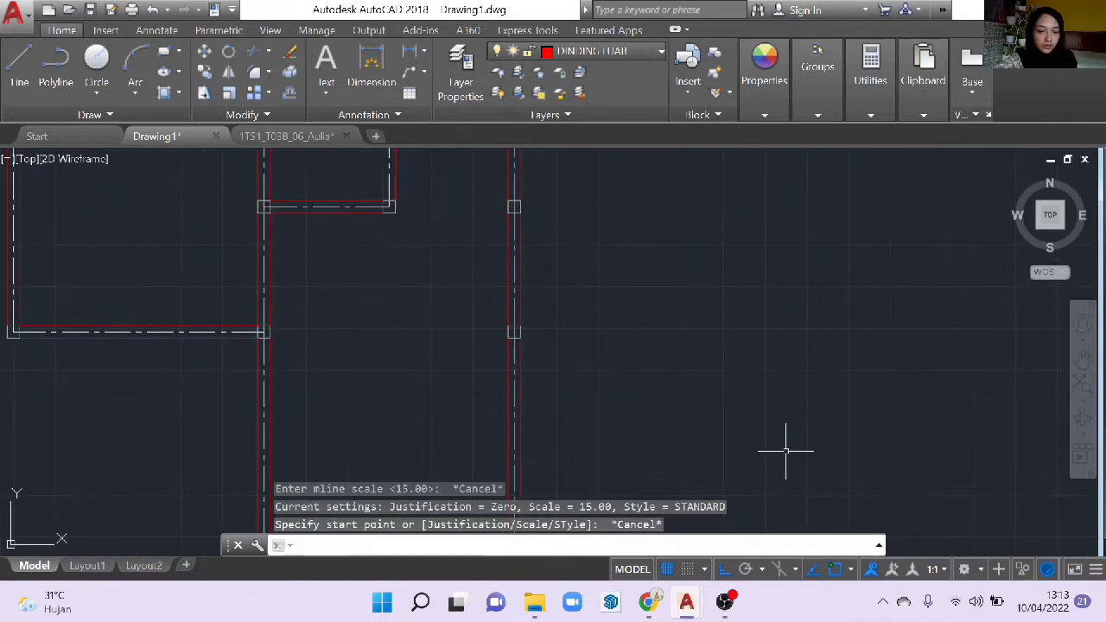
# - Make DINDING DALAM the current layer
pyautogui.scroll(-2, 785, 450)
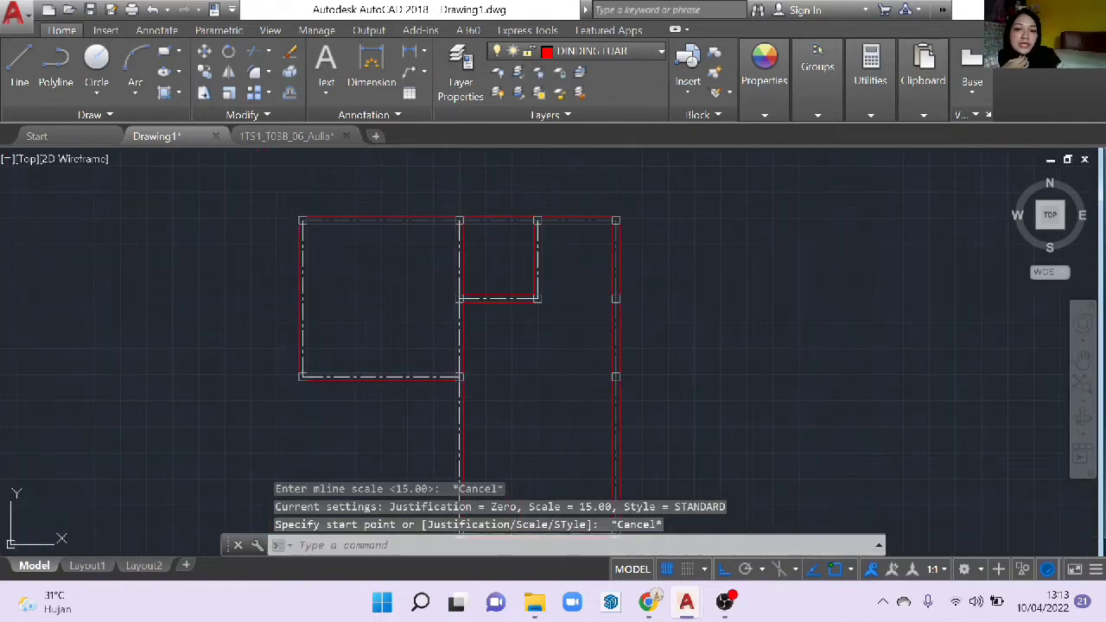
pyautogui.moveTo(718, 317); pyautogui.dragTo(741, 300, button='middle')
pyautogui.scroll(-1, 706, 280)
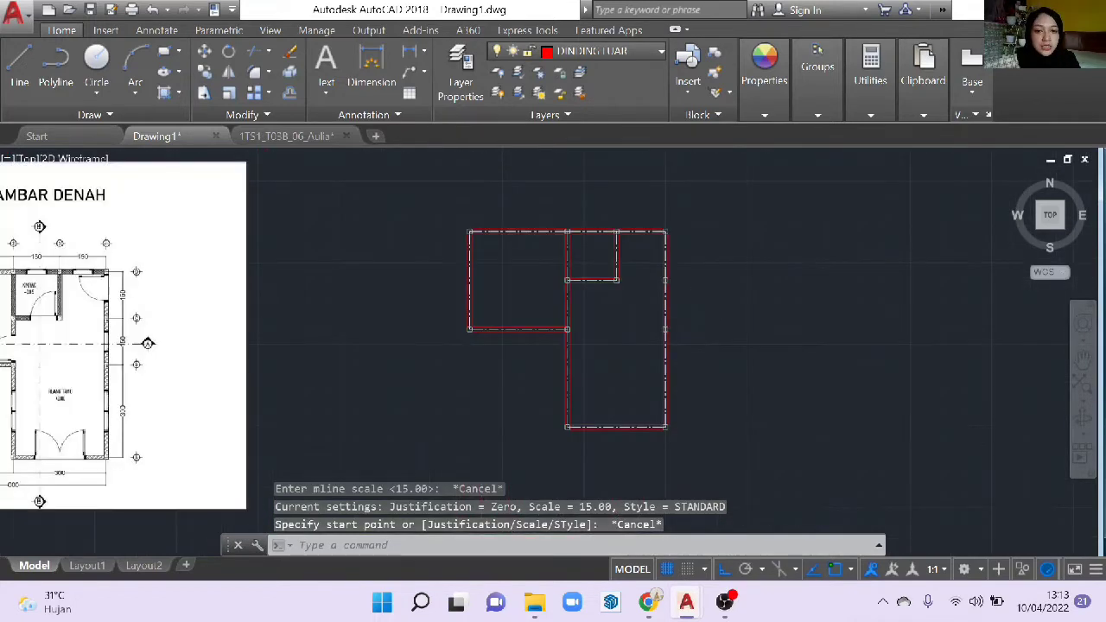
pyautogui.scroll(1, 691, 315)
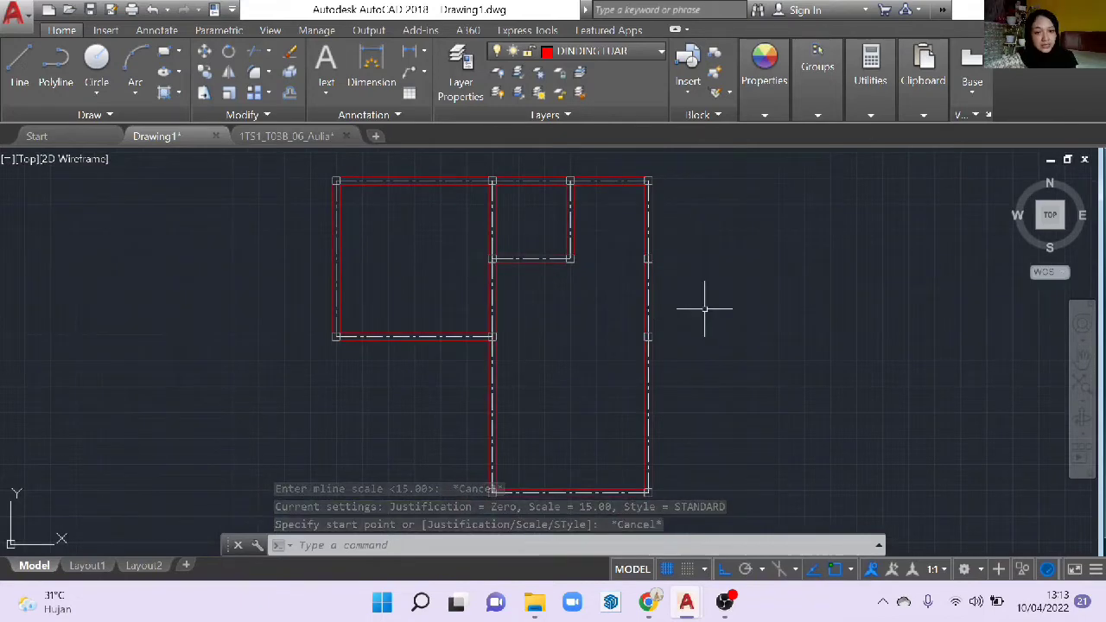
pyautogui.click(610, 53)
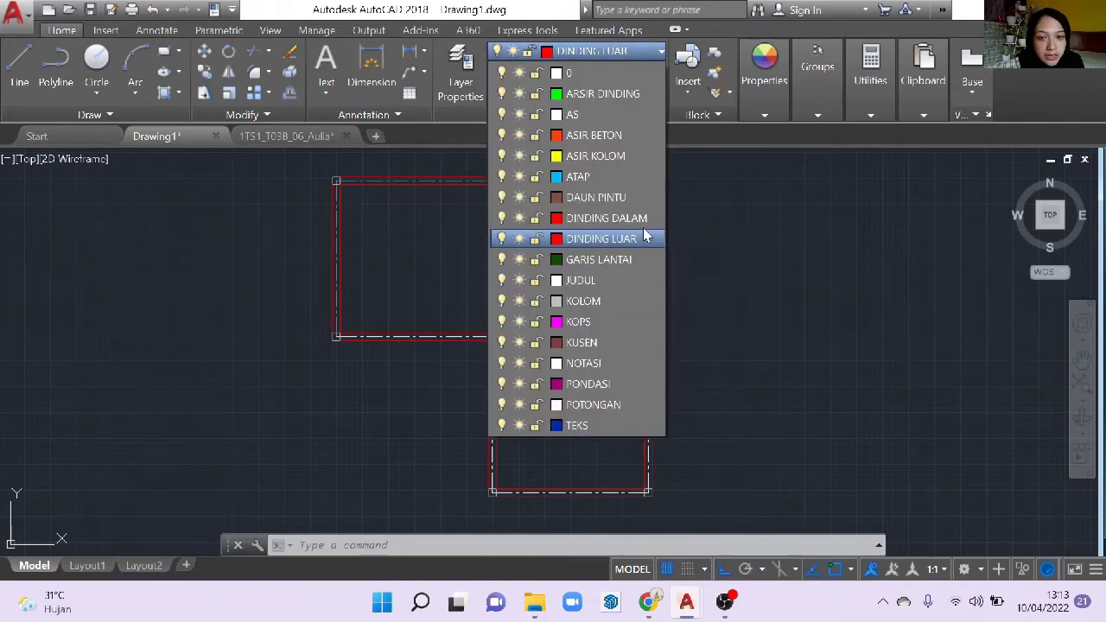
pyautogui.click(618, 219)
pyautogui.scroll(5, 679, 296)
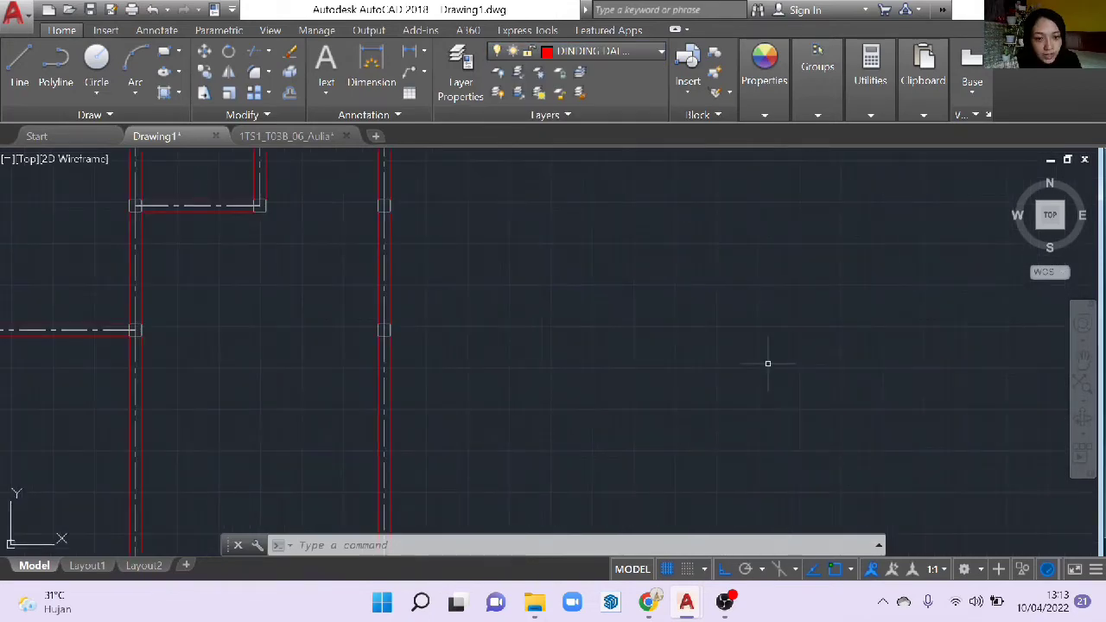
pyautogui.scroll(-2, 748, 335)
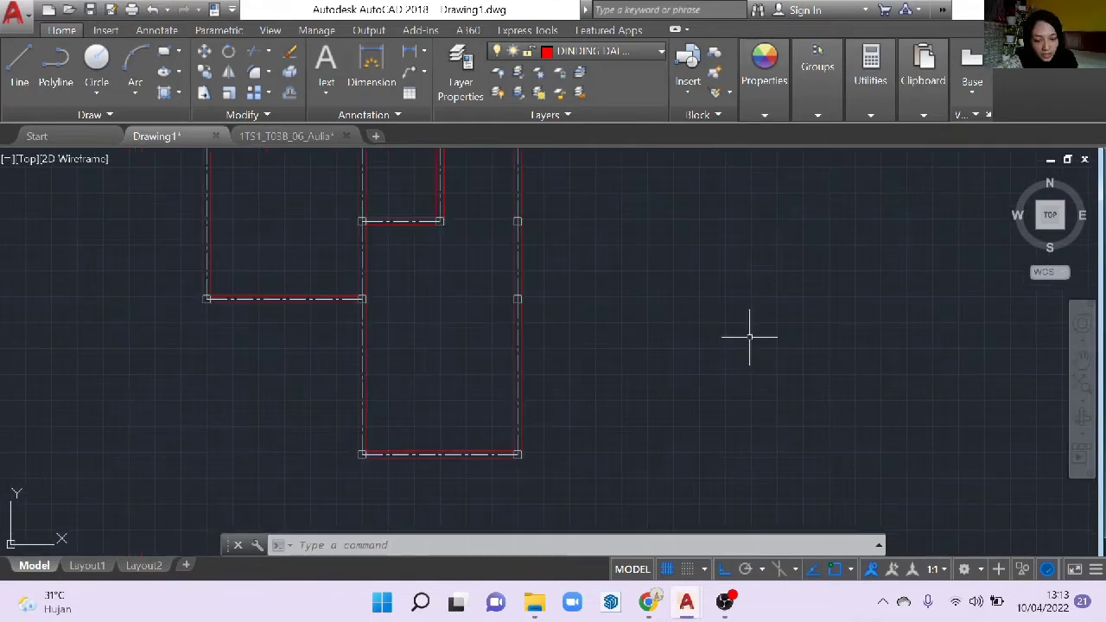
# - Set up a multiline with Zero justification and a scale of 11 for the inner wall lines
pyautogui.write('ML')
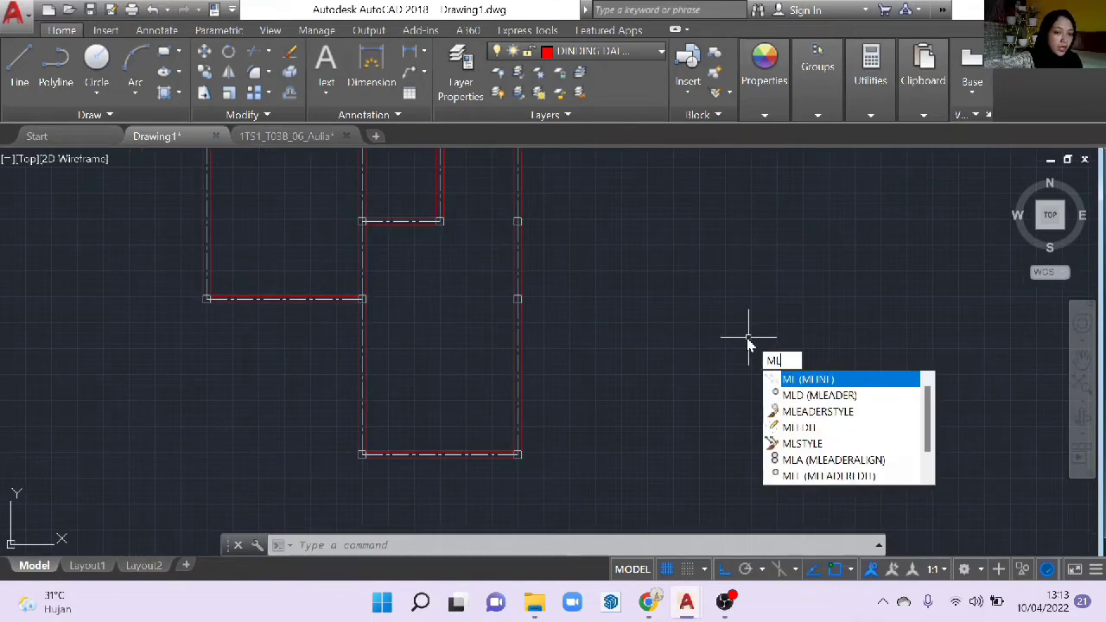
pyautogui.press('Return')
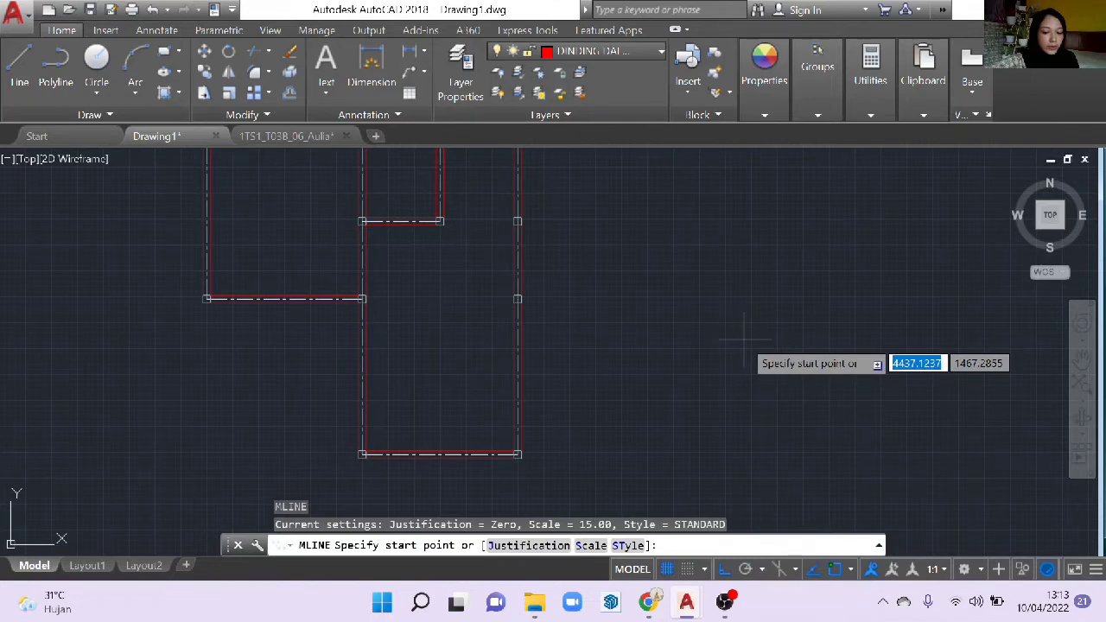
pyautogui.write('j')
pyautogui.press('Return')
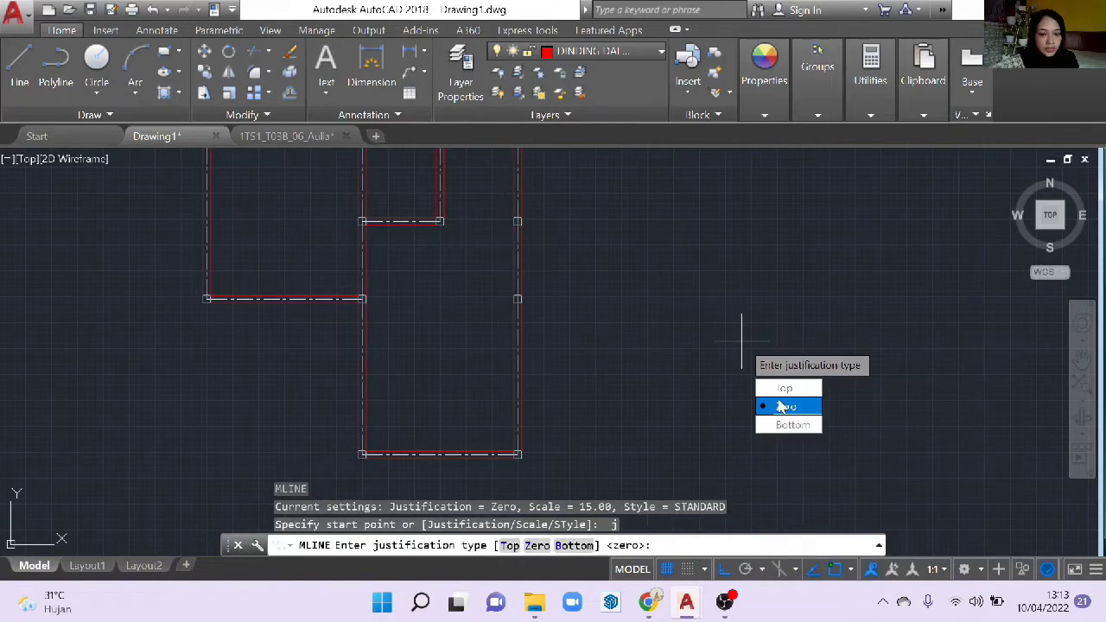
pyautogui.click(780, 406)
pyautogui.write('s')
pyautogui.press('Return')
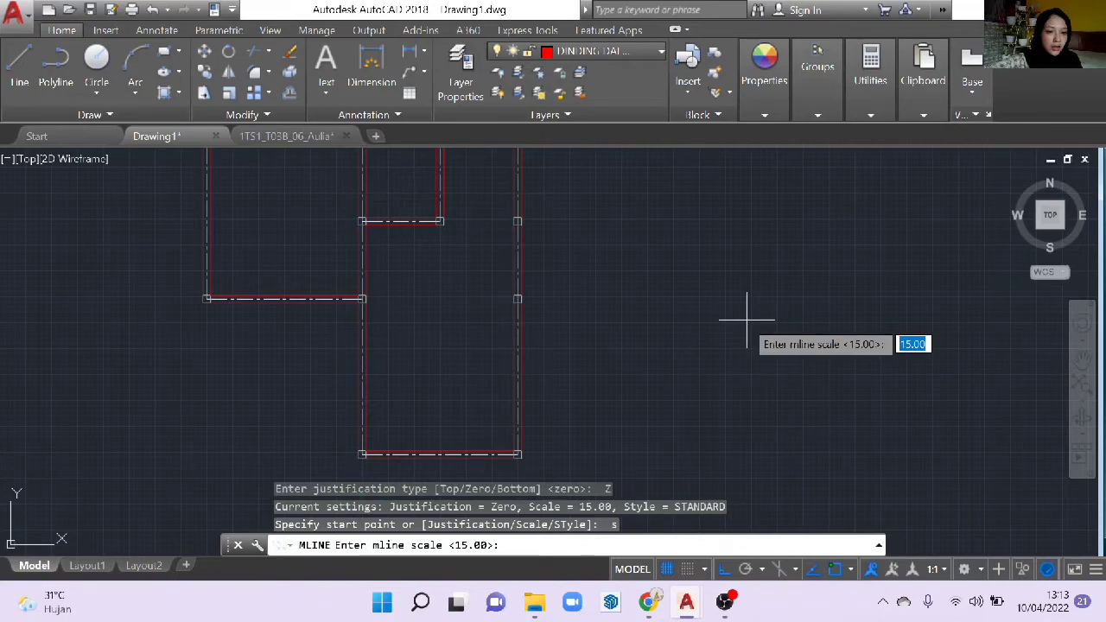
pyautogui.moveTo(747, 319); pyautogui.dragTo(806, 365, button='middle')
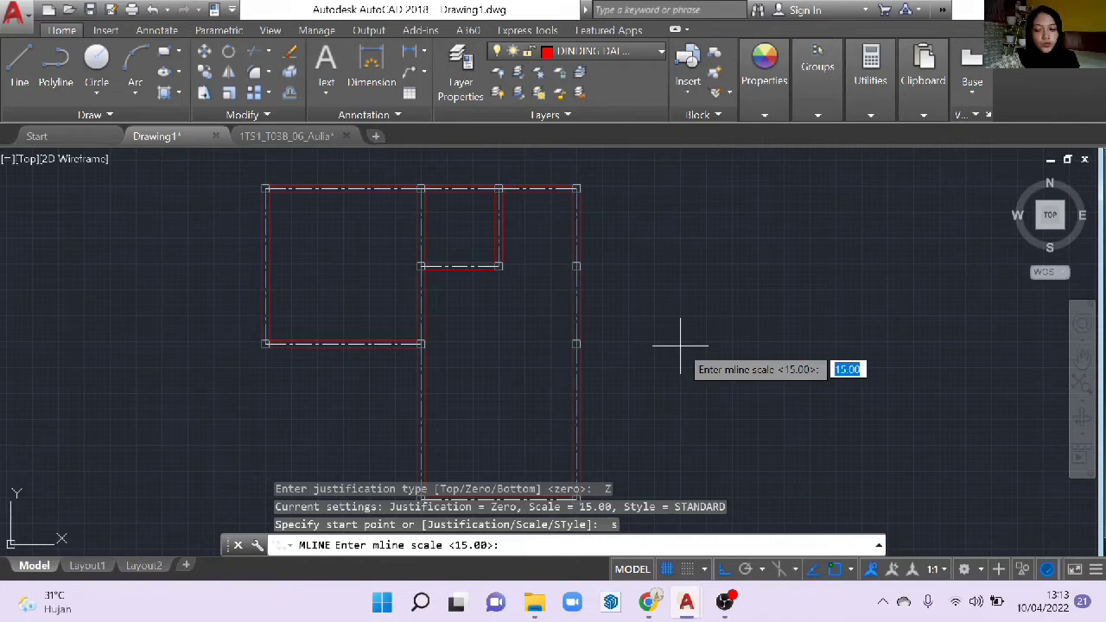
pyautogui.write('11')
pyautogui.press('Return')
# - Draw the inner multilines inside the outer wall lines from column to column, starting along the north axis at the northwest column
pyautogui.scroll(2, 680, 346)
pyautogui.moveTo(518, 272); pyautogui.dragTo(563, 388, button='middle')
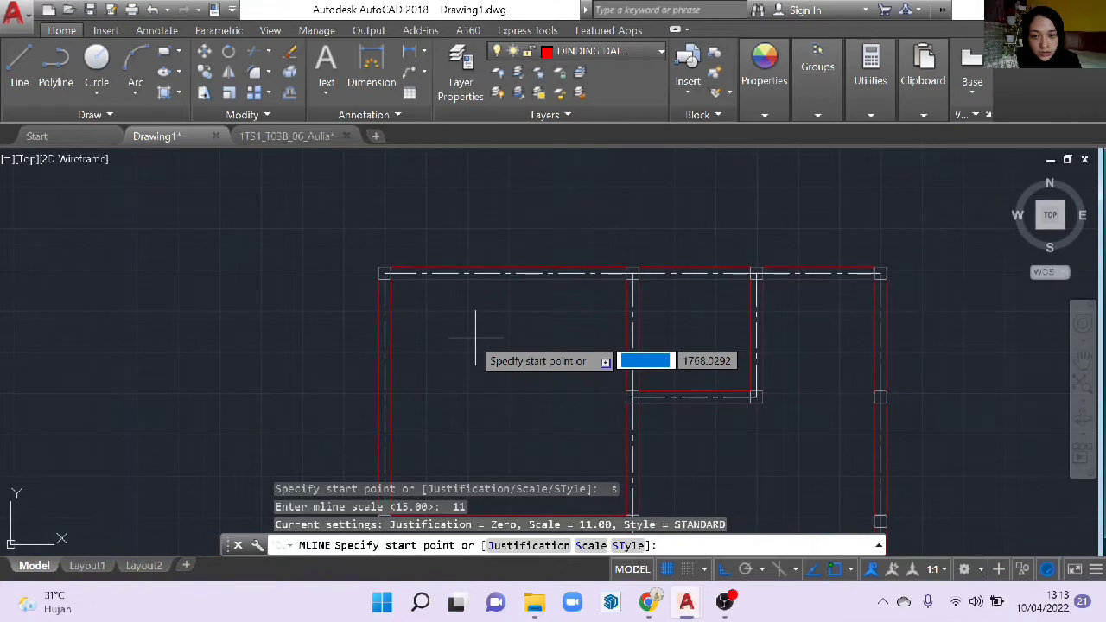
pyautogui.scroll(1, 428, 253)
pyautogui.click(368, 285)
pyautogui.click(744, 285)
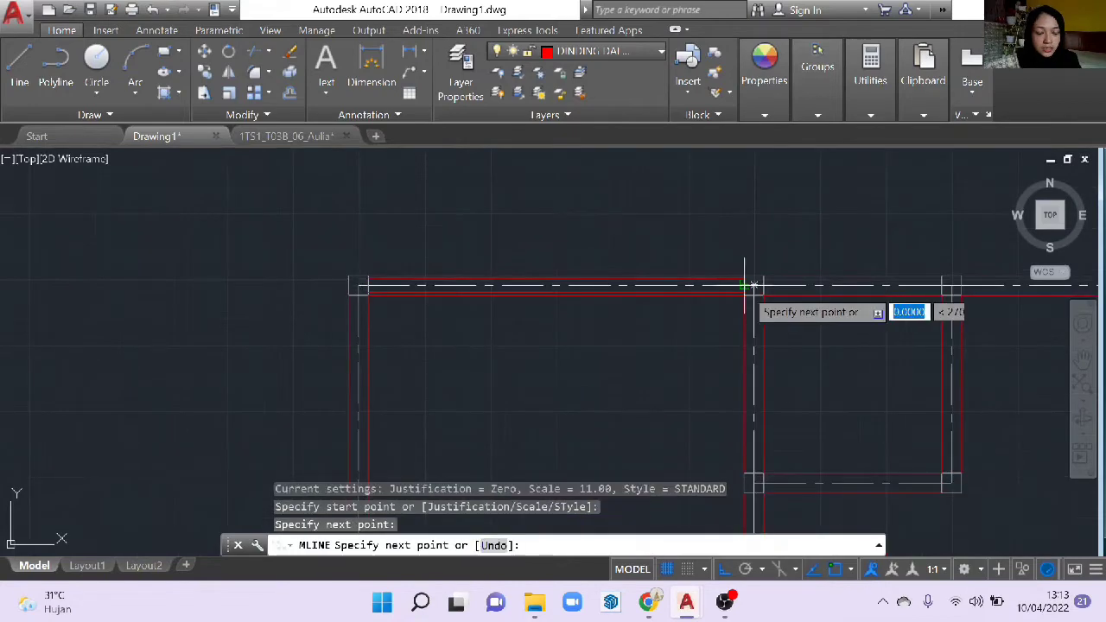
pyautogui.press('Return')
pyautogui.press('Return')
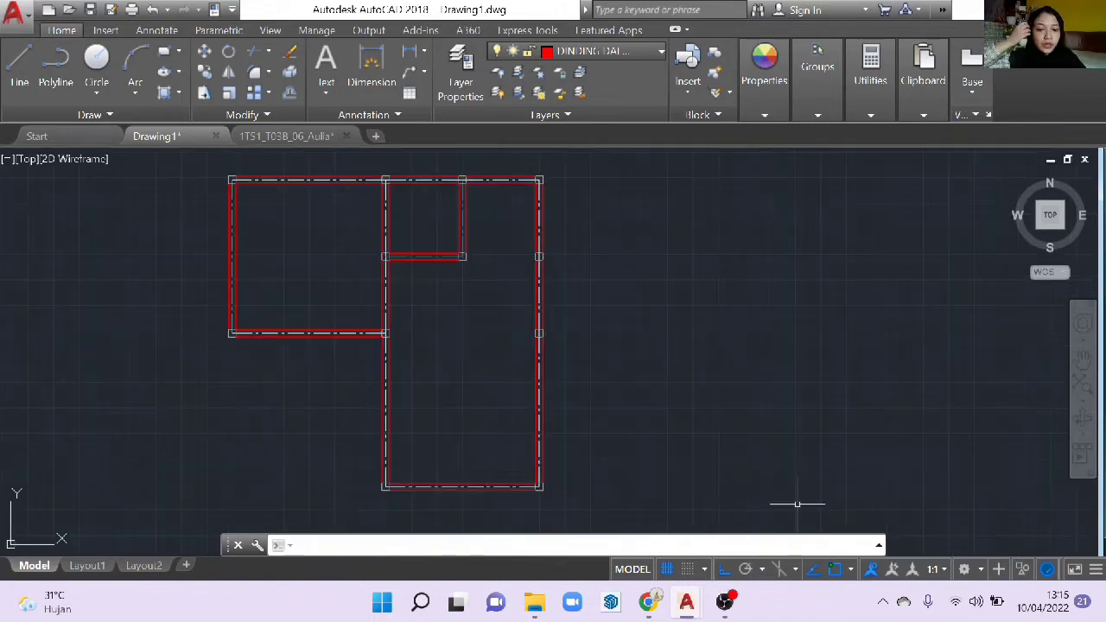
# - Make KUSEN the current layer
pyautogui.scroll(2, 491, 353)
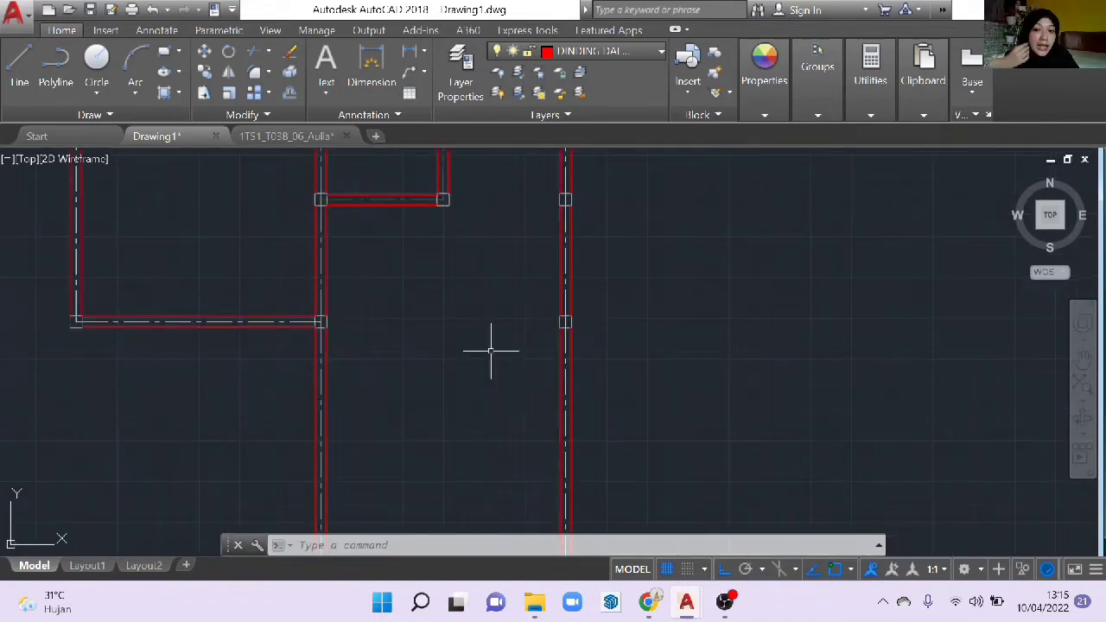
pyautogui.scroll(3, 491, 351)
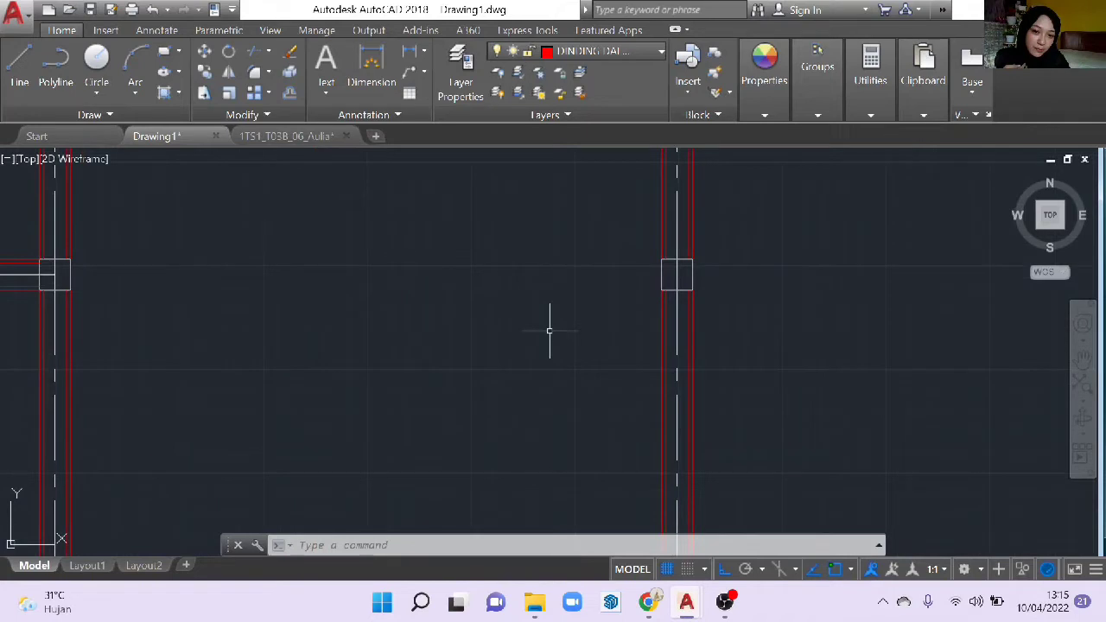
pyautogui.moveTo(648, 318); pyautogui.dragTo(589, 335, button='middle')
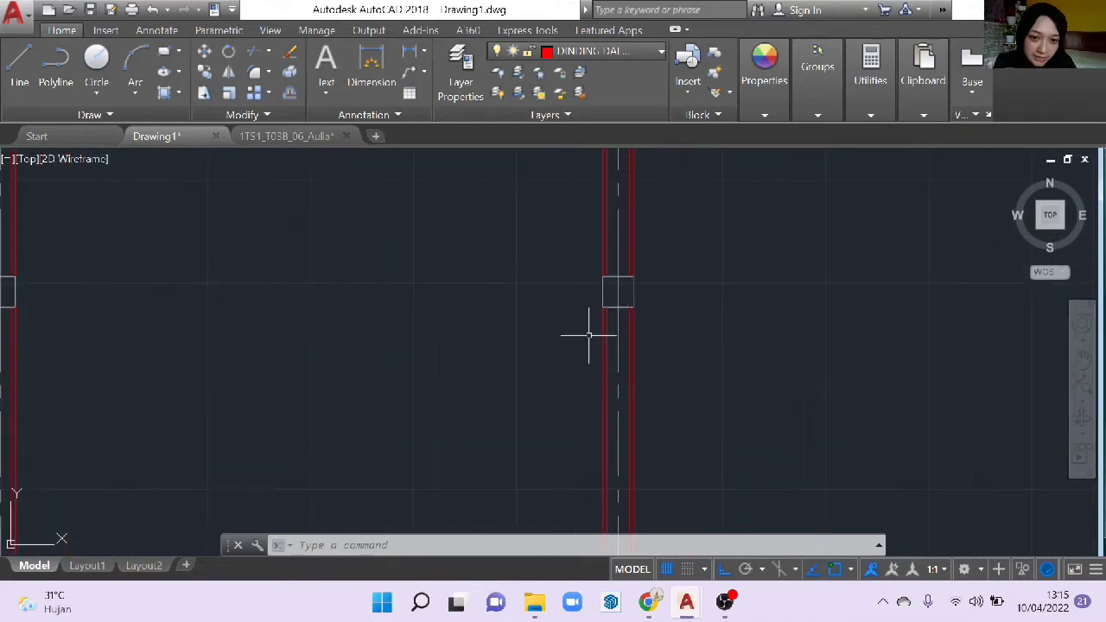
pyautogui.scroll(-2, 557, 214)
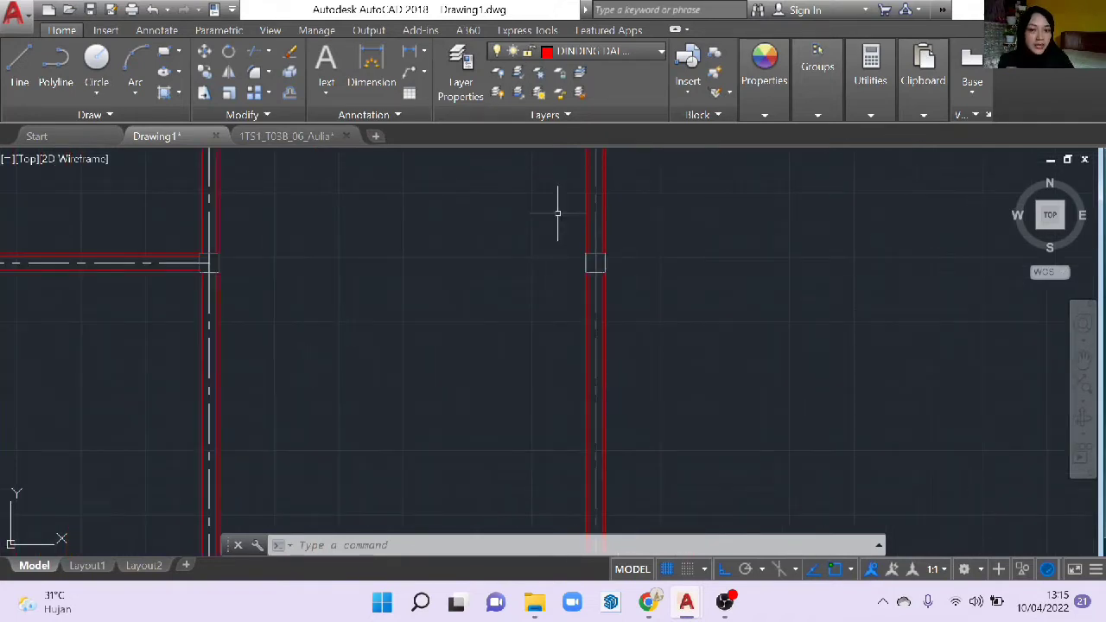
pyautogui.scroll(-1, 557, 213)
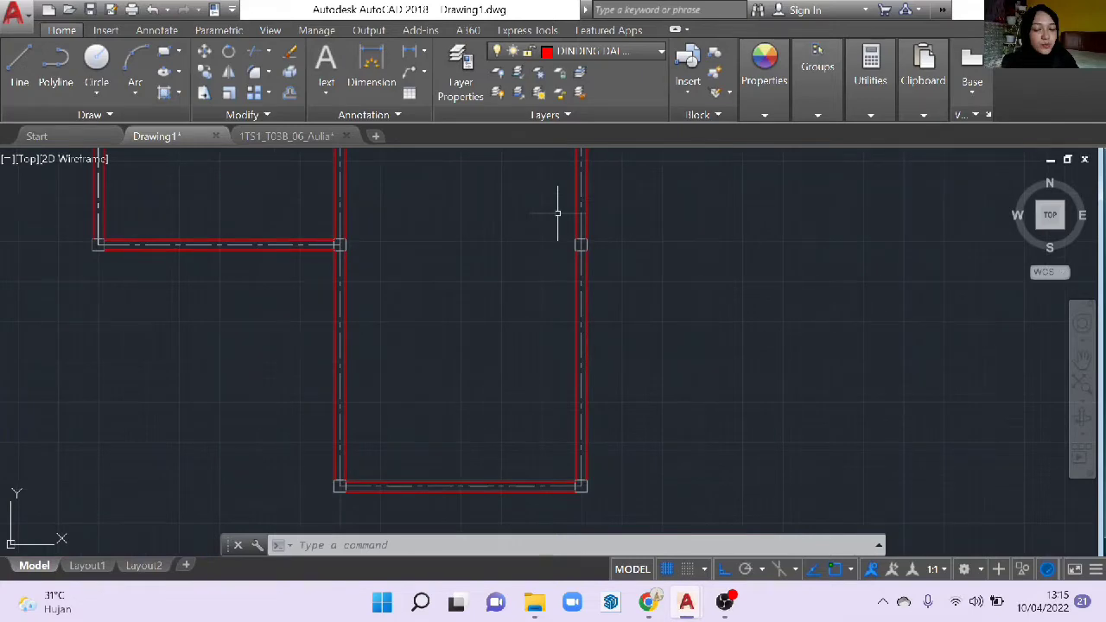
pyautogui.moveTo(557, 213); pyautogui.dragTo(546, 272, button='middle')
pyautogui.click(609, 53)
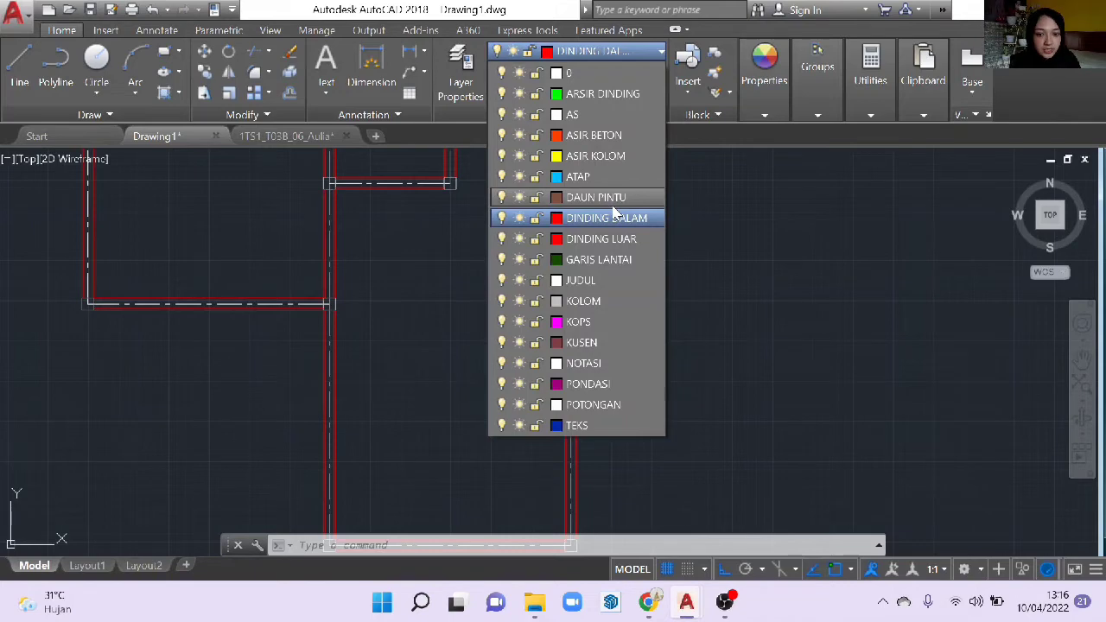
pyautogui.click(582, 342)
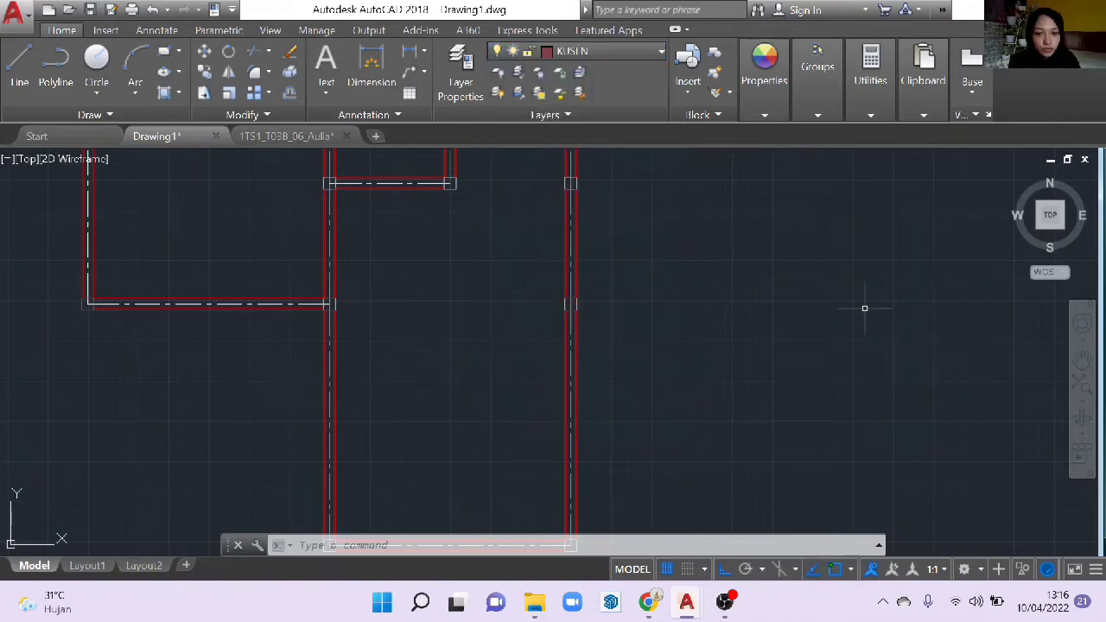
# - Draw a stepped door-jamb profile in the empty area east of the plan as a polyline with segments of 15, 5, 12, 2 and 3
pyautogui.scroll(2, 744, 349)
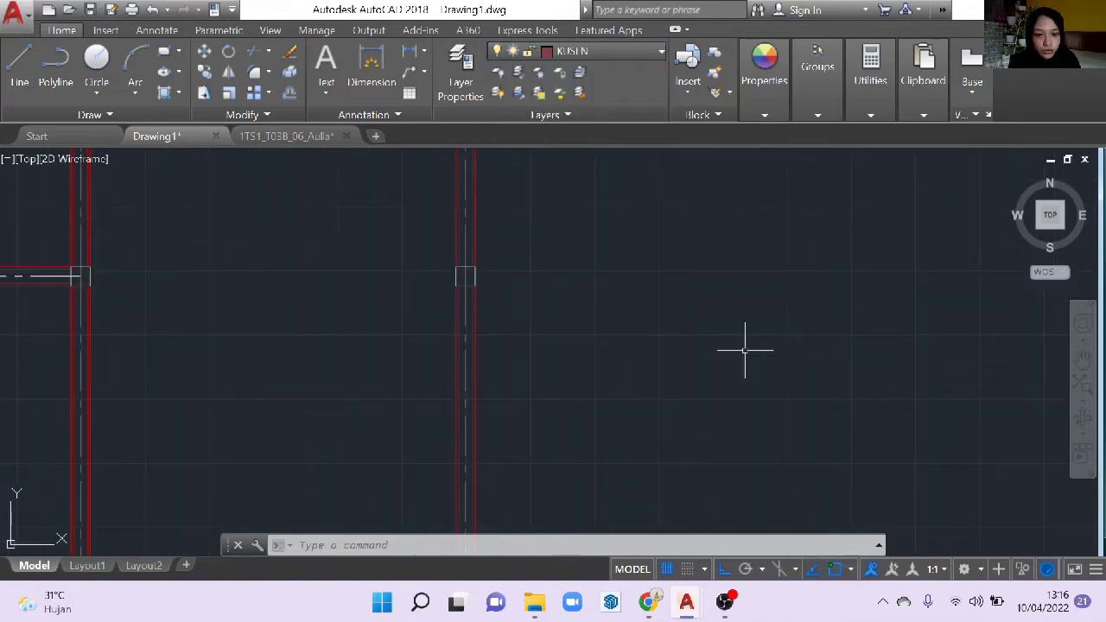
pyautogui.scroll(3, 745, 349)
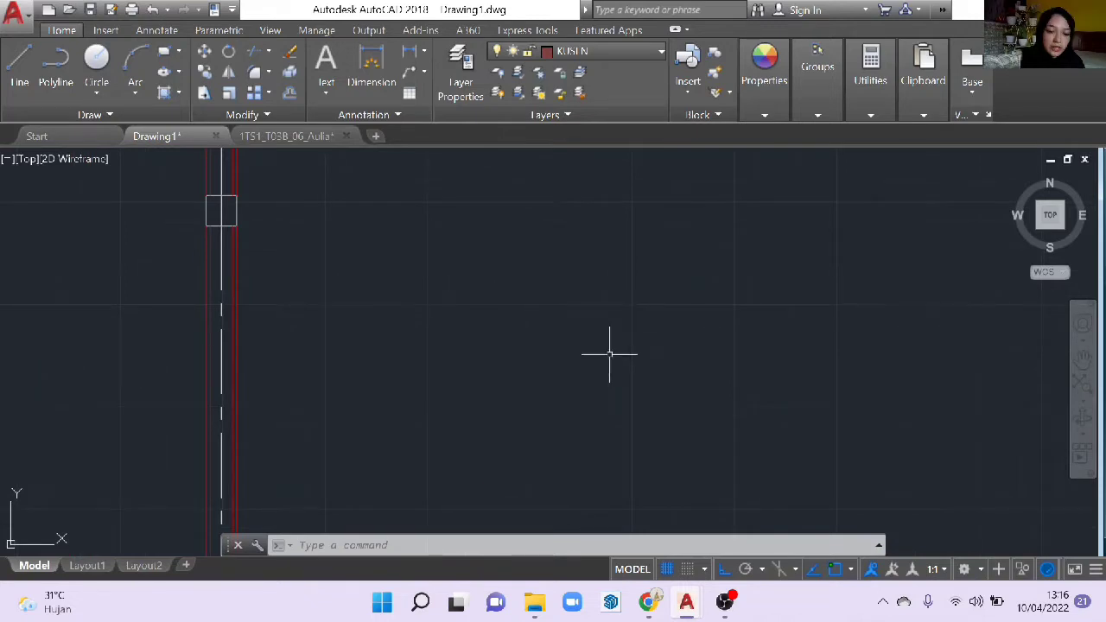
pyautogui.write('pl')
pyautogui.press('Return')
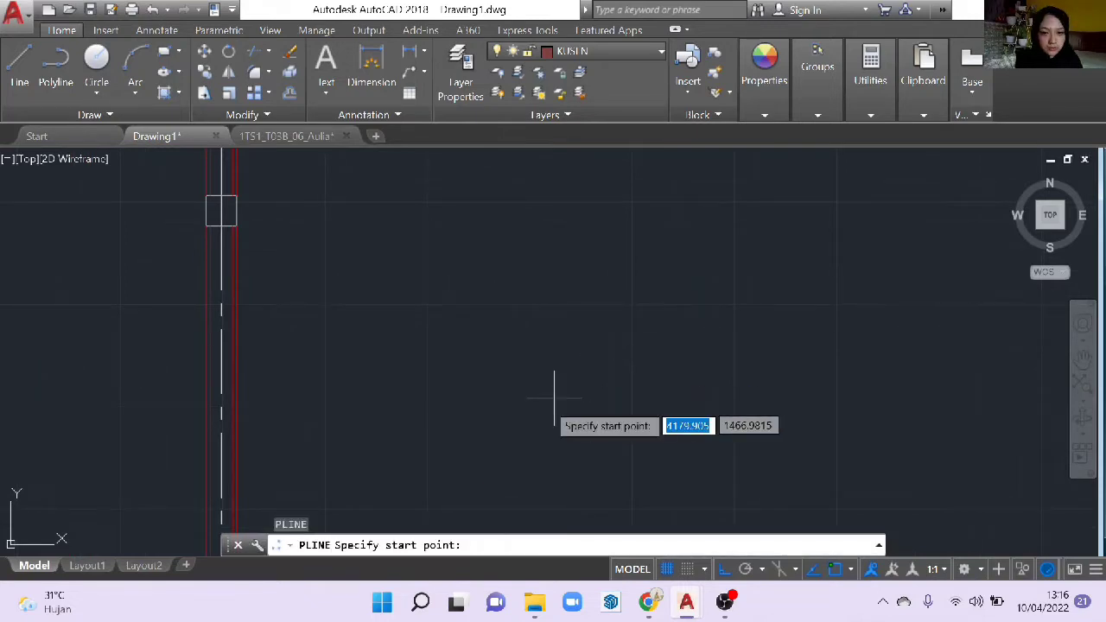
pyautogui.click(530, 343)
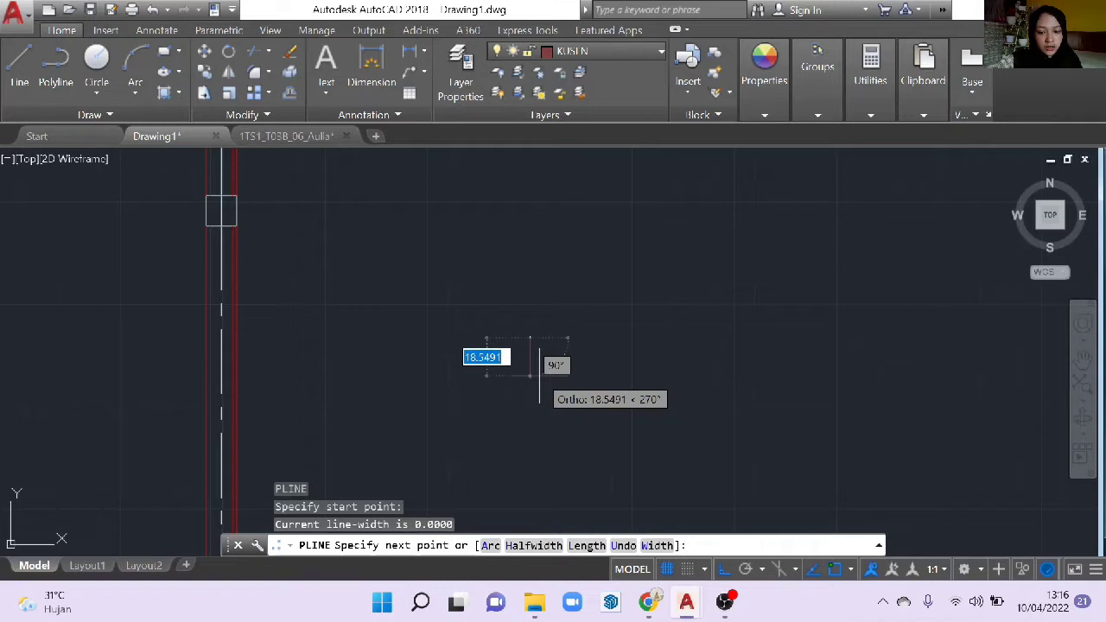
pyautogui.write('15')
pyautogui.press('Return')
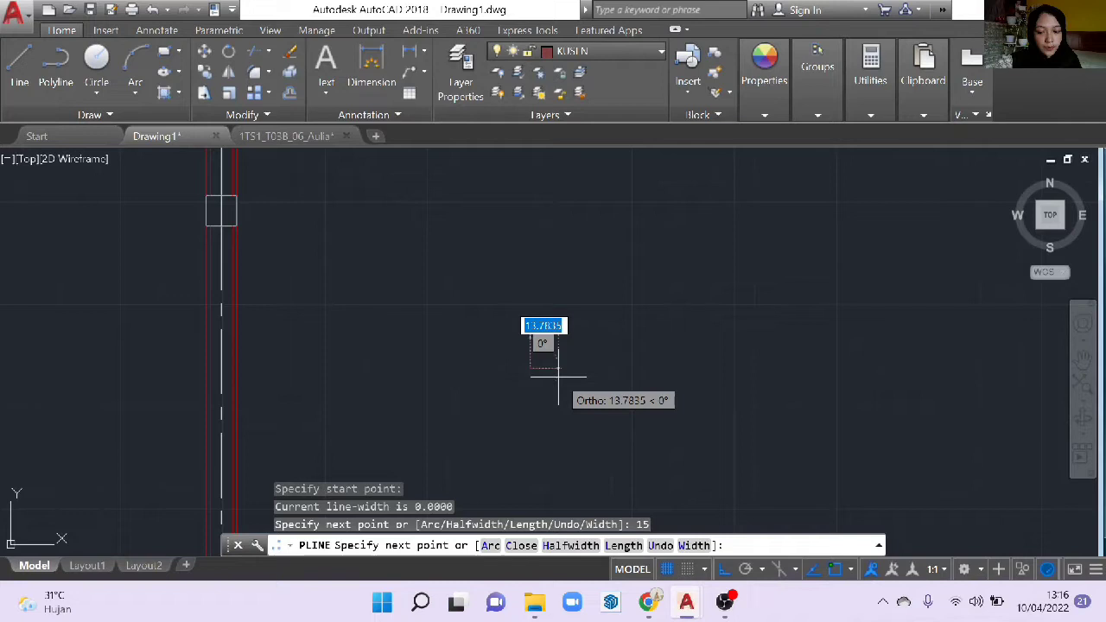
pyautogui.write('5')
pyautogui.press('Return')
pyautogui.write('12')
pyautogui.press('Return')
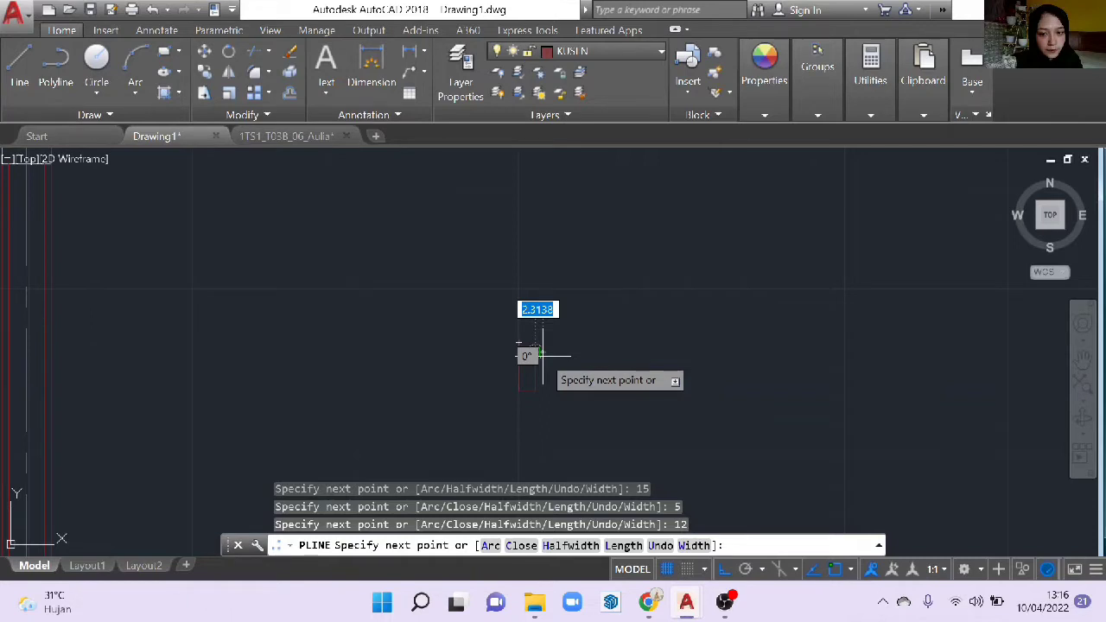
pyautogui.write('2')
pyautogui.press('Return')
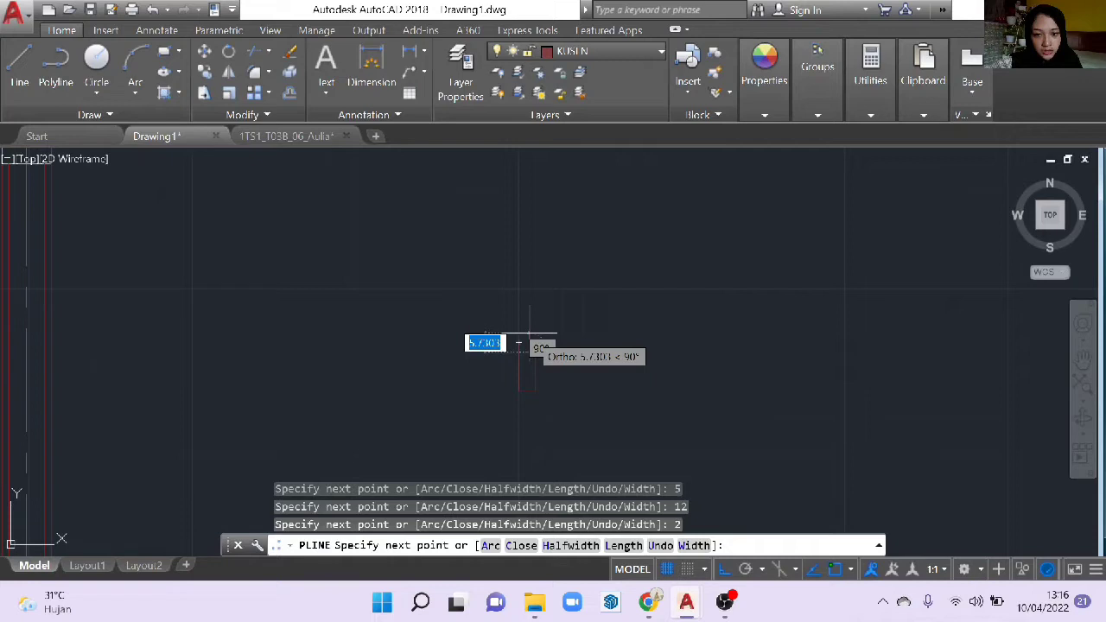
pyautogui.write('3')
pyautogui.press('Return')
pyautogui.press('Return')
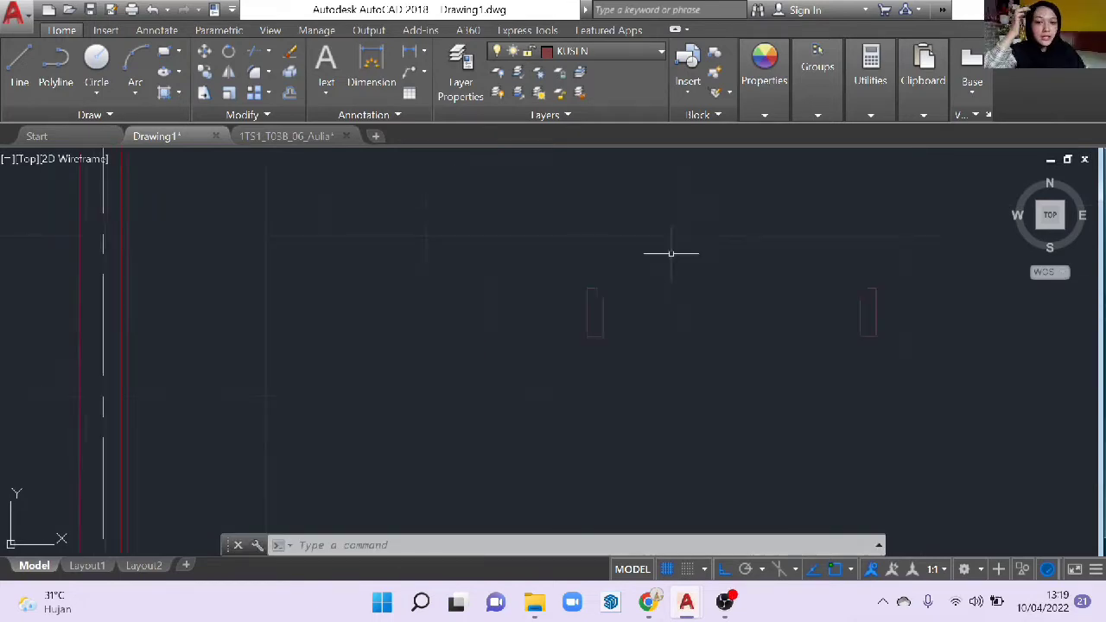
# - Make DAUN PINTU the current layer
pyautogui.scroll(-2, 639, 281)
pyautogui.moveTo(639, 282); pyautogui.dragTo(640, 282, button='middle')
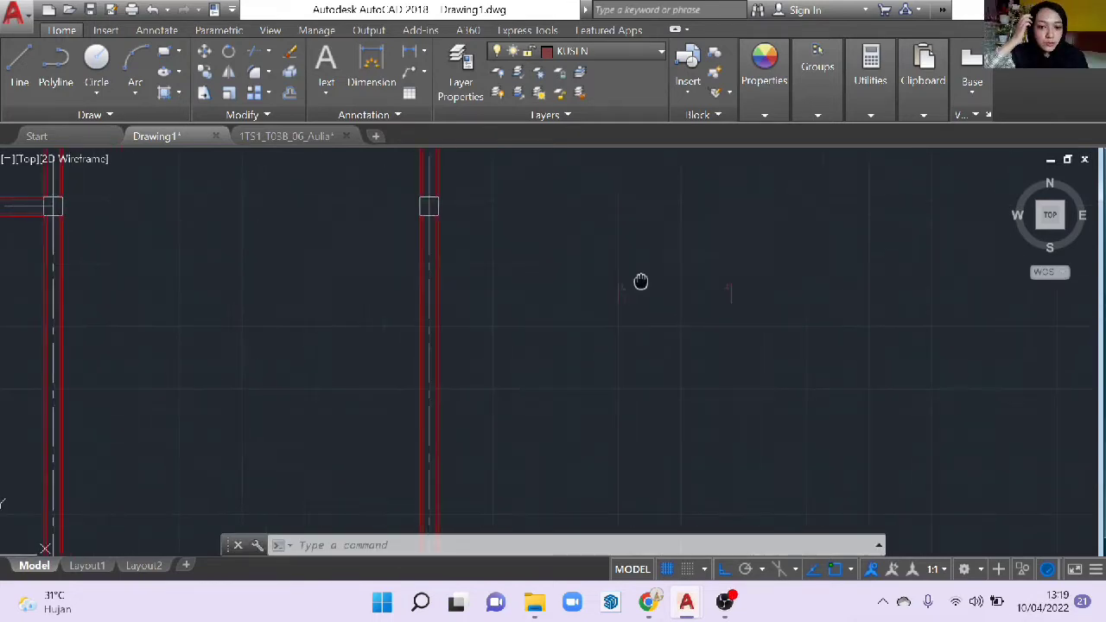
pyautogui.scroll(-5, 639, 281)
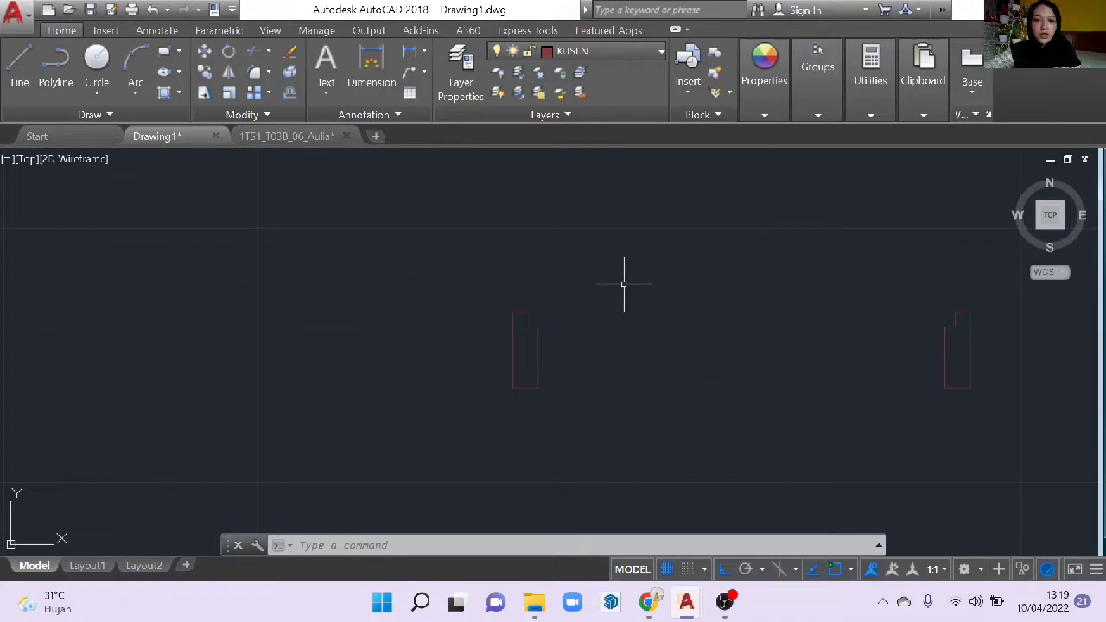
pyautogui.click(618, 54)
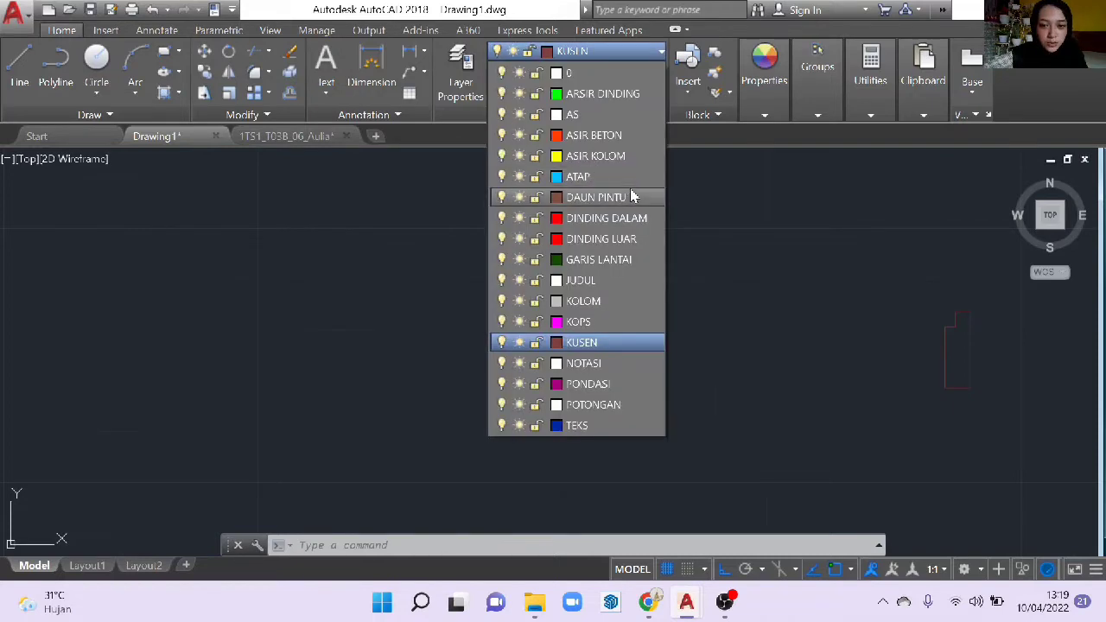
pyautogui.click(631, 197)
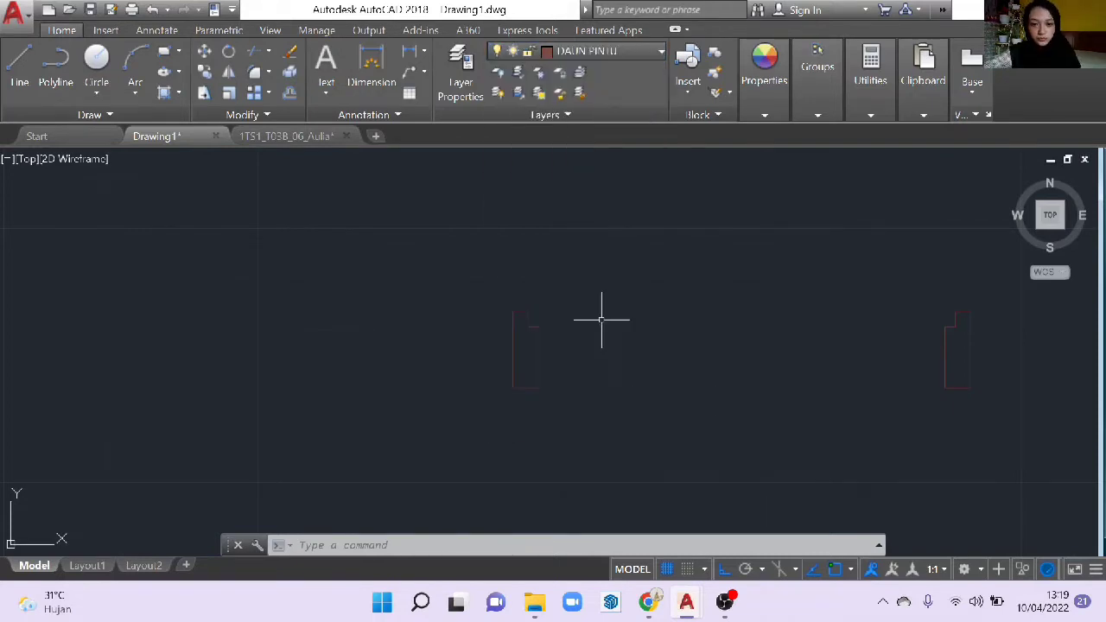
# - Draw the door leaf as a rectangle spanning from the notch of the west jamb to the notch of the east jamb
pyautogui.write('re')
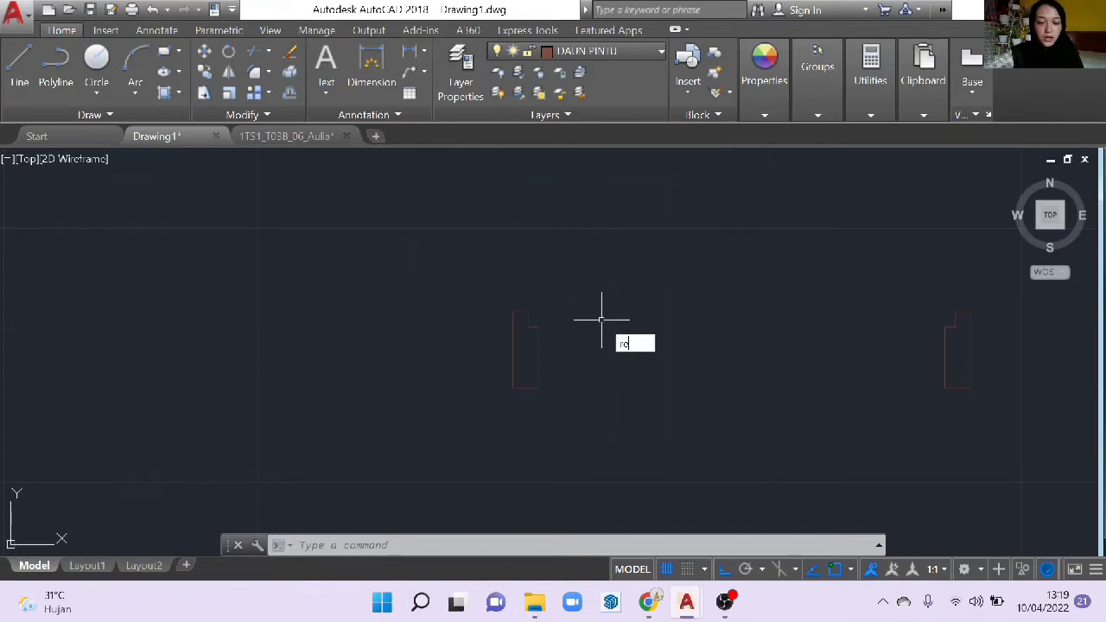
pyautogui.write('c')
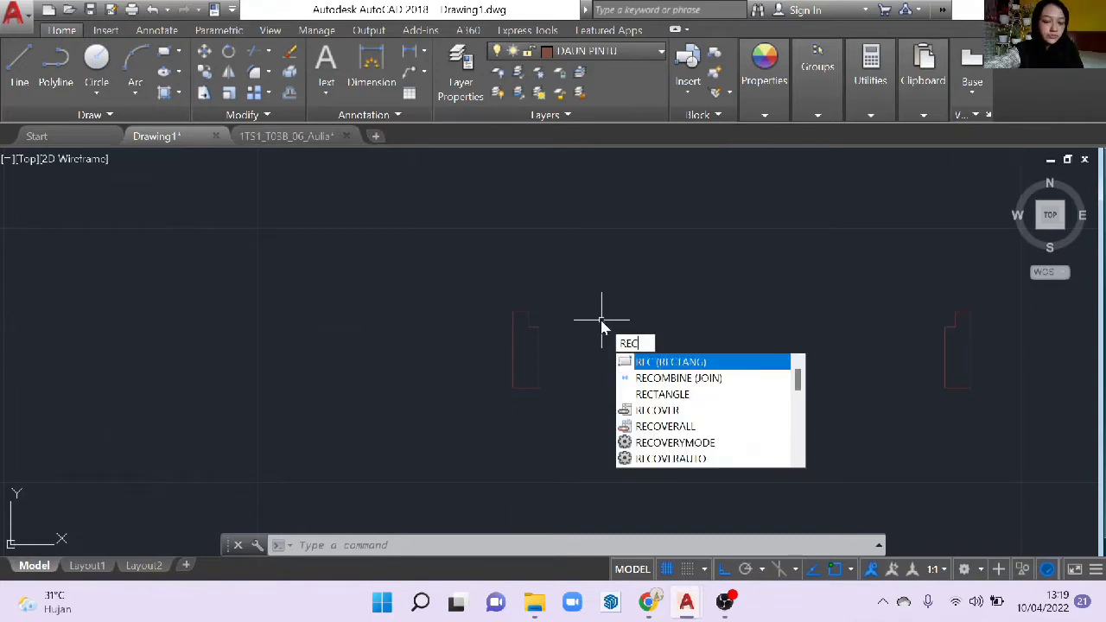
pyautogui.press('Return')
pyautogui.scroll(3, 540, 309)
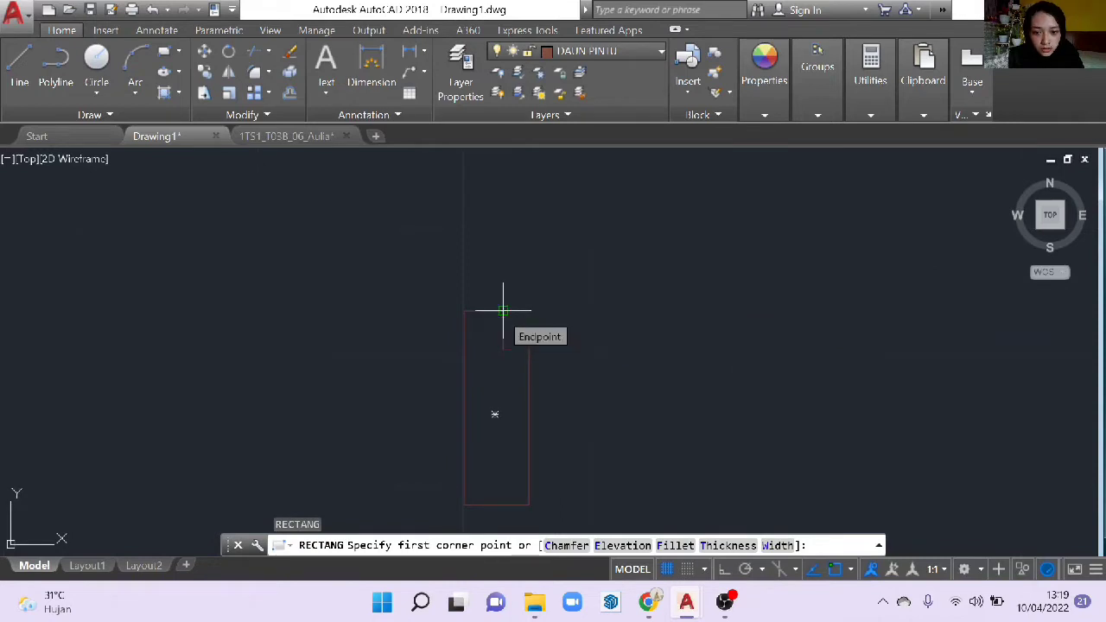
pyautogui.scroll(3, 502, 308)
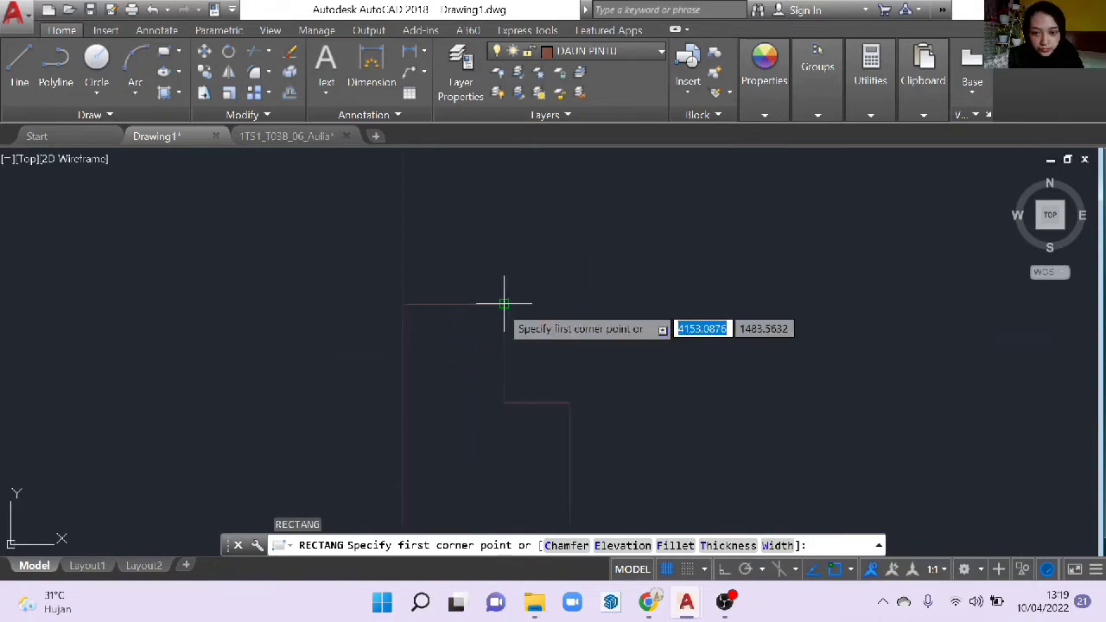
pyautogui.click(503, 304)
pyautogui.scroll(-3, 639, 345)
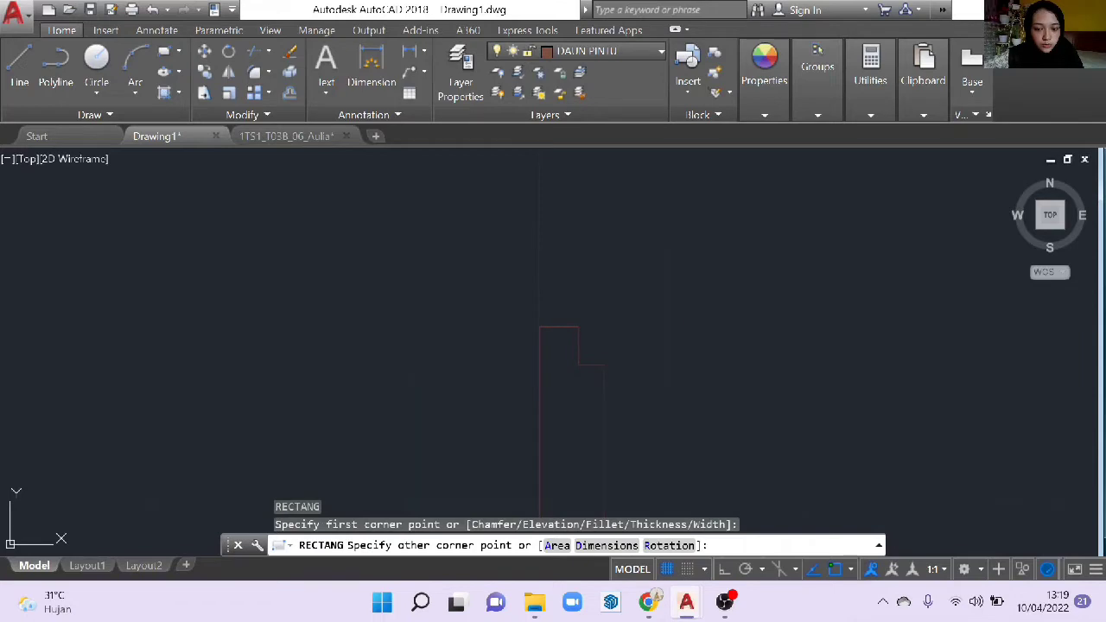
pyautogui.scroll(2, 728, 334)
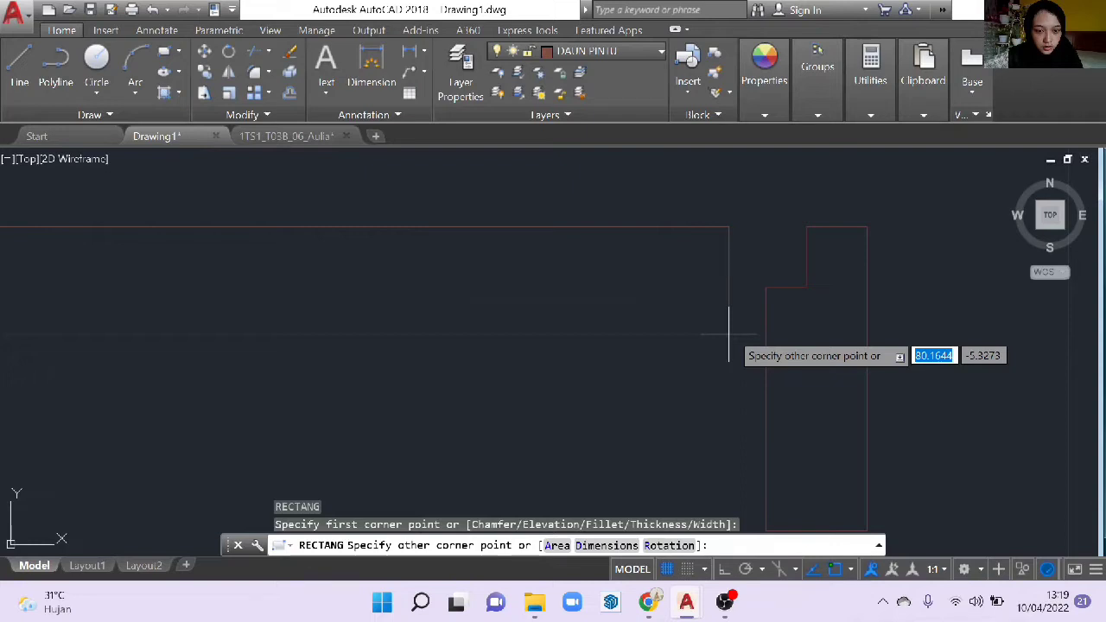
pyautogui.click(728, 334)
pyautogui.scroll(-3, 432, 367)
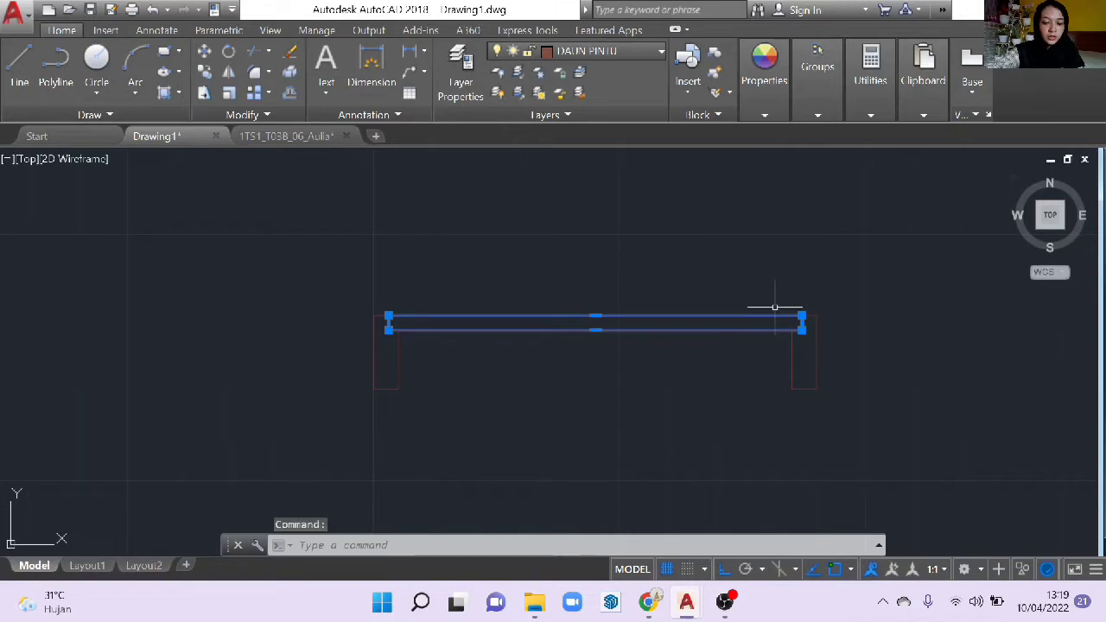
# - Rotate the door leaf upright about its lower corner at the east jamb
pyautogui.write('ro')
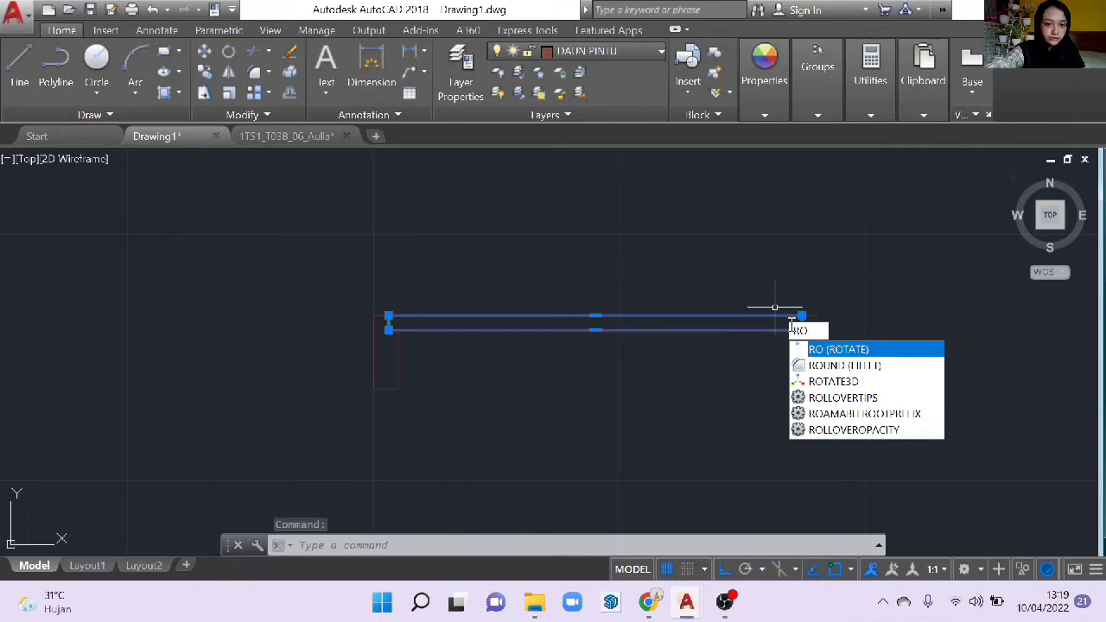
pyautogui.press('Return')
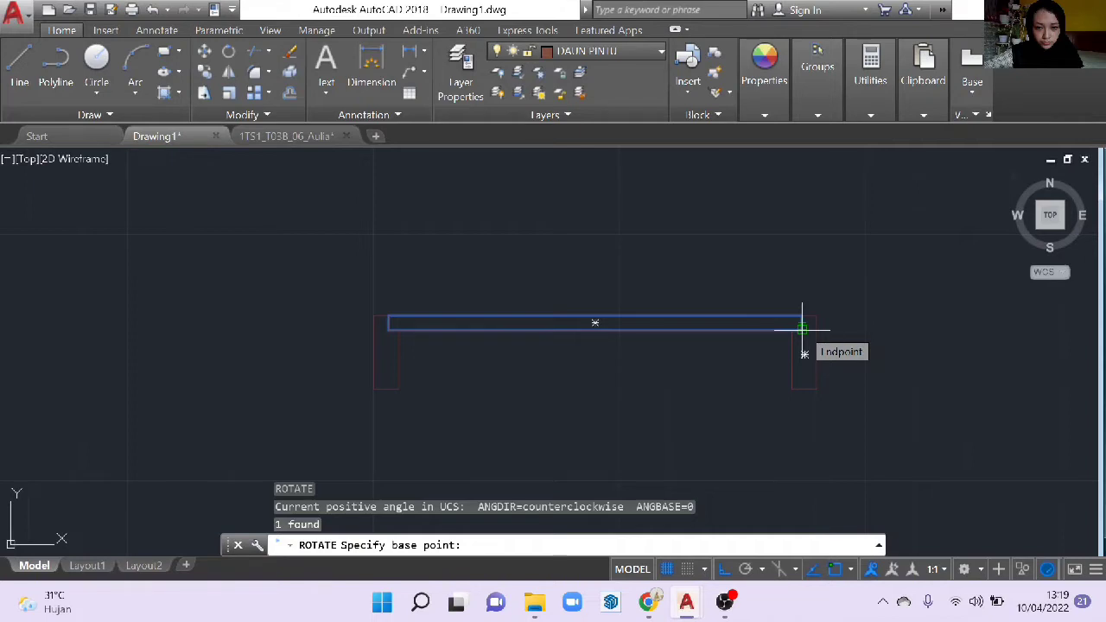
pyautogui.click(803, 328)
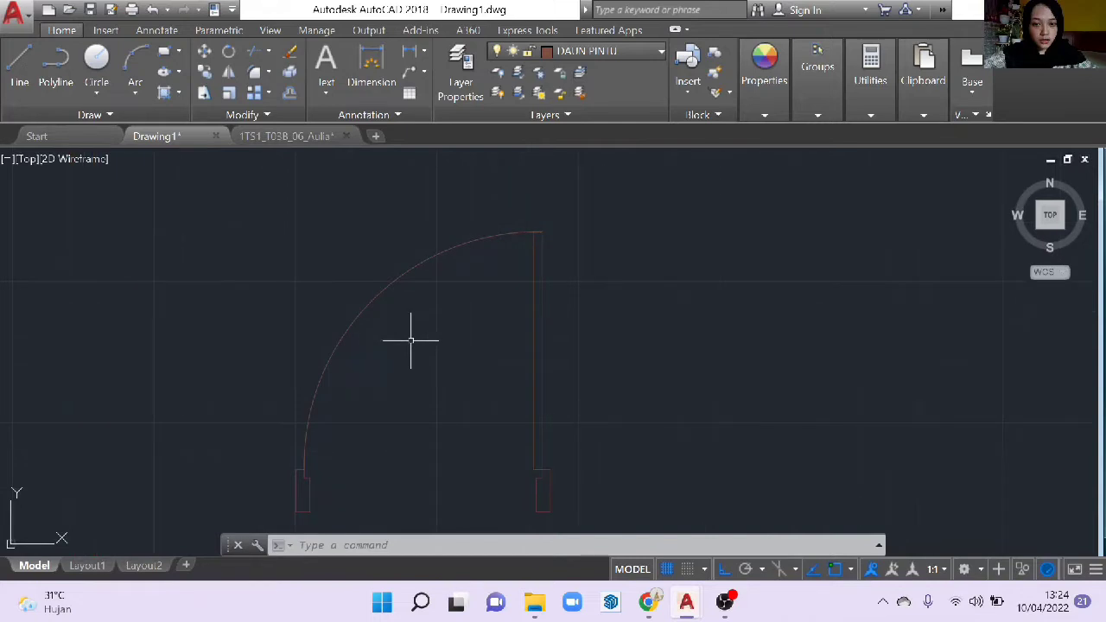
# - Draw a 3 by 10 rectangle inside the free upper end of the upright door leaf
pyautogui.scroll(2, 444, 355)
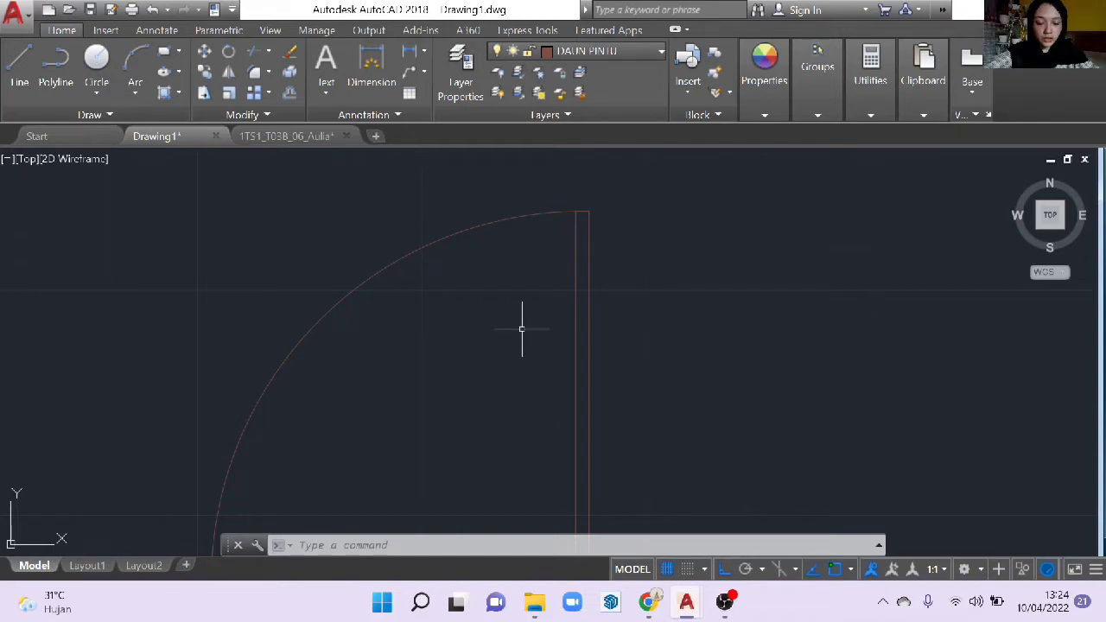
pyautogui.write('re')
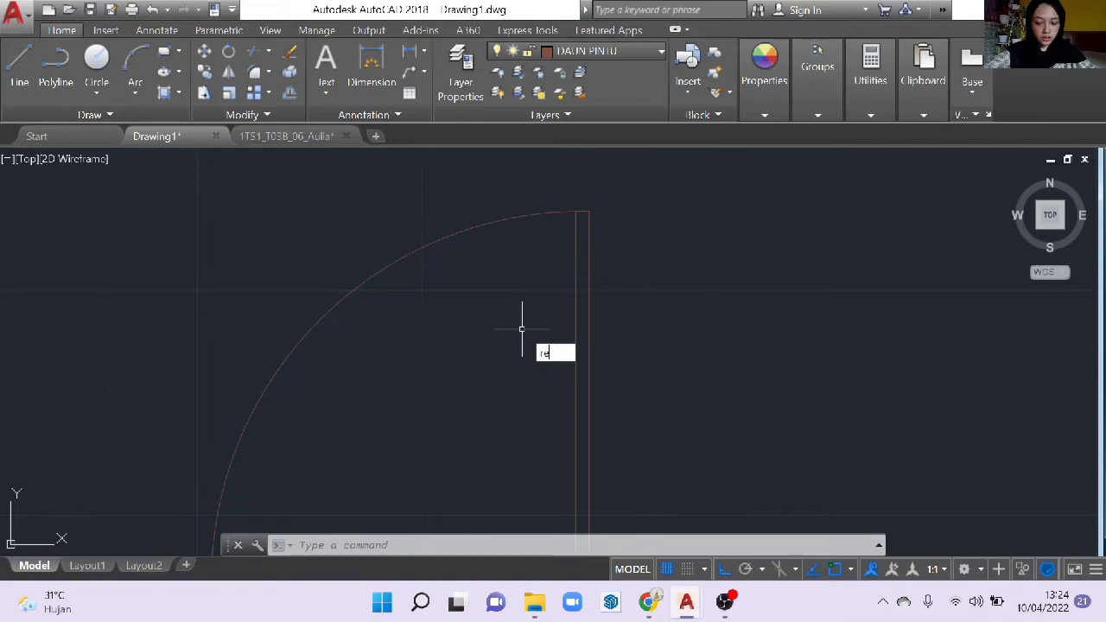
pyautogui.write('c')
pyautogui.press('Return')
pyautogui.scroll(2, 596, 214)
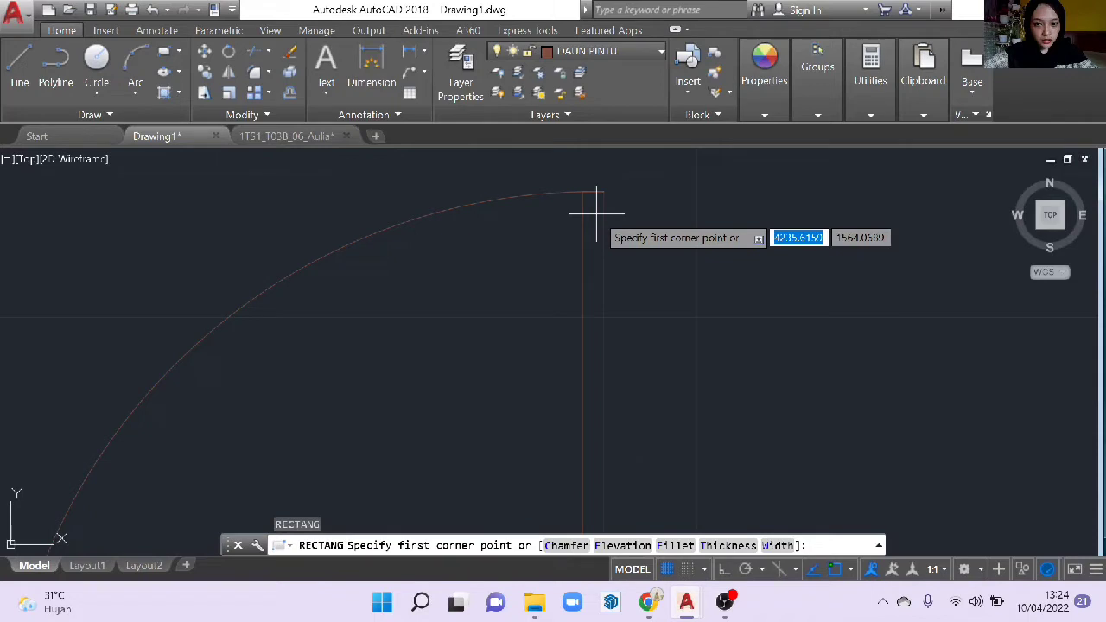
pyautogui.click(596, 213)
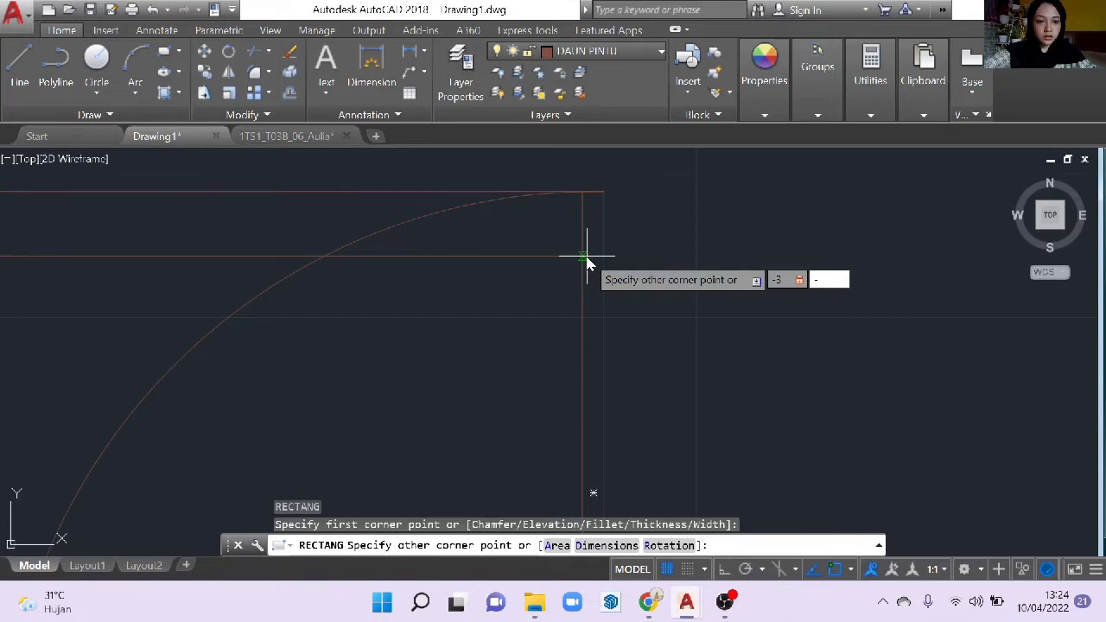
pyautogui.write('10')
pyautogui.press('Return')
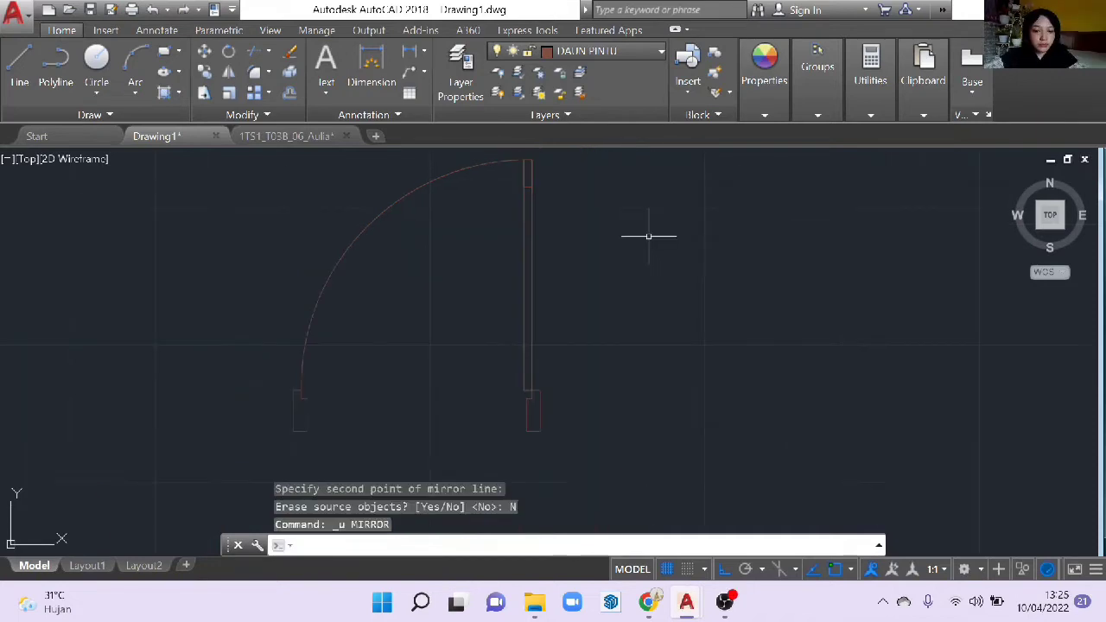
# - Mirror the small end rectangle to the lower end of the door leaf about a horizontal line through the leaf's midpoint, keeping the source
pyautogui.scroll(2, 648, 235)
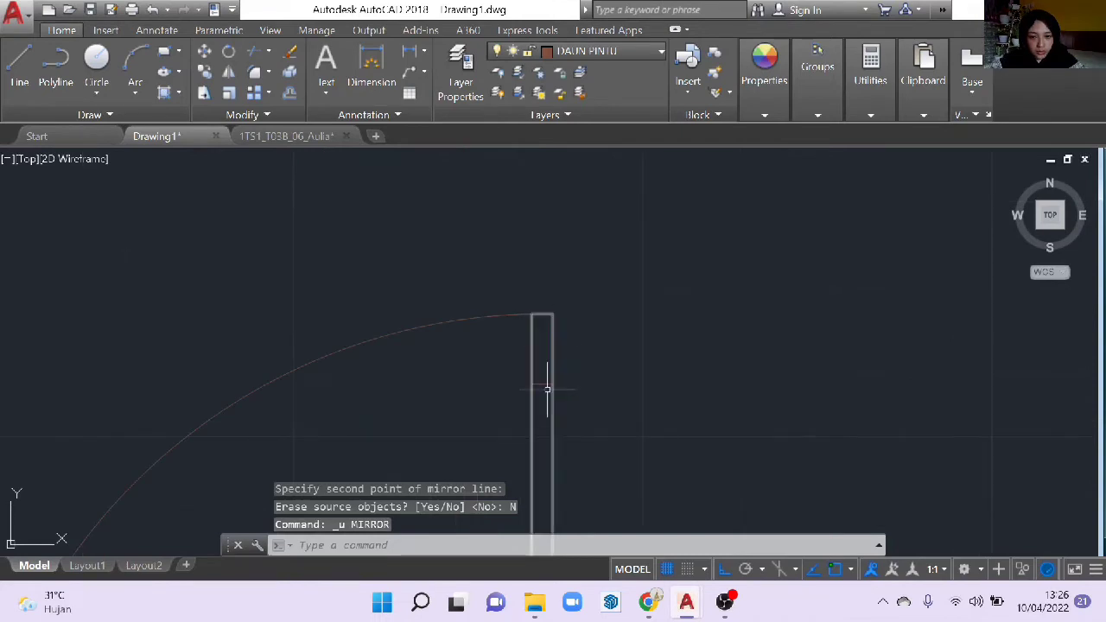
pyautogui.click(547, 389)
pyautogui.scroll(-1, 656, 362)
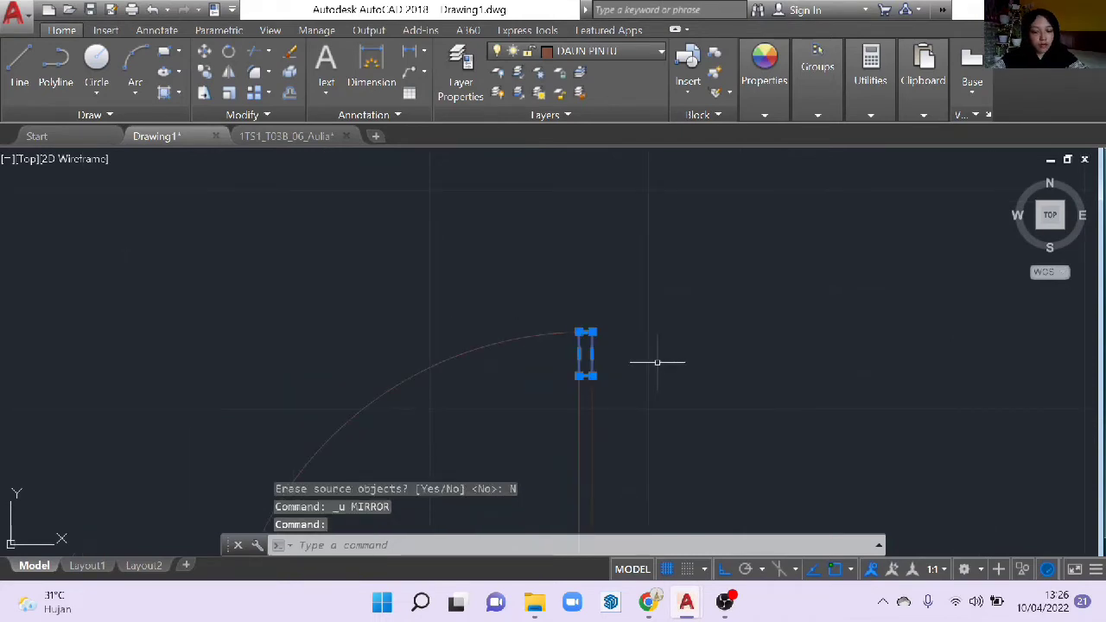
pyautogui.press('Return')
pyautogui.moveTo(657, 362); pyautogui.dragTo(647, 239, button='middle')
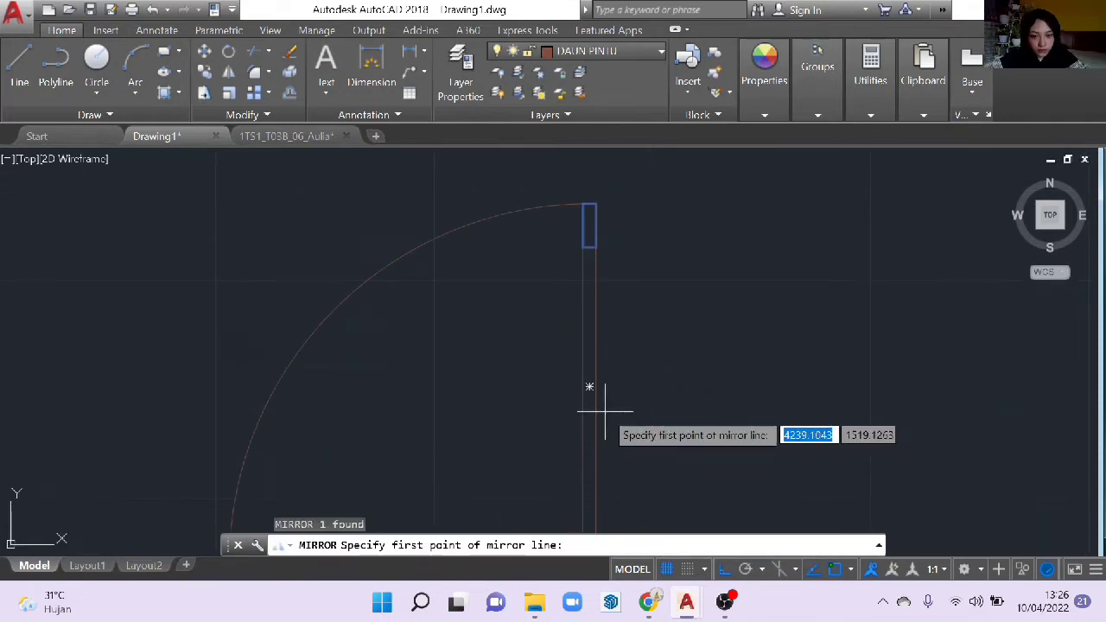
pyautogui.moveTo(605, 412); pyautogui.dragTo(616, 388, button='middle')
pyautogui.click(601, 362)
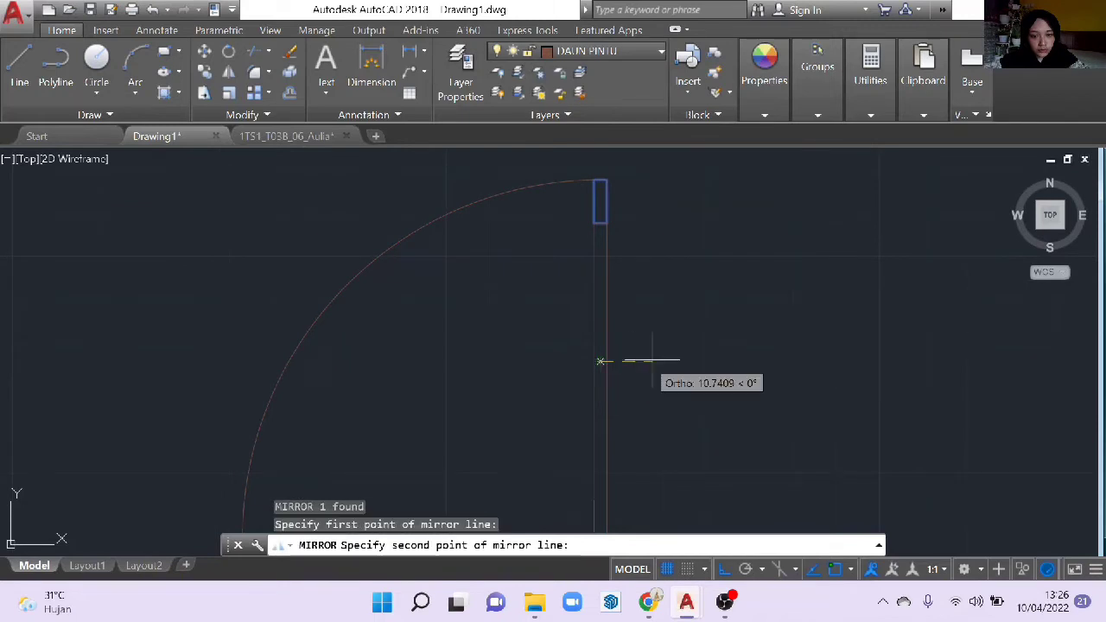
pyautogui.click(658, 362)
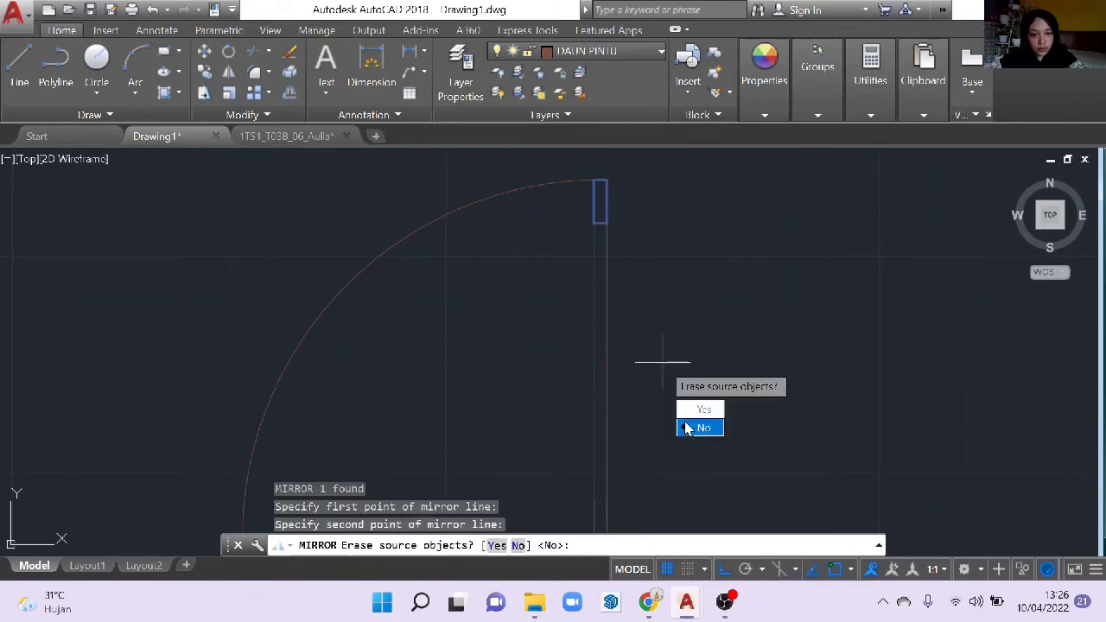
pyautogui.click(687, 428)
pyautogui.scroll(-2, 658, 363)
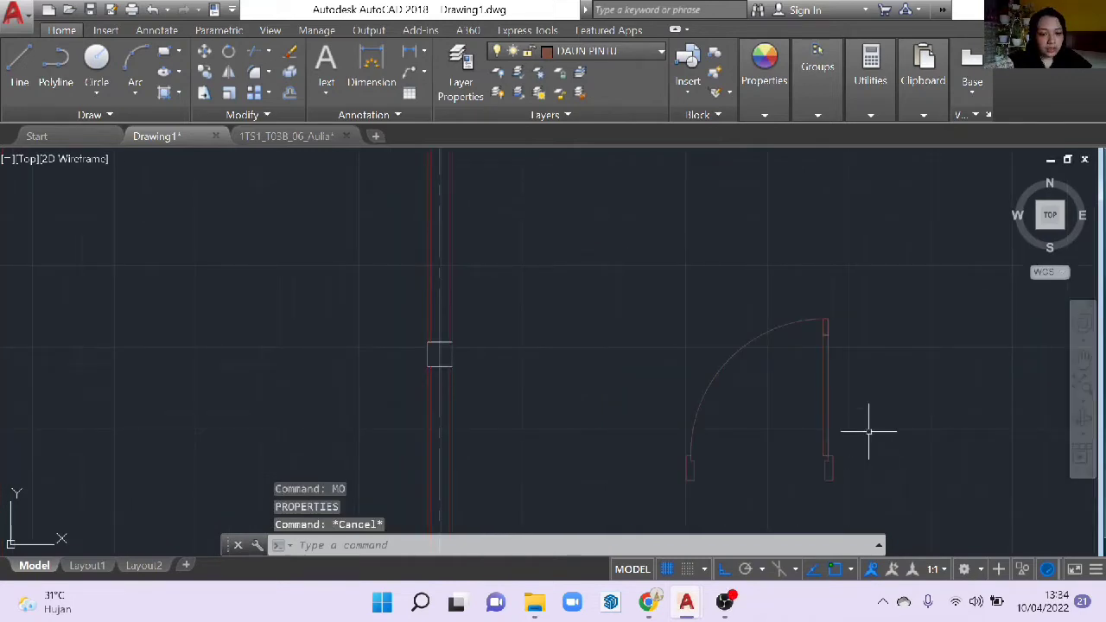
# - Copy the complete single door, with its jambs, leaf and swing arc, to the empty area east of it
pyautogui.moveTo(879, 363)
pyautogui.mouseDown(button='middle')
pyautogui.moveTo(857, 343)
pyautogui.moveTo(850, 299)
pyautogui.mouseUp(button='middle')
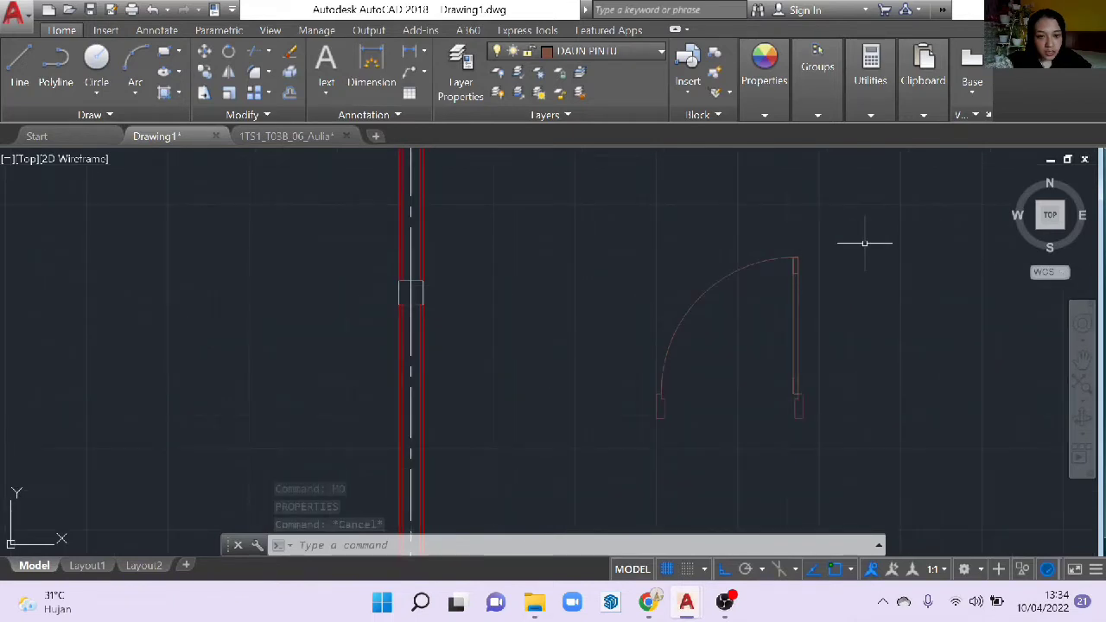
pyautogui.moveTo(864, 243); pyautogui.dragTo(852, 444)
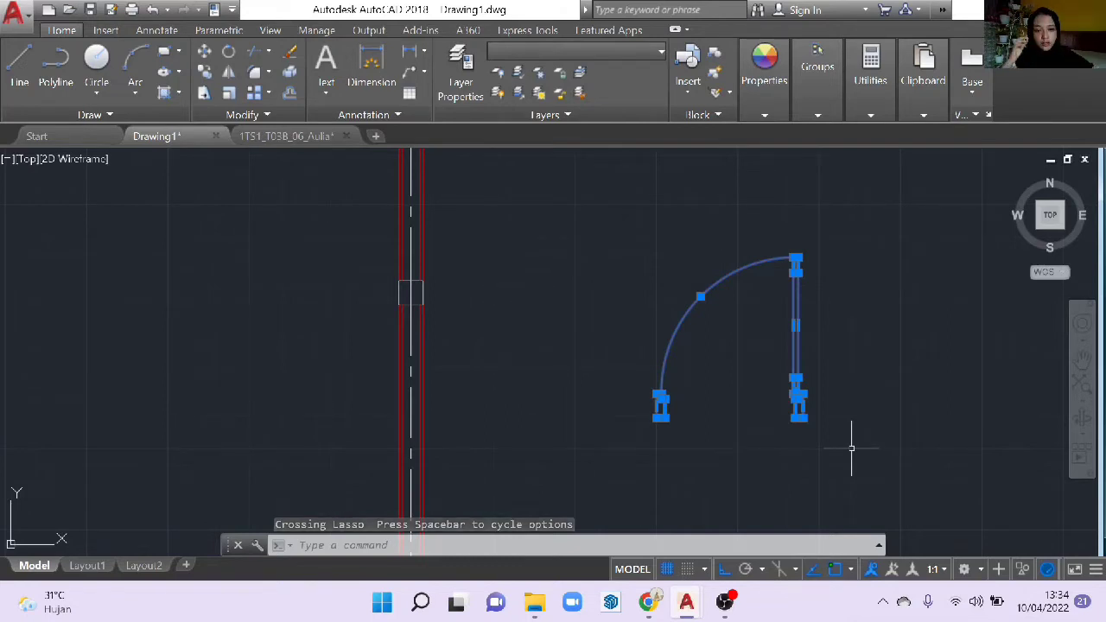
pyautogui.write('co')
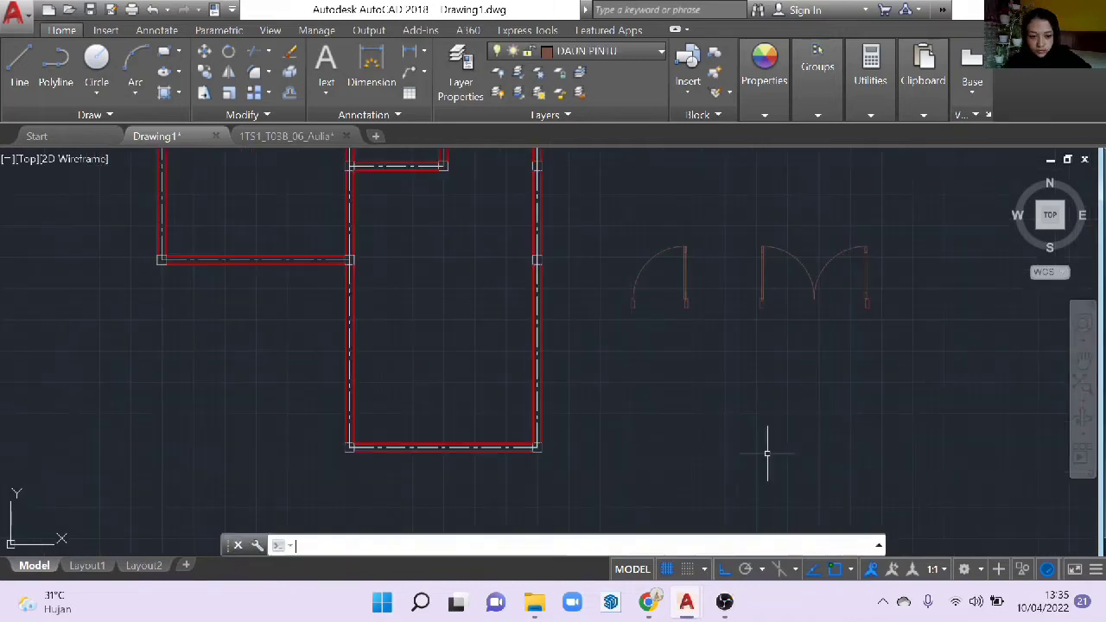
# - Make KUSEN the current layer for drawing a new door frame in the empty area below the finished doors
pyautogui.scroll(2, 710, 407)
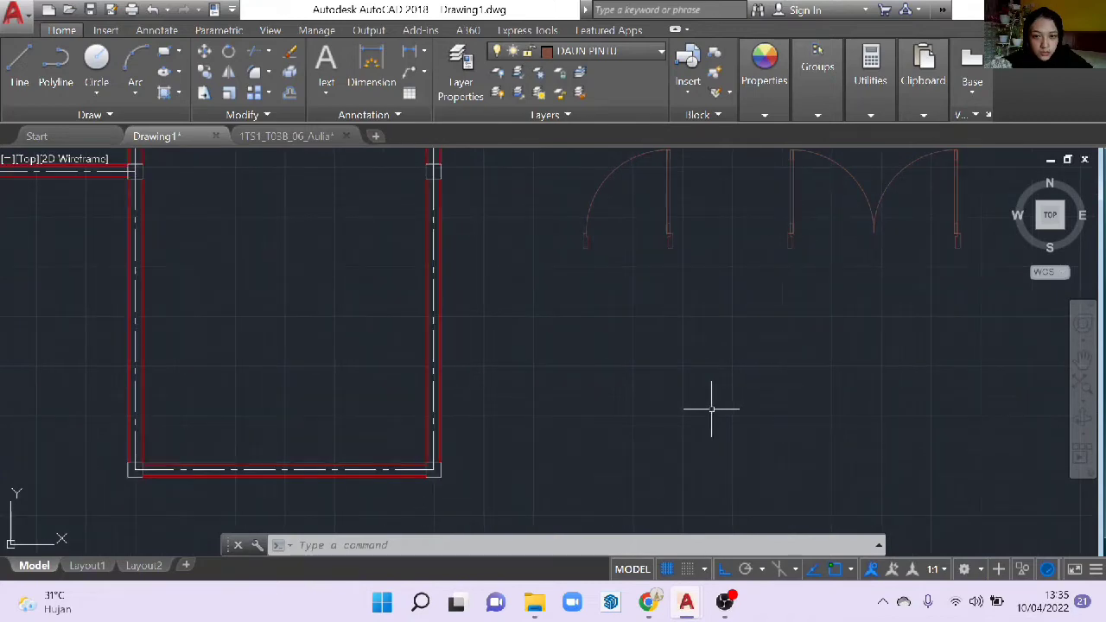
pyautogui.scroll(2, 711, 408)
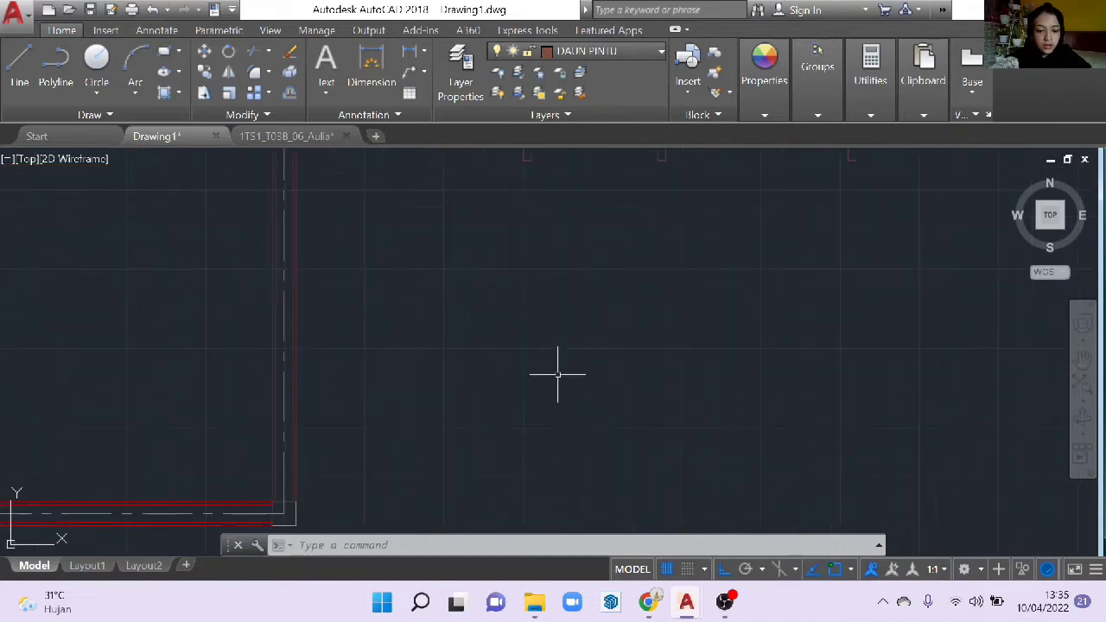
pyautogui.click(609, 54)
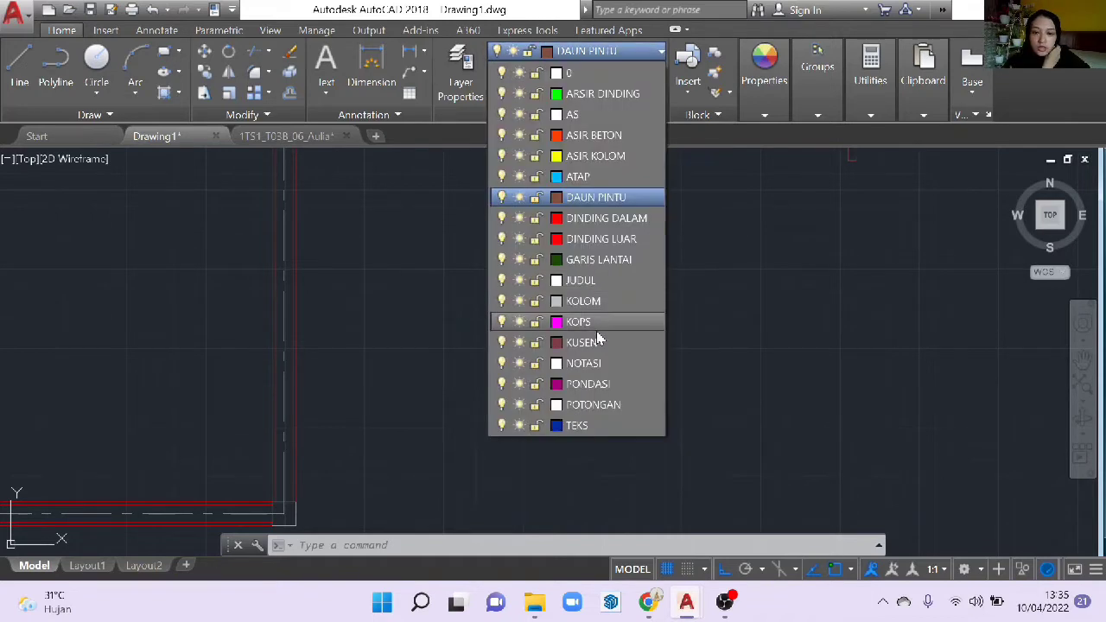
pyautogui.click(596, 341)
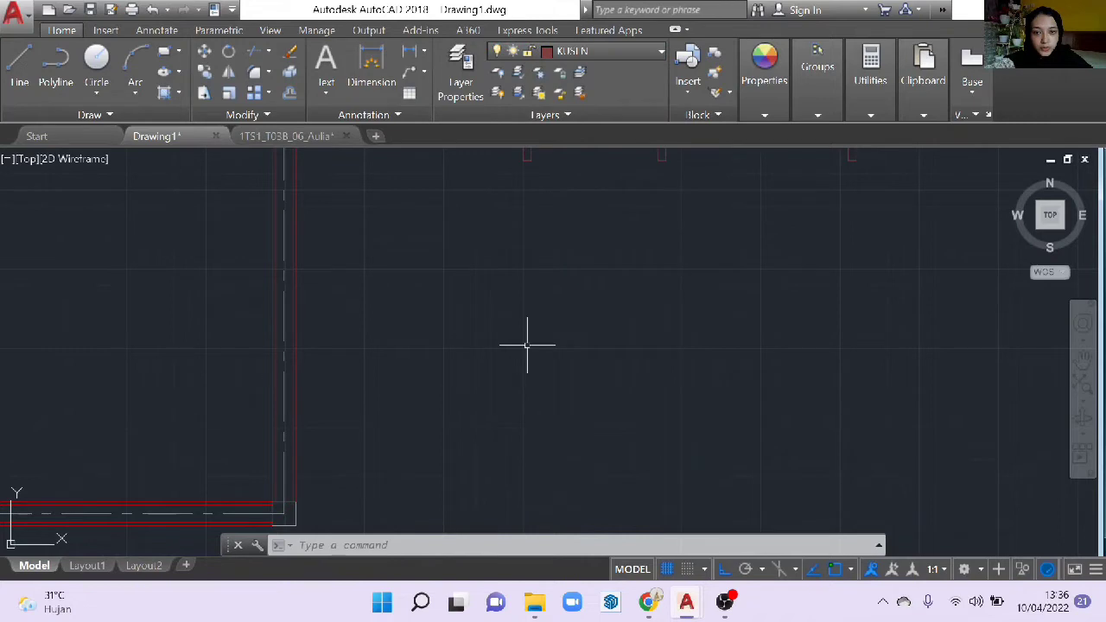
# - Draw a closed notched jamb profile as a polyline, 15 high and 5 wide, with its east side 12 high and a 3-high notch above
pyautogui.write('pl')
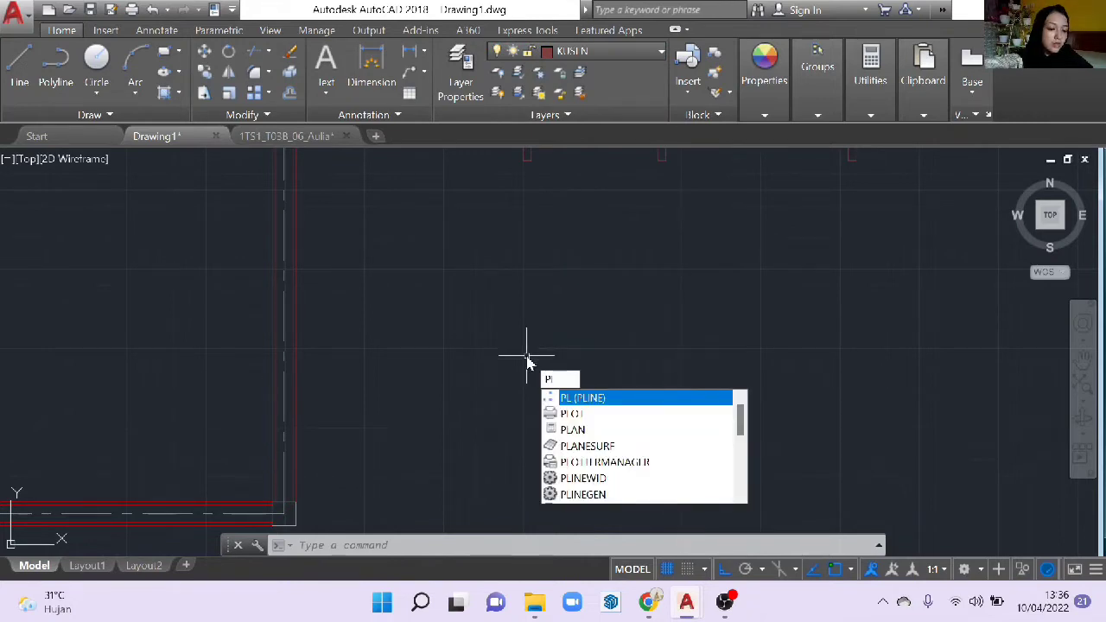
pyautogui.press('Return')
pyautogui.click(525, 313)
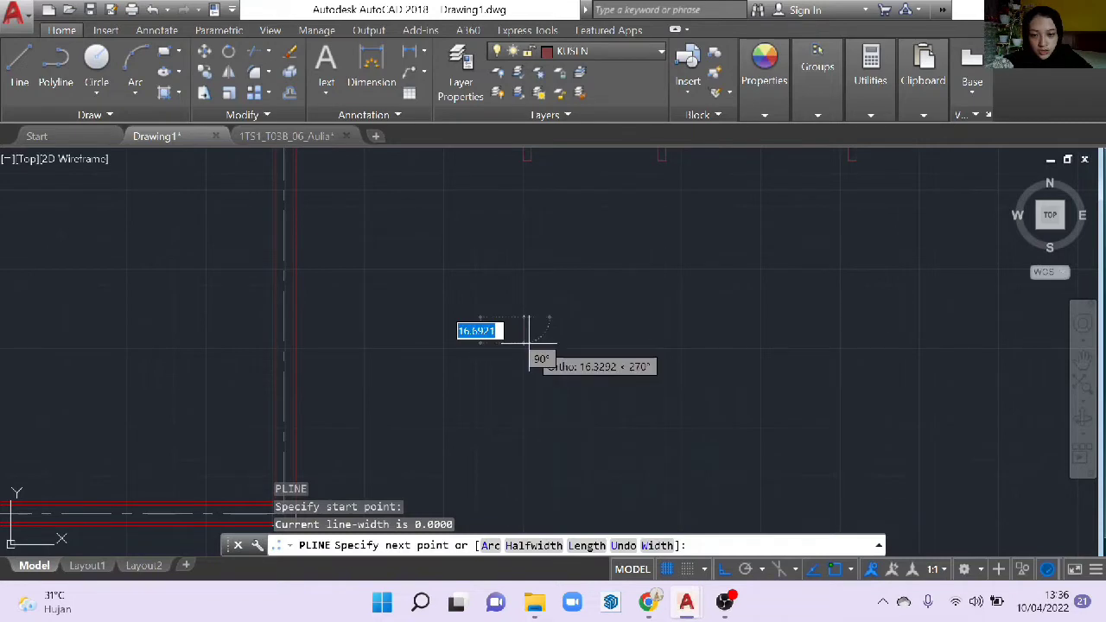
pyautogui.write('15')
pyautogui.press('Return')
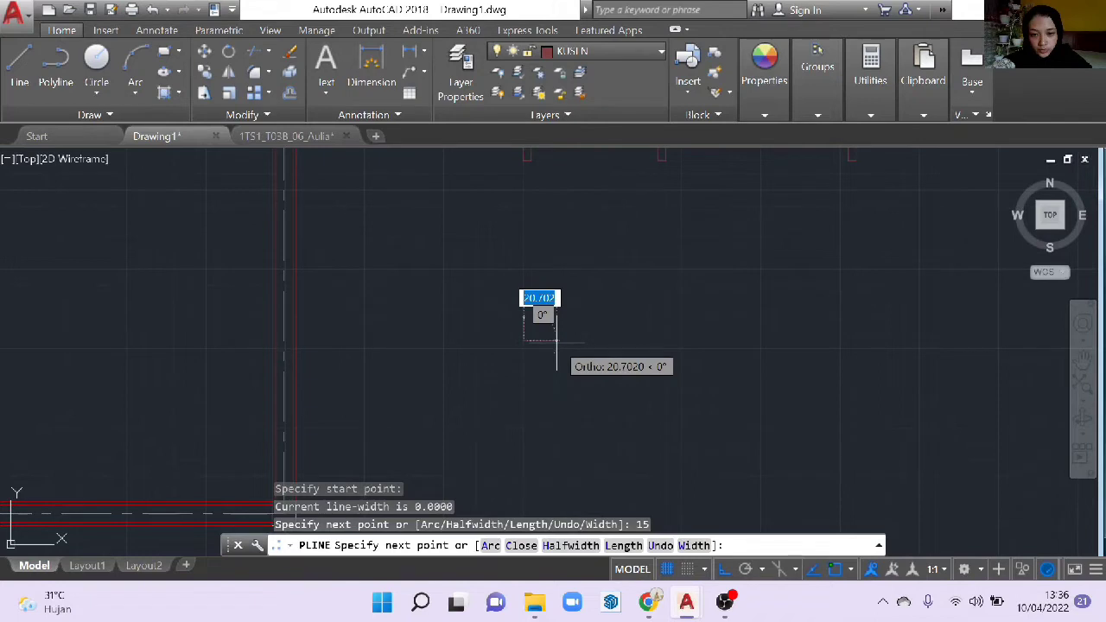
pyautogui.write('5')
pyautogui.press('Return')
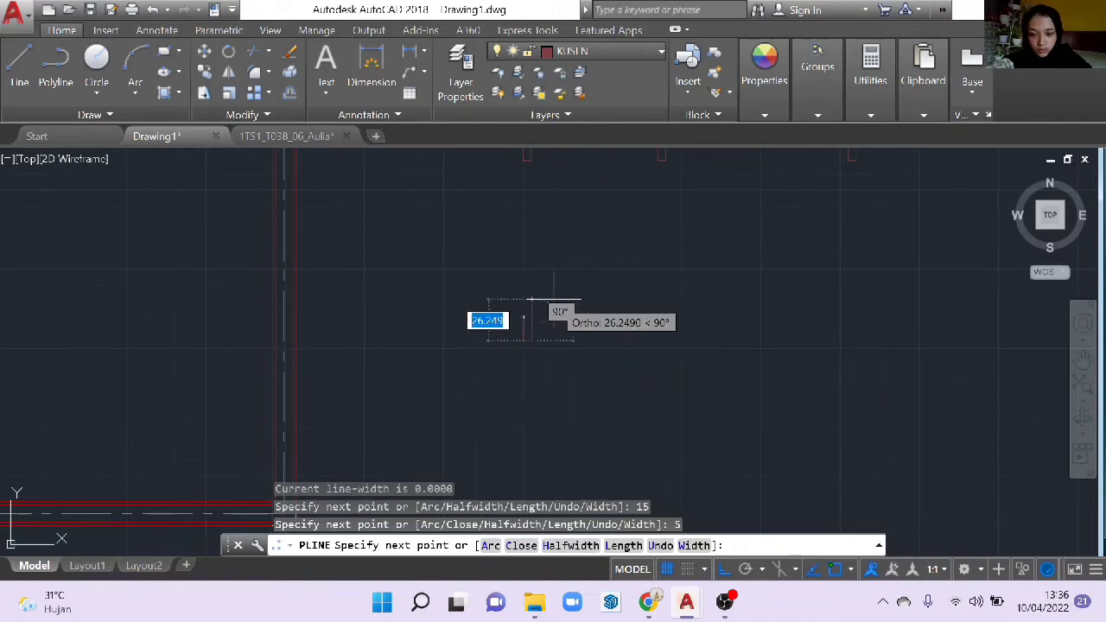
pyautogui.write('12')
pyautogui.press('Return')
pyautogui.scroll(1, 523, 325)
pyautogui.moveTo(524, 326); pyautogui.dragTo(486, 394, button='middle')
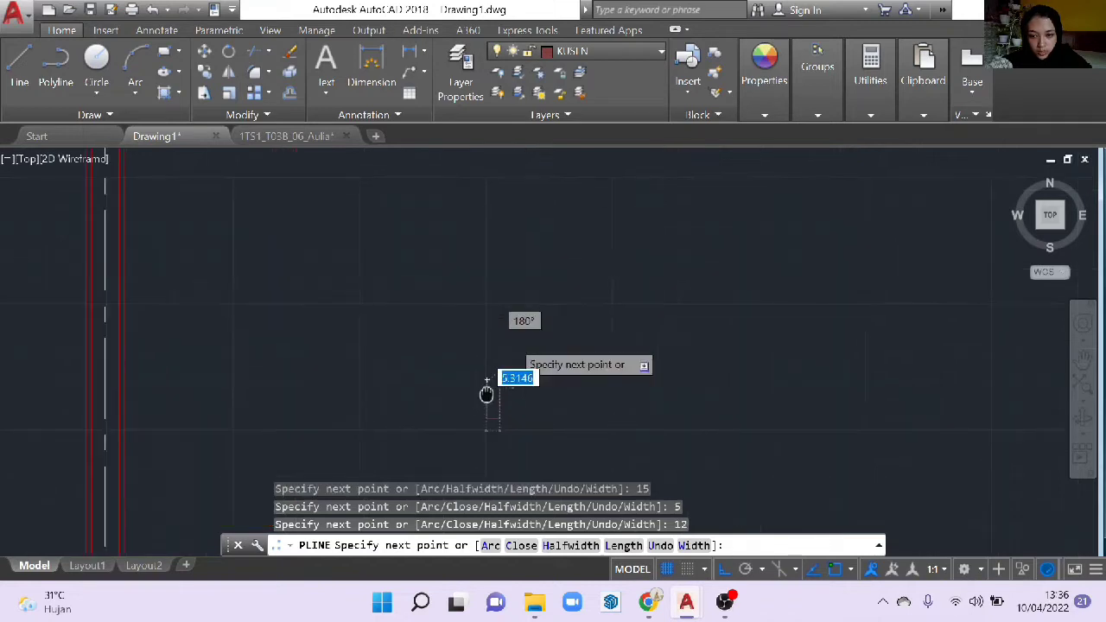
pyautogui.scroll(3, 489, 387)
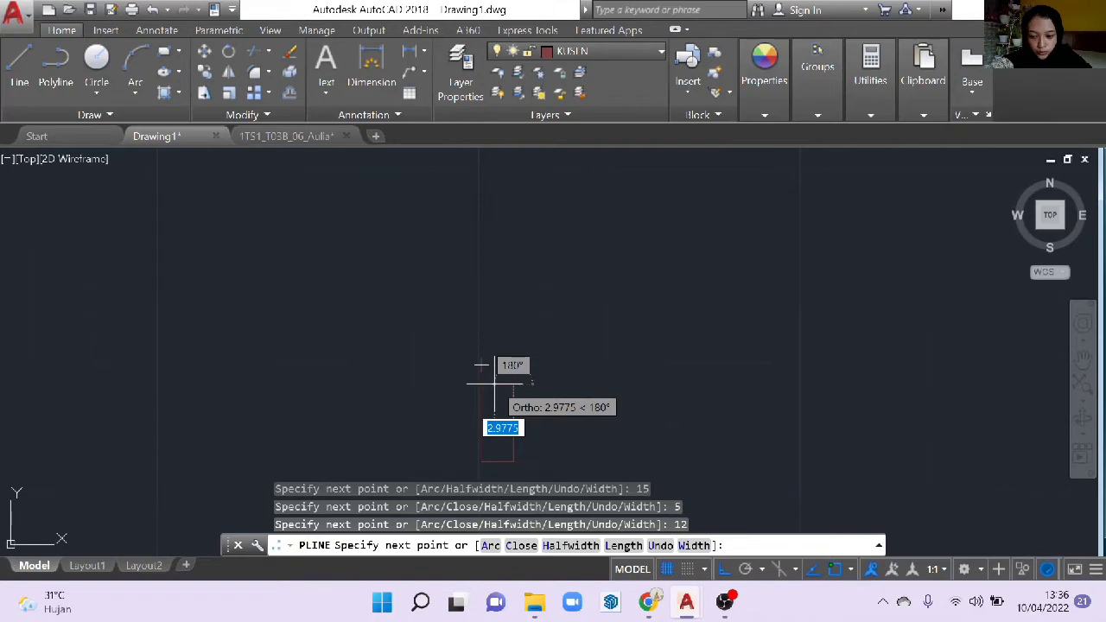
pyautogui.write('3')
pyautogui.press('Return')
pyautogui.press('Return')
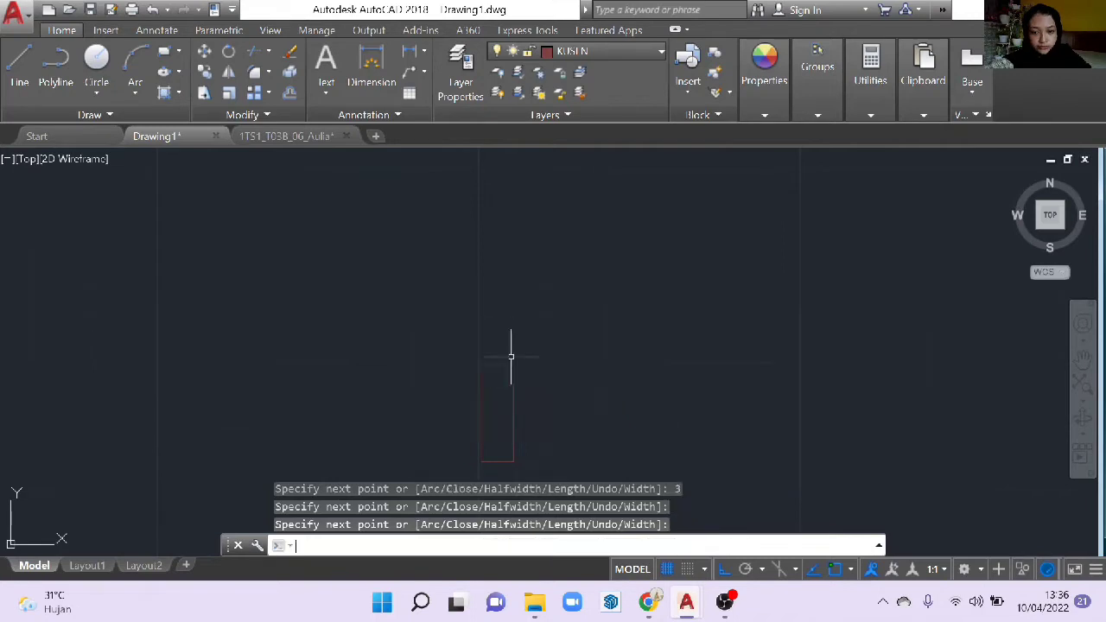
pyautogui.scroll(-4, 511, 356)
pyautogui.scroll(2, 464, 388)
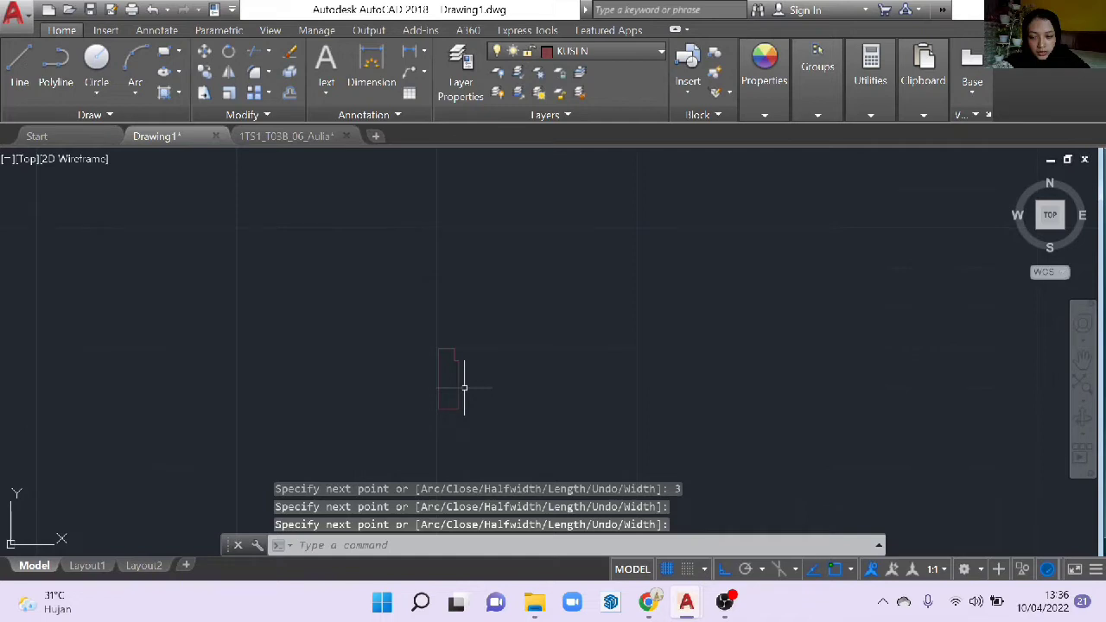
# - Mirror the new jamb profile about a vertical line through its east edge, keeping the source
pyautogui.click(464, 388)
pyautogui.click(445, 372)
pyautogui.write('m')
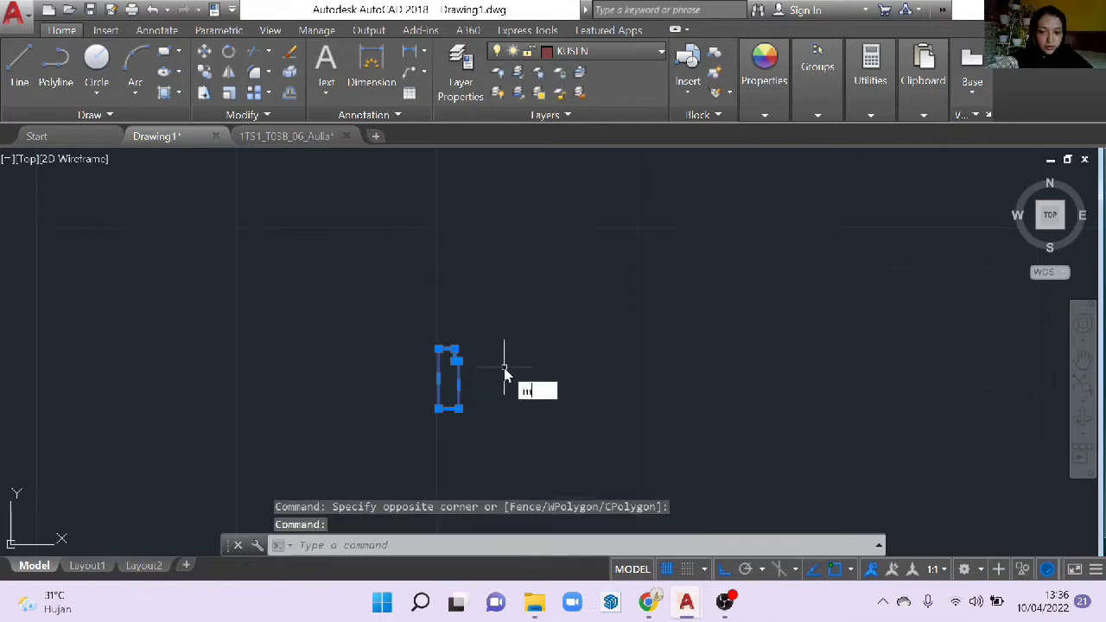
pyautogui.write('i')
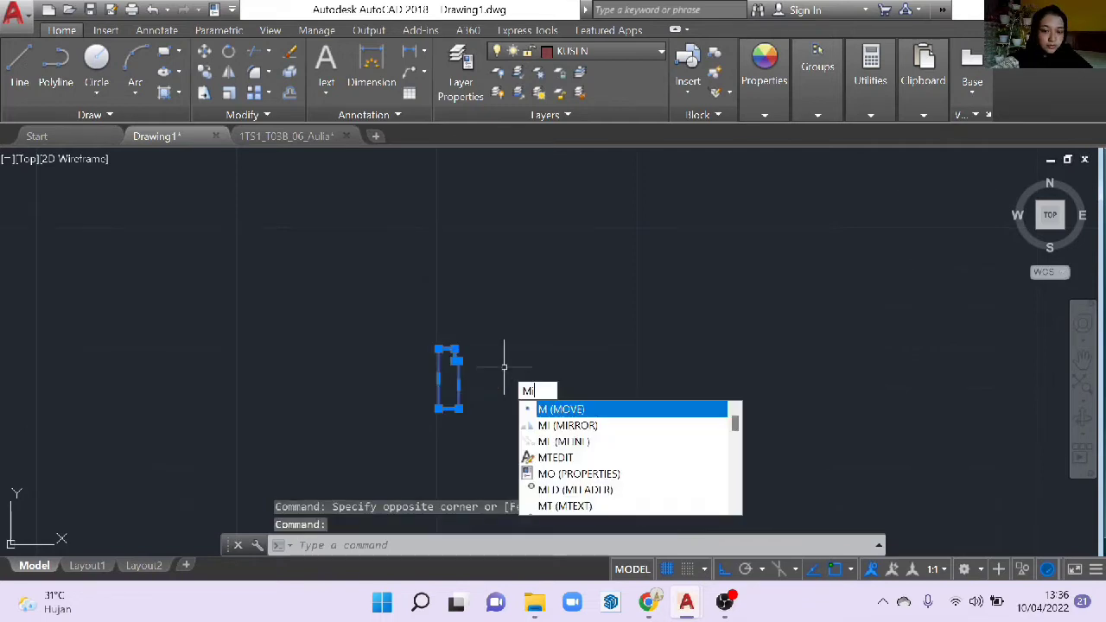
pyautogui.press('Return')
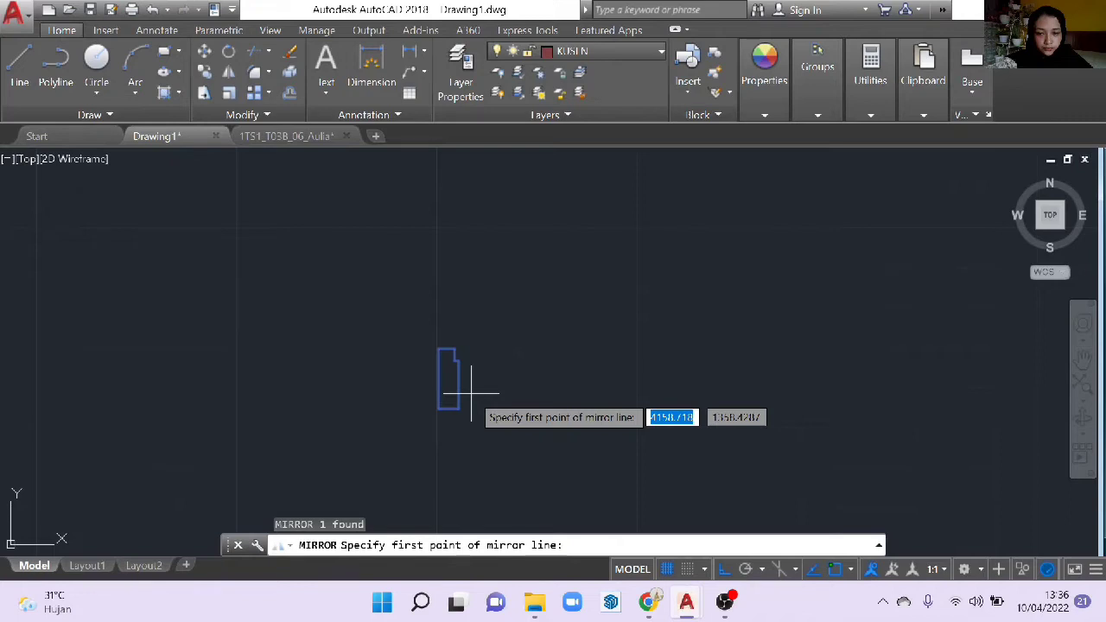
pyautogui.press('Escape')
# - Move the mirrored jamb 70 to the east, using its lower inner corner as base point
pyautogui.write('m')
pyautogui.press('Return')
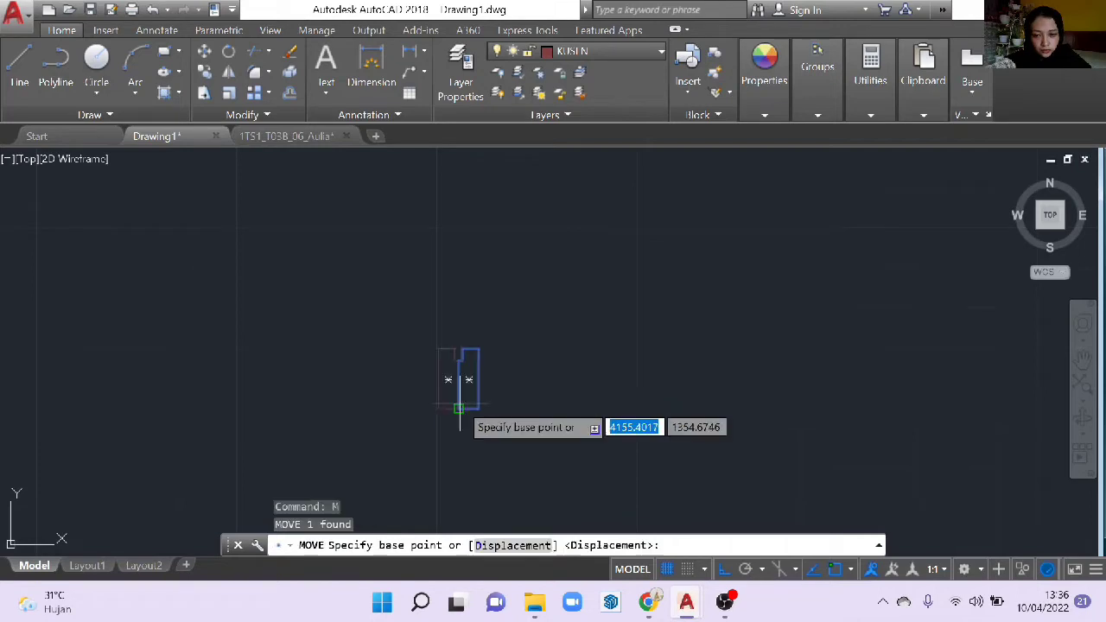
pyautogui.scroll(5, 456, 393)
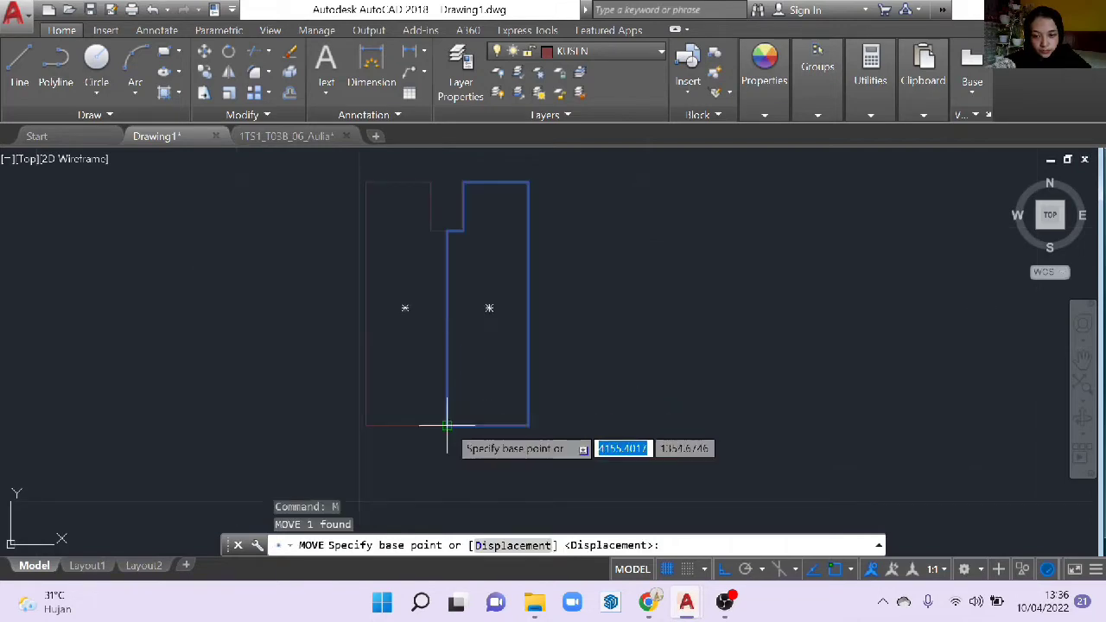
pyautogui.click(447, 425)
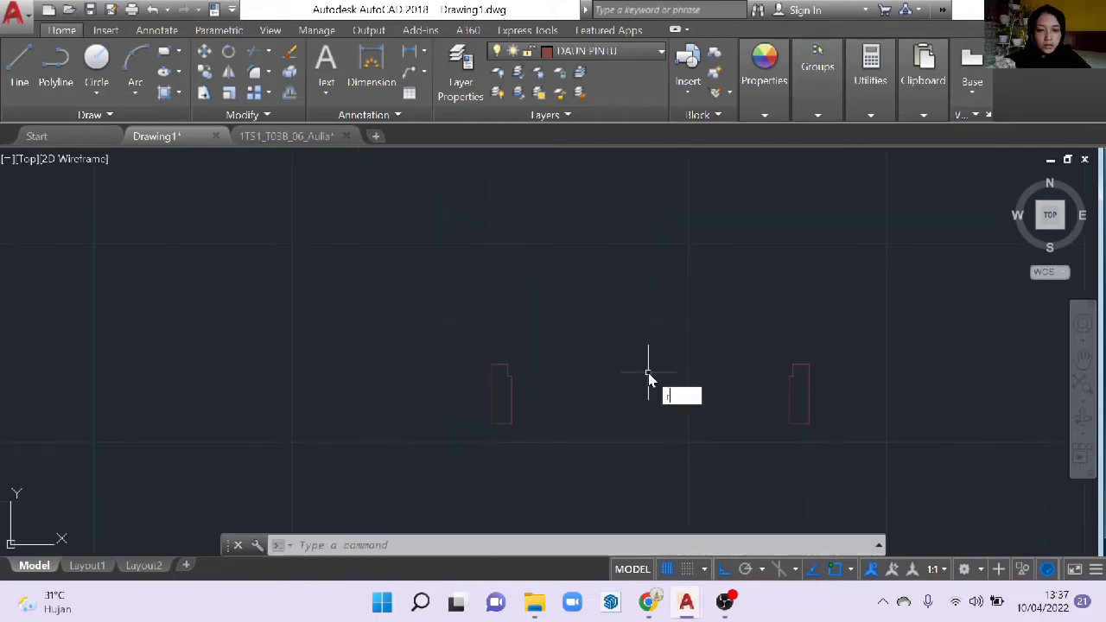
# - Make DAUN PINTU the current layer for the door leaf
pyautogui.press('Escape')
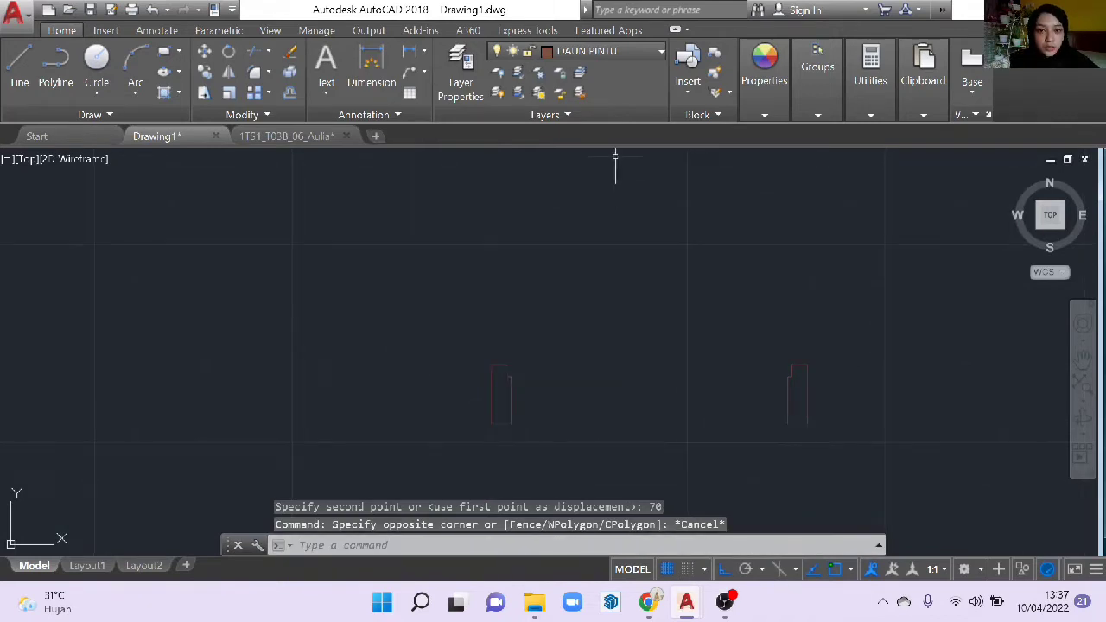
pyautogui.click(596, 51)
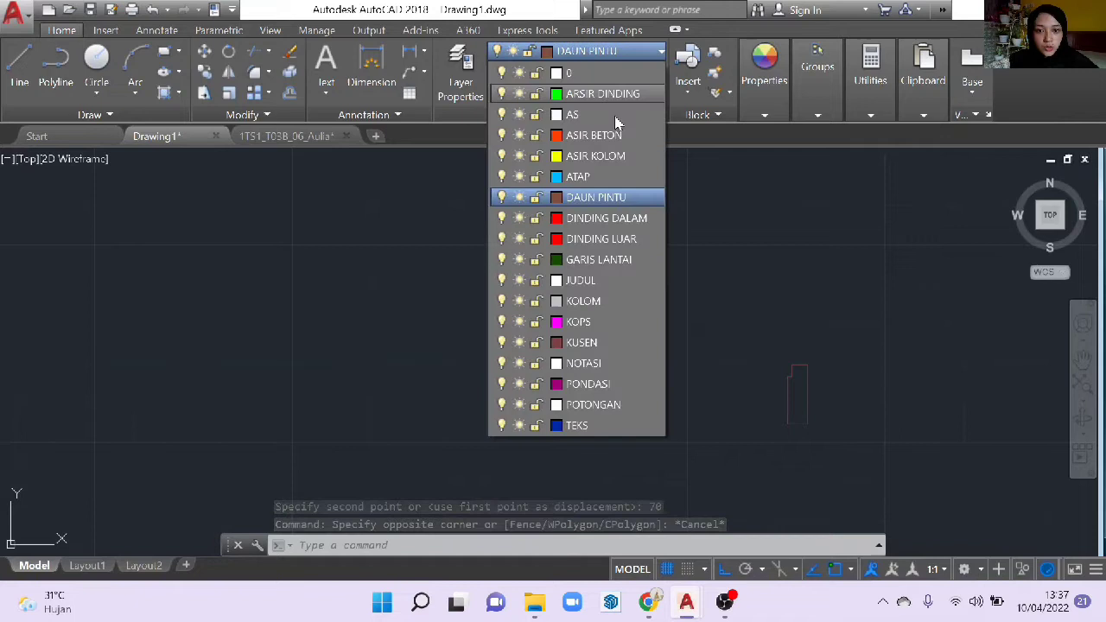
pyautogui.click(620, 197)
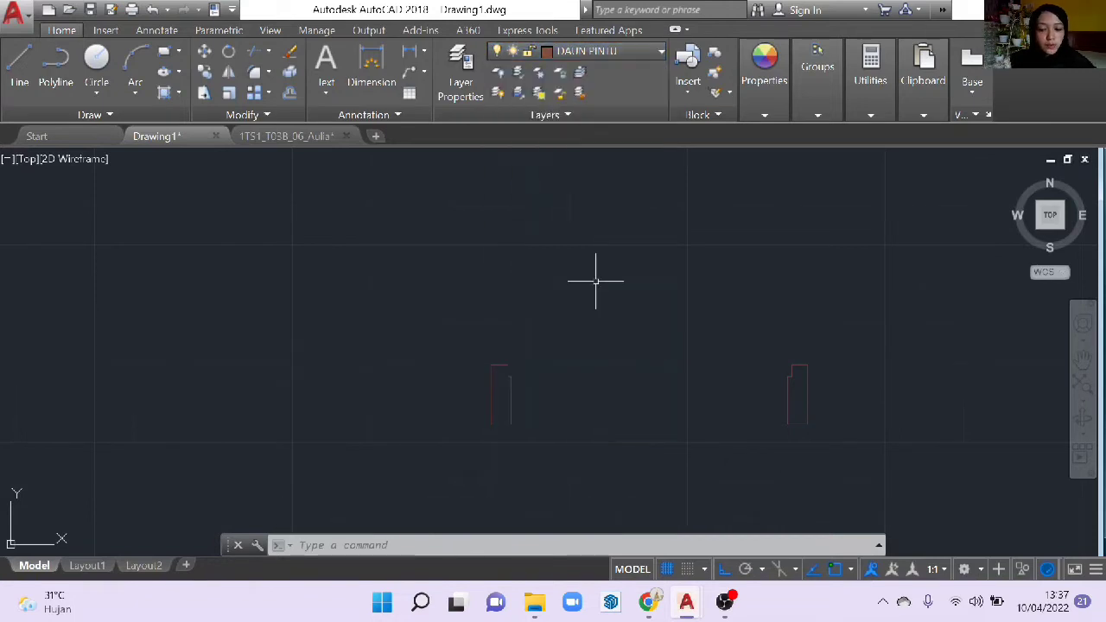
# - Draw the leaf of the 70-wide door as a rectangle from the west jamb's upper notch corner to the east jamb's inner notch corner
pyautogui.write('re')
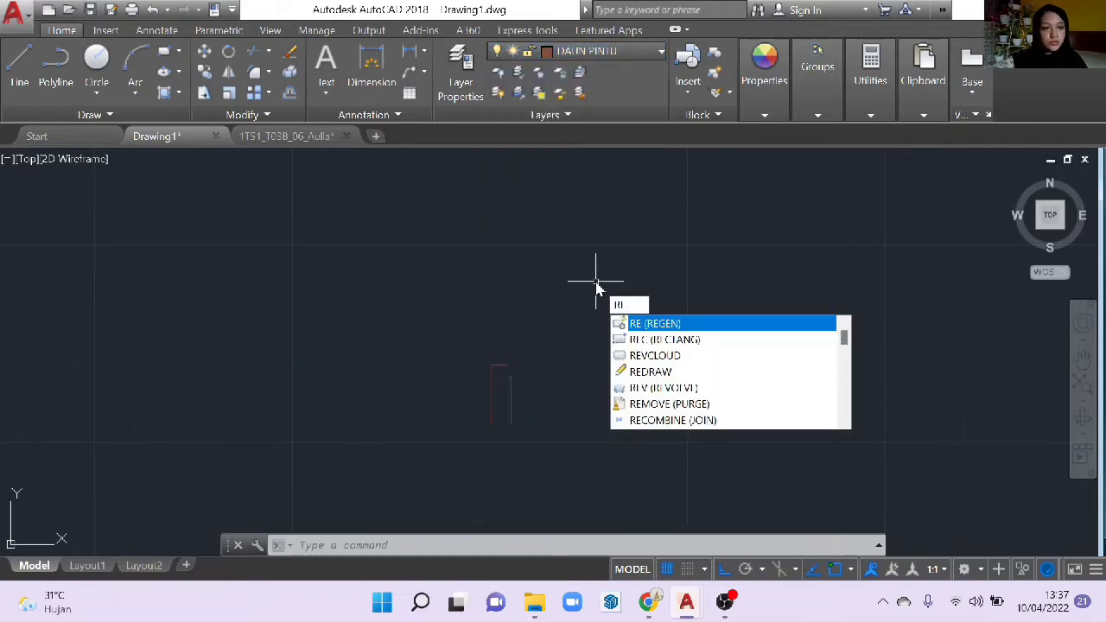
pyautogui.write('c')
pyautogui.press('Return')
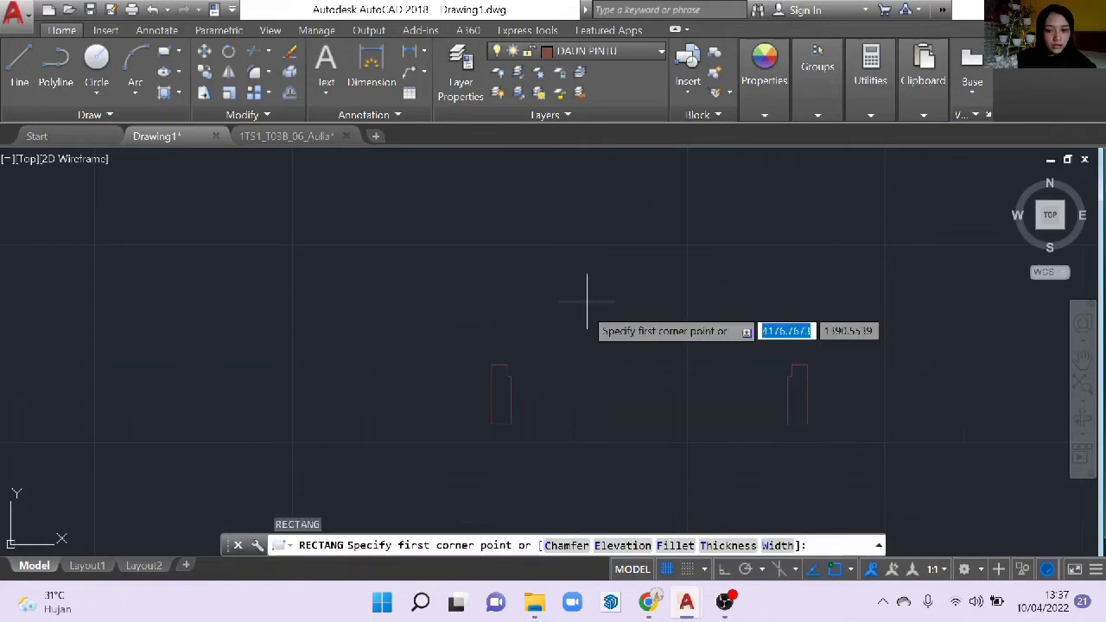
pyautogui.scroll(4, 519, 362)
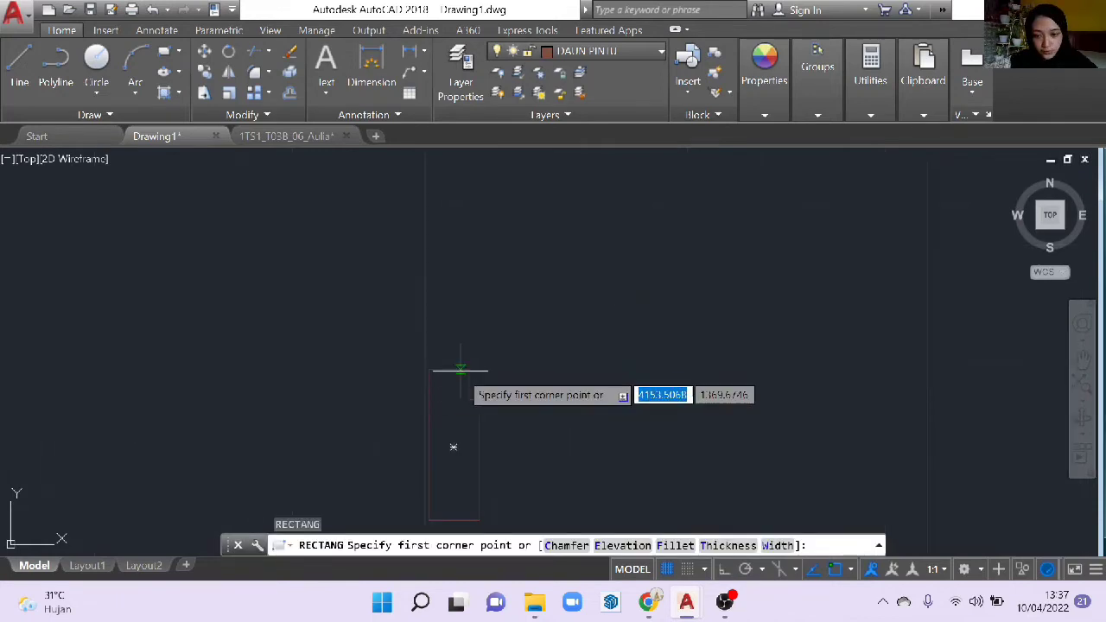
pyautogui.click(468, 369)
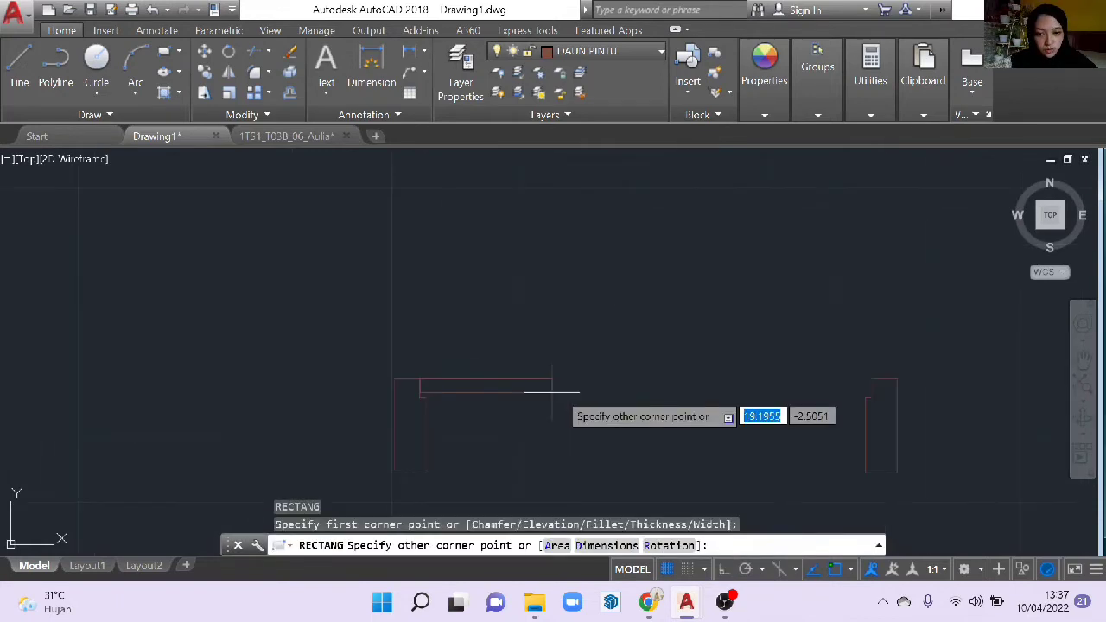
pyautogui.moveTo(1019, 425); pyautogui.dragTo(774, 411, button='middle')
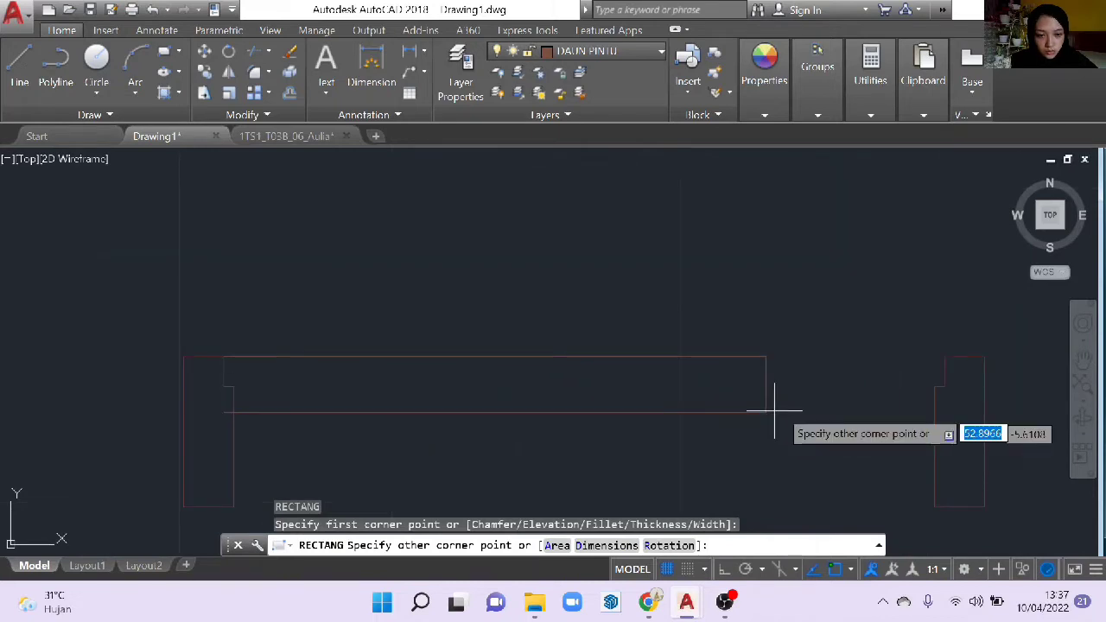
pyautogui.moveTo(945, 385); pyautogui.dragTo(812, 393, button='middle')
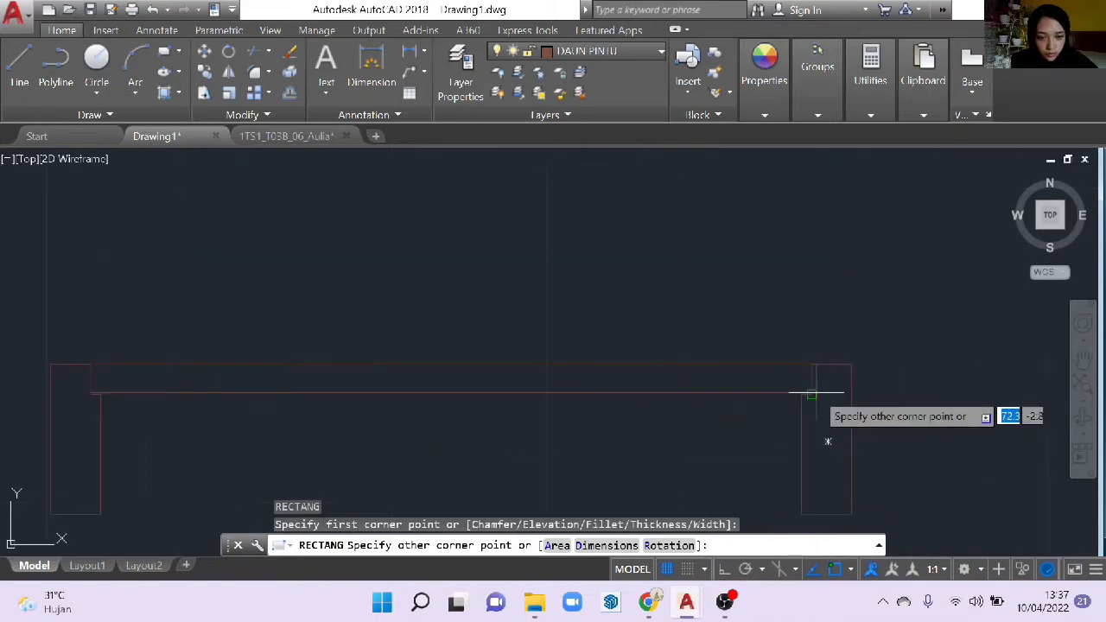
pyautogui.click(812, 394)
pyautogui.scroll(4, 796, 376)
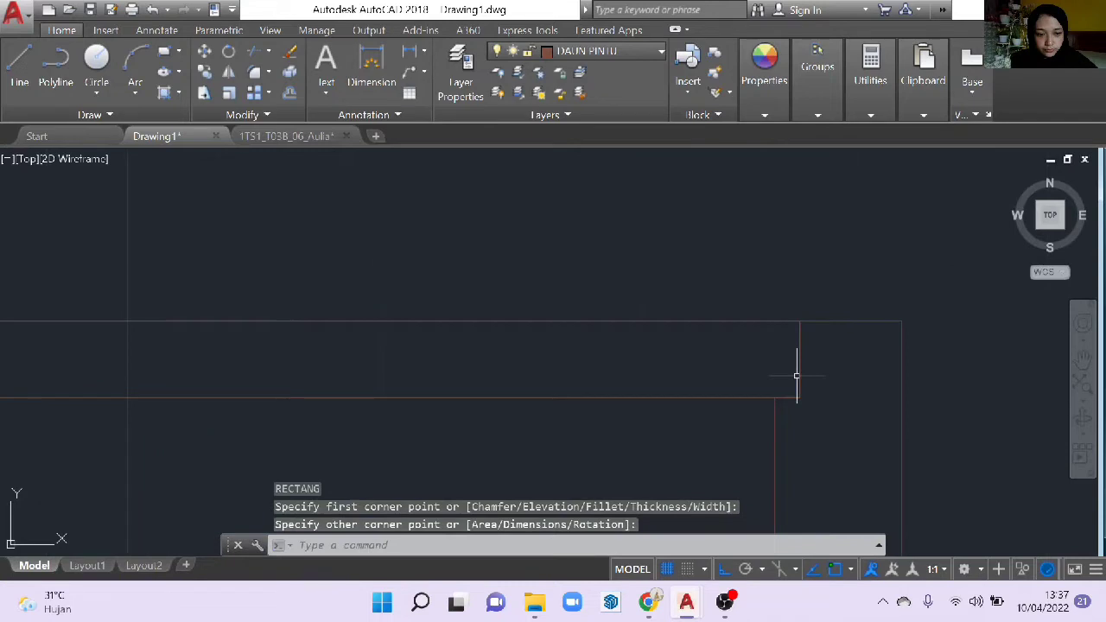
pyautogui.scroll(-3, 796, 375)
pyautogui.moveTo(797, 376); pyautogui.dragTo(737, 275, button='middle')
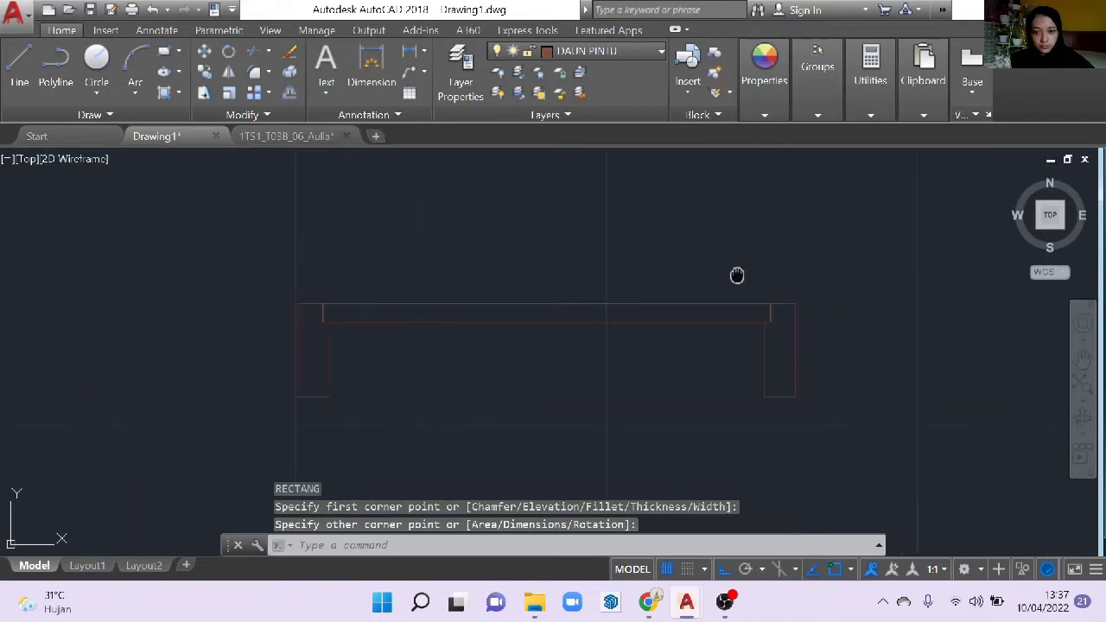
# - Copy the complete 70-wide unit, both jambs and the leaf, to free space east of the original
pyautogui.scroll(-4, 734, 272)
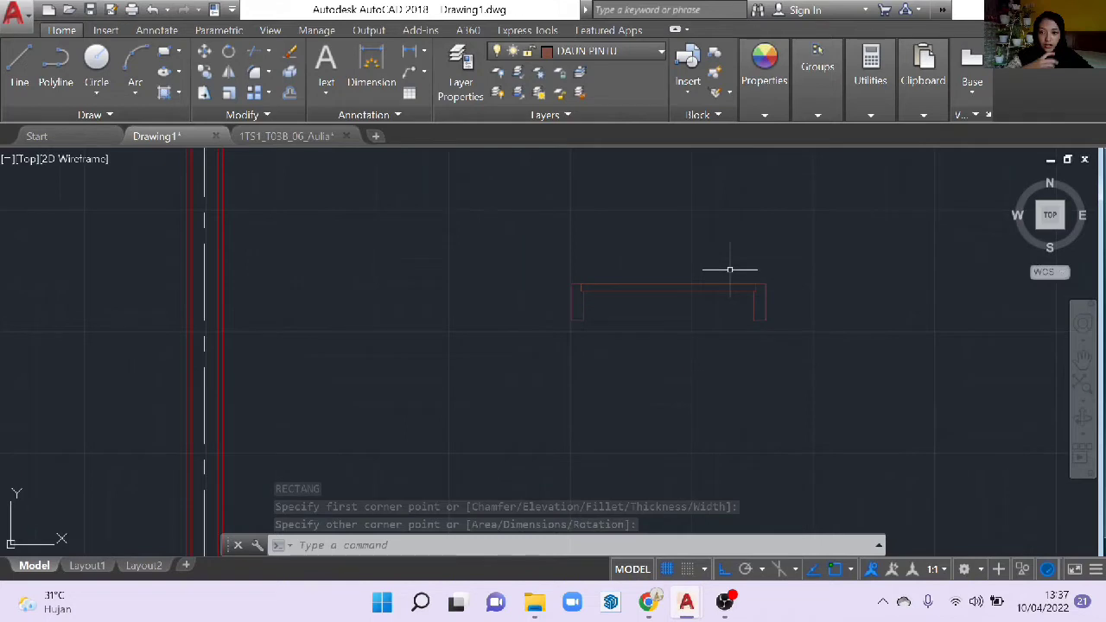
pyautogui.moveTo(730, 270); pyautogui.dragTo(730, 311, button='middle')
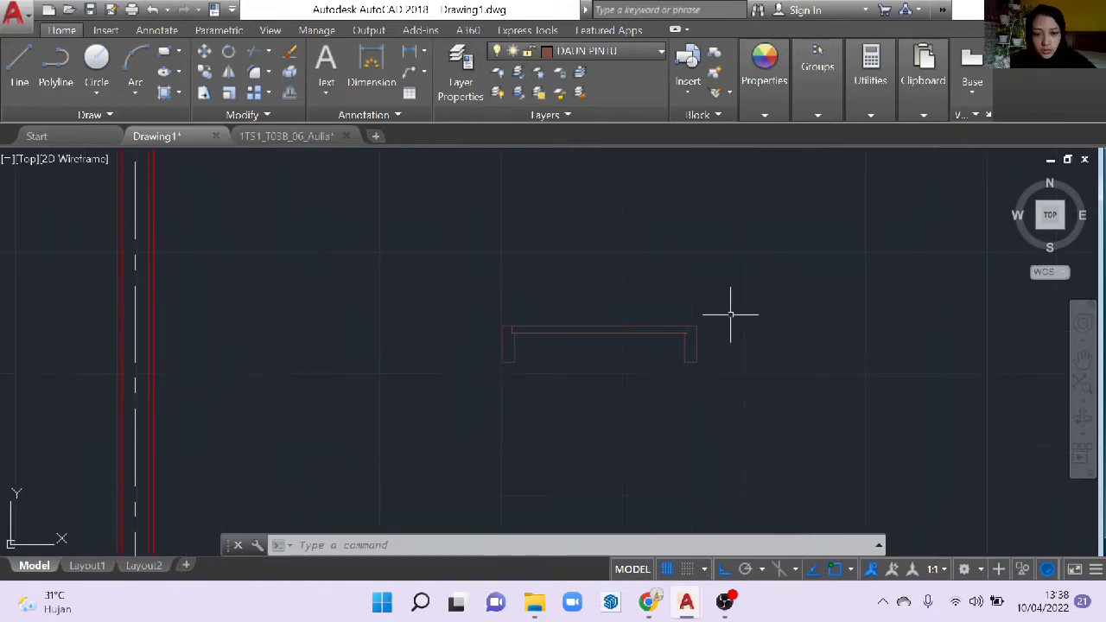
pyautogui.moveTo(730, 314)
pyautogui.mouseDown()
pyautogui.moveTo(662, 440)
pyautogui.moveTo(710, 431)
pyautogui.mouseUp()
pyautogui.write('c')
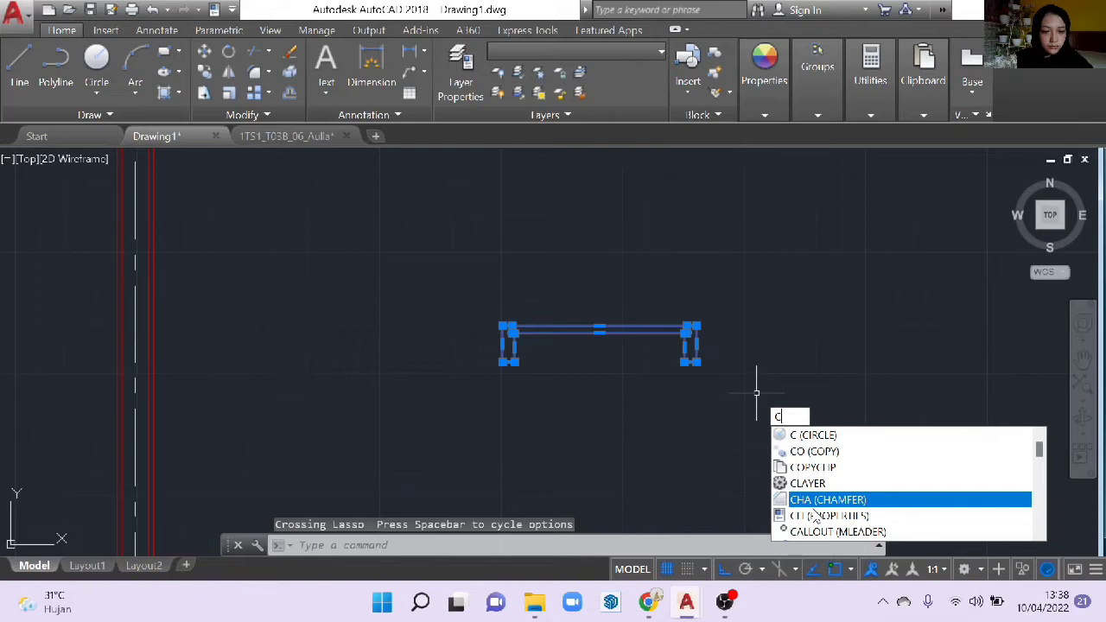
pyautogui.click(812, 451)
pyautogui.click(692, 328)
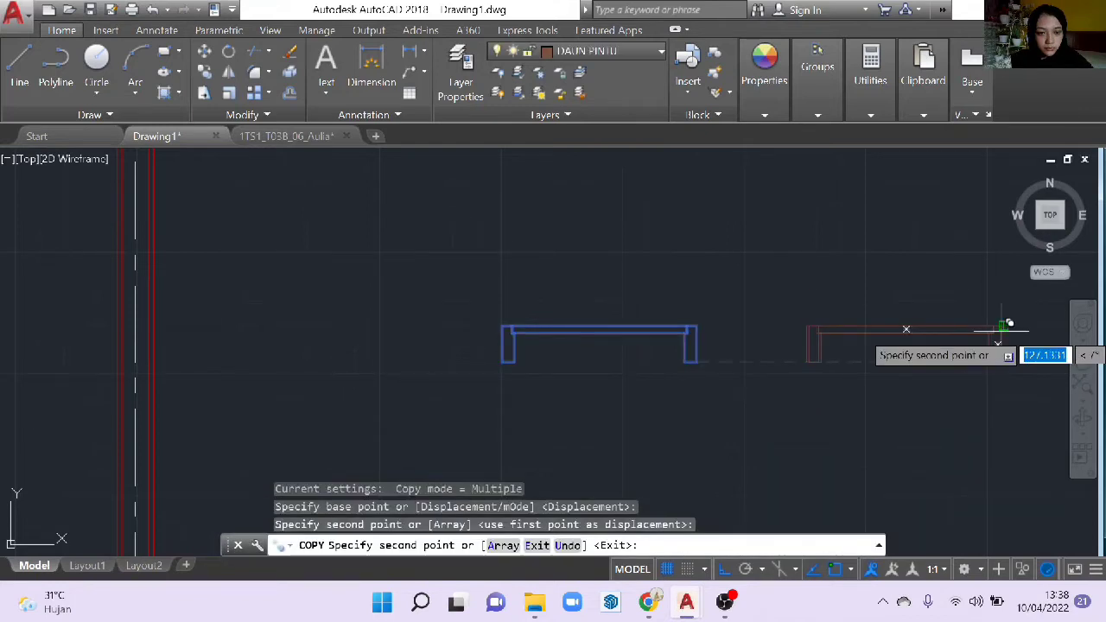
pyautogui.press('Return')
pyautogui.moveTo(1002, 331); pyautogui.dragTo(760, 343, button='middle')
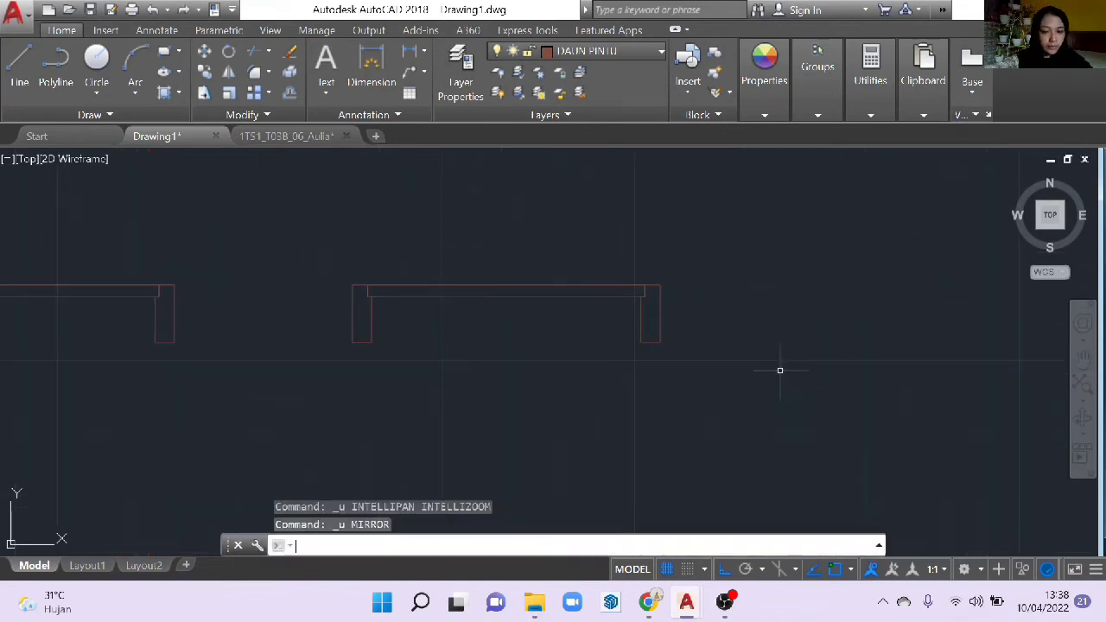
# - Mirror the copied unit about a vertical line through the middle of its east jamb, keeping the source objects
pyautogui.scroll(2, 698, 326)
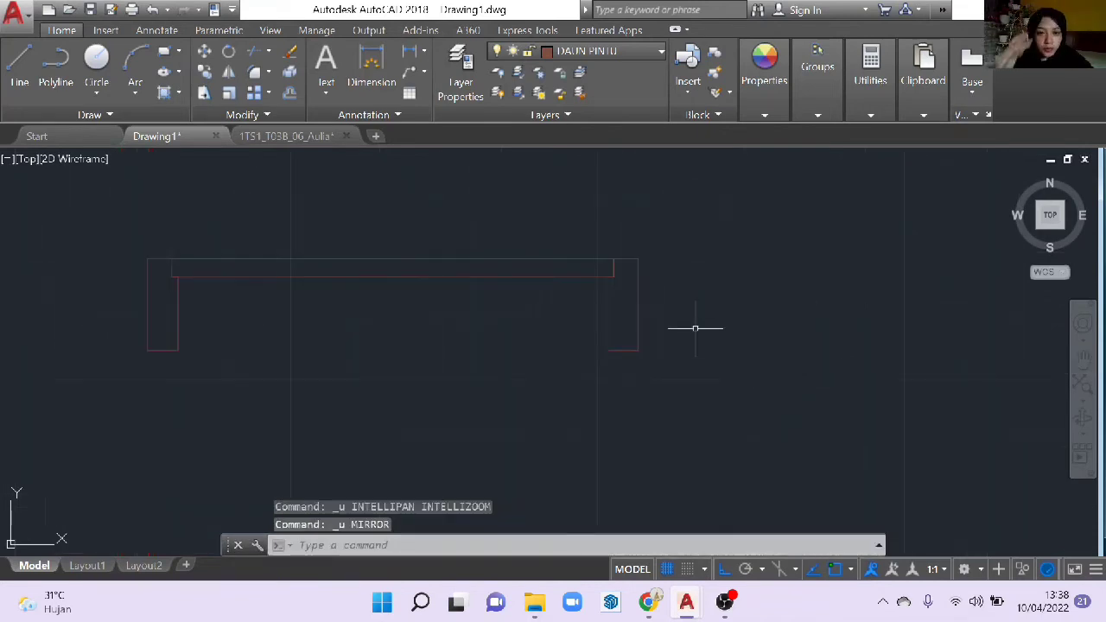
pyautogui.click(724, 249)
pyautogui.moveTo(692, 220)
pyautogui.mouseDown()
pyautogui.moveTo(188, 183)
pyautogui.moveTo(240, 424)
pyautogui.moveTo(682, 436)
pyautogui.mouseUp()
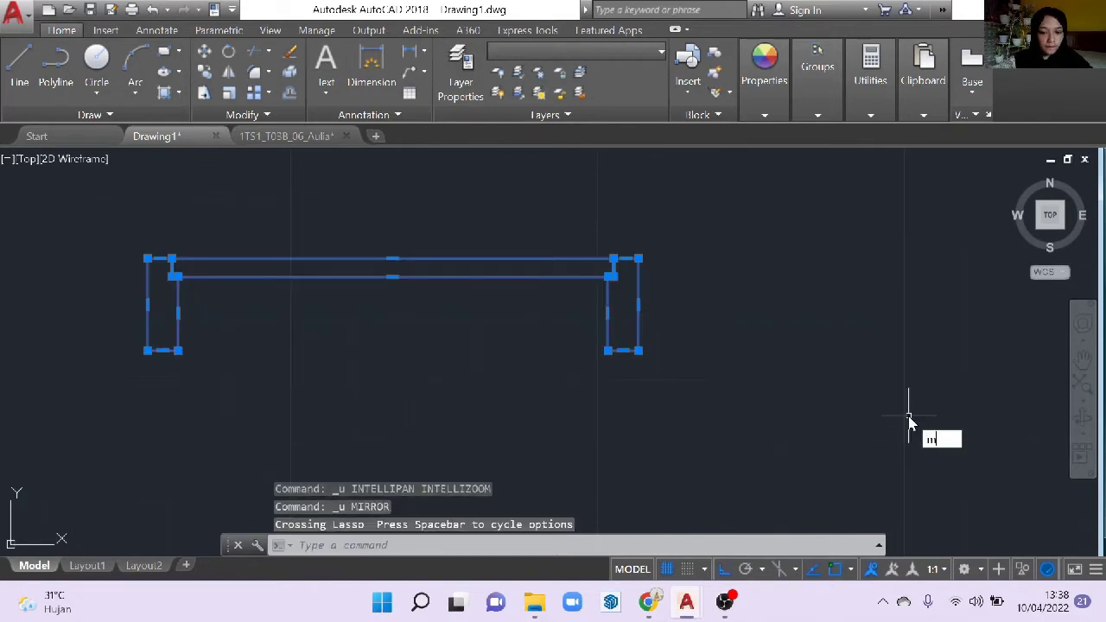
pyautogui.write('i')
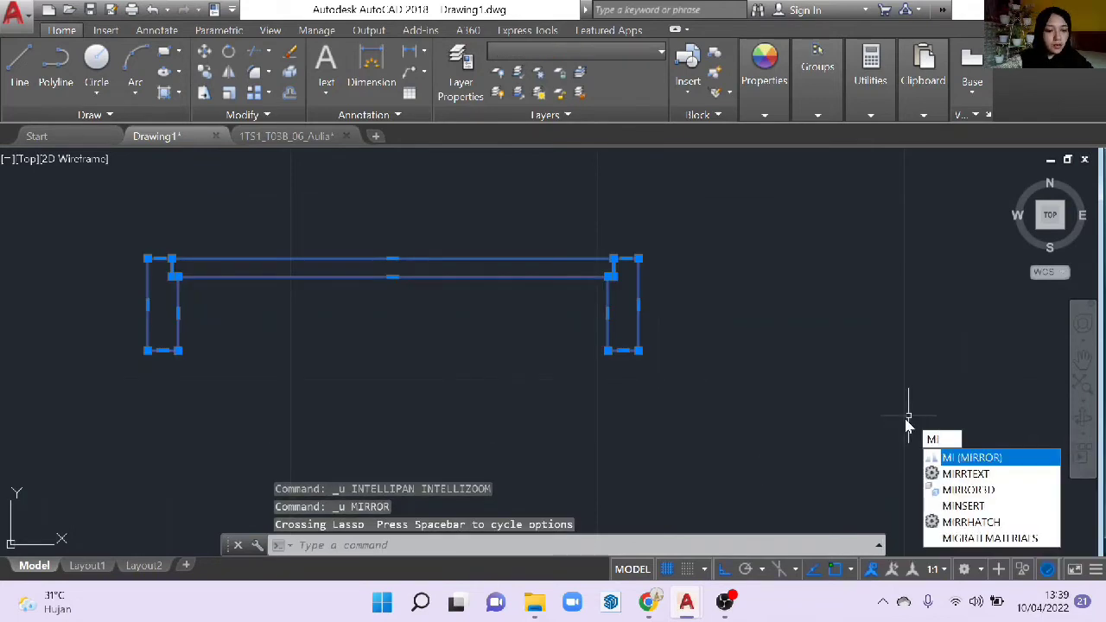
pyautogui.press('Return')
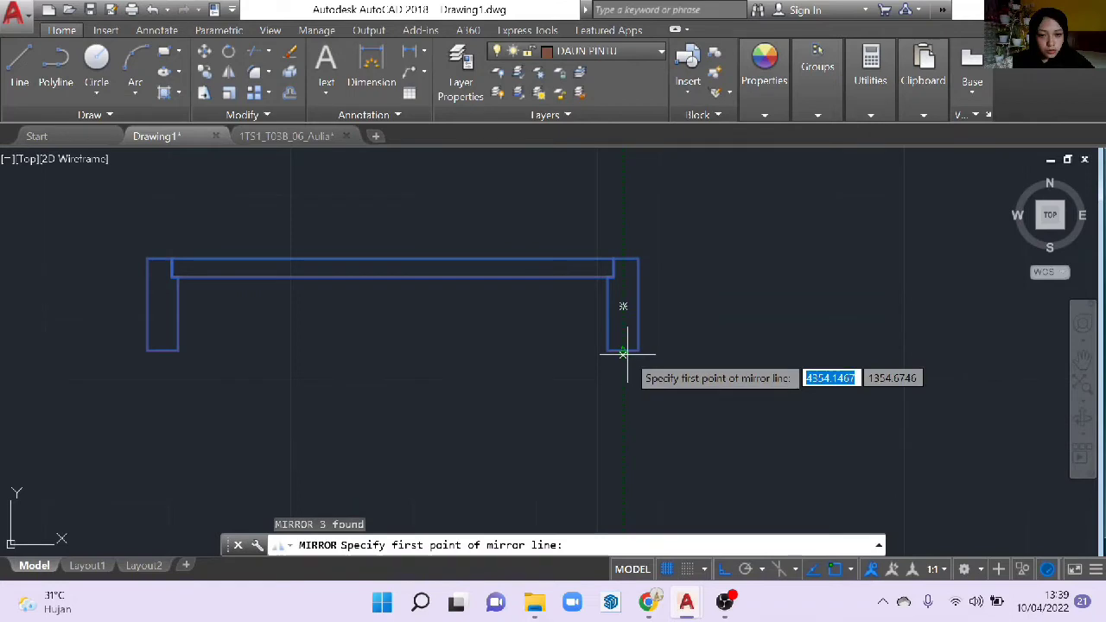
pyautogui.click(623, 306)
pyautogui.click(649, 204)
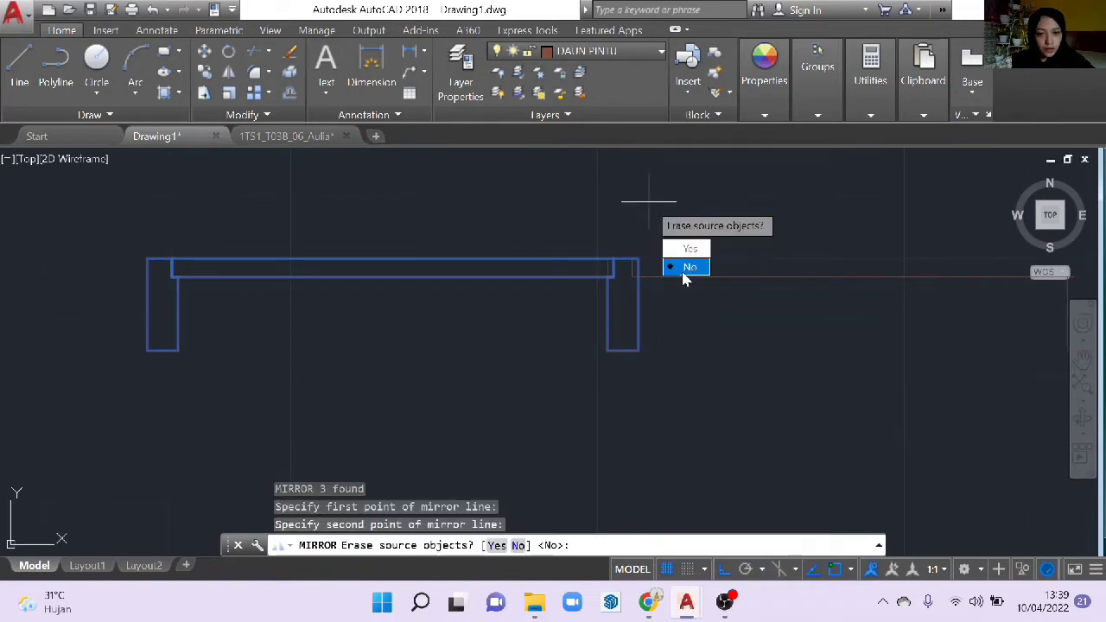
pyautogui.click(684, 273)
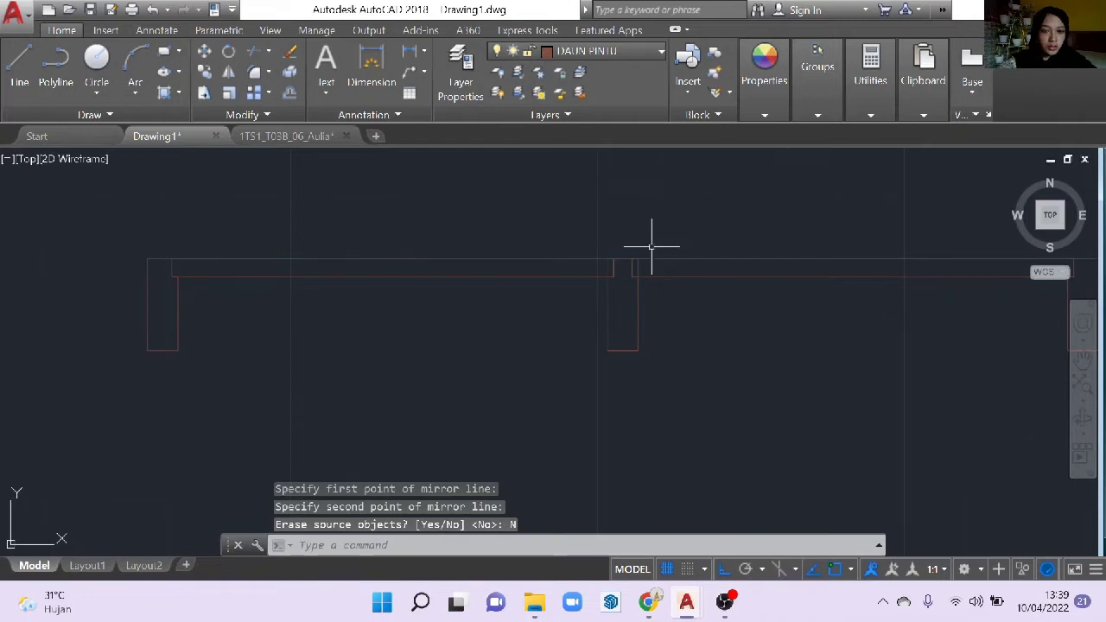
# - Trace the shared middle jamb of the double unit with a polyline, following both upper notches and the jamb's lower outline
pyautogui.moveTo(625, 227); pyautogui.dragTo(619, 205, button='middle')
pyautogui.write('pl')
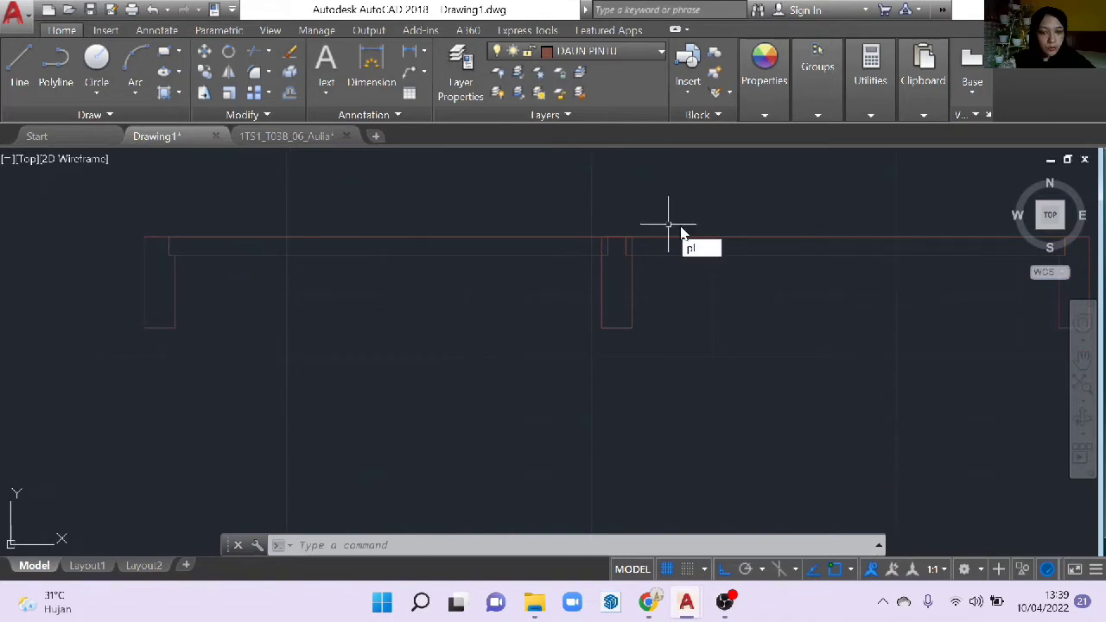
pyautogui.press('Return')
pyautogui.scroll(4, 670, 225)
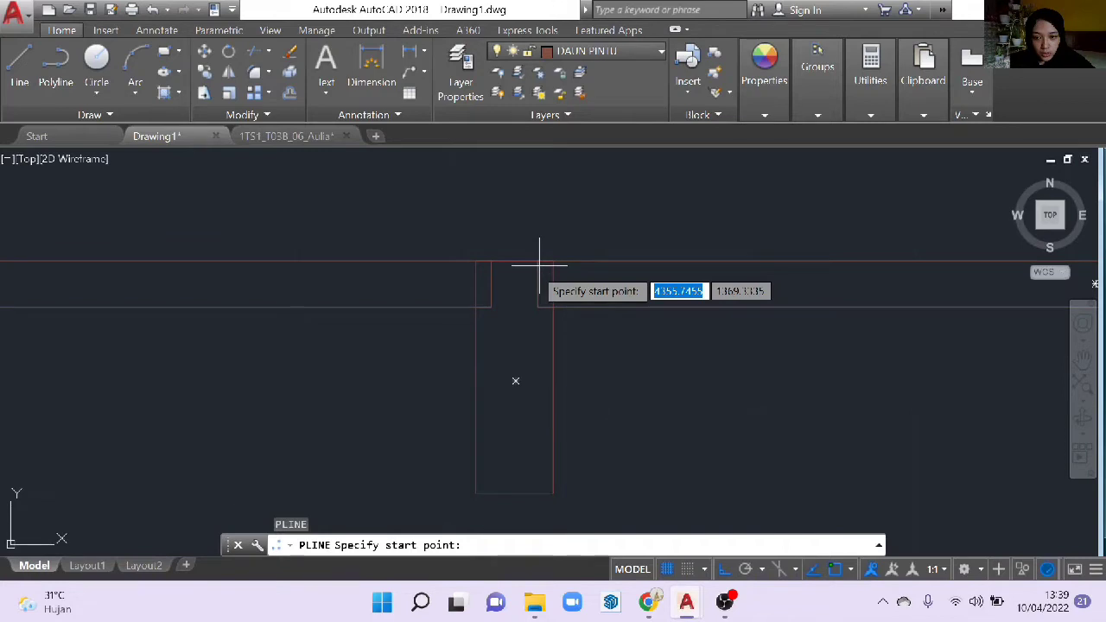
pyautogui.scroll(4, 514, 265)
pyautogui.click(455, 254)
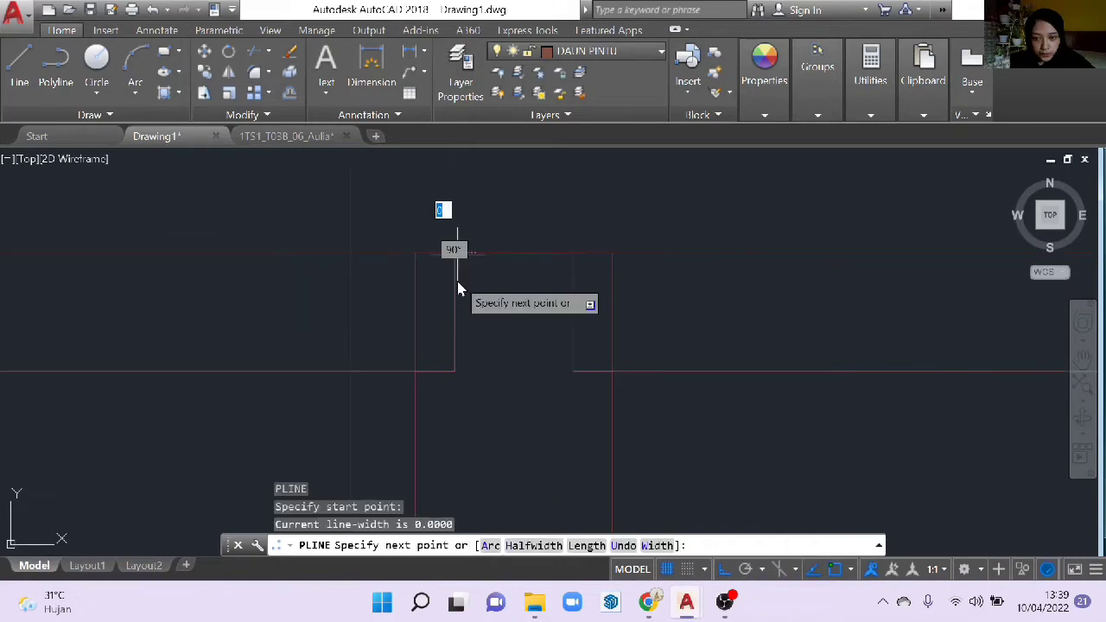
pyautogui.click(459, 366)
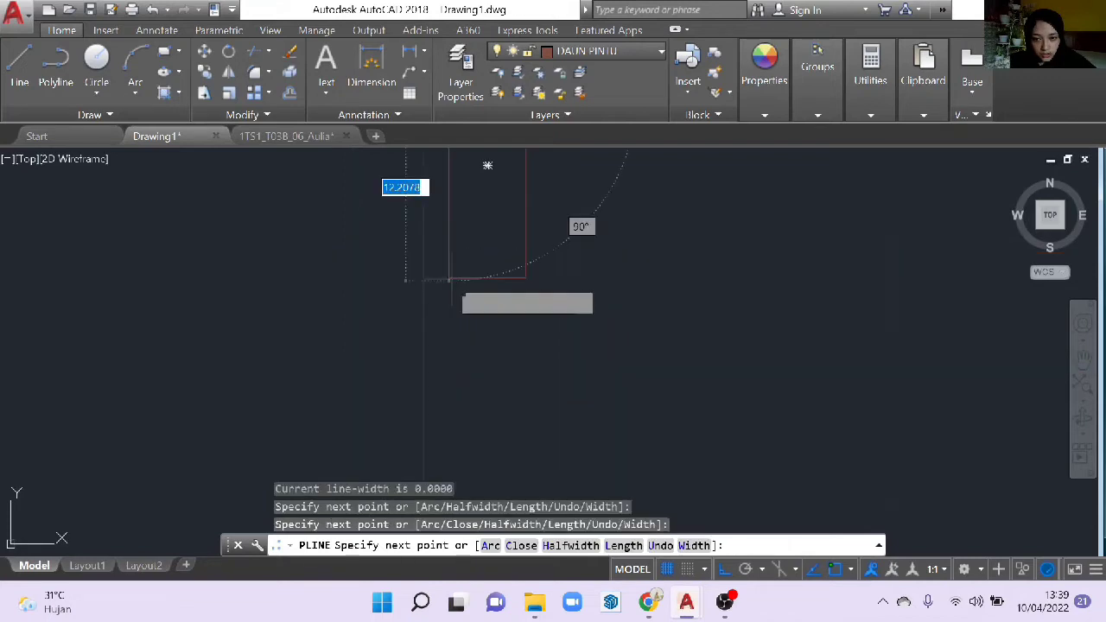
pyautogui.click(526, 275)
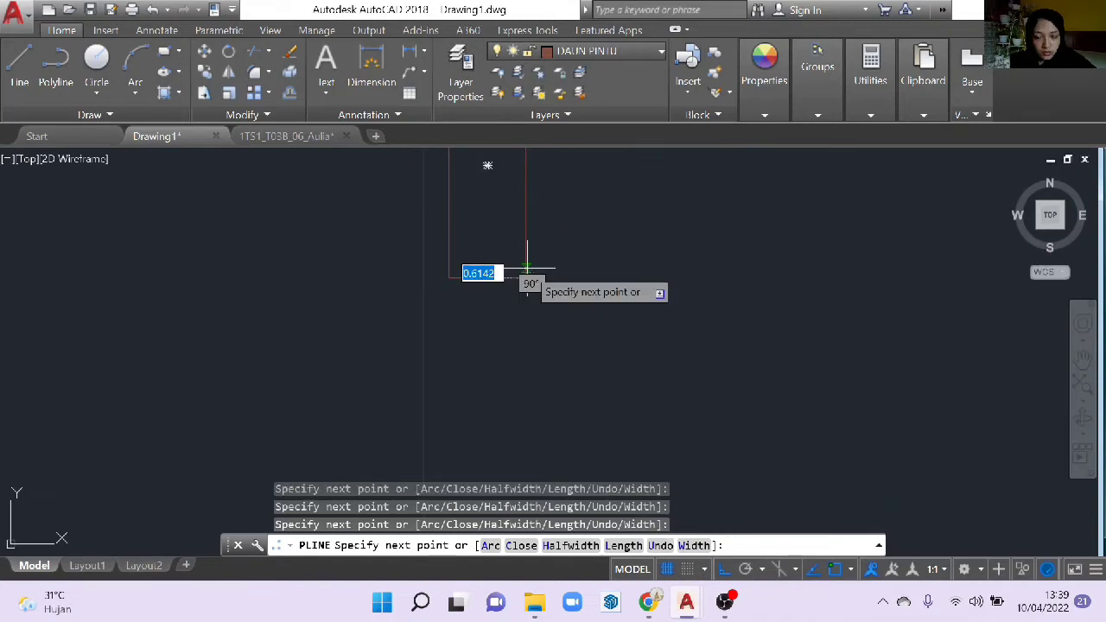
pyautogui.moveTo(526, 268); pyautogui.dragTo(527, 380, button='middle')
pyautogui.click(526, 205)
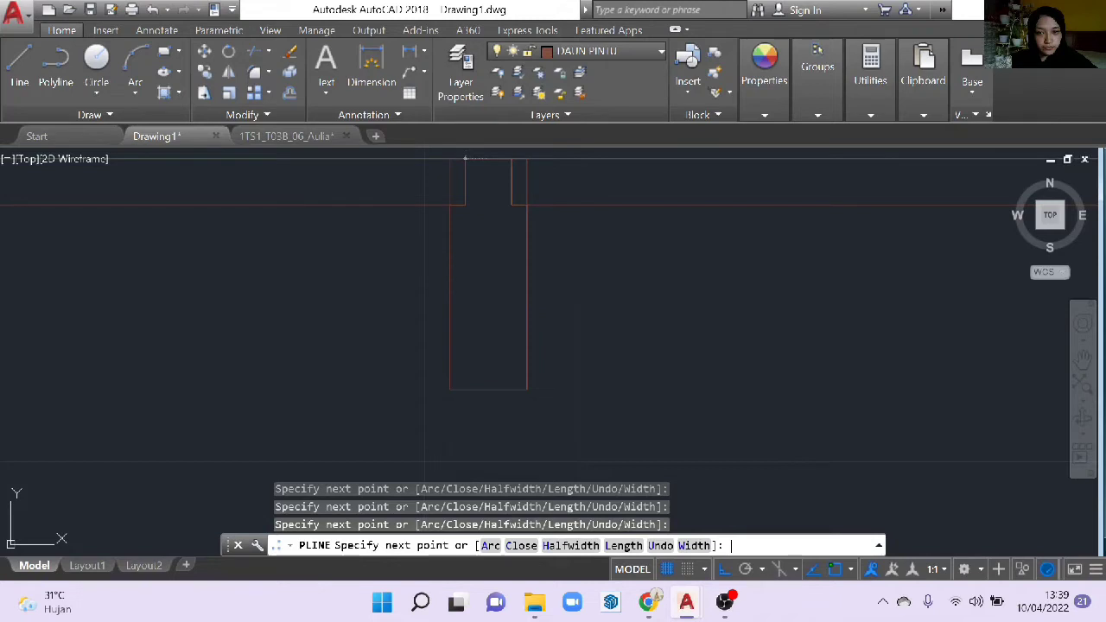
pyautogui.press('Return')
pyautogui.moveTo(527, 179); pyautogui.dragTo(515, 268, button='middle')
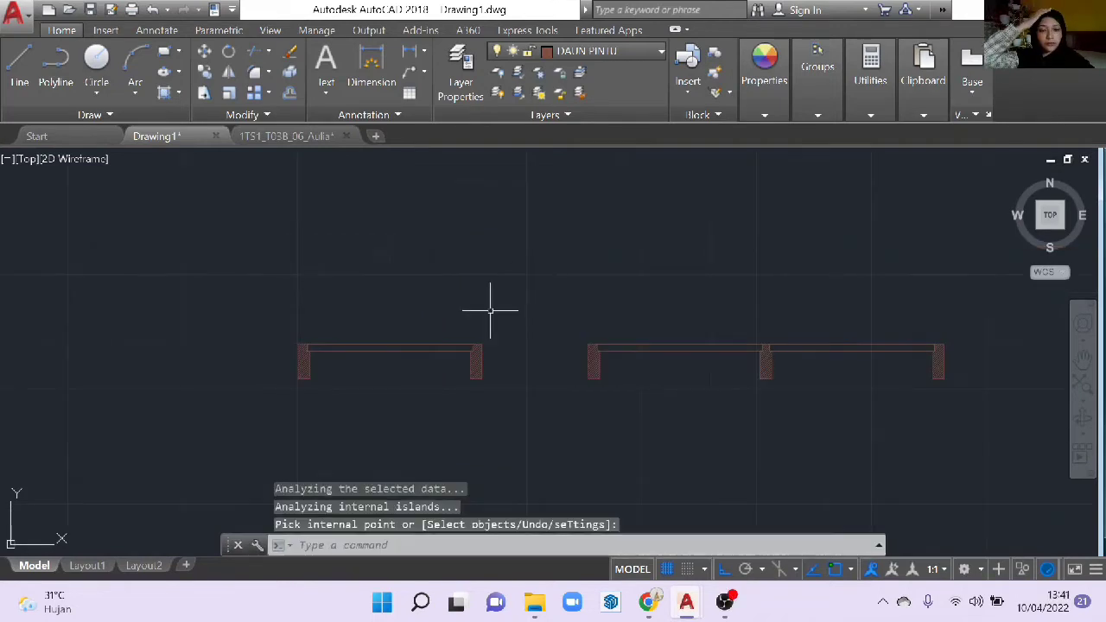
# - Draw horizontal centre lines through the leaves of the single and double 70-wide units, from jamb to jamb
pyautogui.scroll(2, 479, 369)
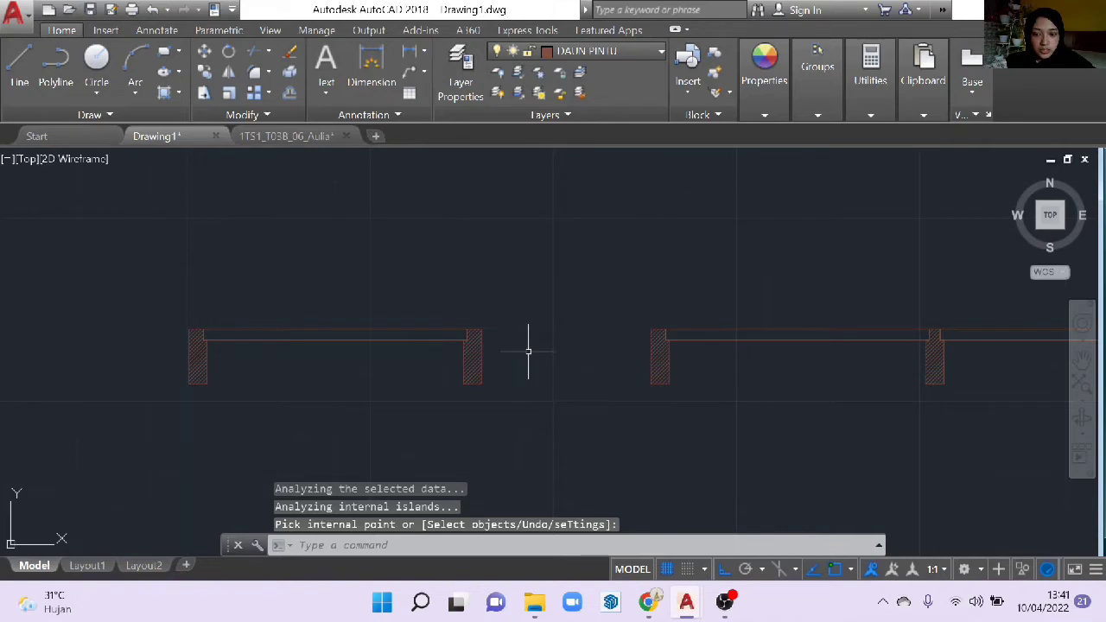
pyautogui.moveTo(527, 352); pyautogui.dragTo(625, 331, button='middle')
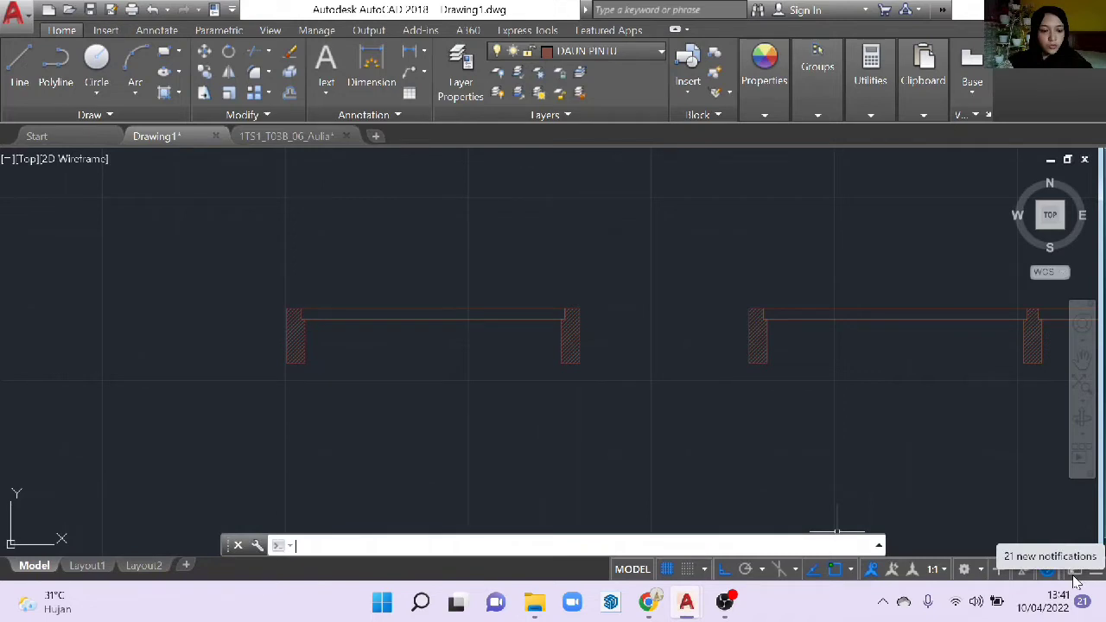
pyautogui.scroll(1, 487, 401)
pyautogui.write('l')
pyautogui.press('Return')
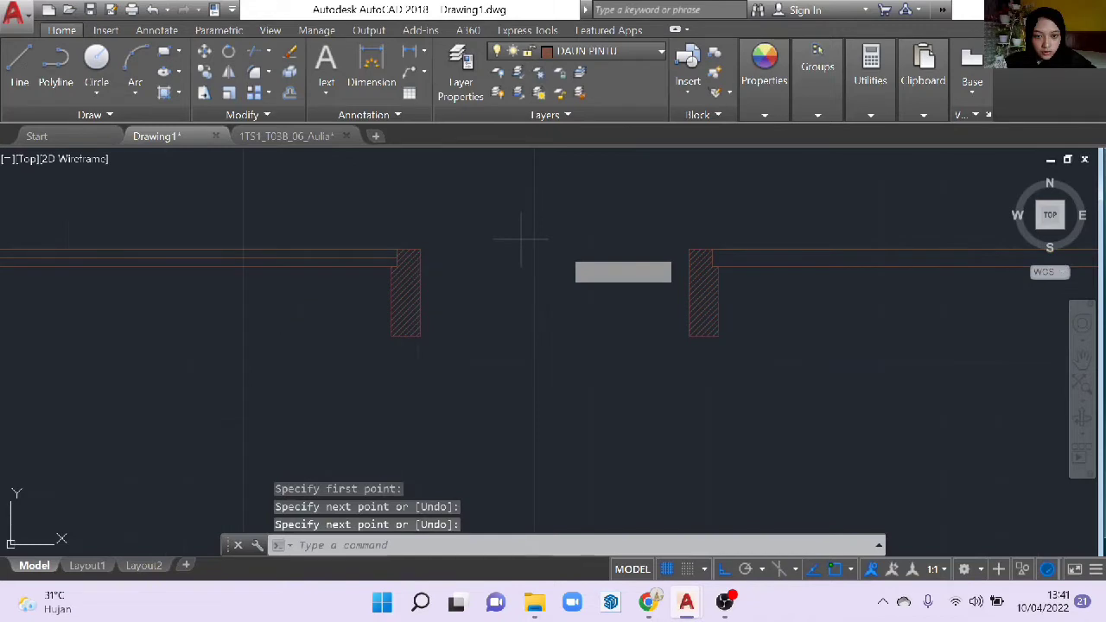
pyautogui.press('Return')
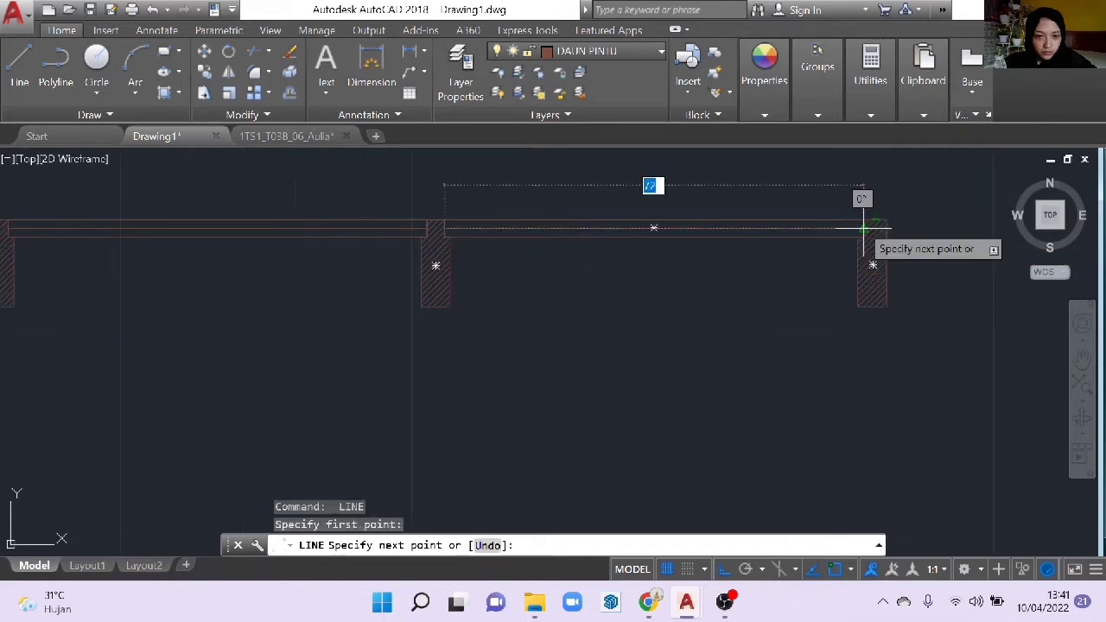
pyautogui.click(863, 227)
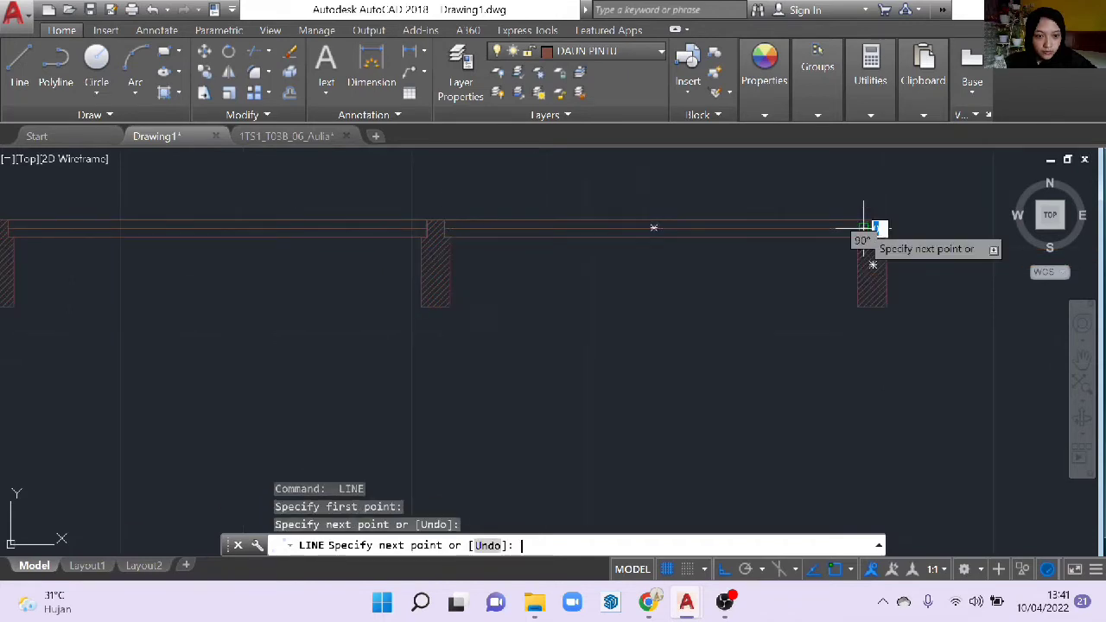
pyautogui.press('Return')
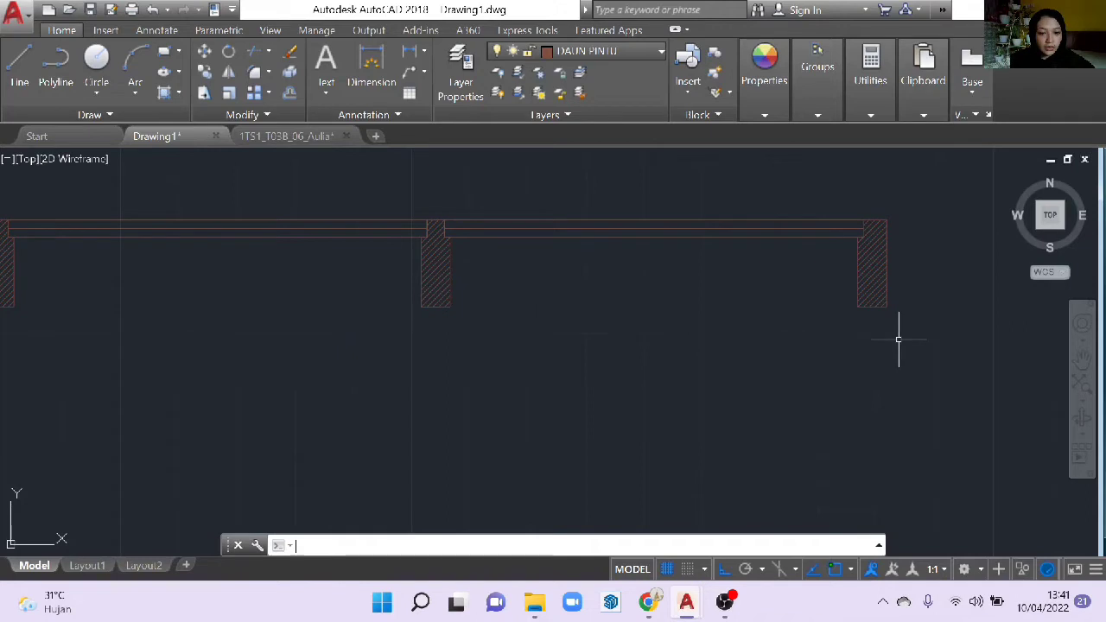
# - Draw lines across the lower side of the double unit's openings, joining the lower inner corners of neighbouring jambs
pyautogui.press('Return')
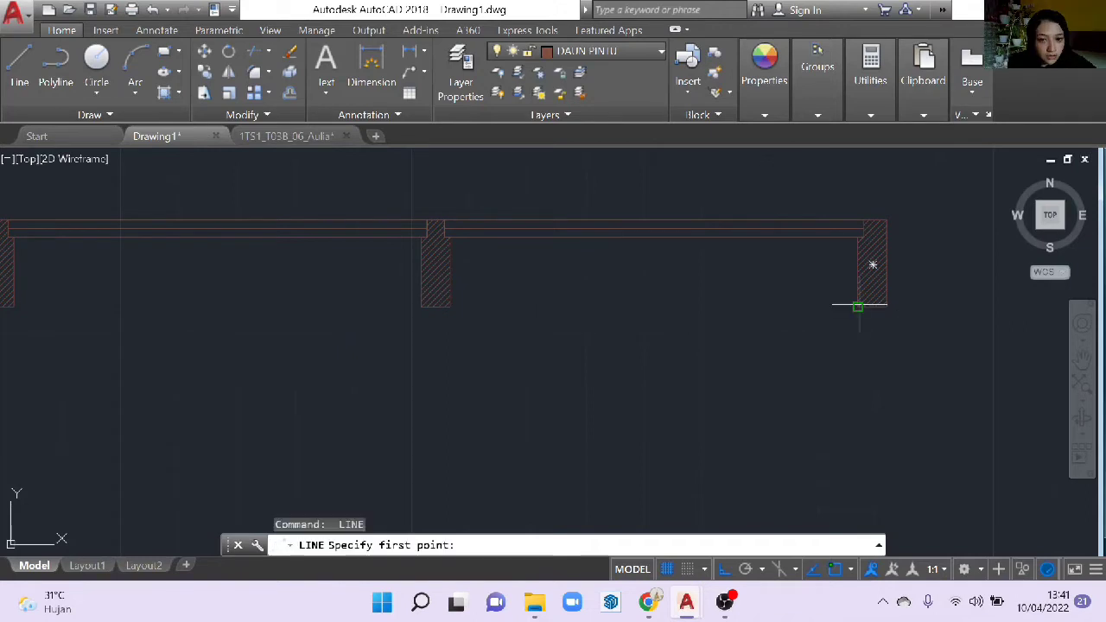
pyautogui.click(857, 306)
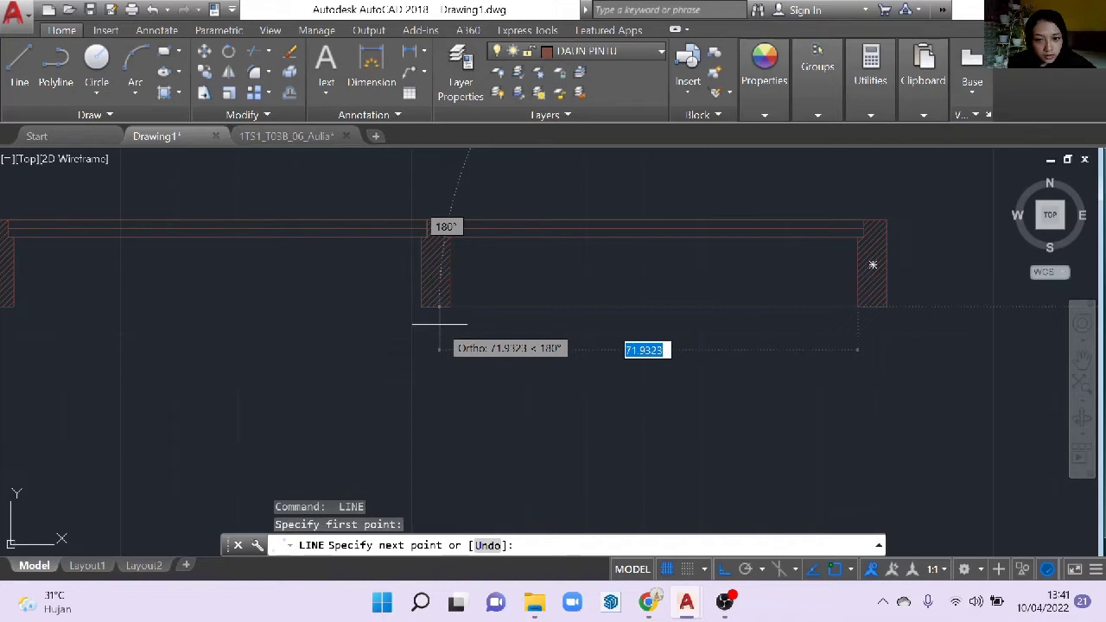
pyautogui.click(450, 306)
pyautogui.moveTo(14, 307); pyautogui.dragTo(426, 309, button='middle')
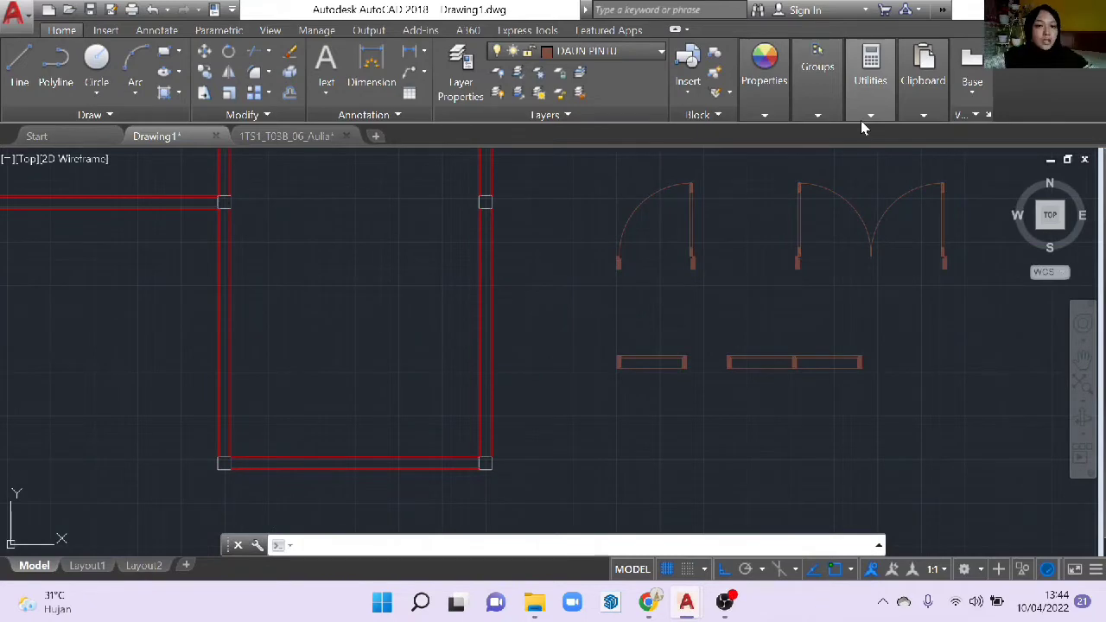
# - Delete the small rectangle at the upper end of the single swing door's open leaf
pyautogui.scroll(-2, 821, 173)
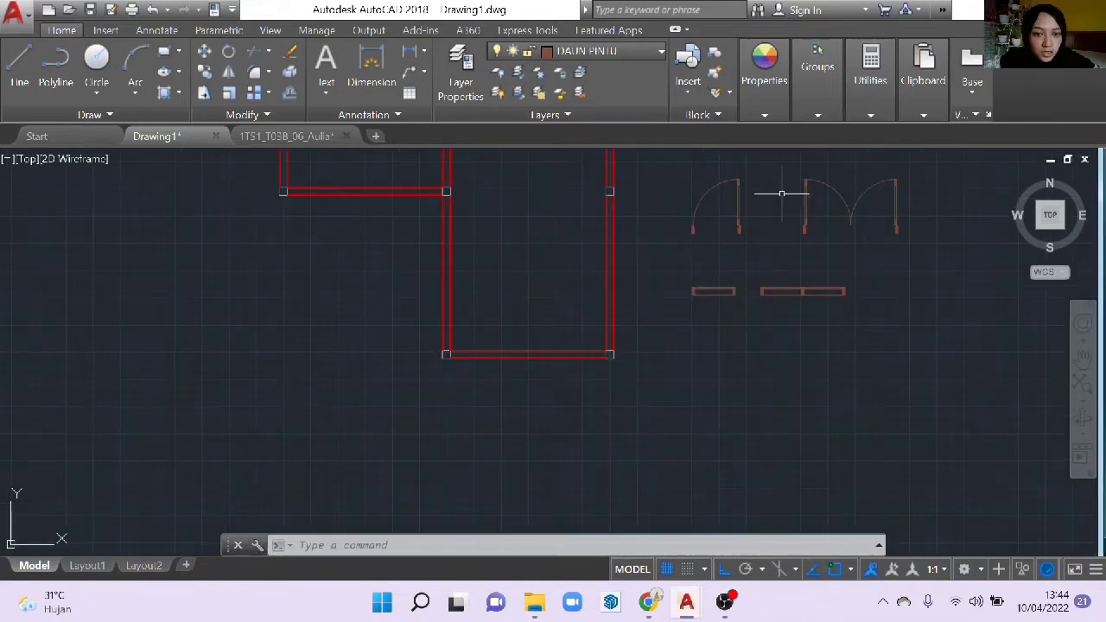
pyautogui.scroll(5, 781, 193)
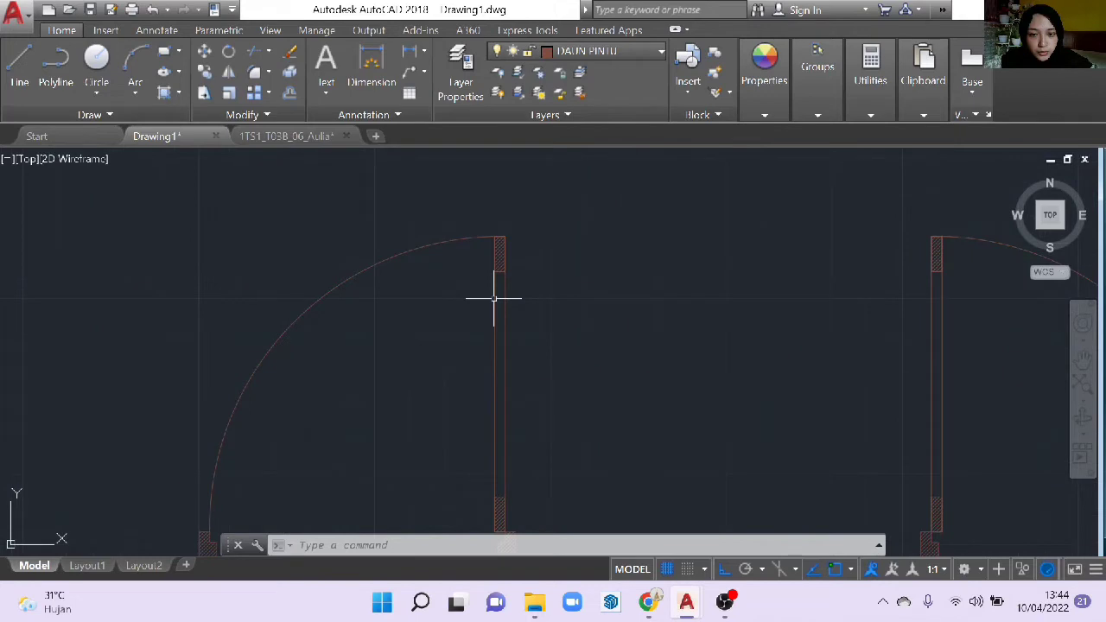
pyautogui.scroll(-2, 564, 237)
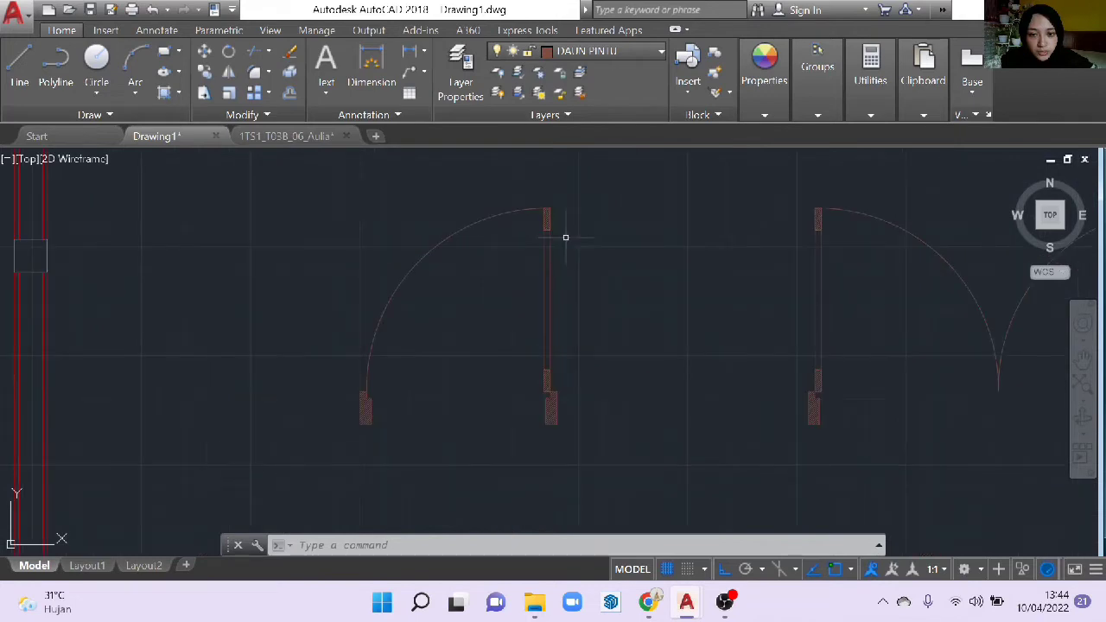
pyautogui.click(547, 219)
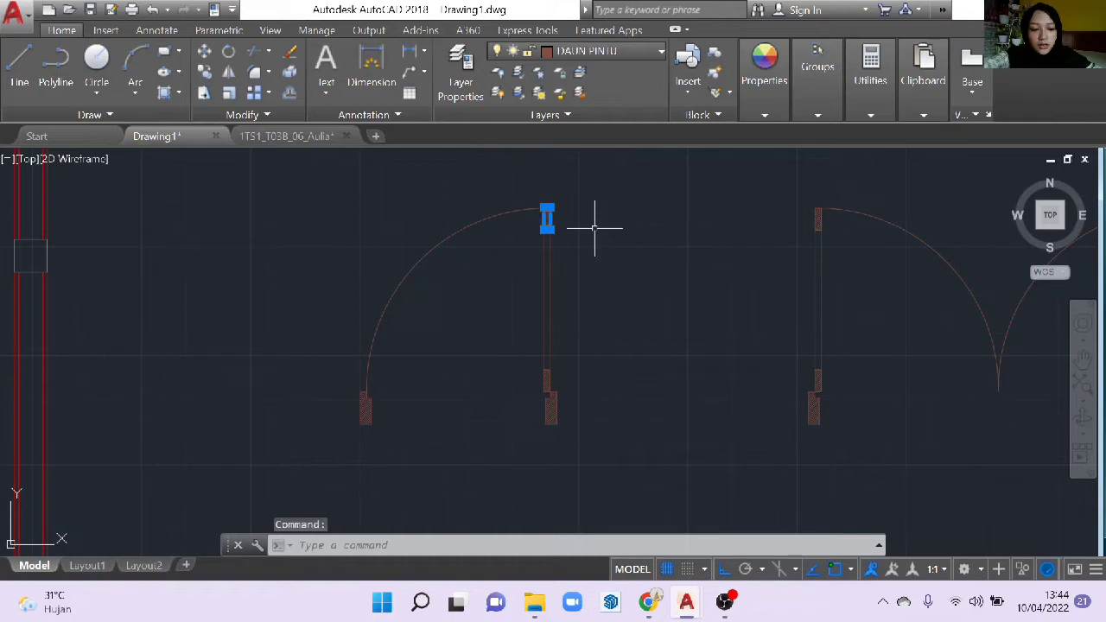
pyautogui.press('Delete')
pyautogui.write('B')
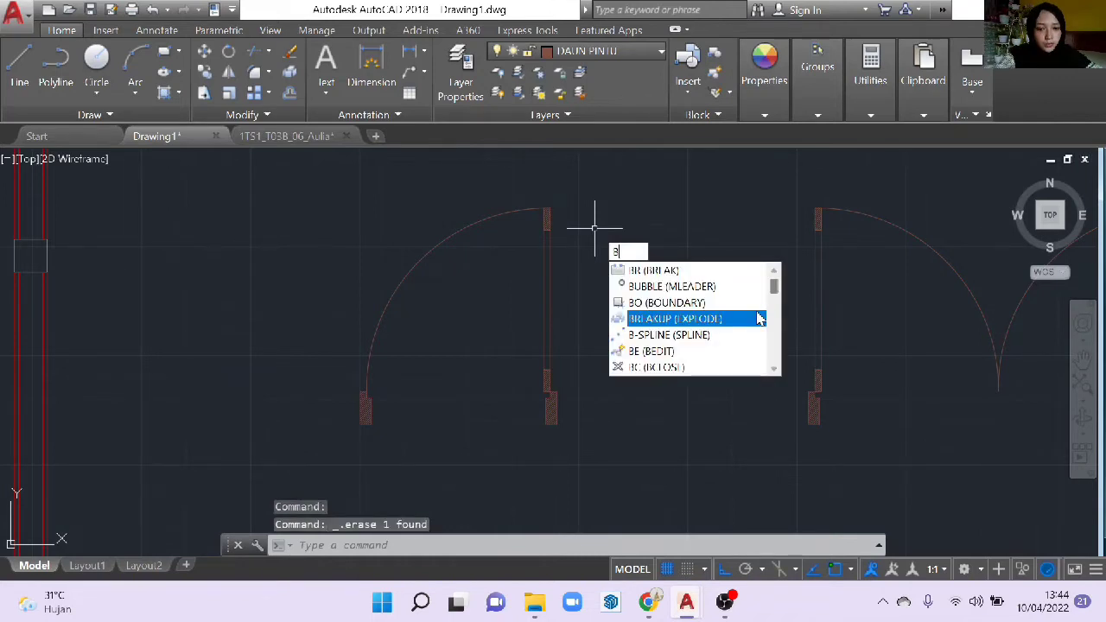
pyautogui.write('LOCK')
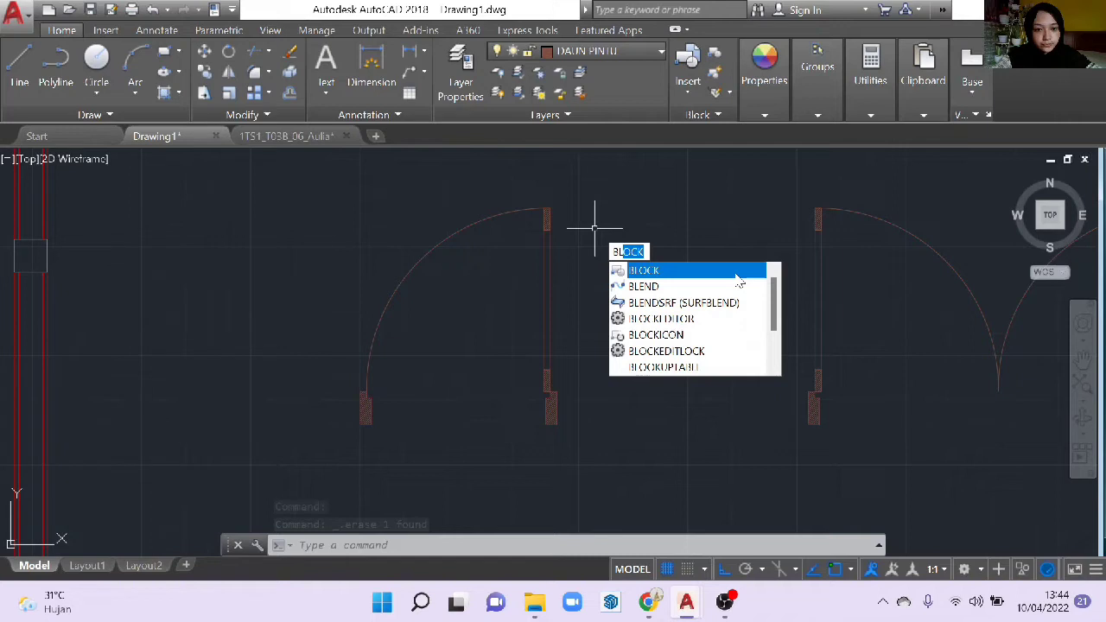
pyautogui.click(737, 275)
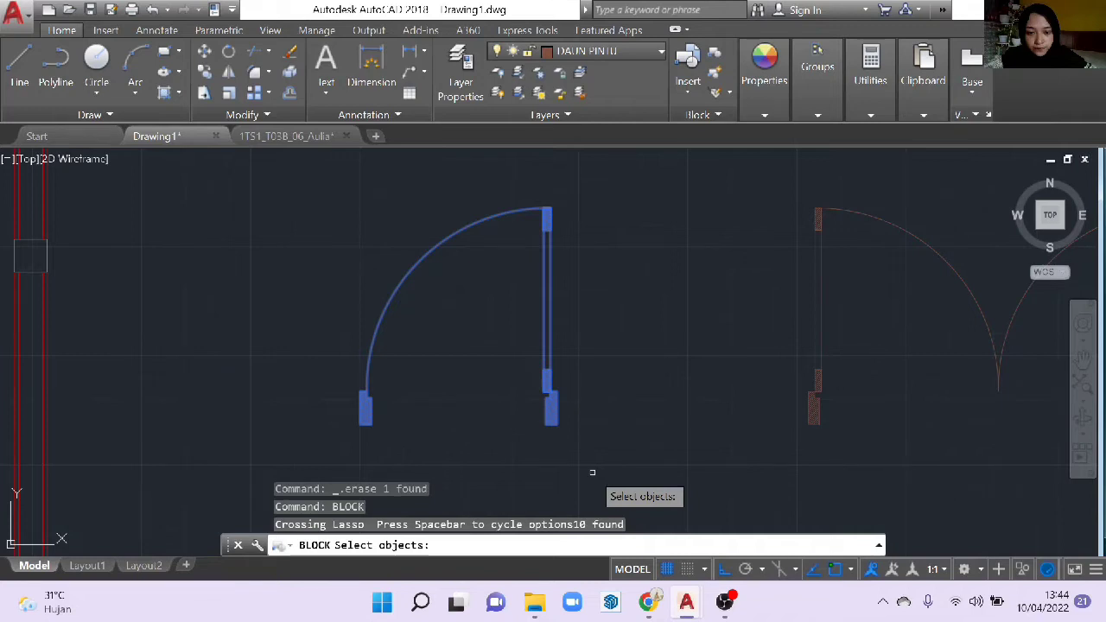
pyautogui.press('Escape')
# - Define a block from the whole double swing door and give it a name
pyautogui.write('b')
pyautogui.press('Return')
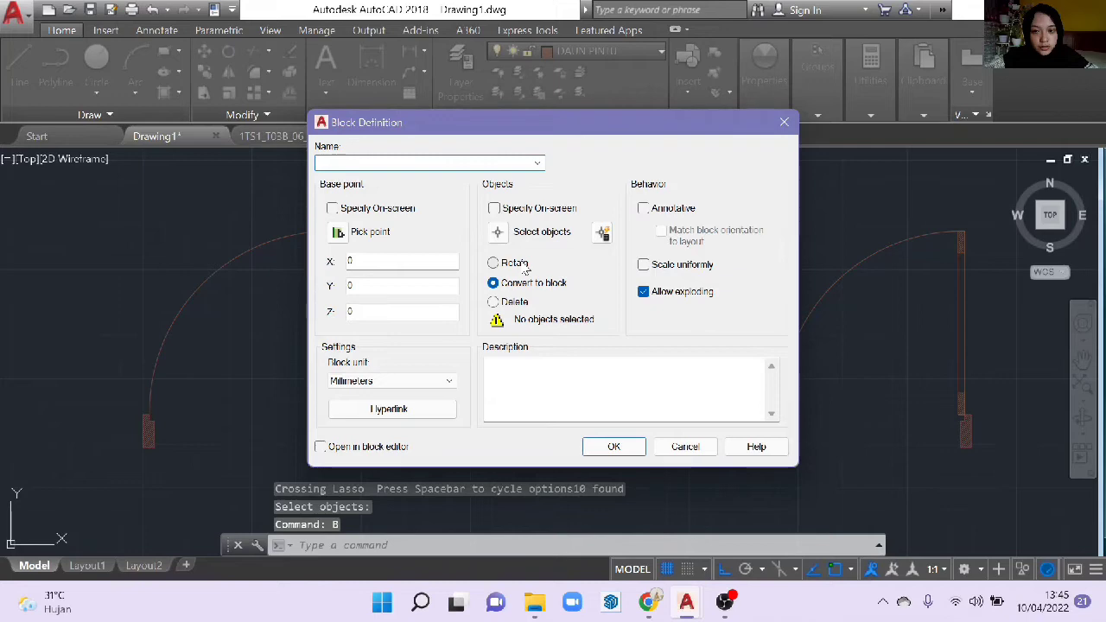
pyautogui.click(541, 231)
pyautogui.moveTo(967, 184); pyautogui.dragTo(936, 517)
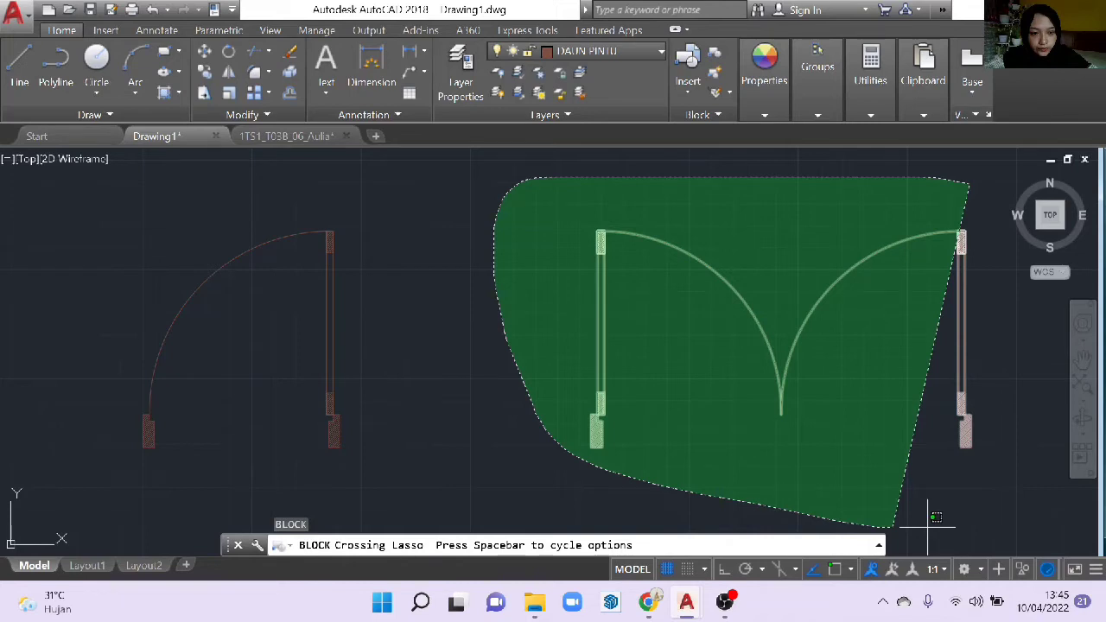
pyautogui.press('Return')
pyautogui.write('Pl')
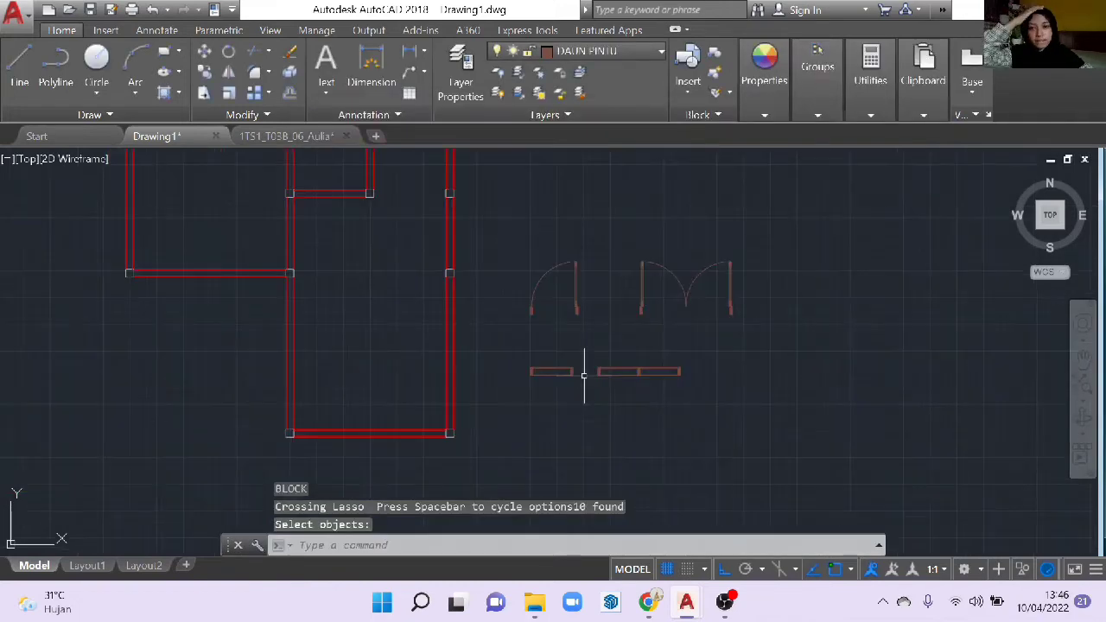
# - Move the double swing door block by the meeting point of its arcs to the middle of the plan's lowest exterior wall
pyautogui.moveTo(582, 375); pyautogui.dragTo(614, 381, button='middle')
pyautogui.scroll(2, 735, 306)
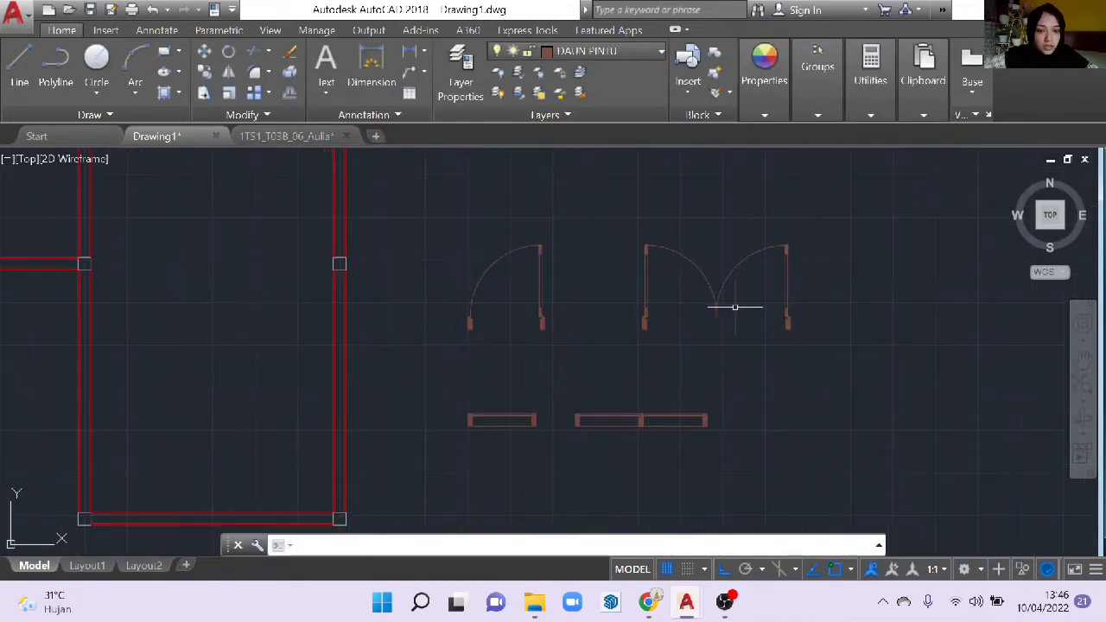
pyautogui.moveTo(734, 306); pyautogui.dragTo(764, 284, button='middle')
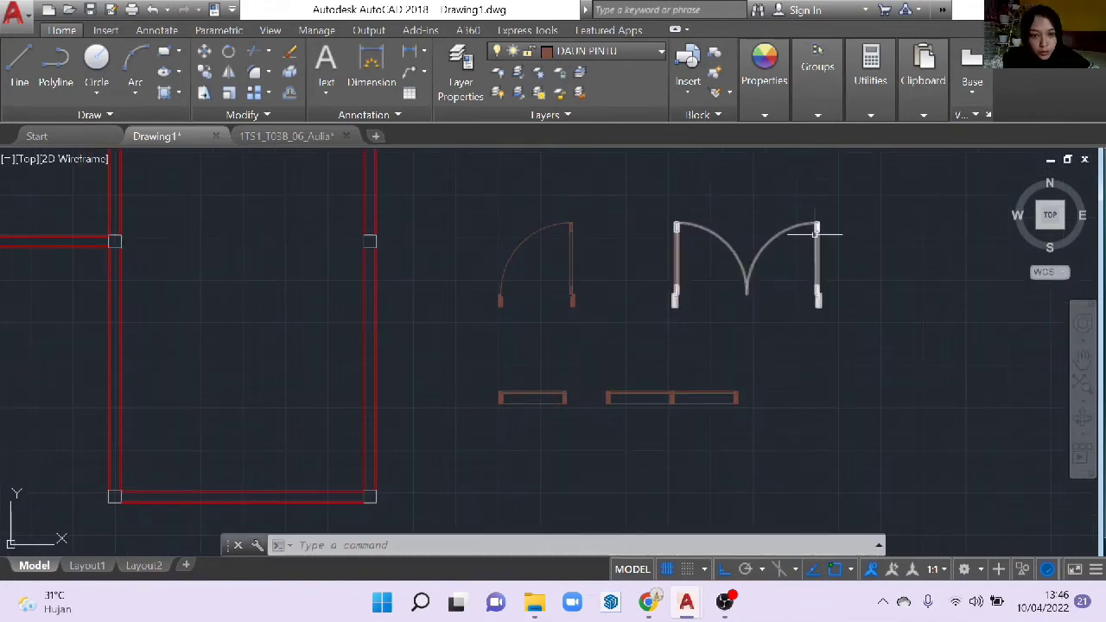
pyautogui.click(814, 231)
pyautogui.scroll(-2, 302, 370)
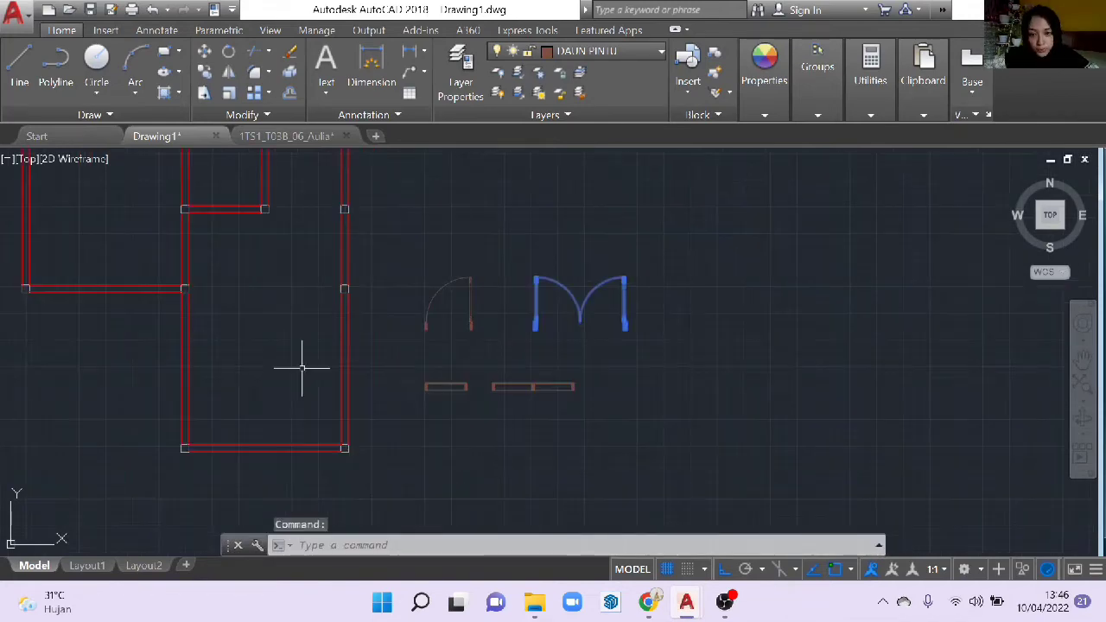
pyautogui.moveTo(301, 370); pyautogui.dragTo(743, 371, button='middle')
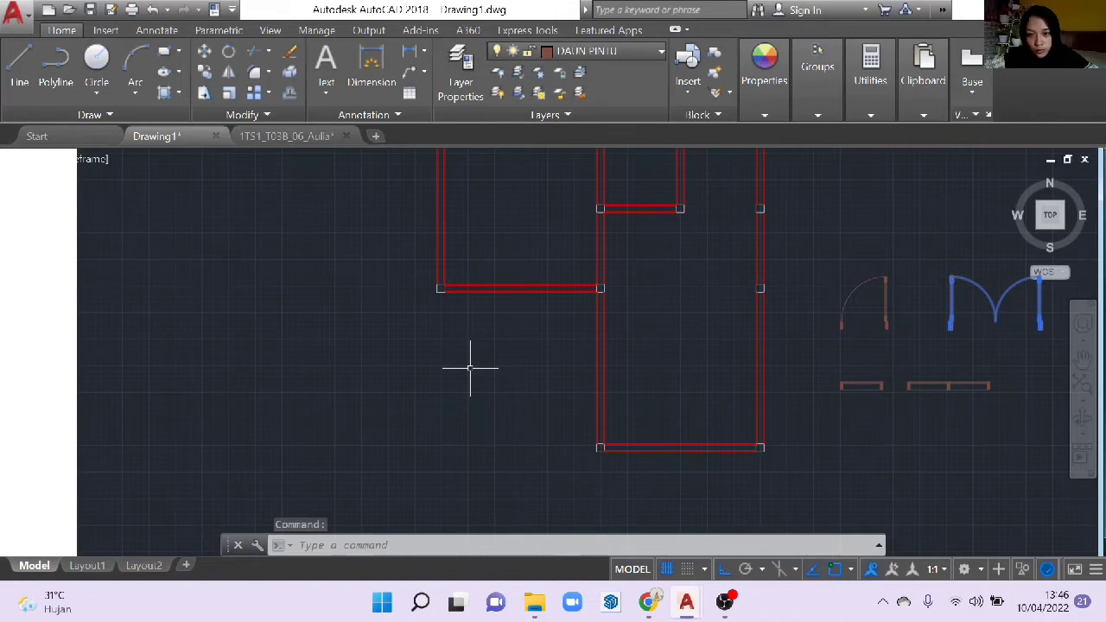
pyautogui.scroll(1, 505, 371)
pyautogui.moveTo(883, 491); pyautogui.dragTo(567, 465, button='middle')
pyautogui.write('M')
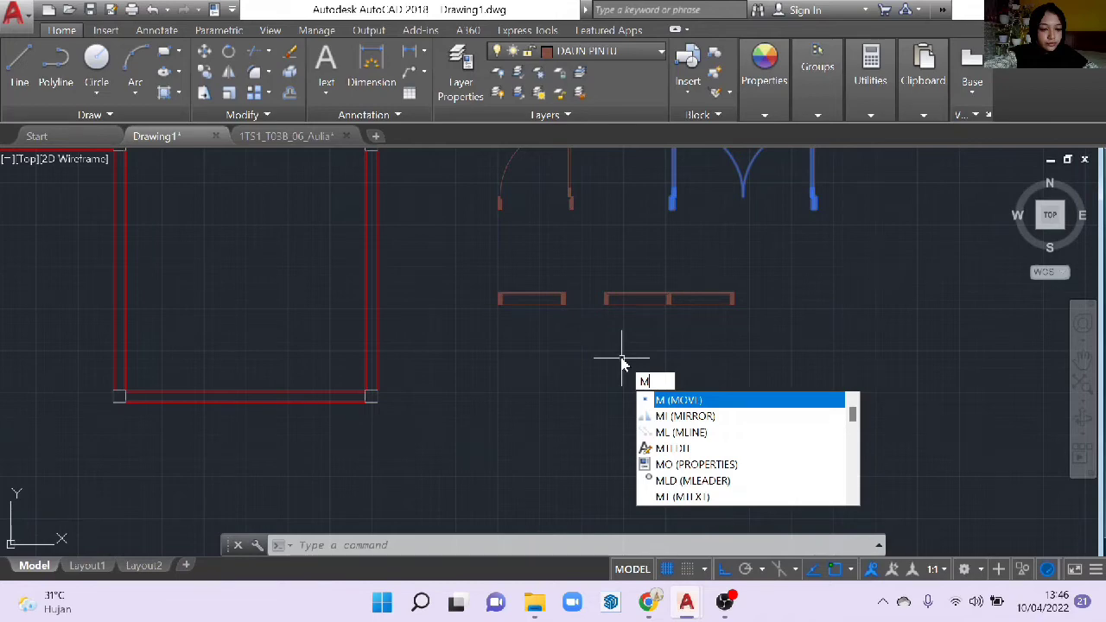
pyautogui.press('Return')
pyautogui.click(742, 195)
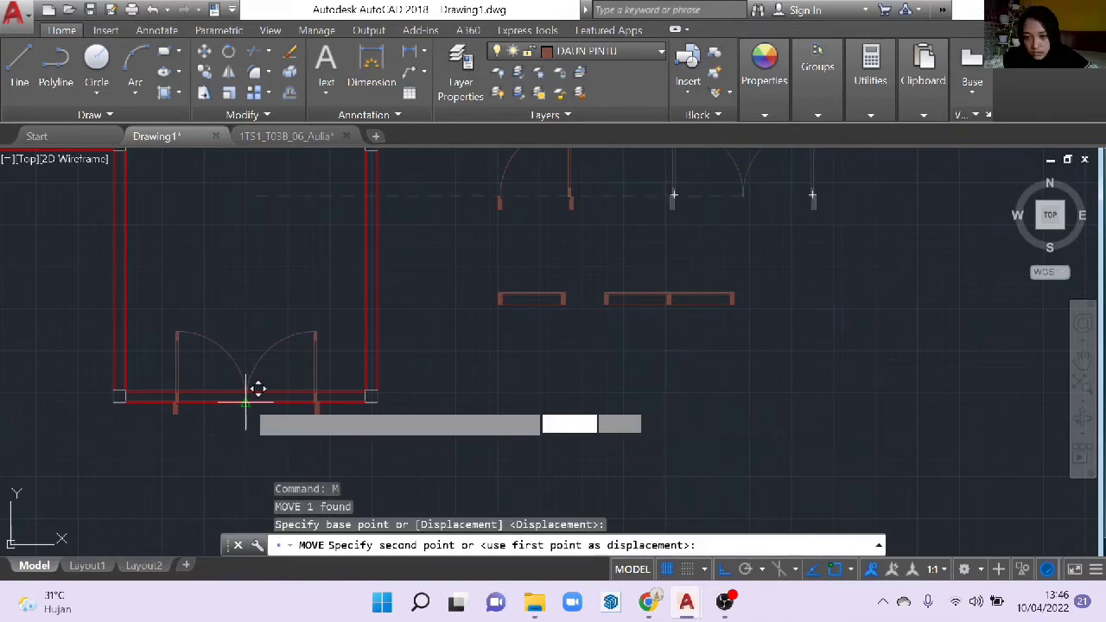
pyautogui.scroll(2, 255, 378)
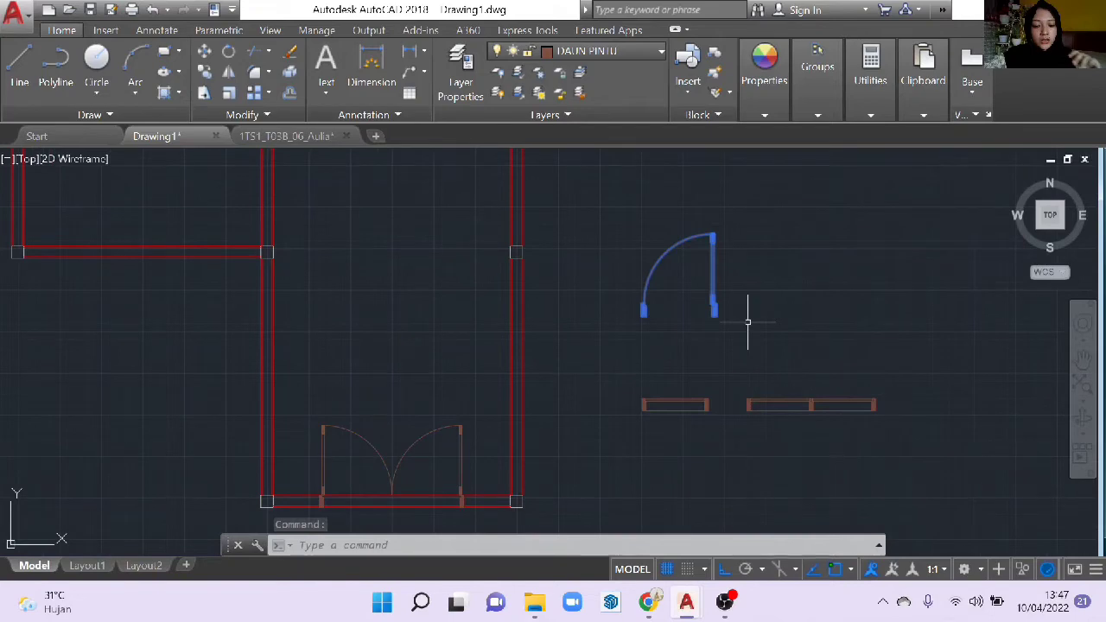
# - Move the single swing door block into the lower wall of the small upper room, with its hinge jamb against the column
pyautogui.write('M')
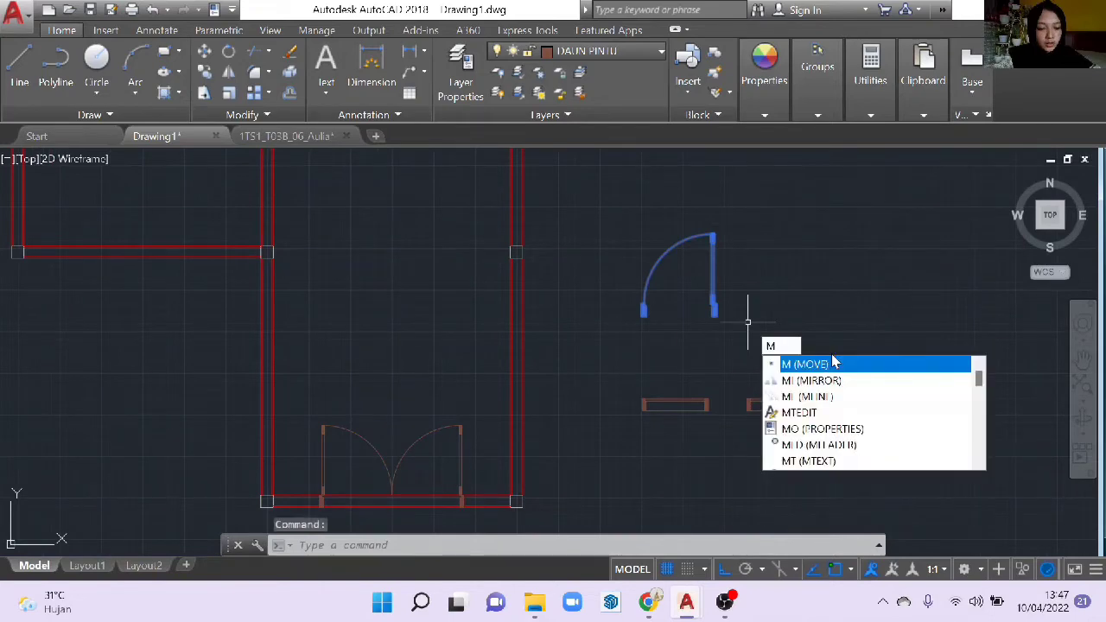
pyautogui.press('Return')
pyautogui.scroll(4, 747, 317)
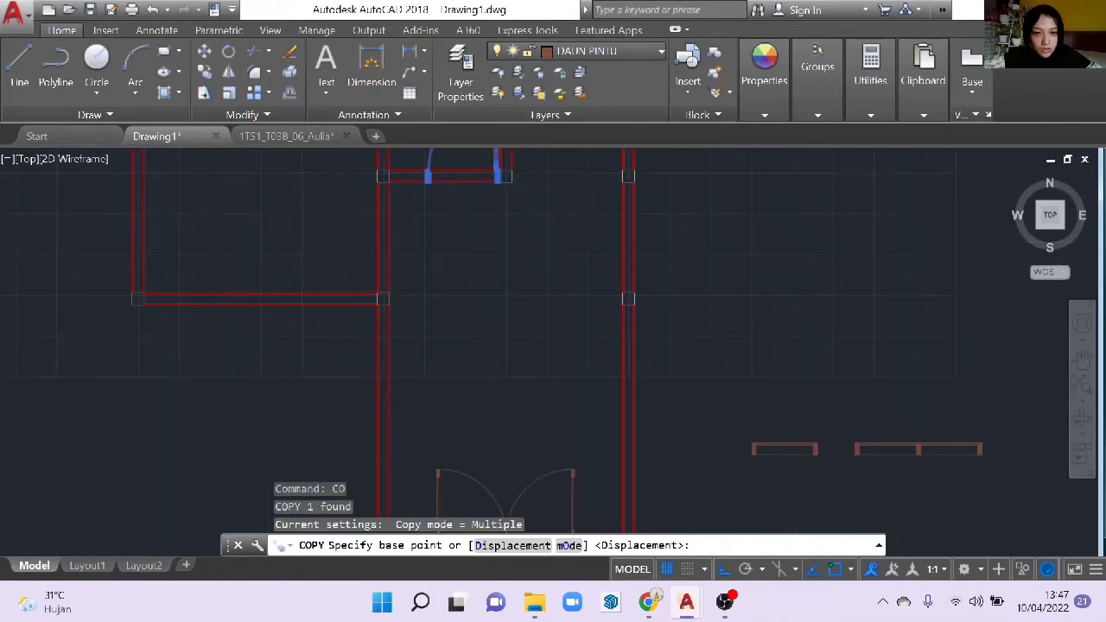
# - Copy the placed single swing door straight down into the space below and rotate the mirrored copy by 90°
pyautogui.click(853, 264)
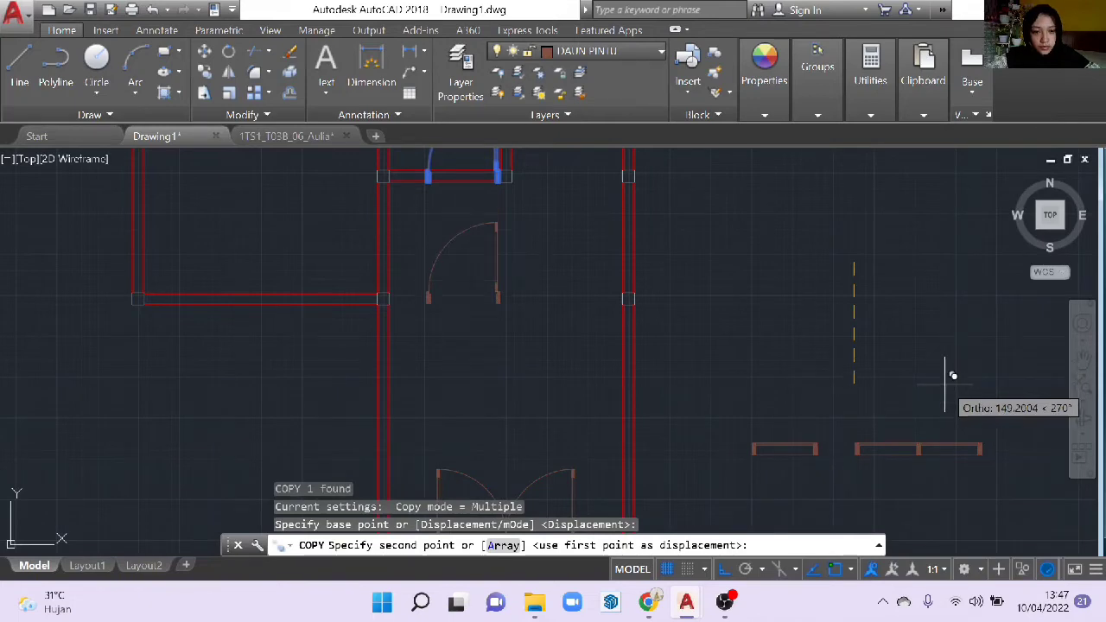
pyautogui.click(944, 375)
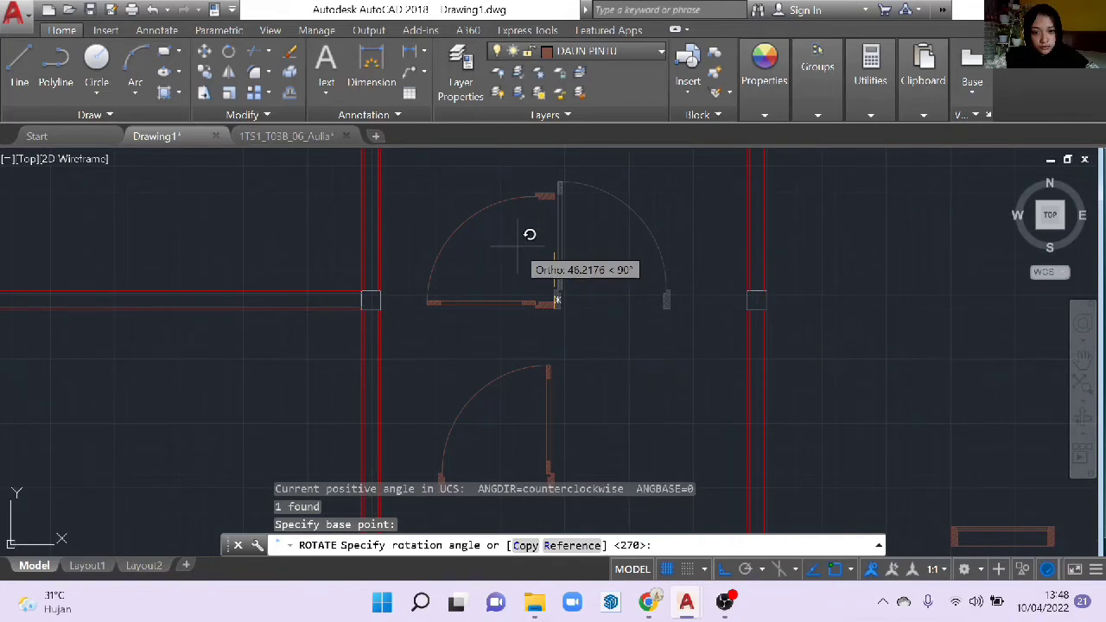
pyautogui.press('Escape')
# - Move the rotated single door into the large room's vertical wall, with its hinge jamb directly above the lower corner column
pyautogui.write('m')
pyautogui.press('Return')
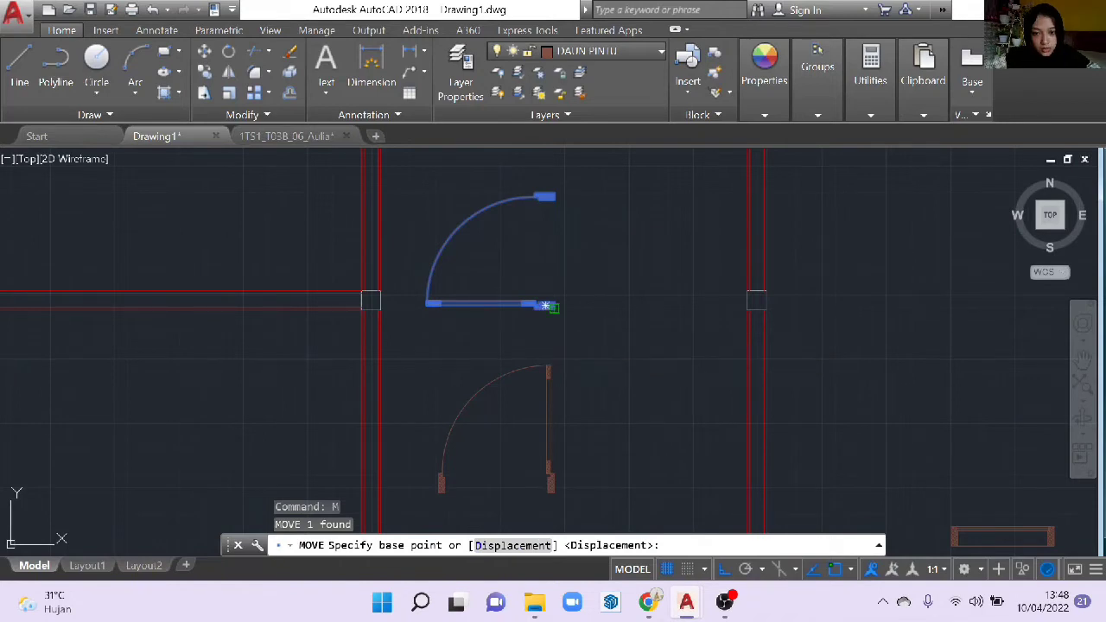
pyautogui.click(545, 306)
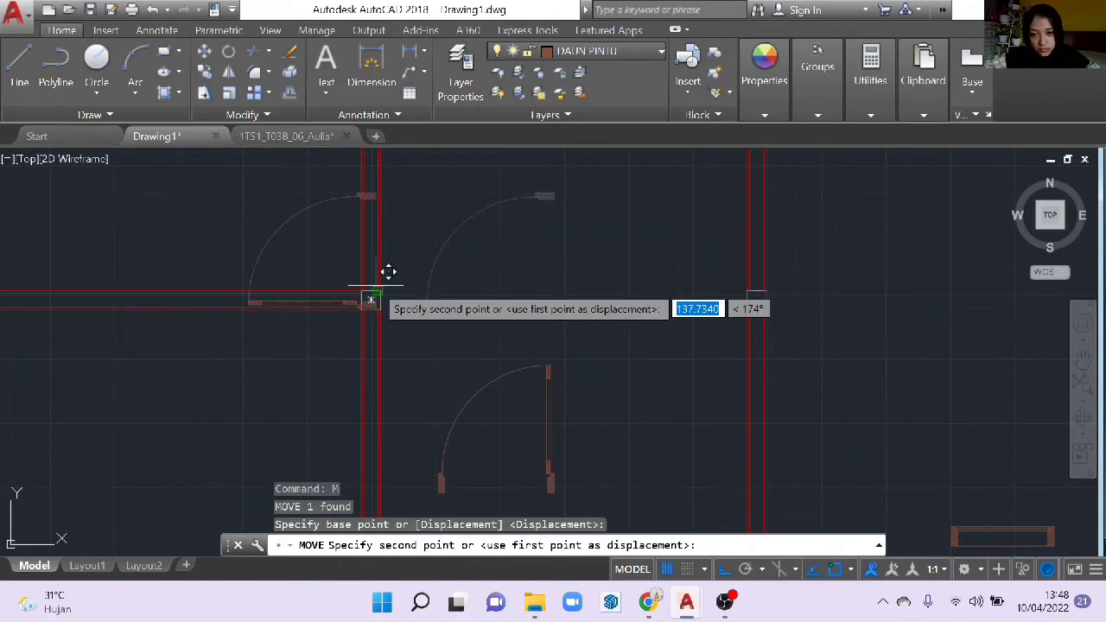
pyautogui.scroll(2, 403, 290)
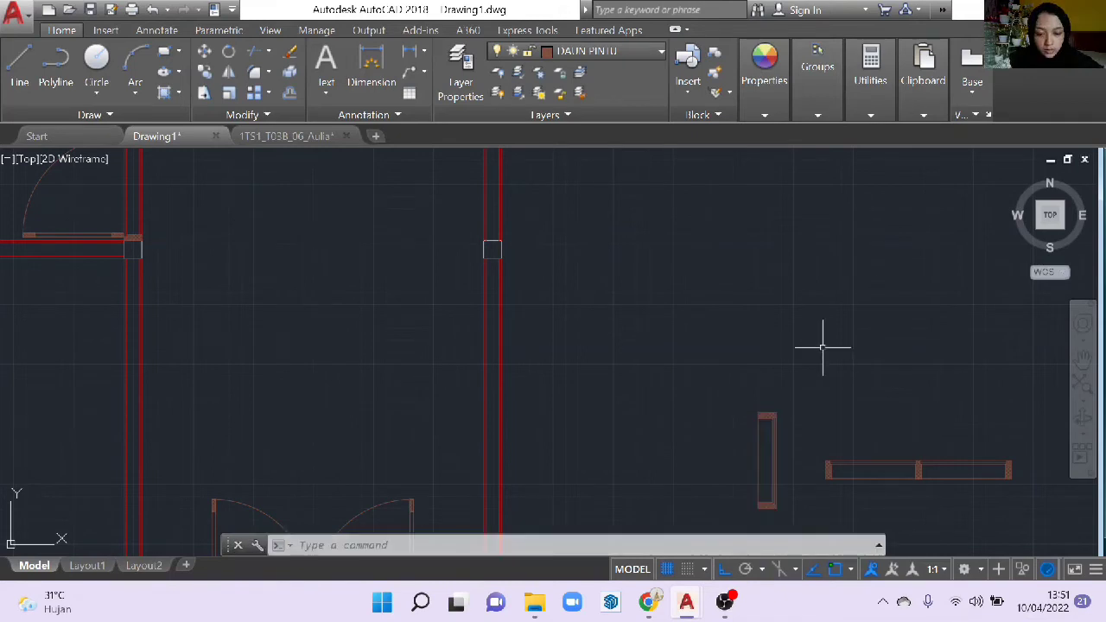
# - Move the upright single 70-wide unit by its long side's midpoint into the east exterior wall, midway between two columns
pyautogui.click(766, 417)
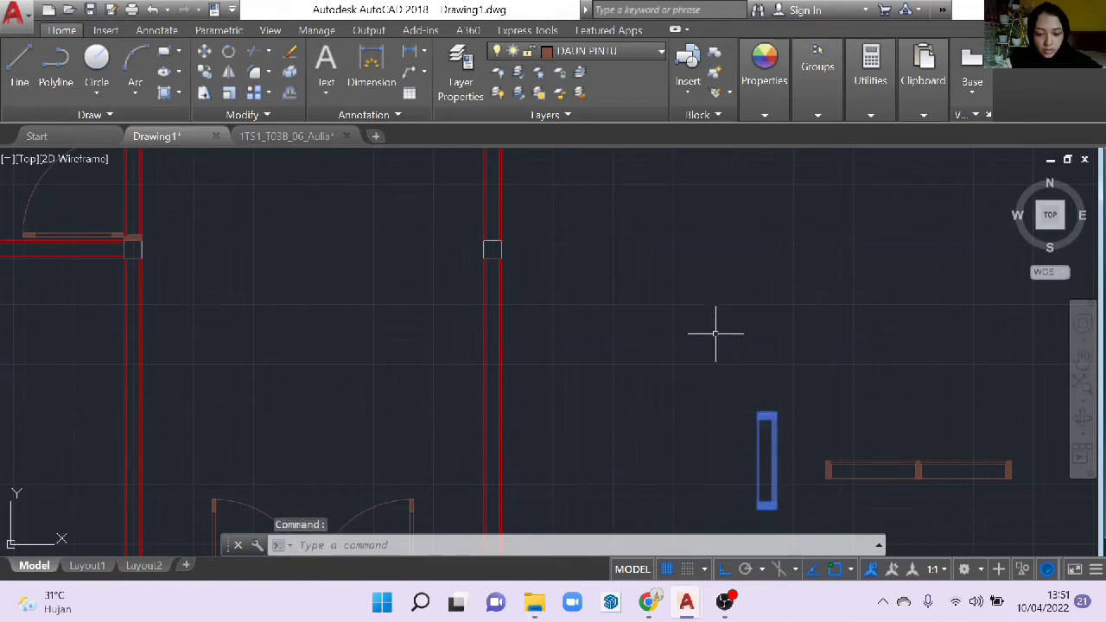
pyautogui.write('m')
pyautogui.press('Return')
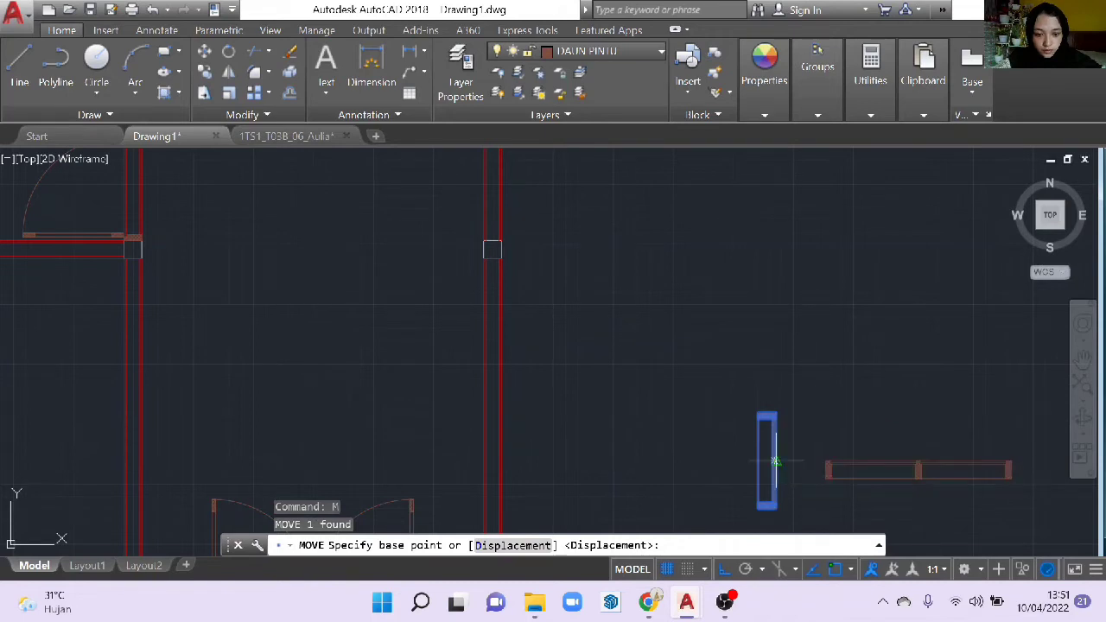
pyautogui.scroll(2, 778, 449)
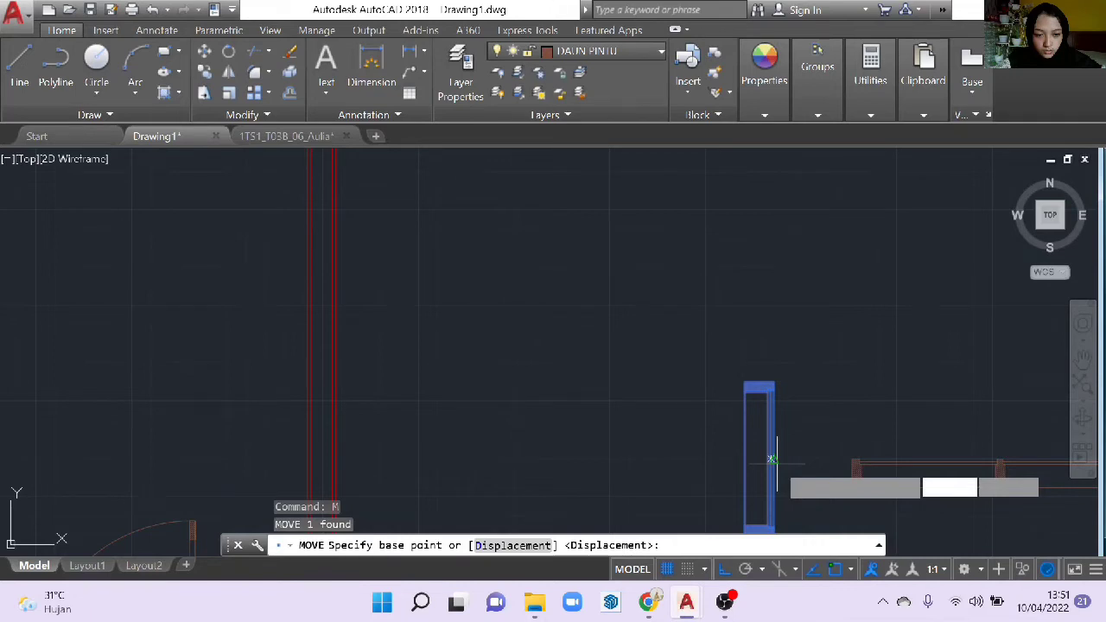
pyautogui.click(771, 459)
pyautogui.scroll(-5, 555, 226)
pyautogui.moveTo(555, 224); pyautogui.dragTo(517, 316, button='middle')
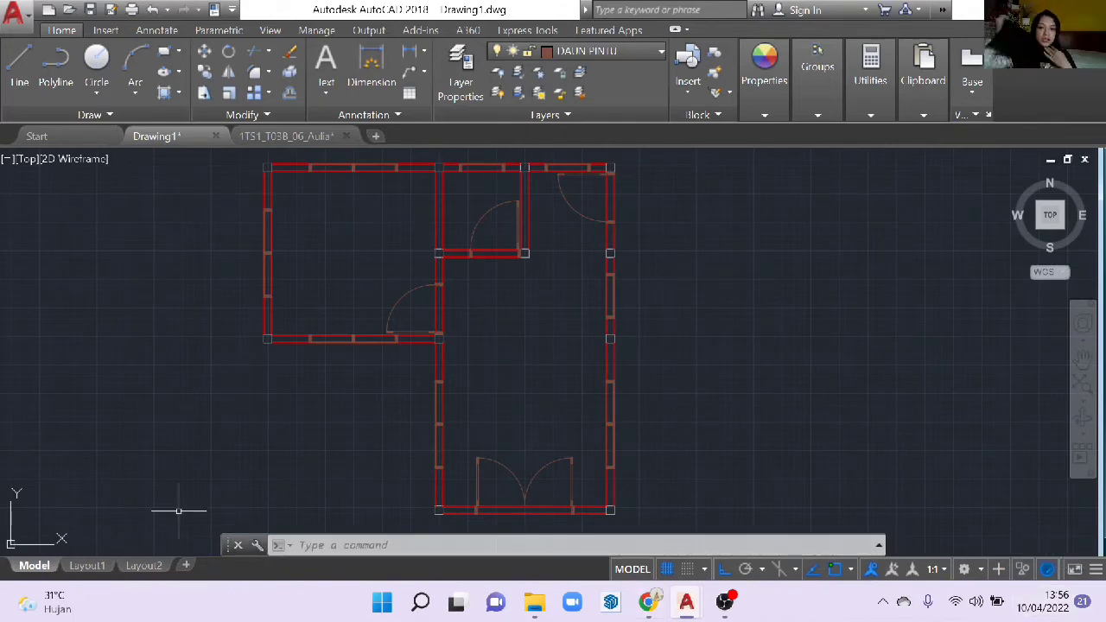
# - Trim away the wall lines that run through the door openings and 70-wide units
pyautogui.scroll(4, 207, 458)
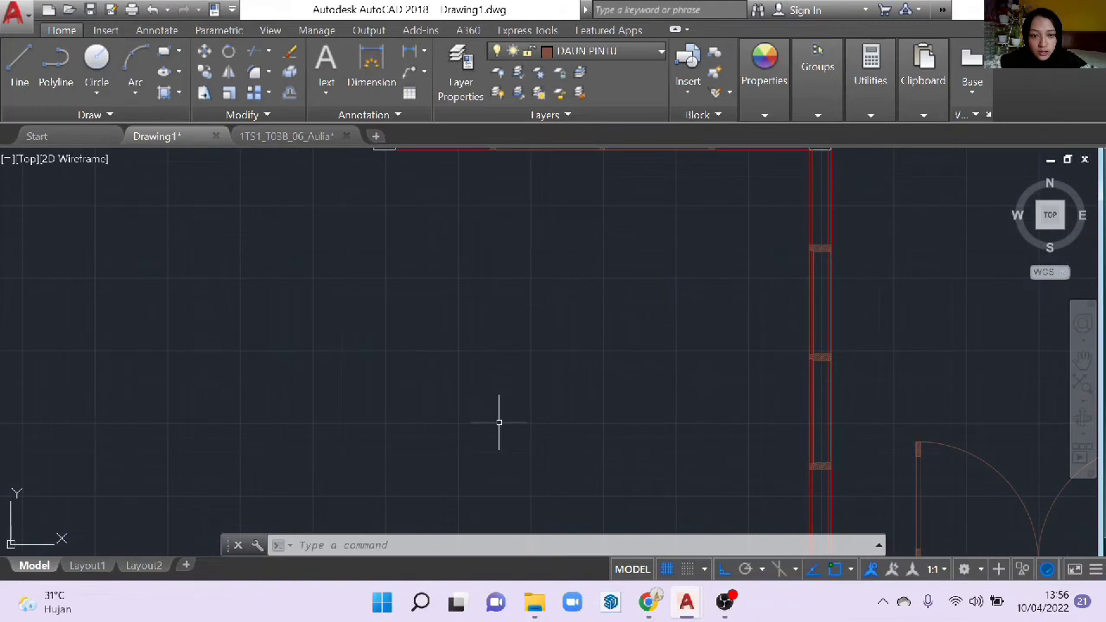
pyautogui.moveTo(702, 149); pyautogui.dragTo(213, 274, button='middle')
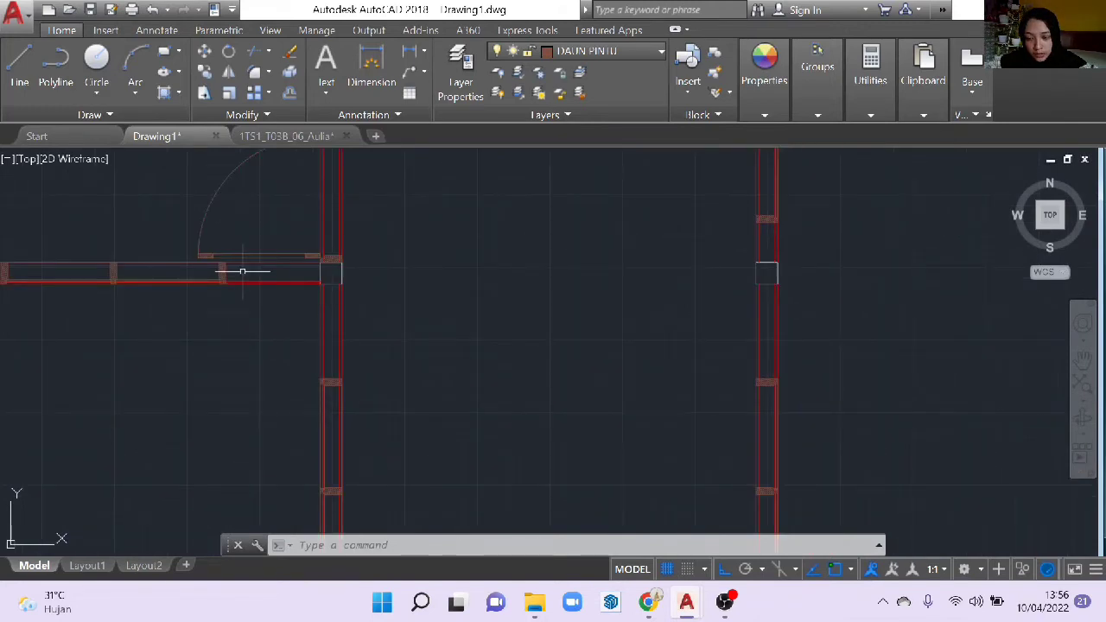
pyautogui.moveTo(242, 271); pyautogui.dragTo(245, 350, button='middle')
pyautogui.write('TR')
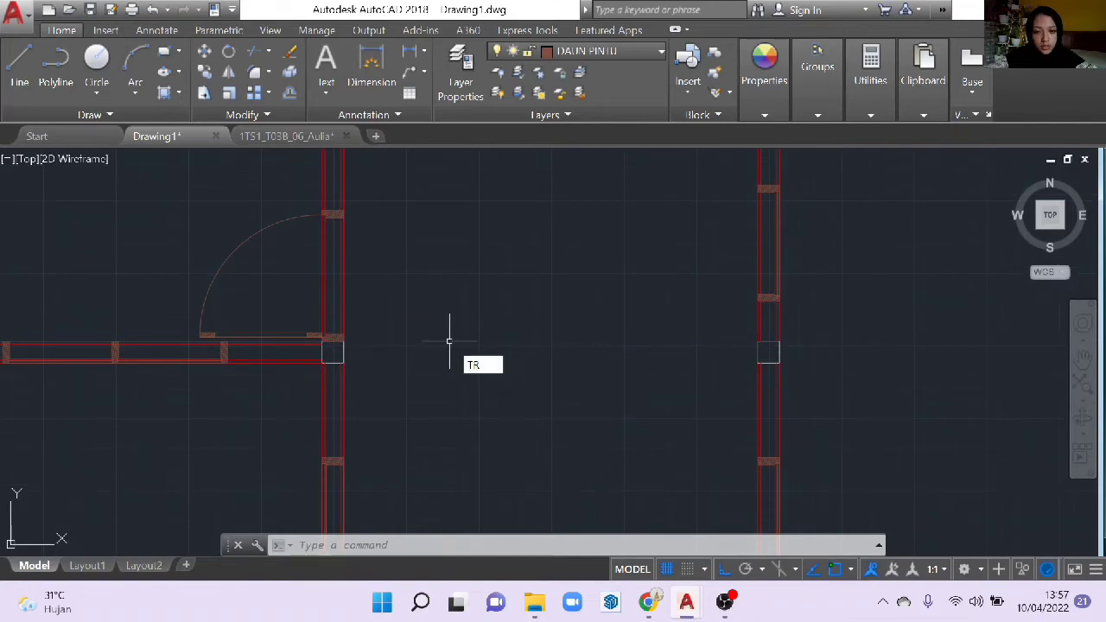
pyautogui.press('Return')
pyautogui.press('Return')
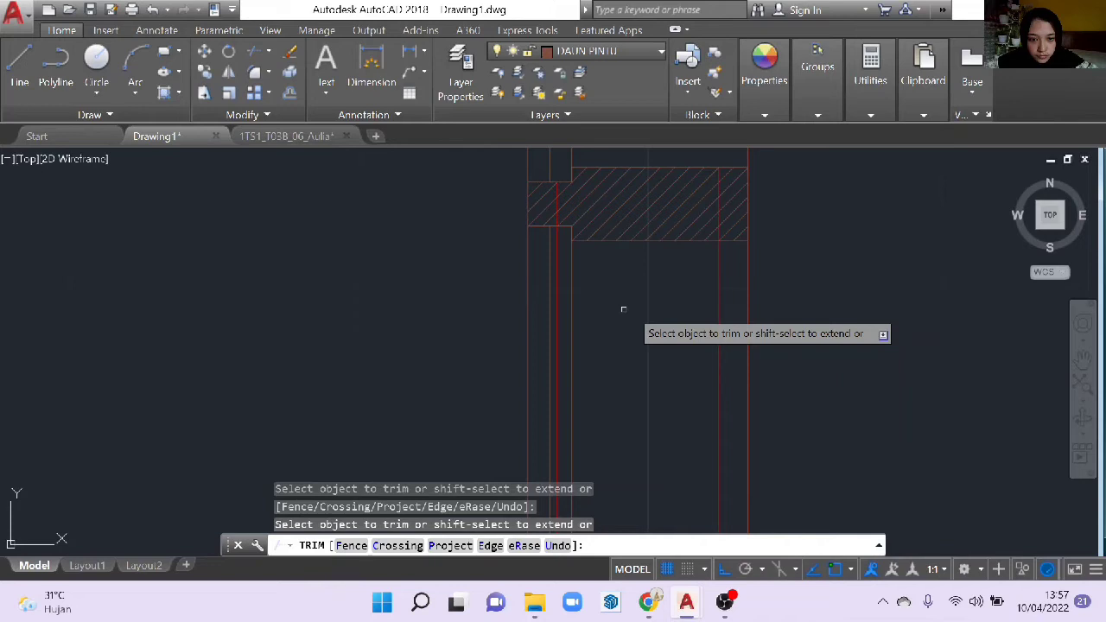
pyautogui.scroll(-1, 567, 313)
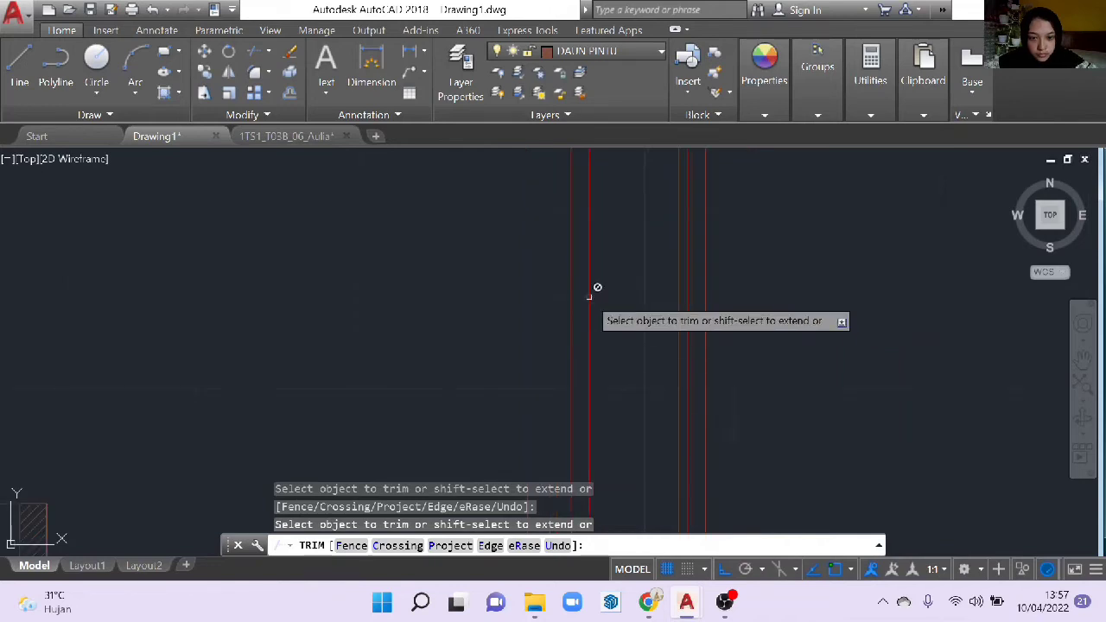
pyautogui.scroll(-3, 593, 291)
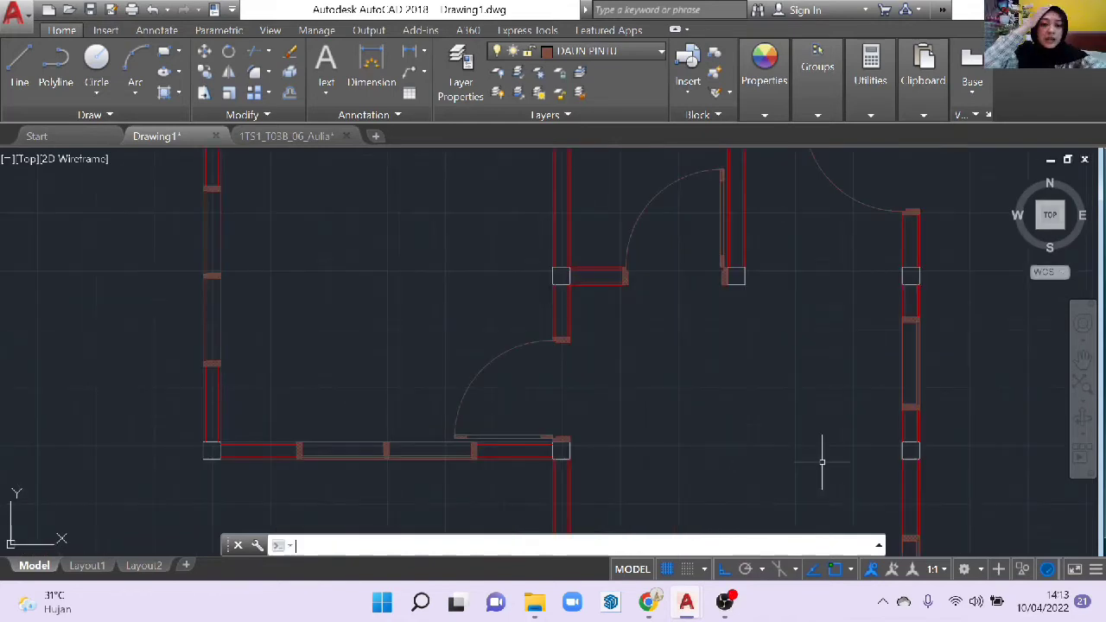
pyautogui.press('Escape')
# - Draw a horizontal line across the small upper room's door opening, joining the jambs along the upper wall face
pyautogui.scroll(-2, 709, 404)
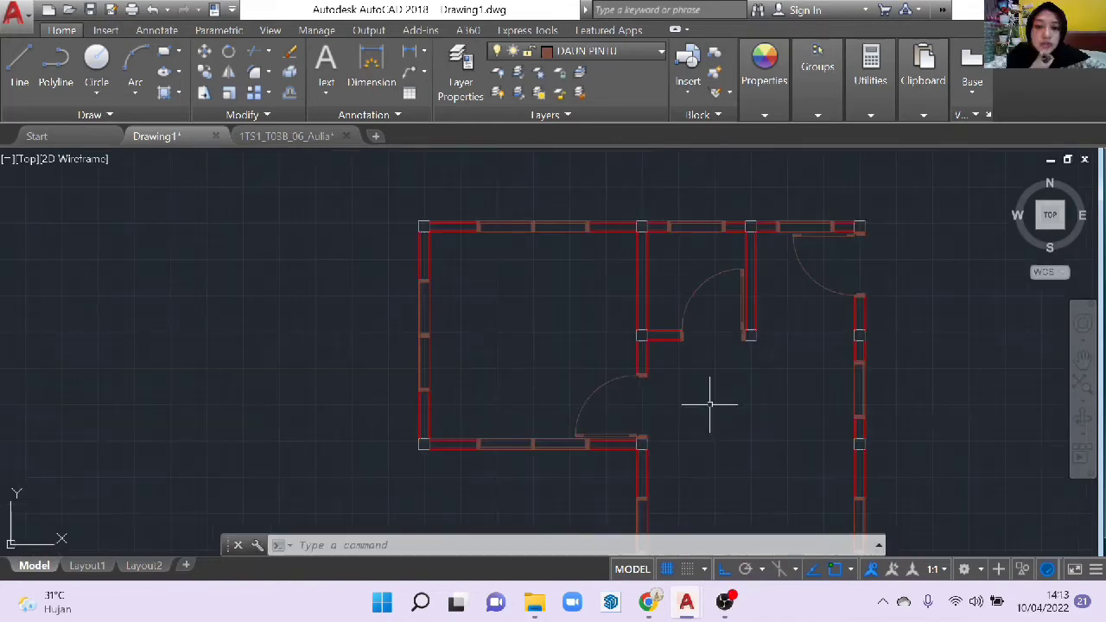
pyautogui.scroll(4, 709, 404)
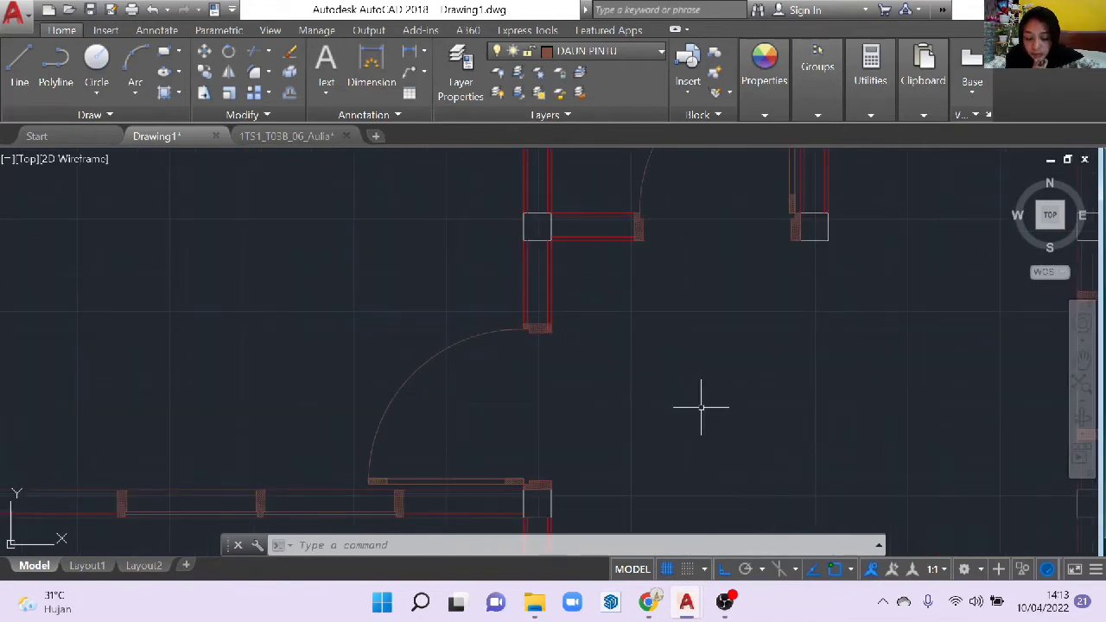
pyautogui.moveTo(714, 335); pyautogui.dragTo(669, 523, button='middle')
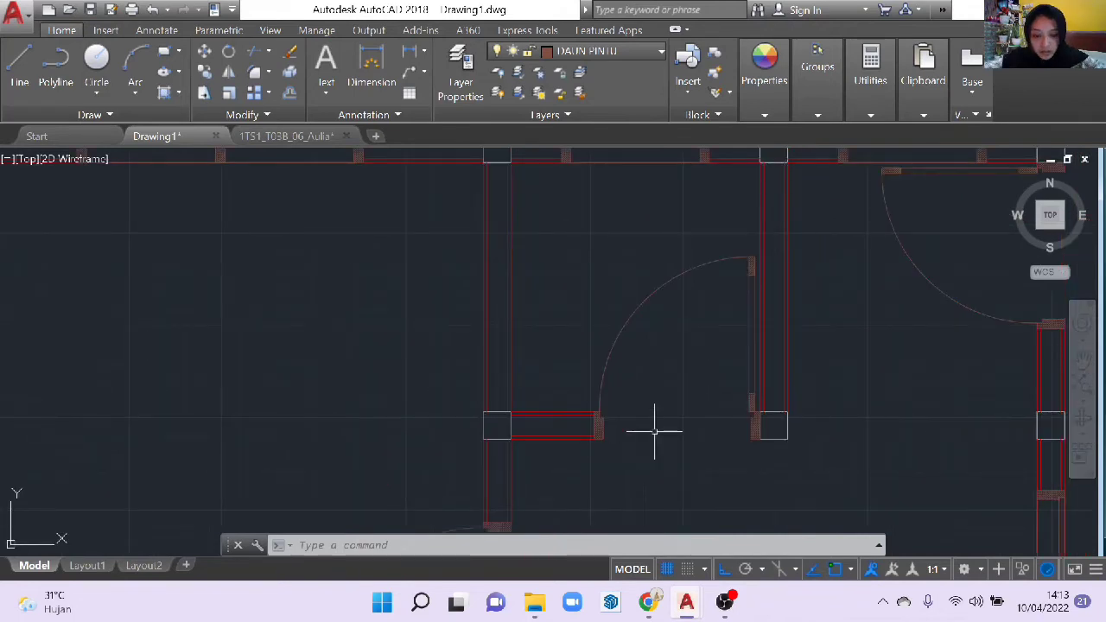
pyautogui.scroll(5, 652, 432)
pyautogui.press('l')
pyautogui.press('Return')
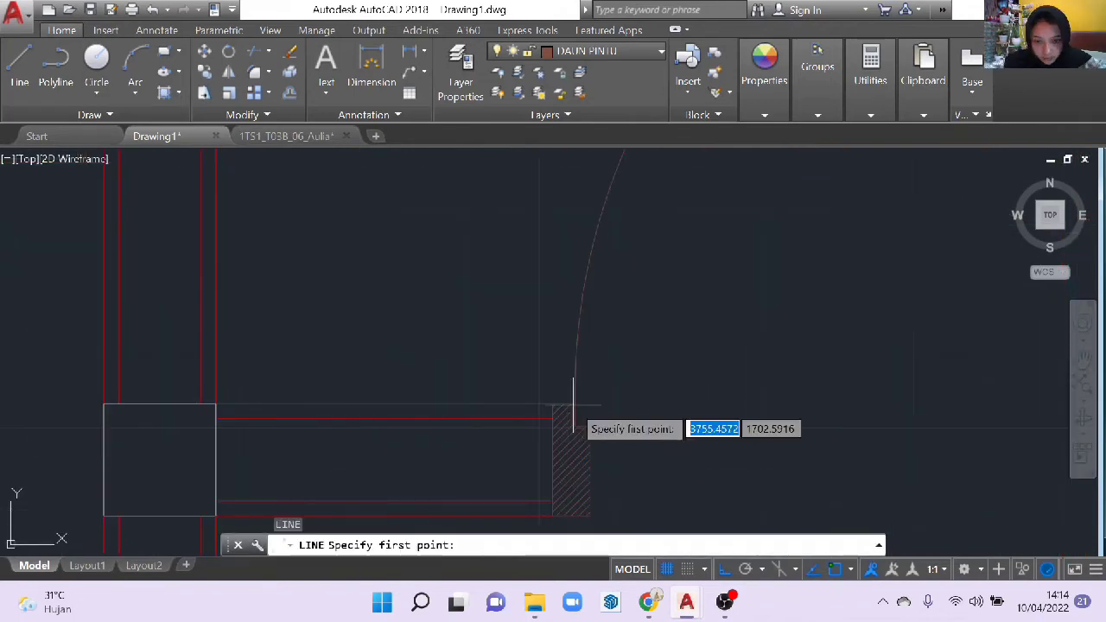
pyautogui.click(575, 360)
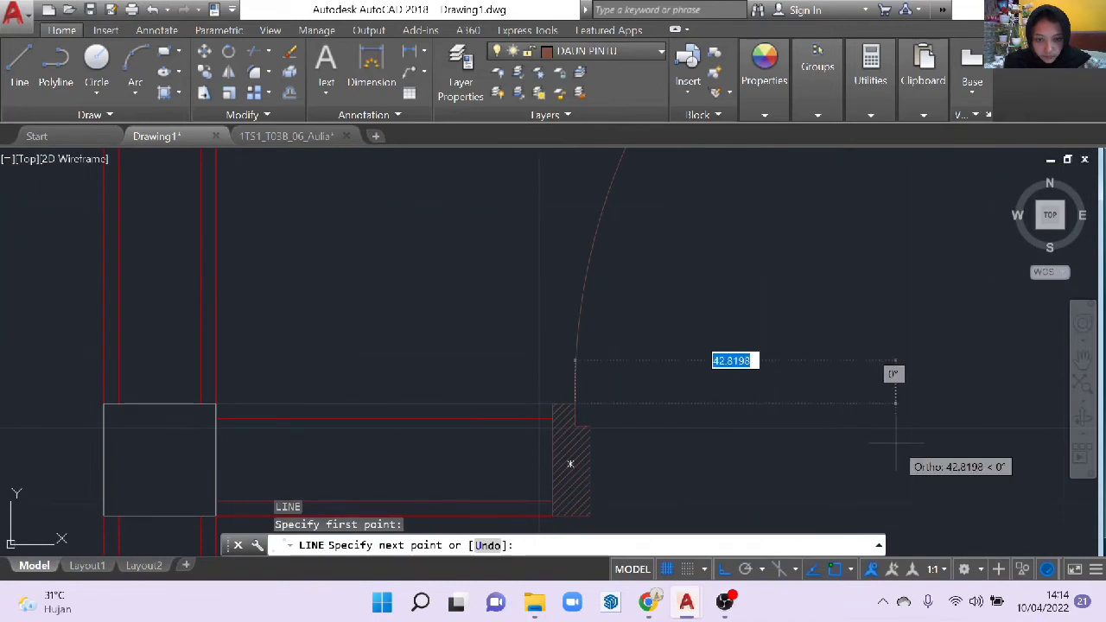
pyautogui.moveTo(896, 443); pyautogui.dragTo(649, 449, button='middle')
pyautogui.click(958, 409)
pyautogui.press('Return')
# - Close the upper east exterior door opening and the front double-door opening with lines along the outer wall face
pyautogui.scroll(-5, 782, 432)
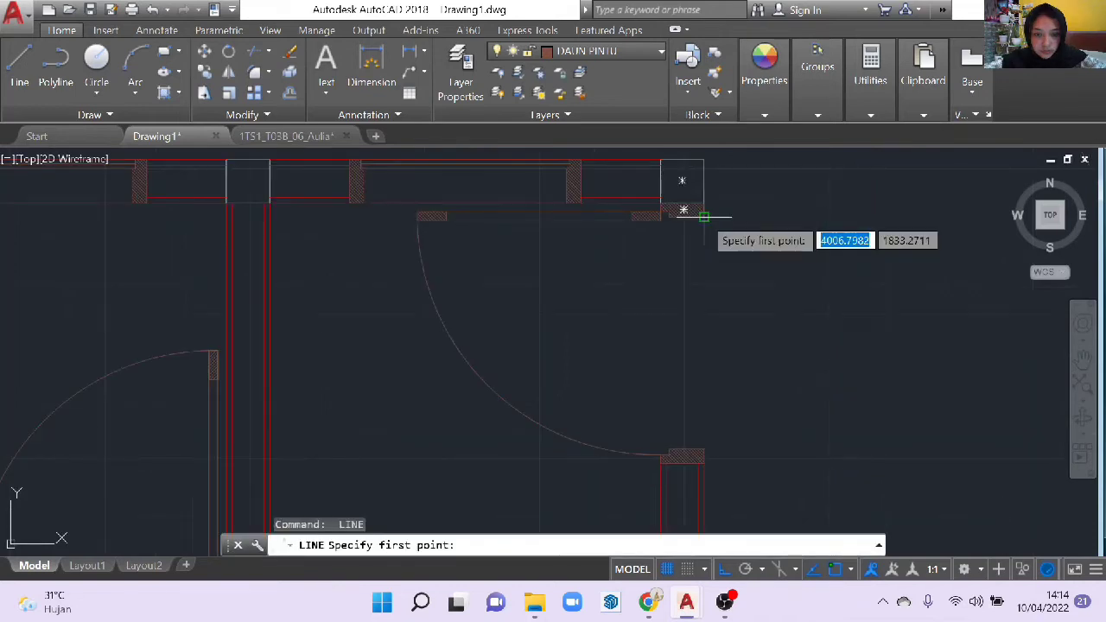
pyautogui.click(704, 216)
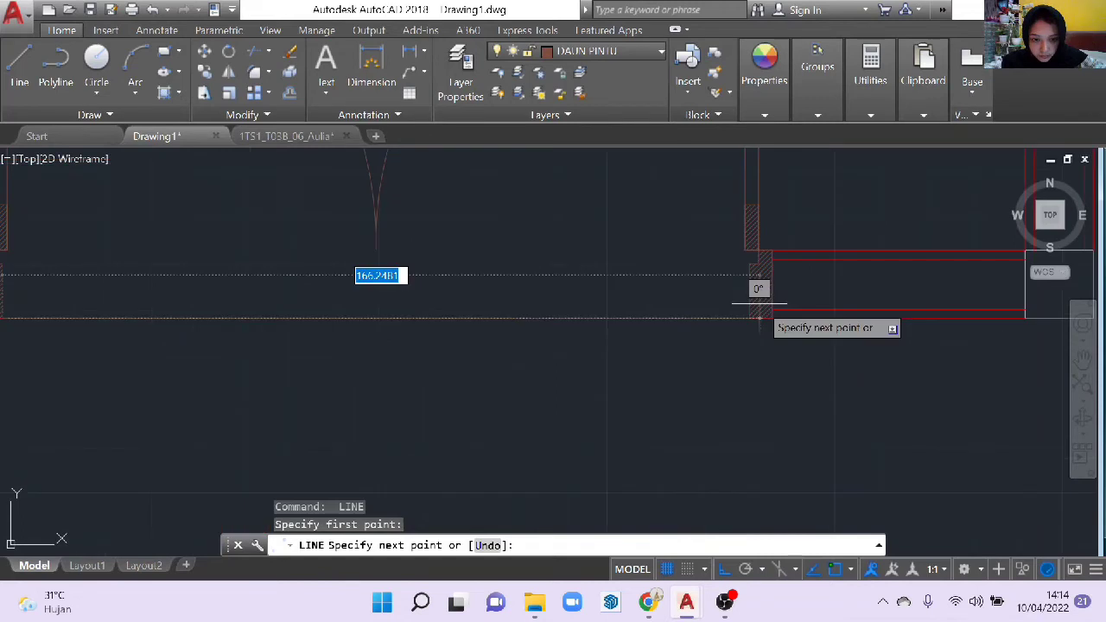
pyautogui.click(759, 318)
pyautogui.scroll(3, 758, 317)
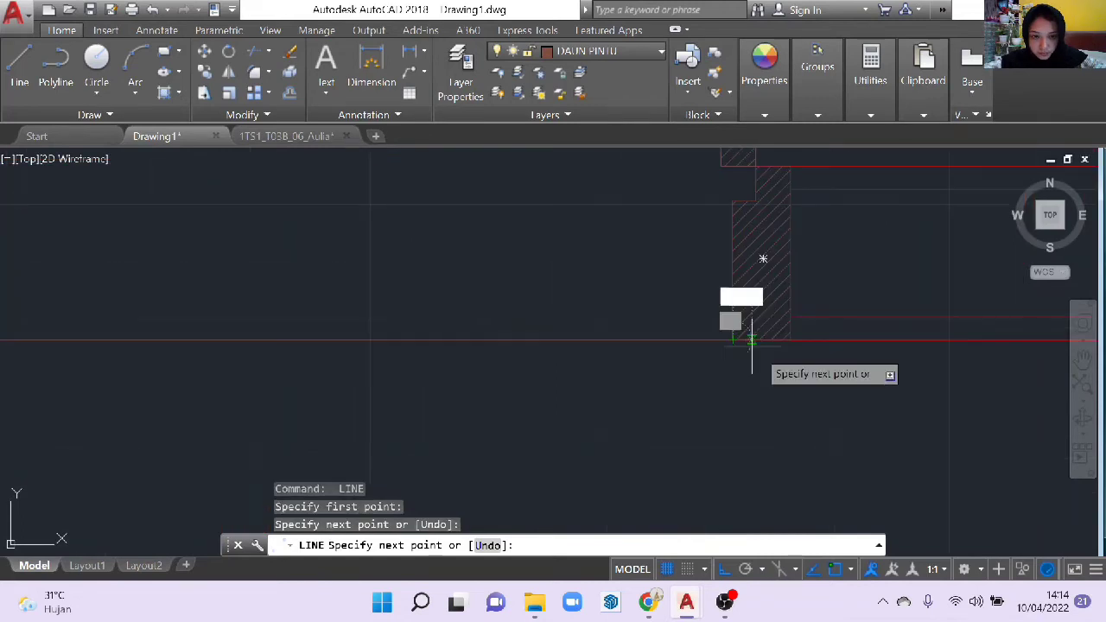
pyautogui.press('Return')
pyautogui.scroll(-4, 751, 341)
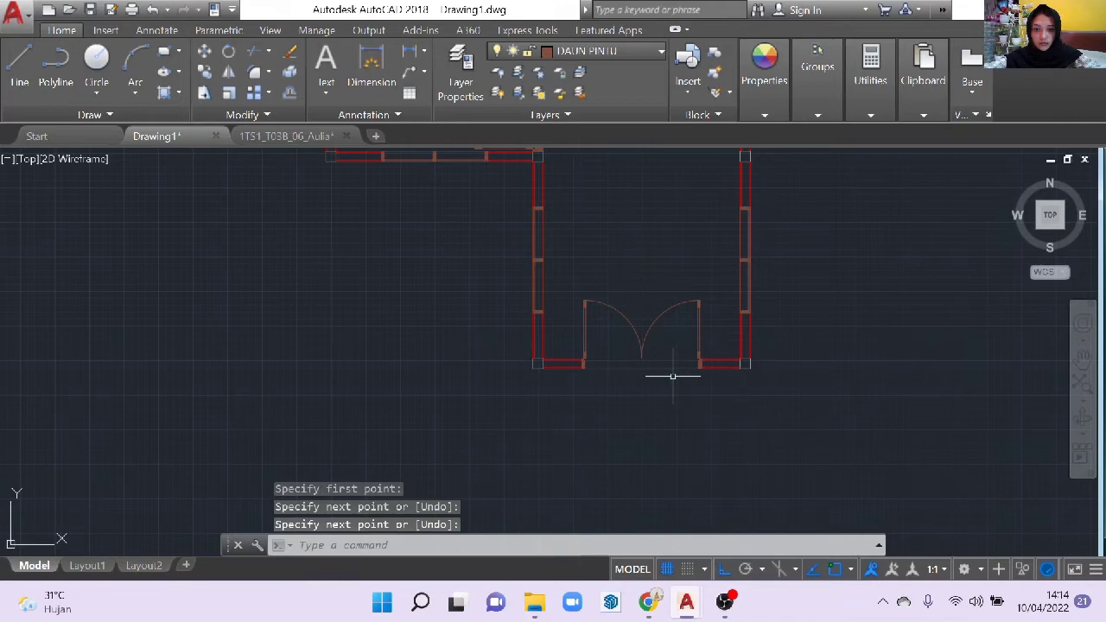
# - Hatch the exterior wall segments between columns and openings with the ANSI32 pattern at scale 1 on the green wall-hatch layer
pyautogui.write('h')
pyautogui.press('Return')
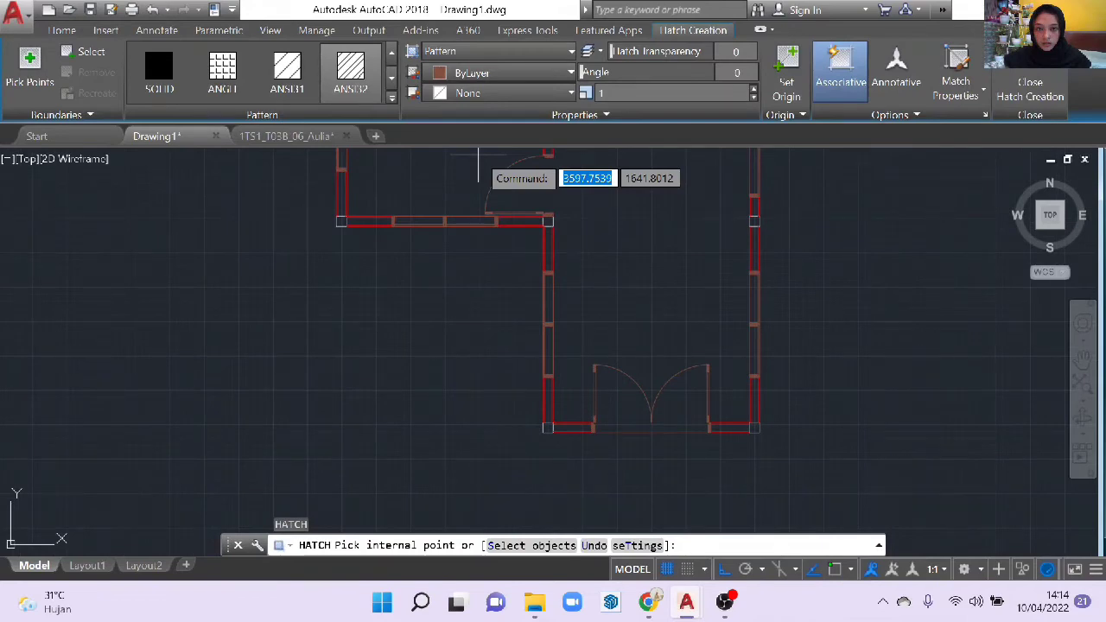
pyautogui.scroll(4, 441, 199)
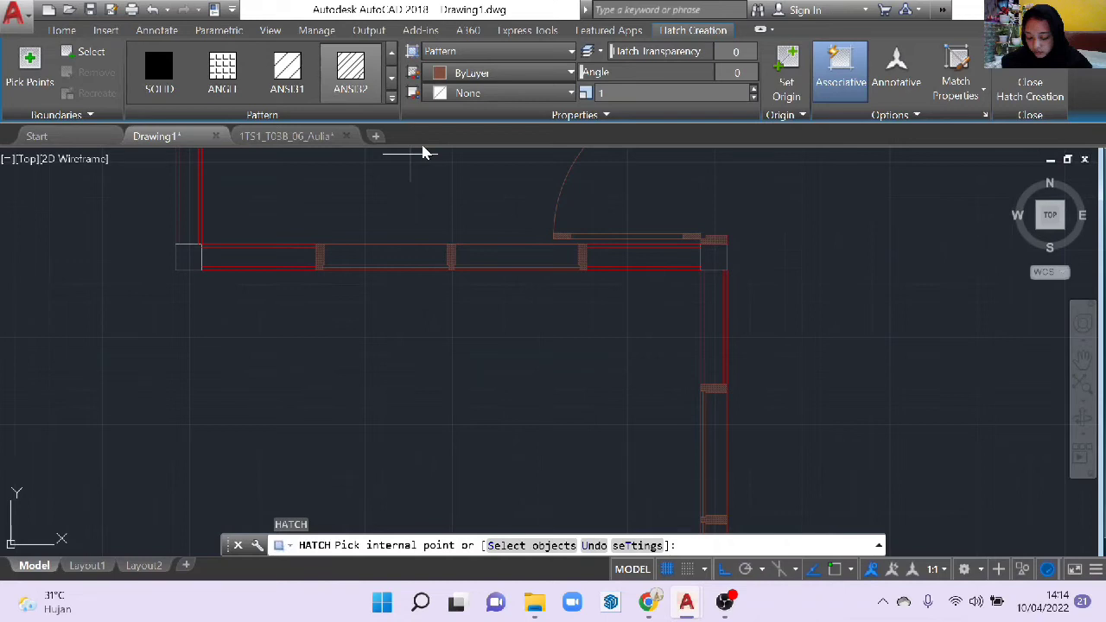
pyautogui.scroll(3, 432, 288)
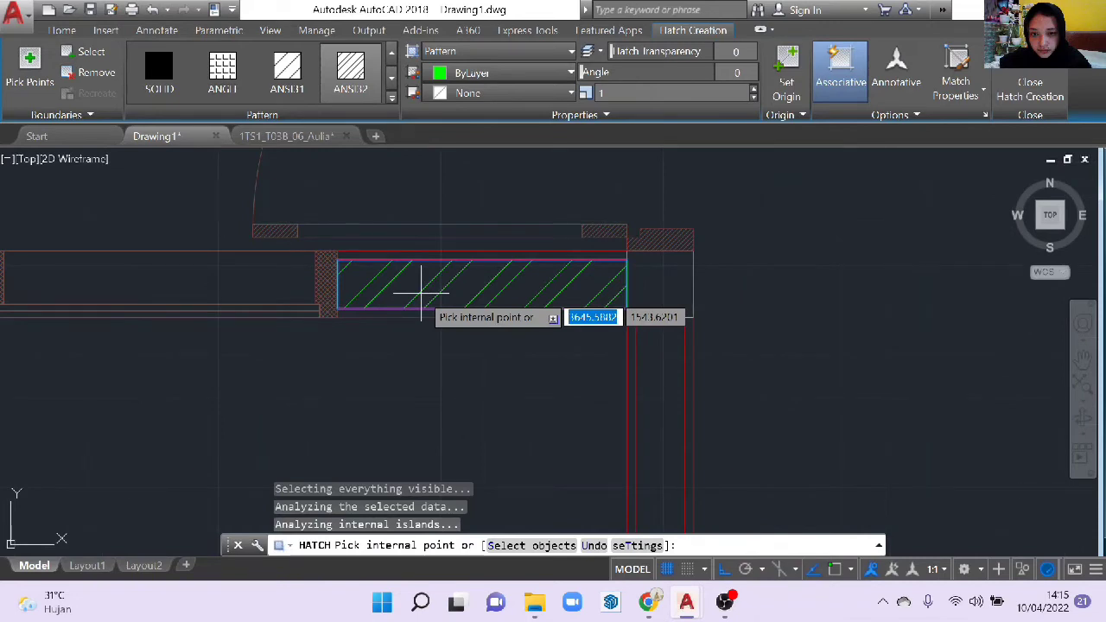
pyautogui.scroll(-3, 507, 291)
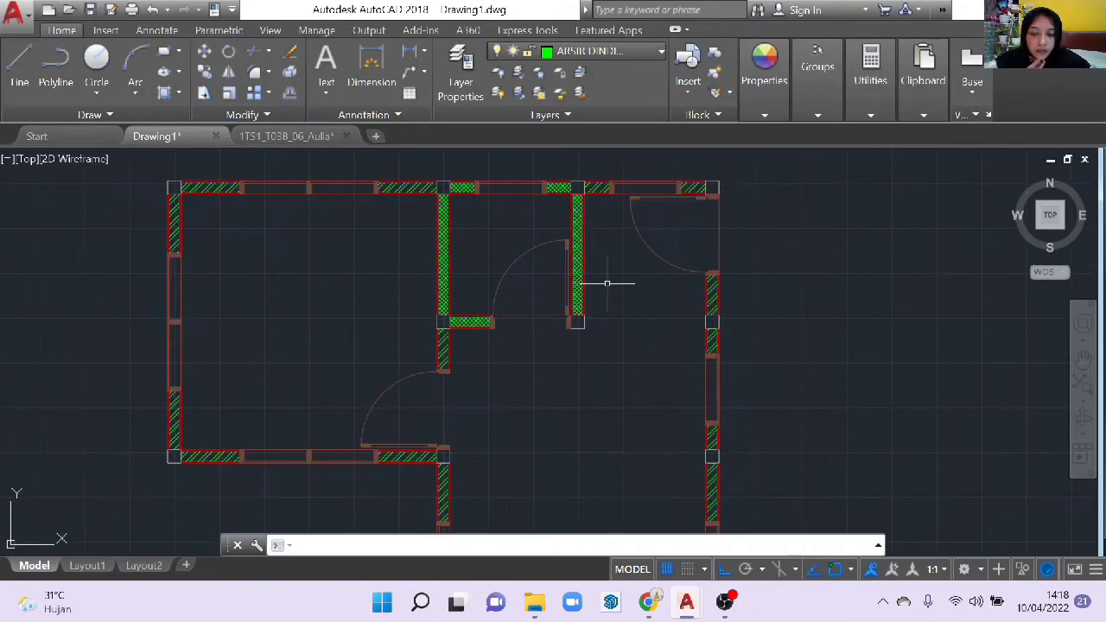
# - Hatch the corner column below the large room's door with the AR-CONC pattern
pyautogui.scroll(-3, 604, 285)
pyautogui.scroll(4, 604, 285)
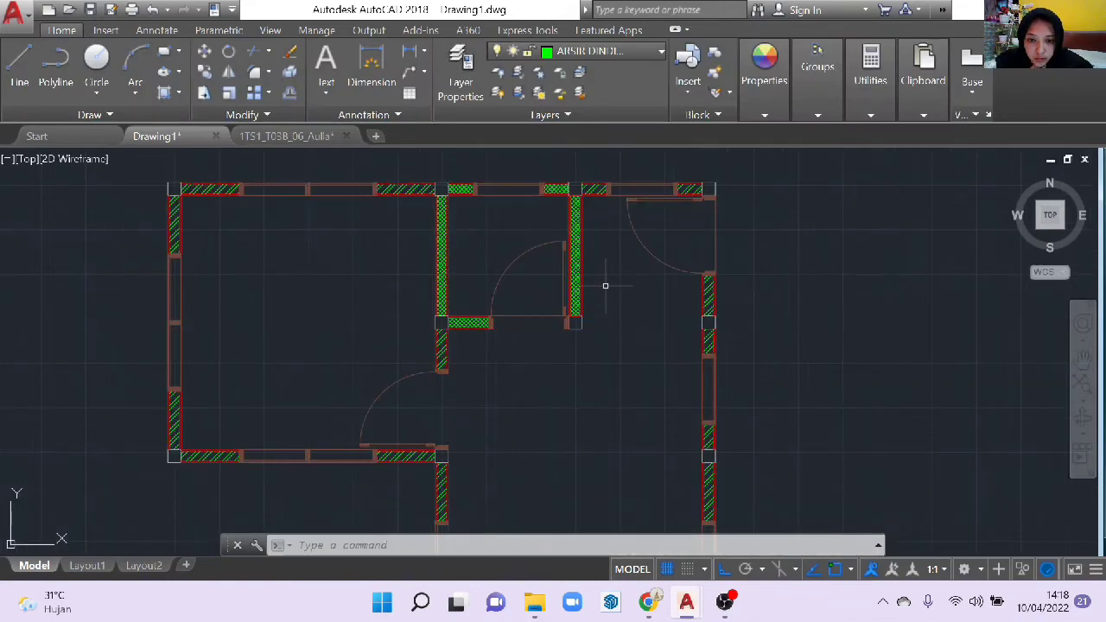
pyautogui.moveTo(585, 289); pyautogui.dragTo(608, 247, button='middle')
pyautogui.scroll(2, 468, 352)
pyautogui.moveTo(467, 353); pyautogui.dragTo(530, 274, button='middle')
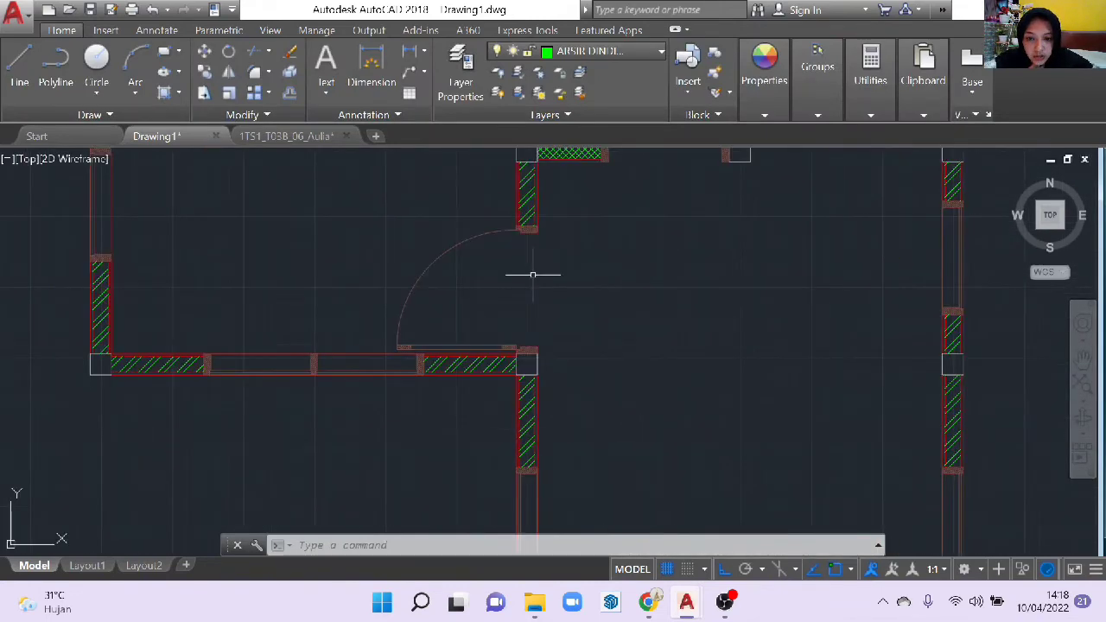
pyautogui.scroll(2, 530, 274)
pyautogui.scroll(-2, 530, 273)
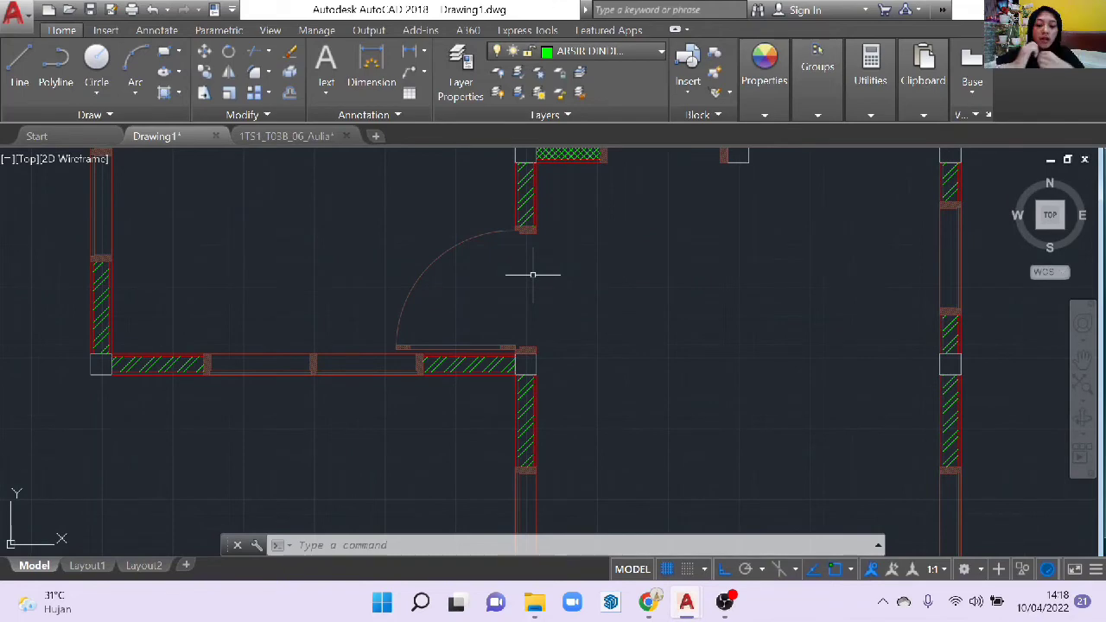
pyautogui.write('h')
pyautogui.press('Escape')
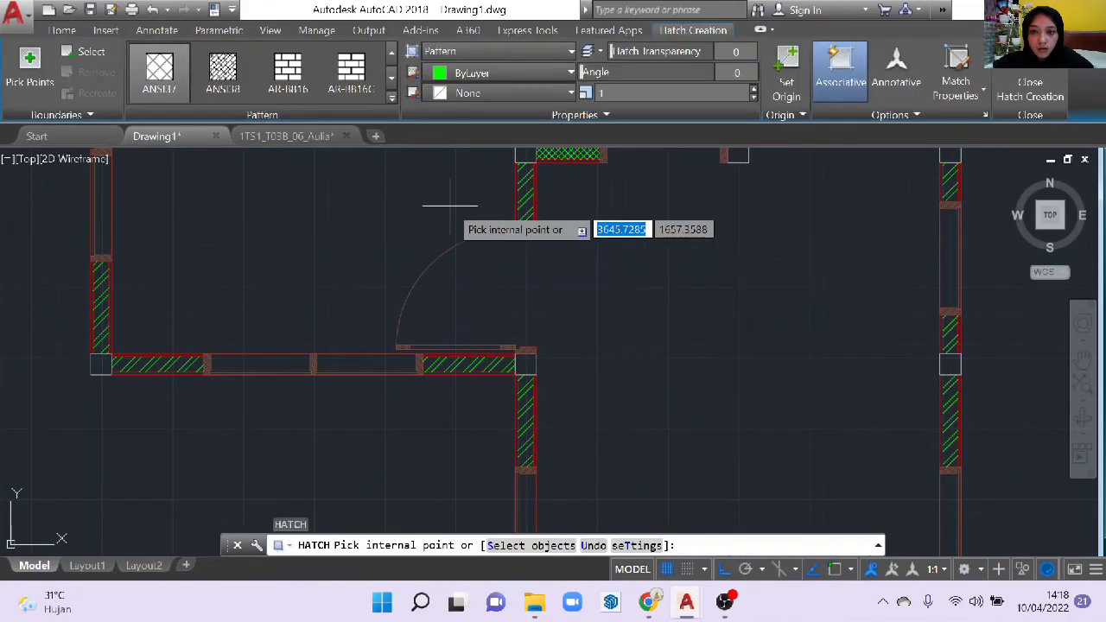
pyautogui.click(391, 77)
pyautogui.click(391, 55)
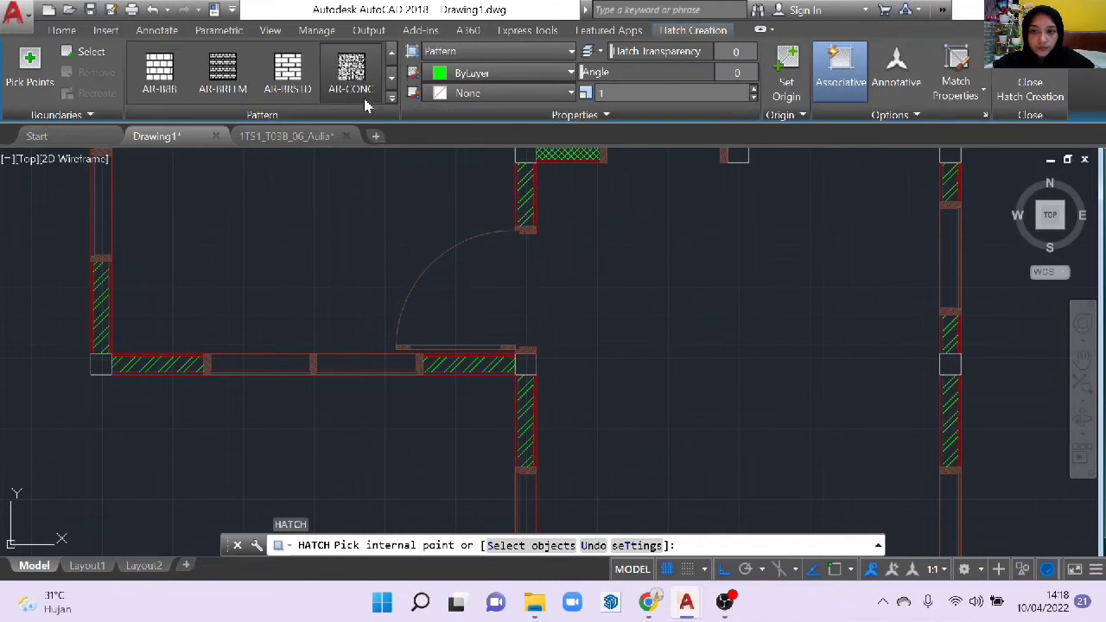
pyautogui.click(359, 89)
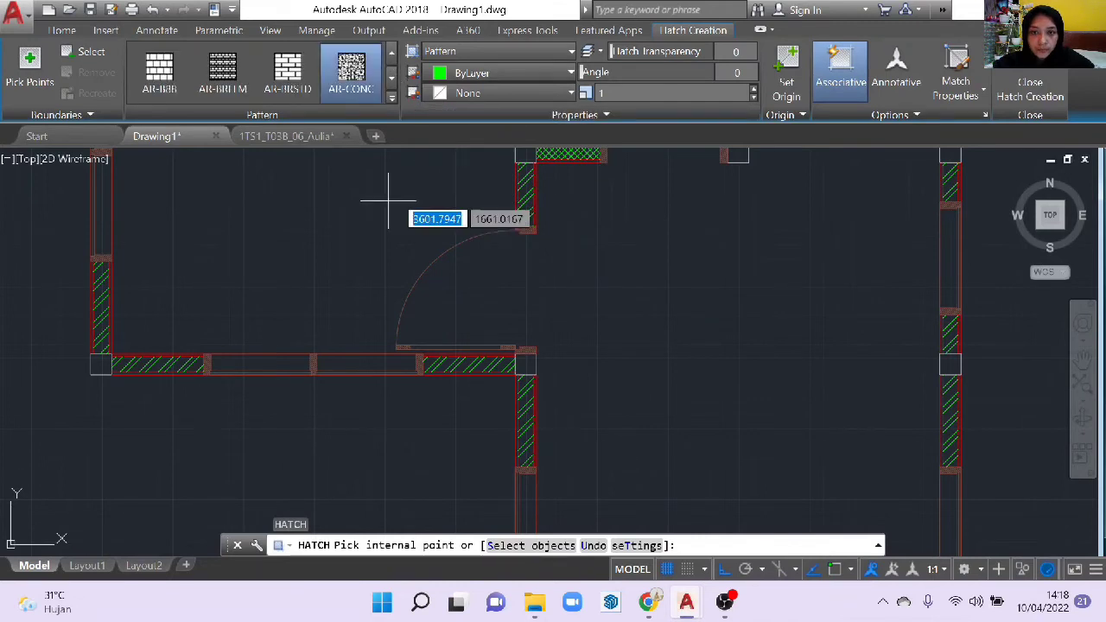
pyautogui.scroll(2, 510, 356)
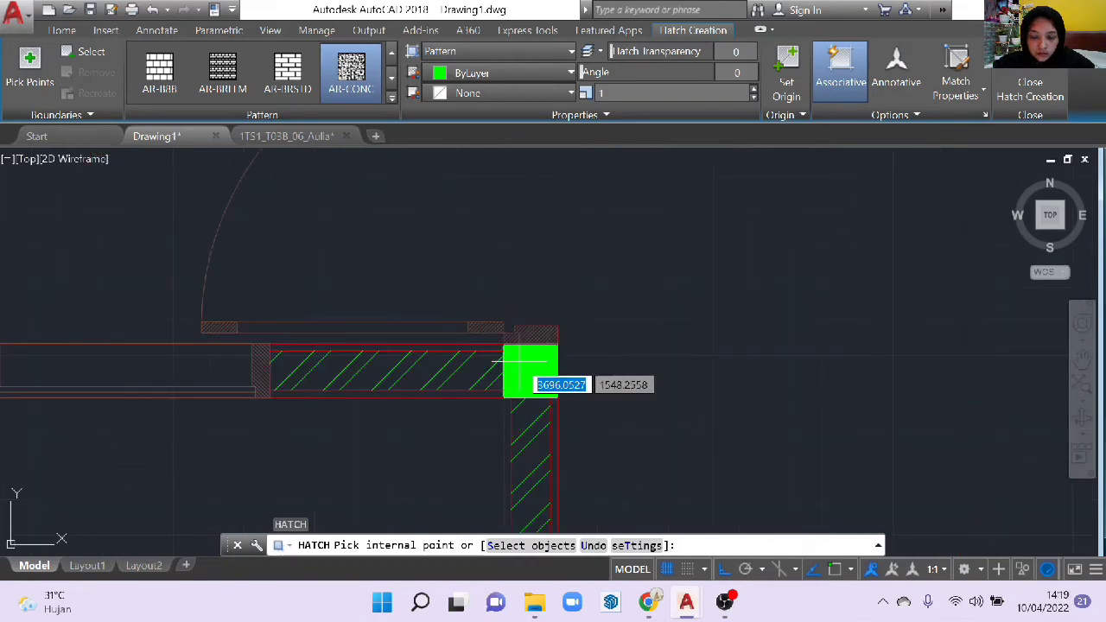
pyautogui.click(521, 358)
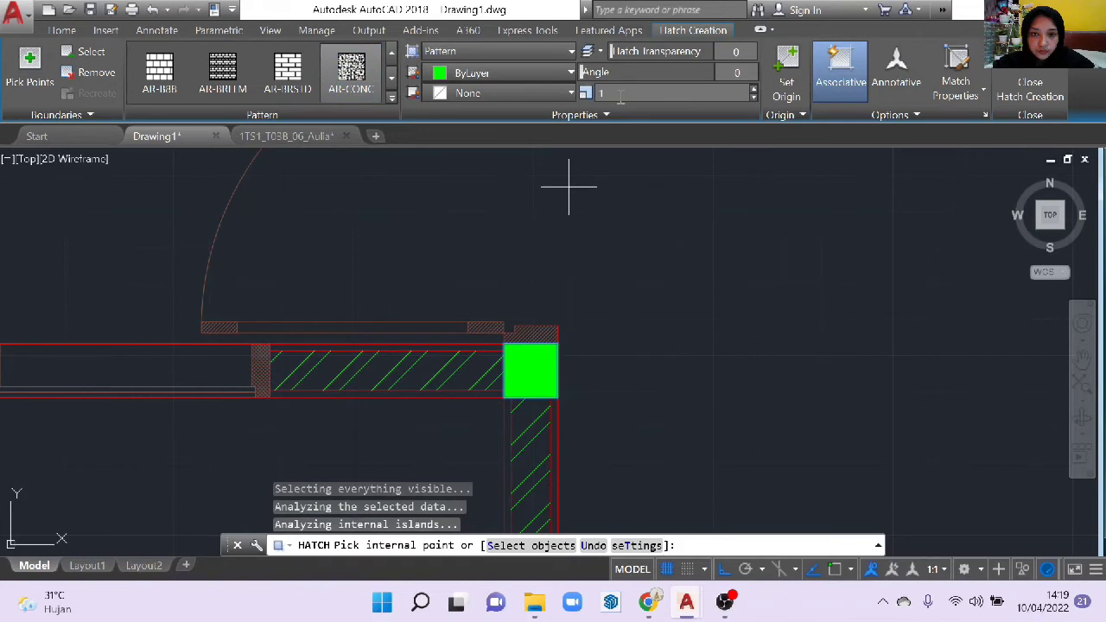
# - Set the column hatch's pattern scale to 0.05 and finish the hatch
pyautogui.click(620, 94)
pyautogui.write('0.05')
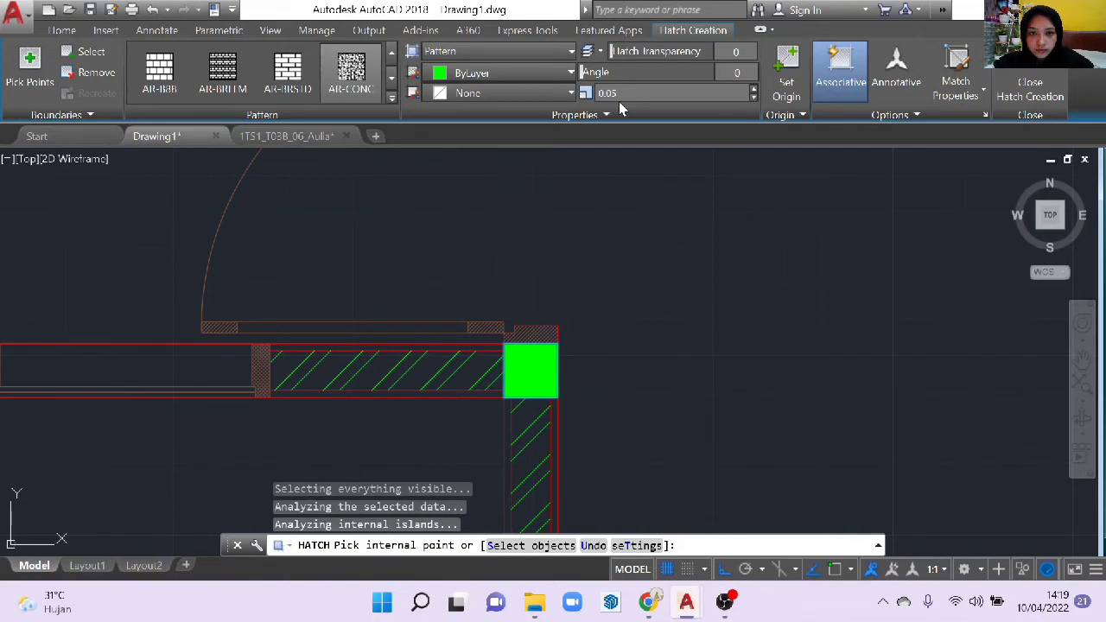
pyautogui.click(618, 95)
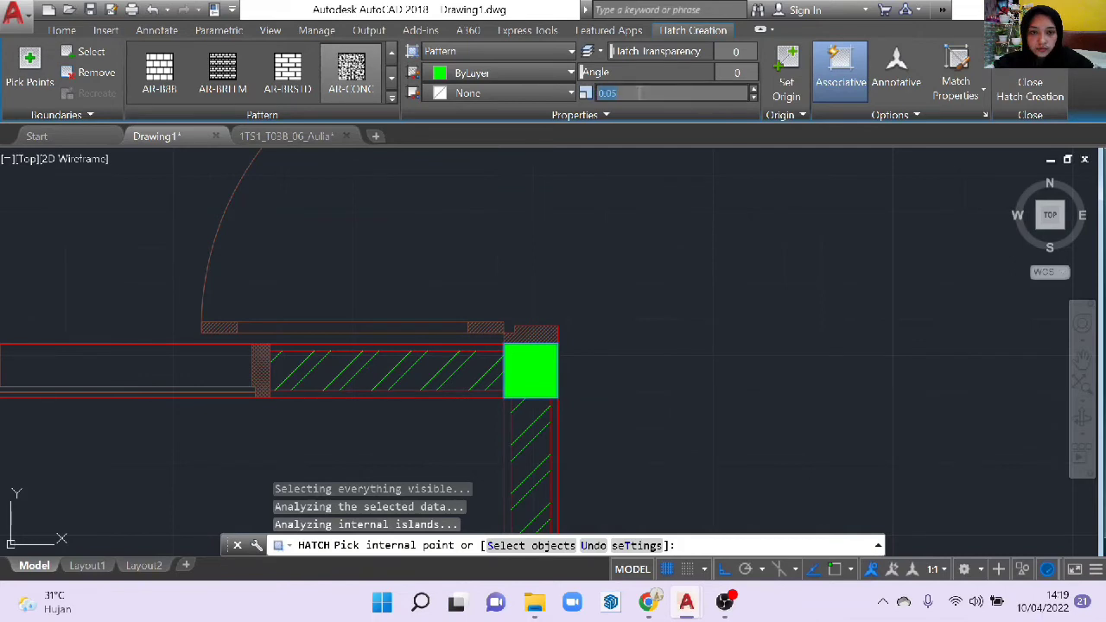
pyautogui.click(635, 94)
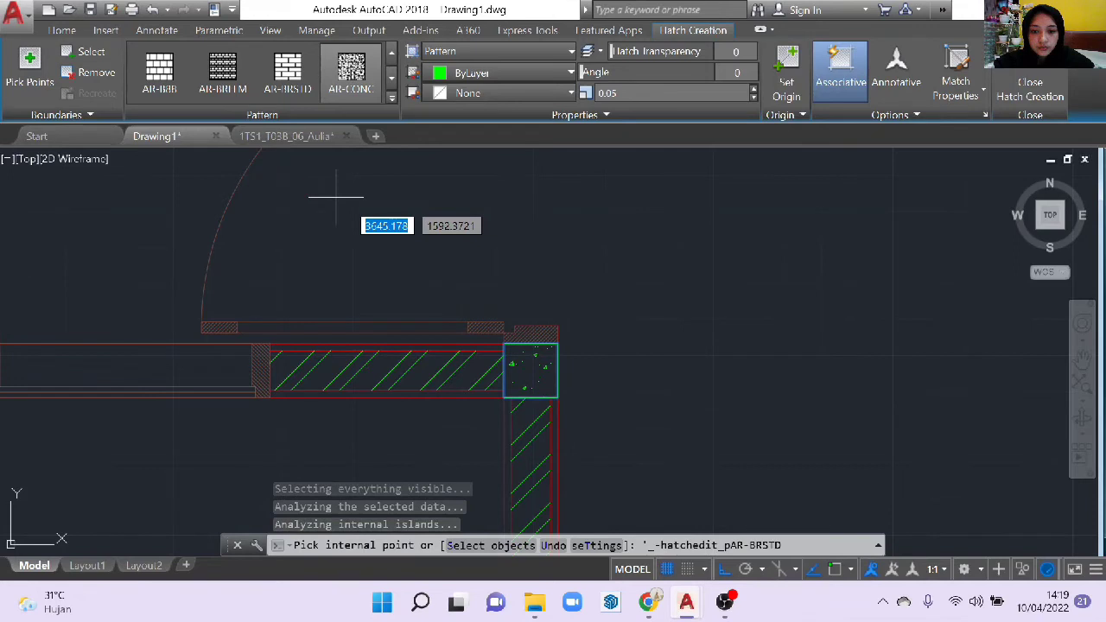
pyautogui.press('Return')
pyautogui.scroll(2, 533, 357)
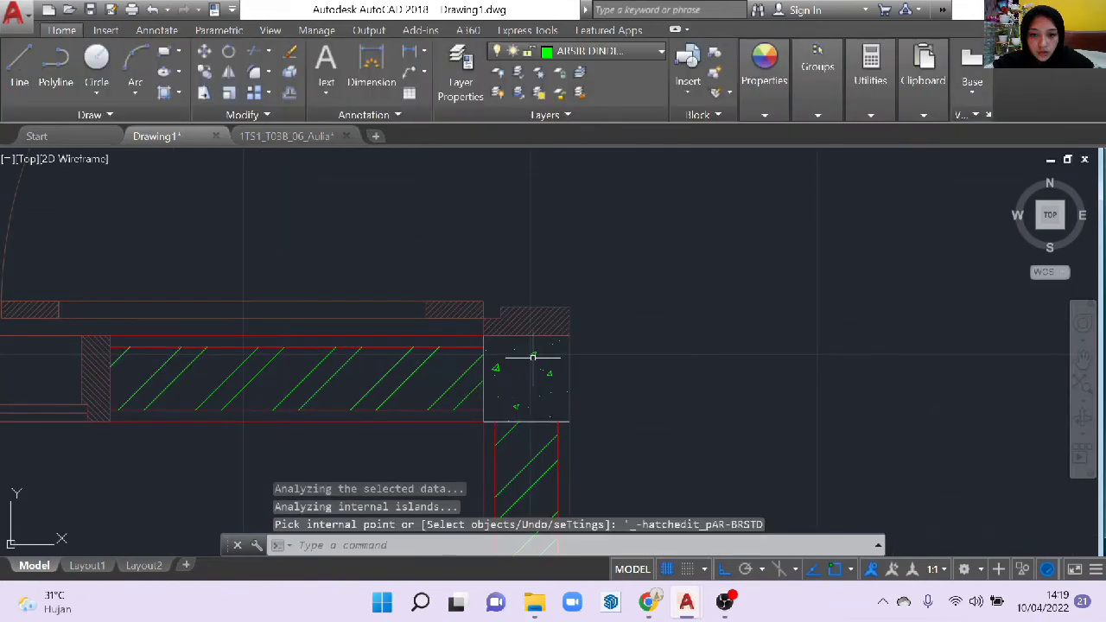
# - Assign the corner column's concrete hatch to the ASIR KOLOM layer and hatch the other columns with AR-CONC at scale 0.05
pyautogui.click(533, 357)
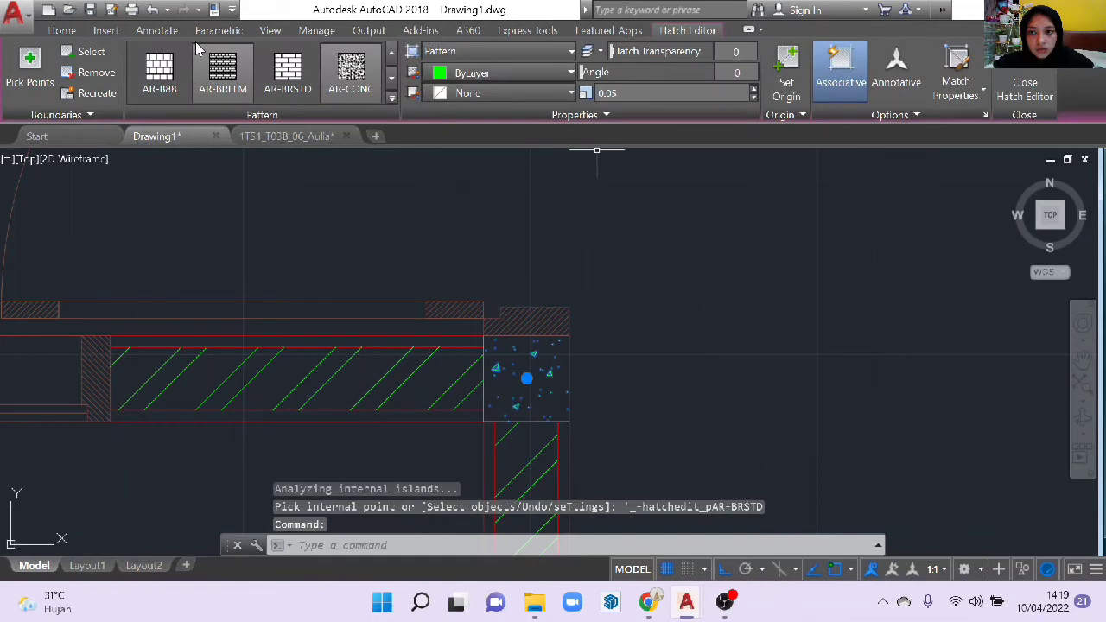
pyautogui.click(62, 30)
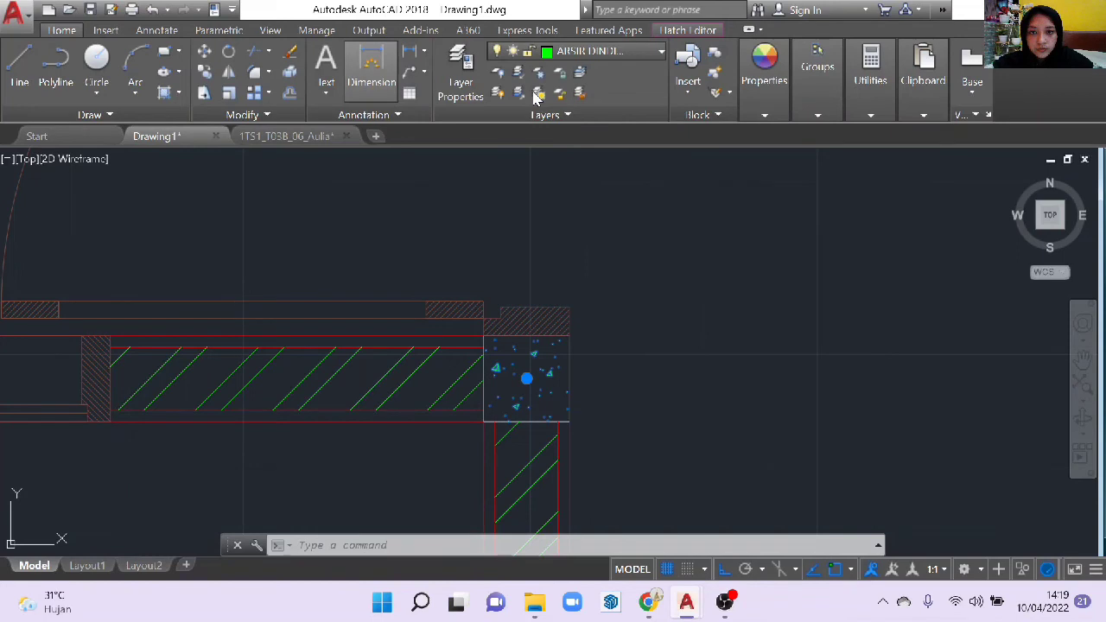
pyautogui.click(595, 51)
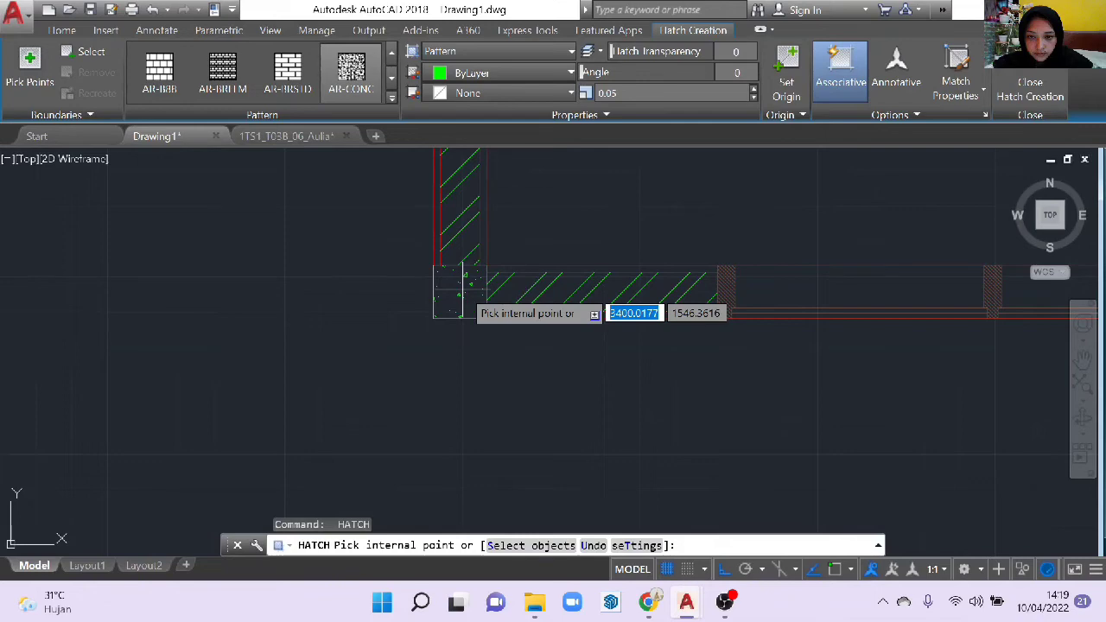
pyautogui.press('Escape')
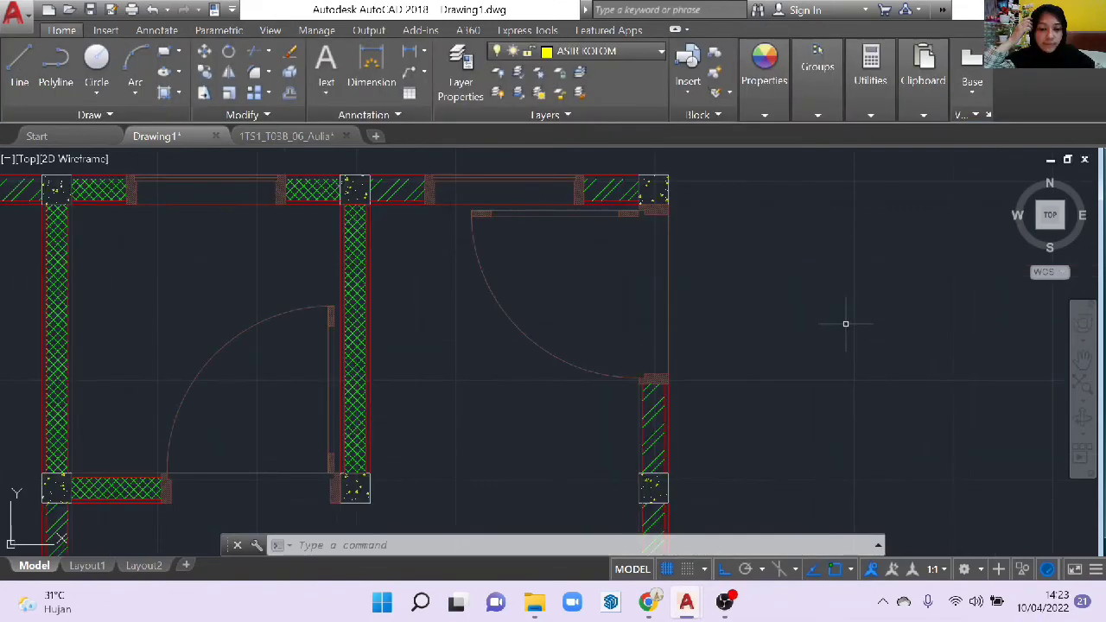
# - Dimension the vertical distance between the centres of the upper-right corner column and the column below it, outside the east wall
pyautogui.scroll(-4, 844, 324)
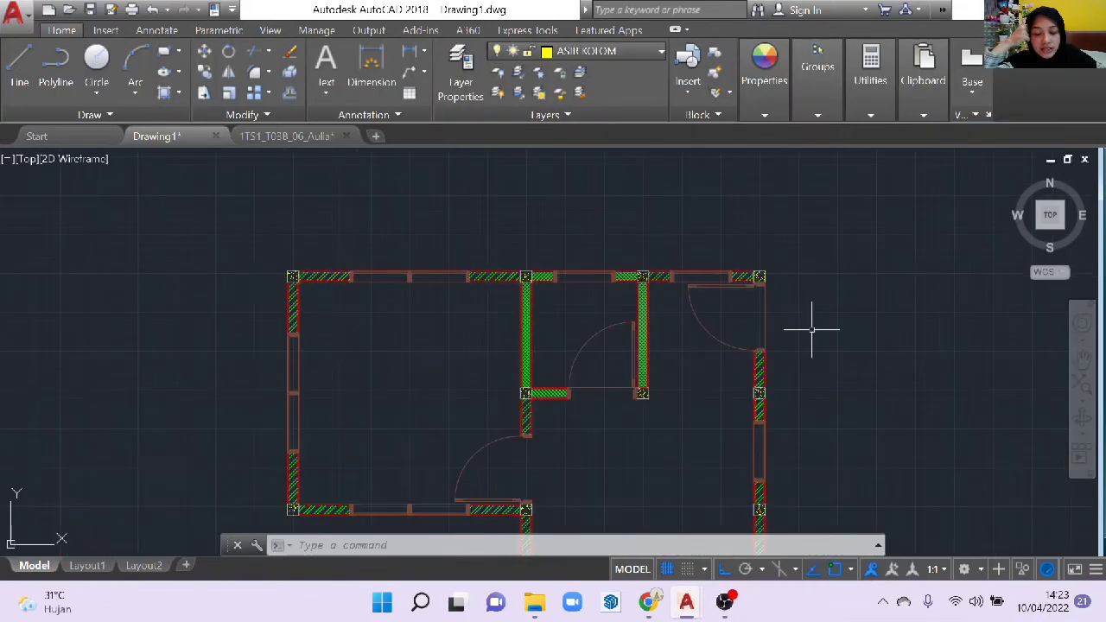
pyautogui.scroll(2, 812, 326)
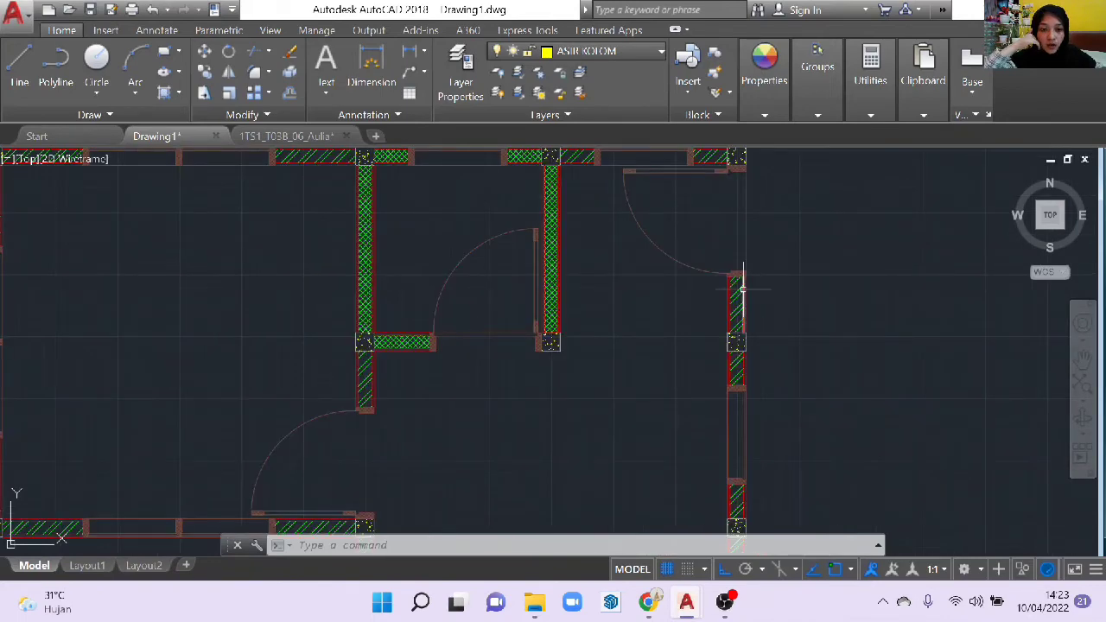
pyautogui.moveTo(741, 289); pyautogui.dragTo(606, 435, button='middle')
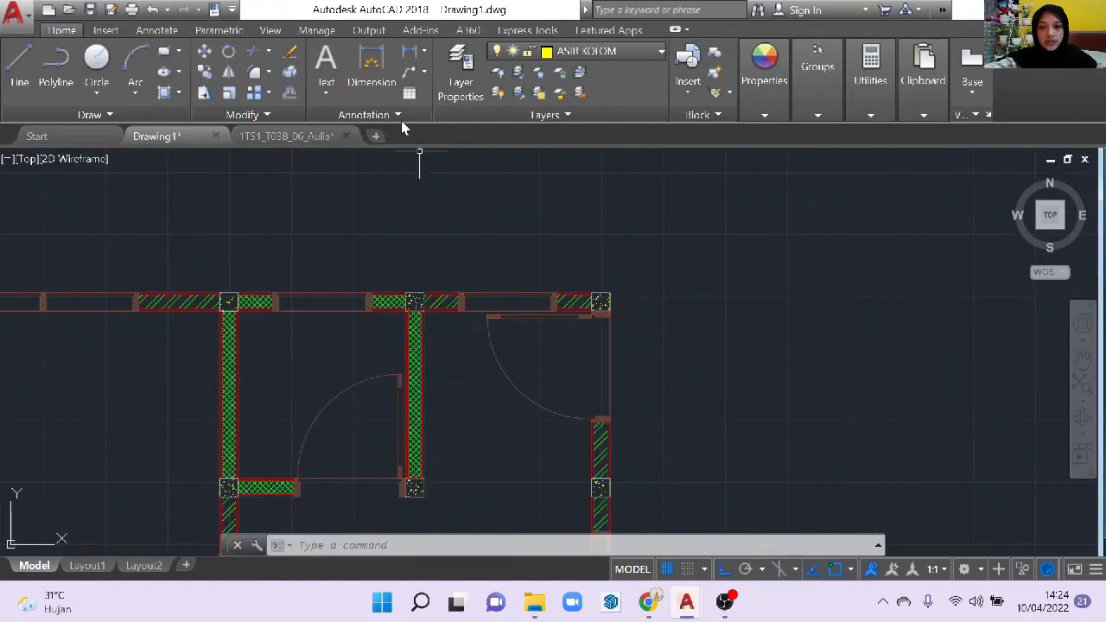
pyautogui.click(372, 65)
pyautogui.scroll(5, 574, 293)
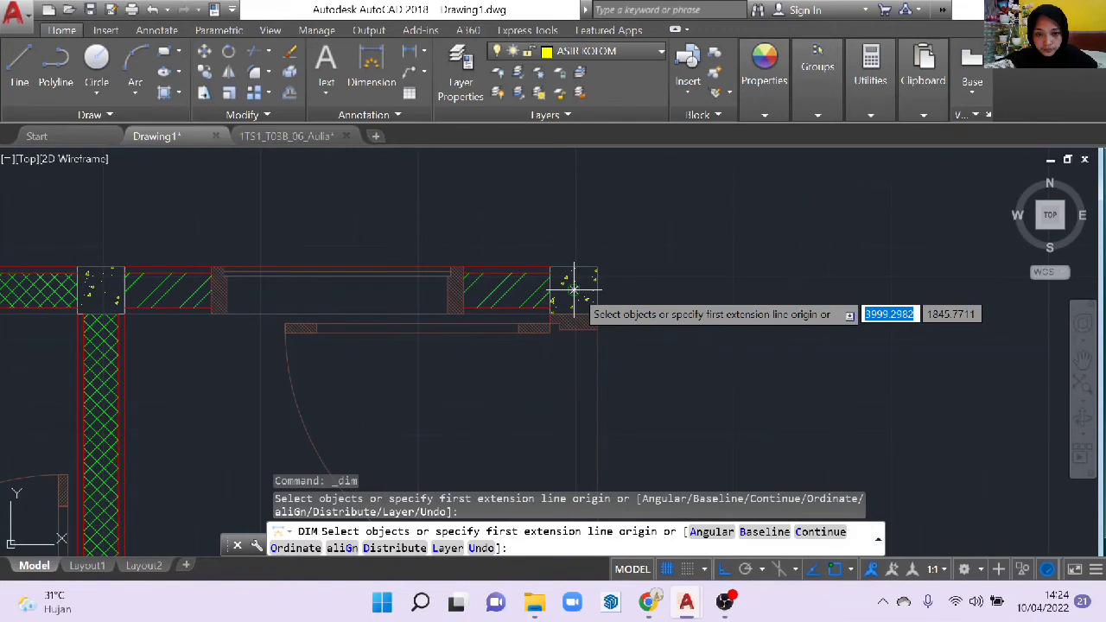
pyautogui.click(573, 290)
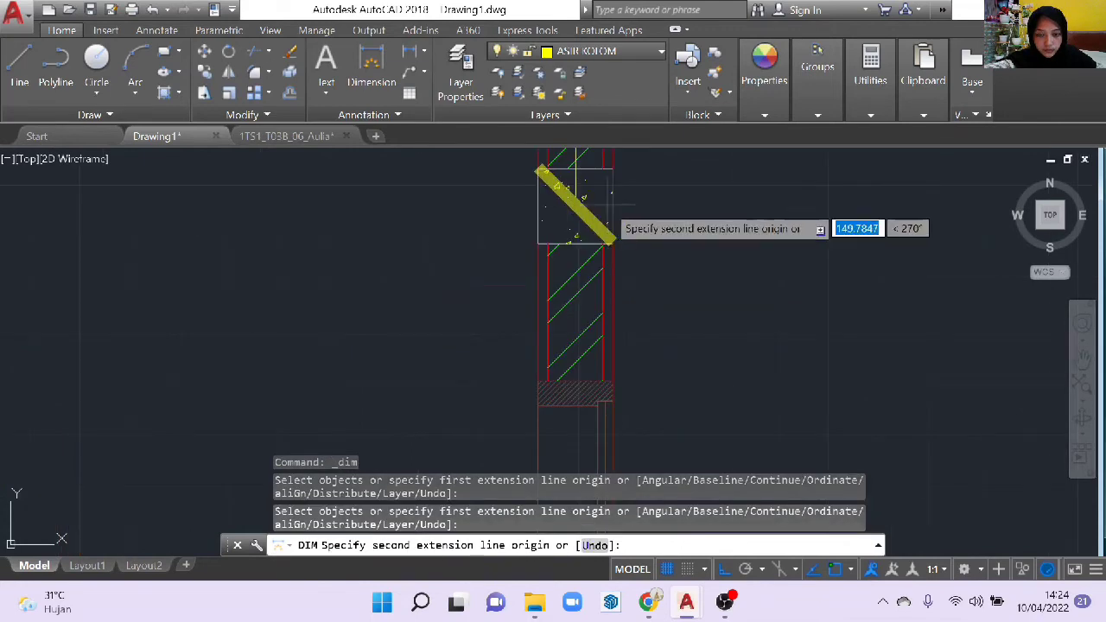
pyautogui.scroll(-2, 604, 205)
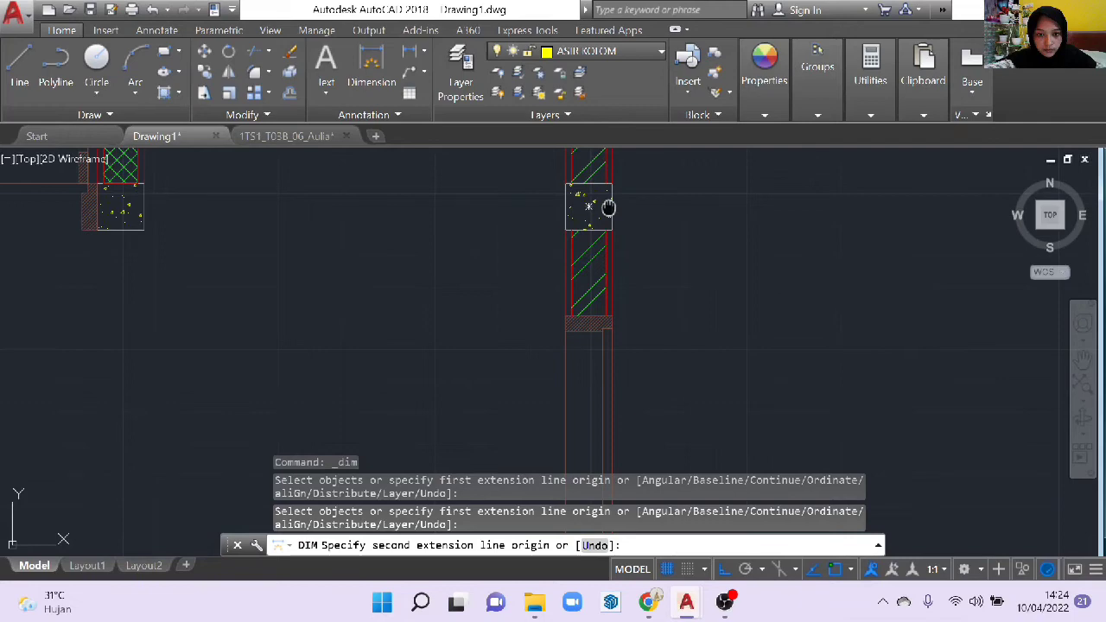
pyautogui.moveTo(608, 207); pyautogui.dragTo(618, 314, button='middle')
pyautogui.scroll(-2, 618, 315)
pyautogui.click(611, 314)
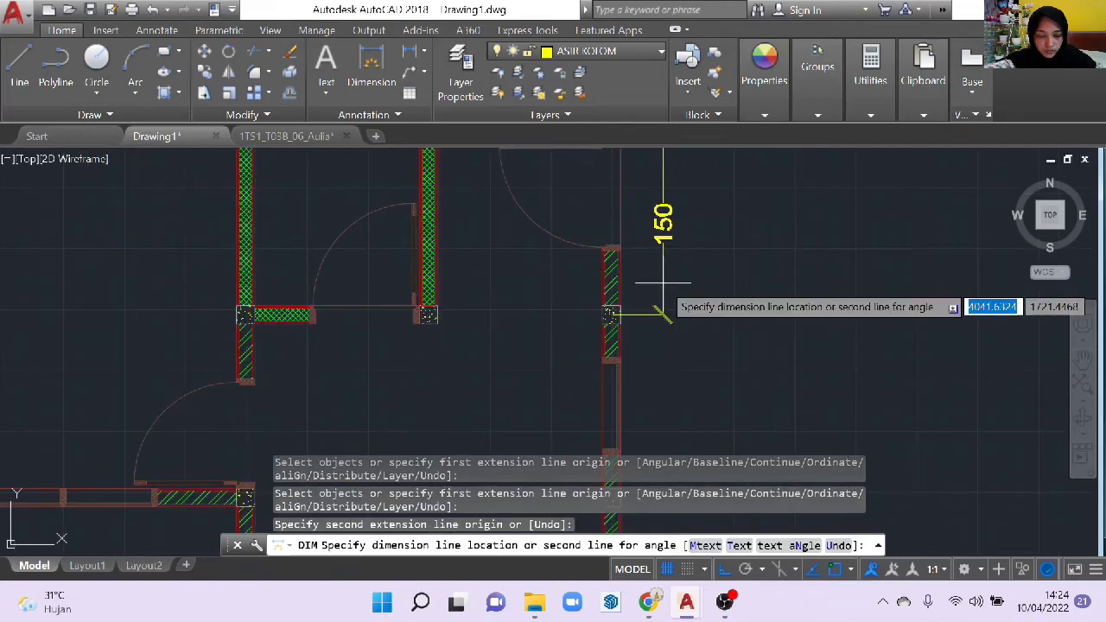
pyautogui.click(662, 283)
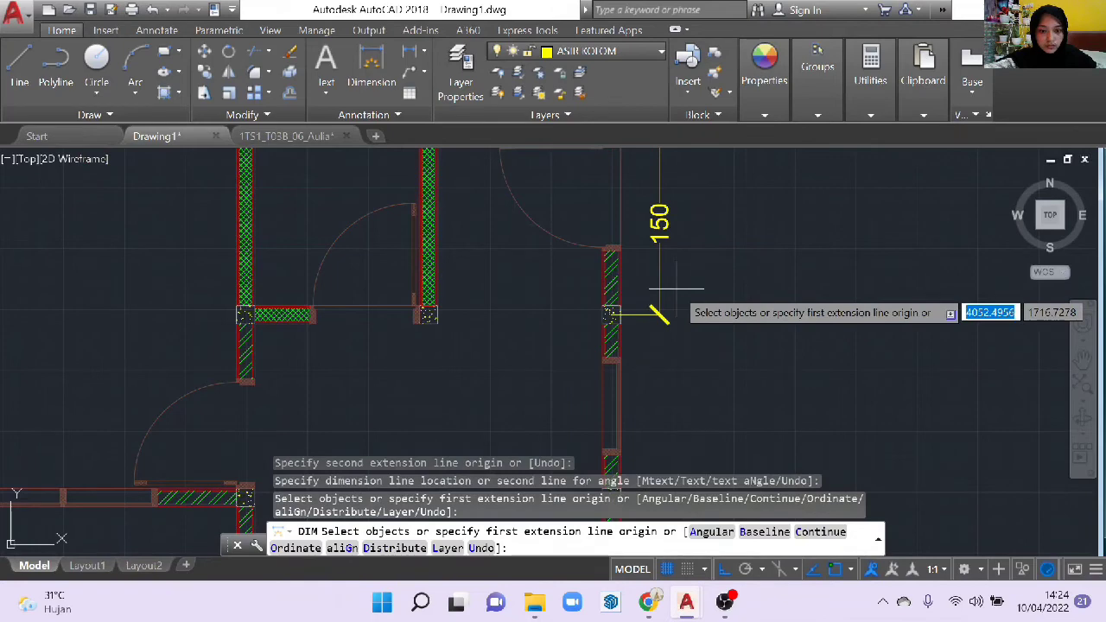
# - Dimension the vertical distance between the next two column centres further down the east wall
pyautogui.scroll(-2, 674, 359)
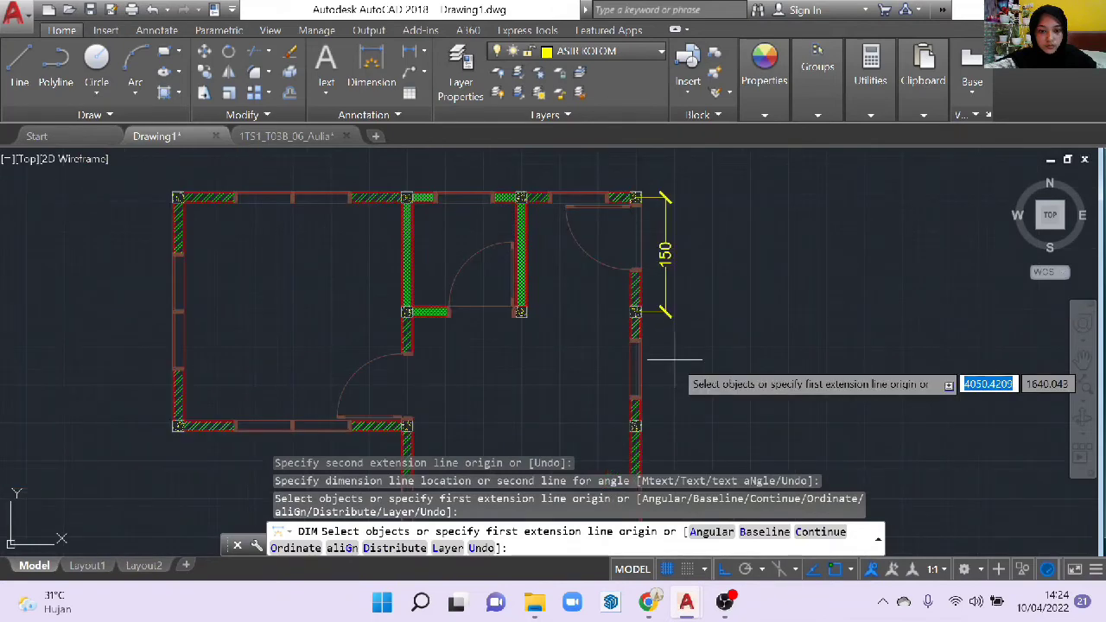
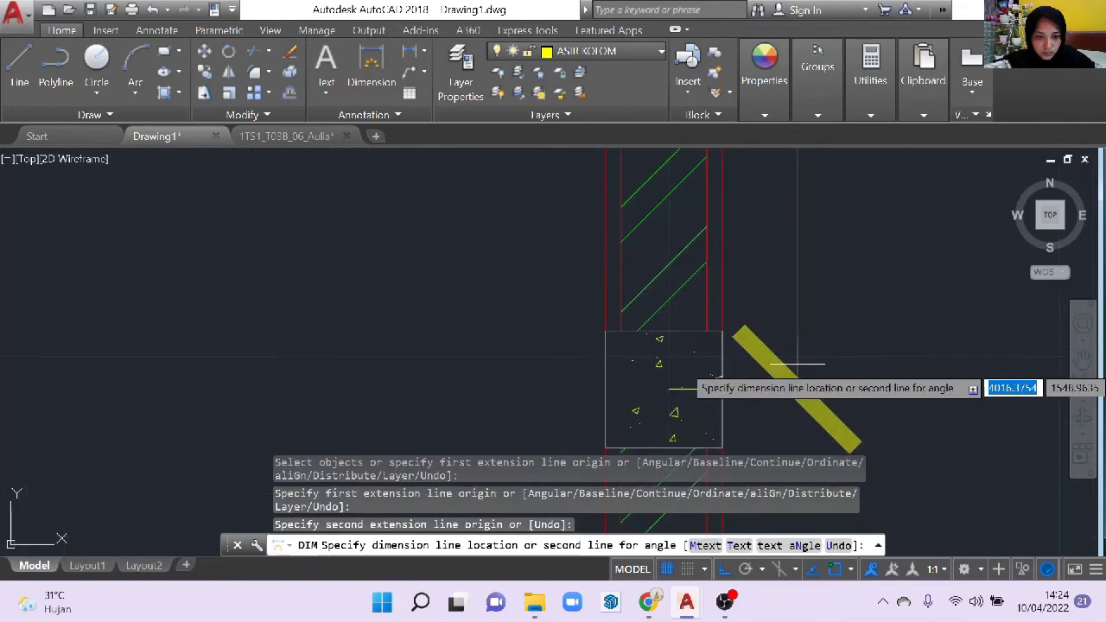
pyautogui.scroll(-3, 797, 364)
pyautogui.scroll(3, 804, 430)
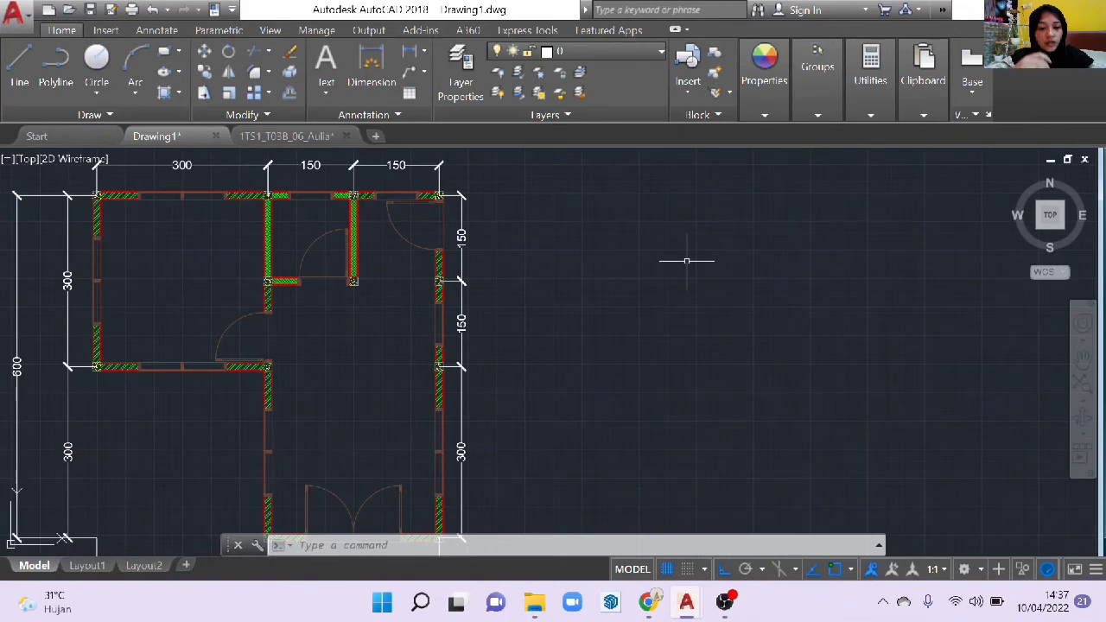
# - Draw a circle of radius 30 in the empty area east of the floor plan
pyautogui.scroll(-3, 639, 262)
pyautogui.moveTo(613, 293)
pyautogui.mouseDown(button='middle')
pyautogui.moveTo(653, 294)
pyautogui.moveTo(662, 340)
pyautogui.mouseUp(button='middle')
pyautogui.scroll(2, 649, 292)
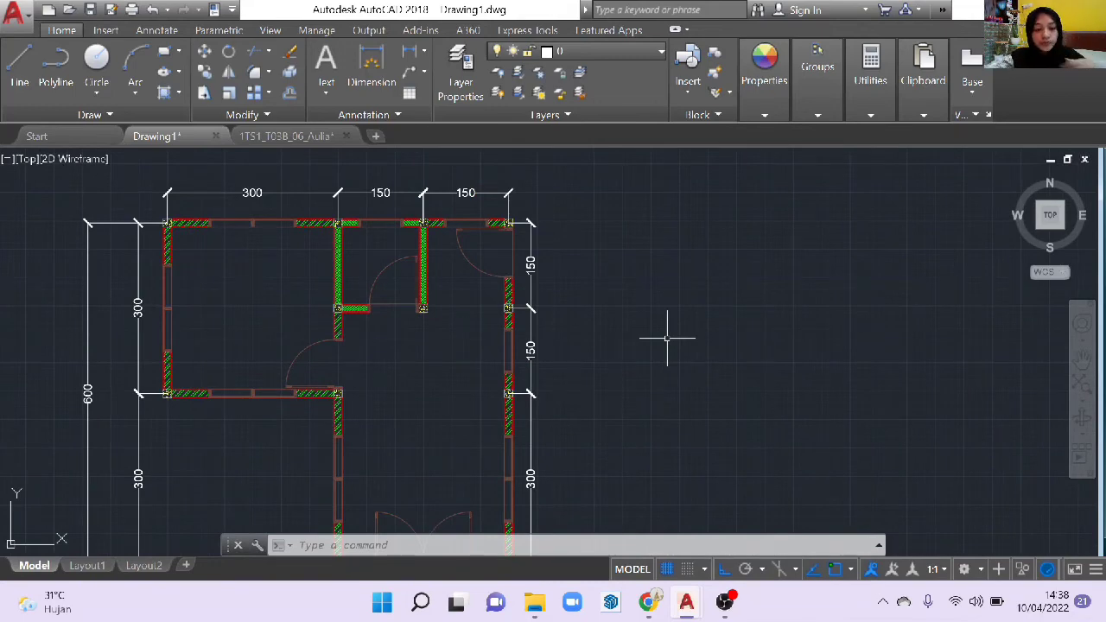
pyautogui.click(97, 59)
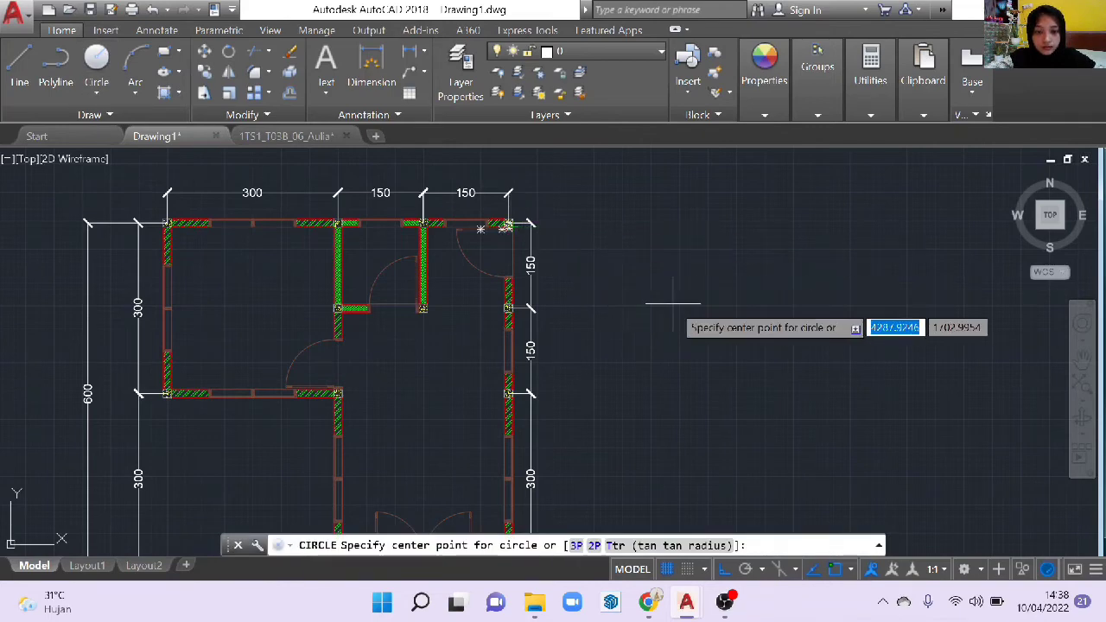
pyautogui.click(684, 304)
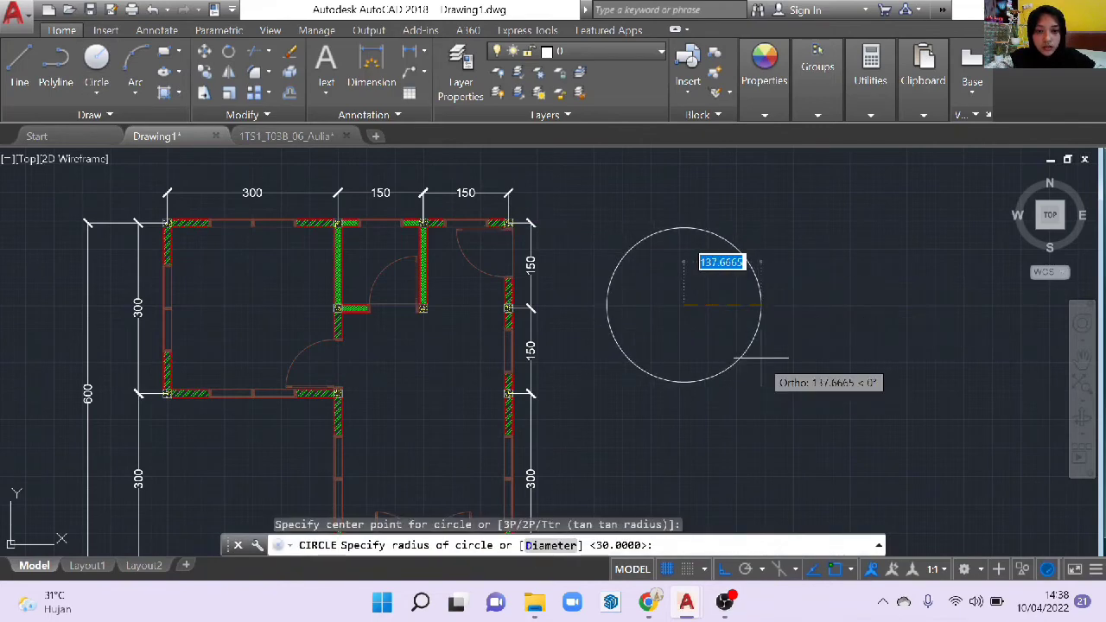
pyautogui.write('30')
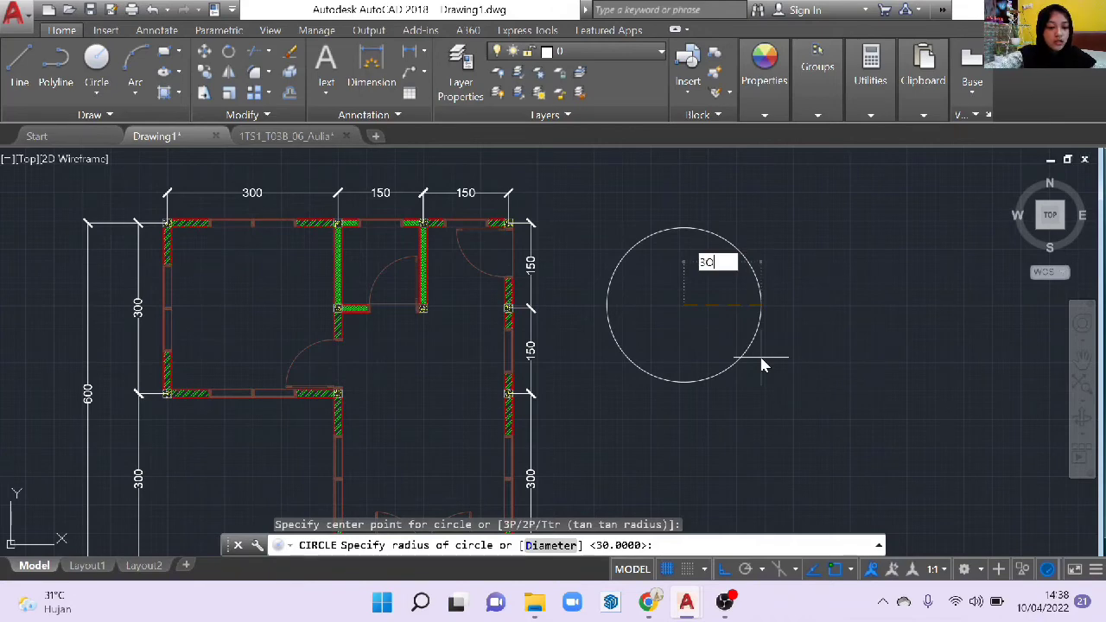
pyautogui.press('Return')
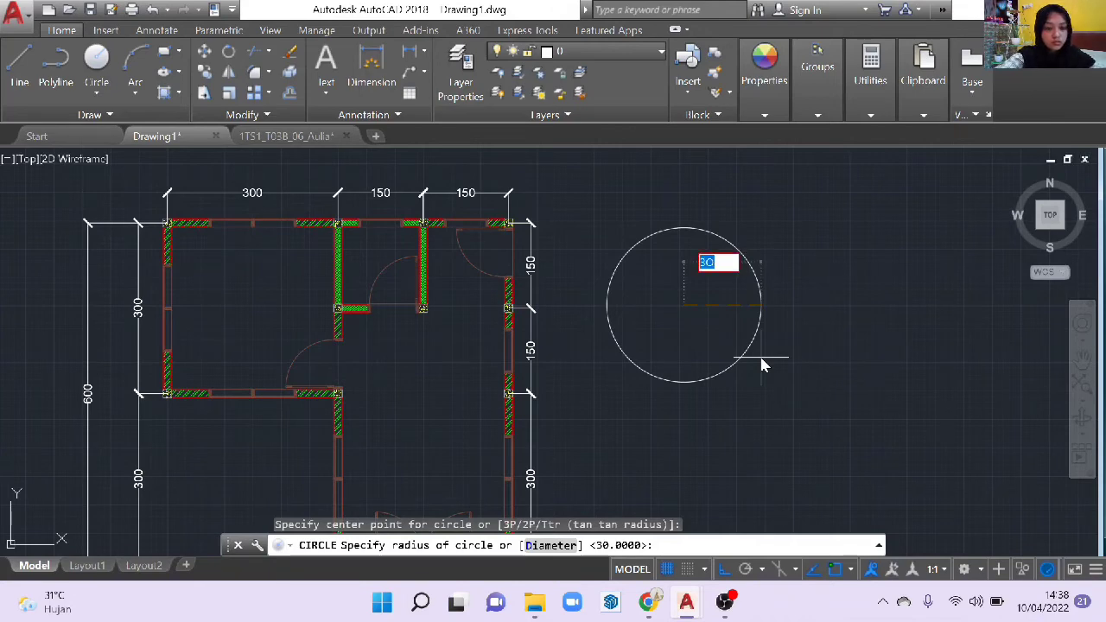
pyautogui.write('30')
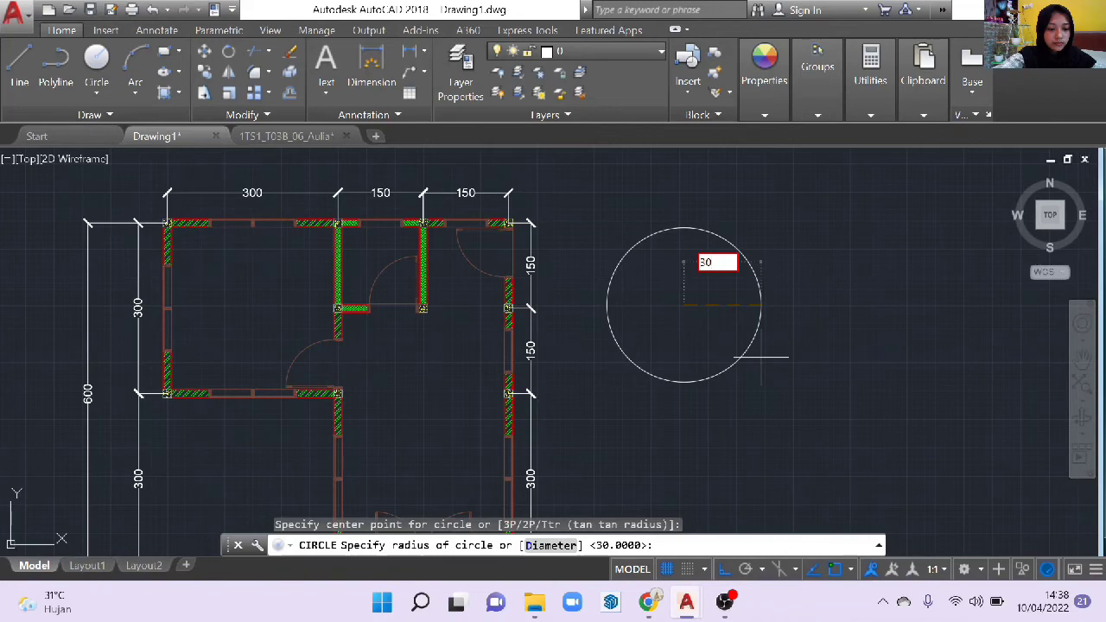
pyautogui.press('Return')
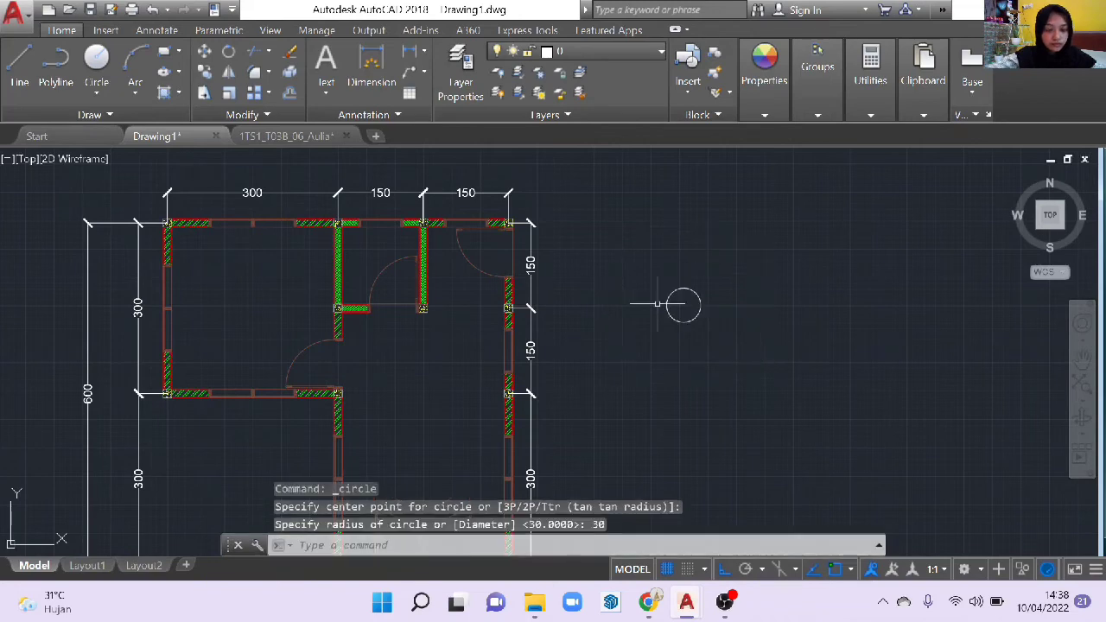
# - Draw a 20-unit horizontal line outward from the circle's right quadrant point
pyautogui.scroll(4, 657, 303)
pyautogui.write('l')
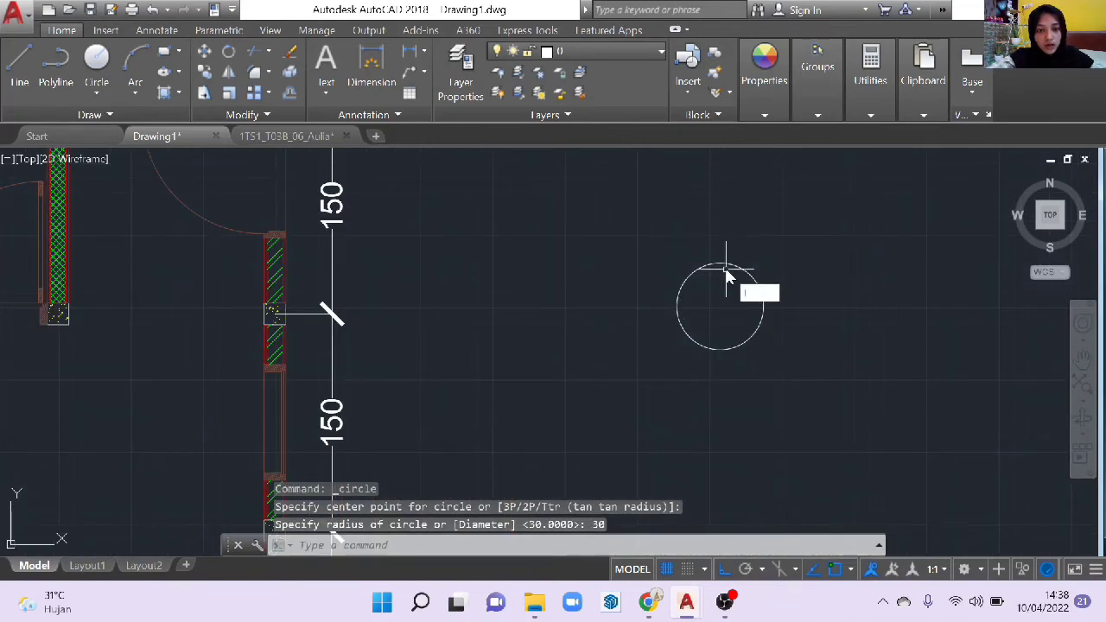
pyautogui.press('Return')
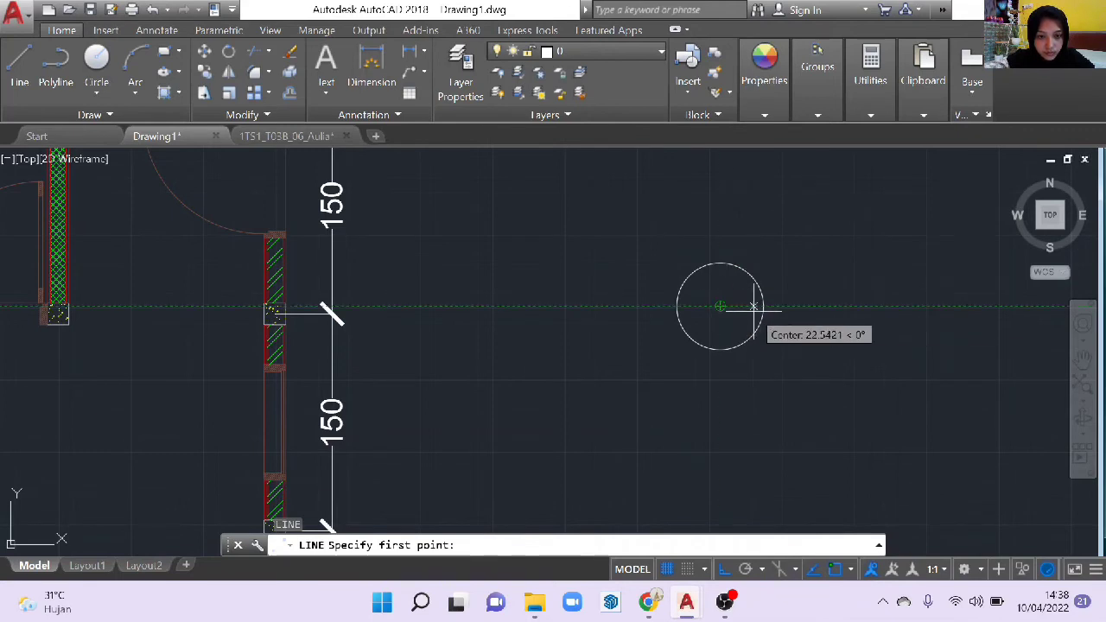
pyautogui.click(762, 306)
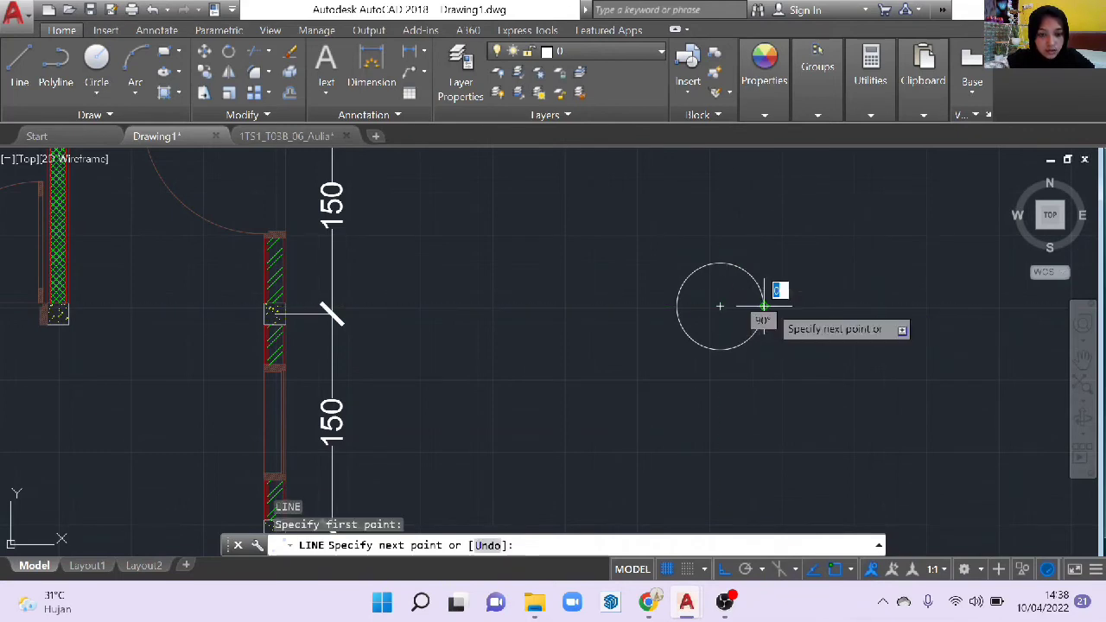
pyautogui.write('20')
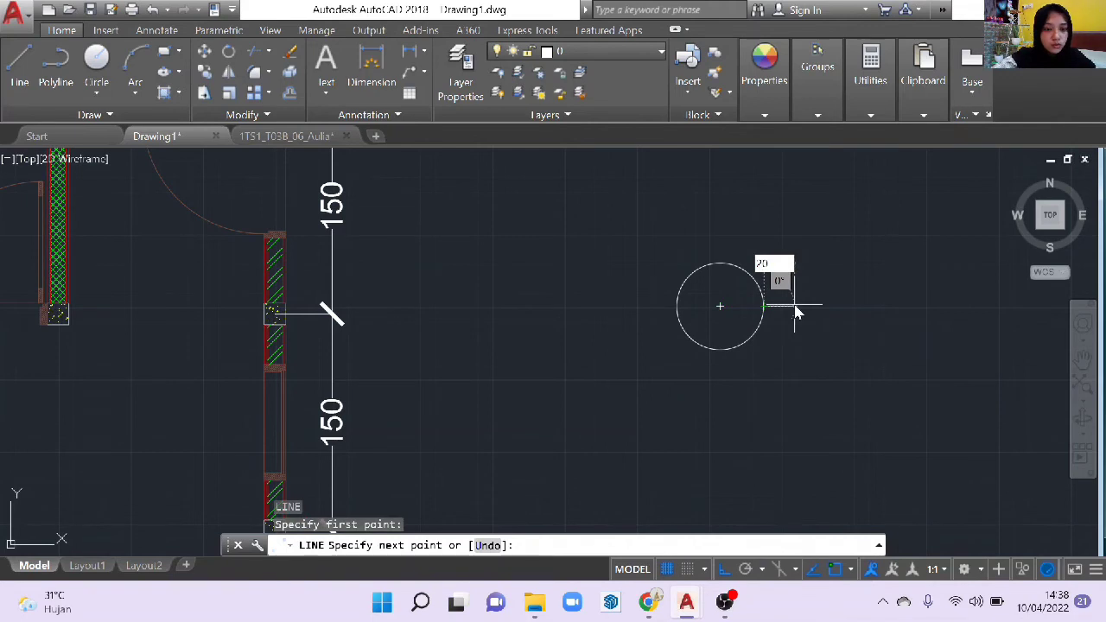
pyautogui.press('Return')
pyautogui.press('Return')
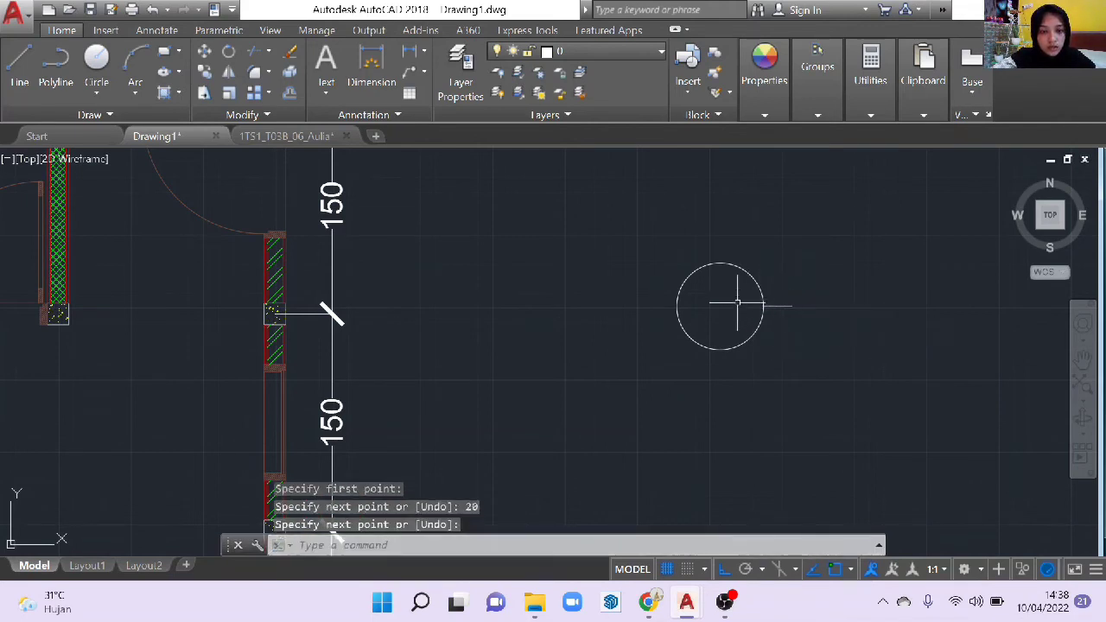
pyautogui.press('Return')
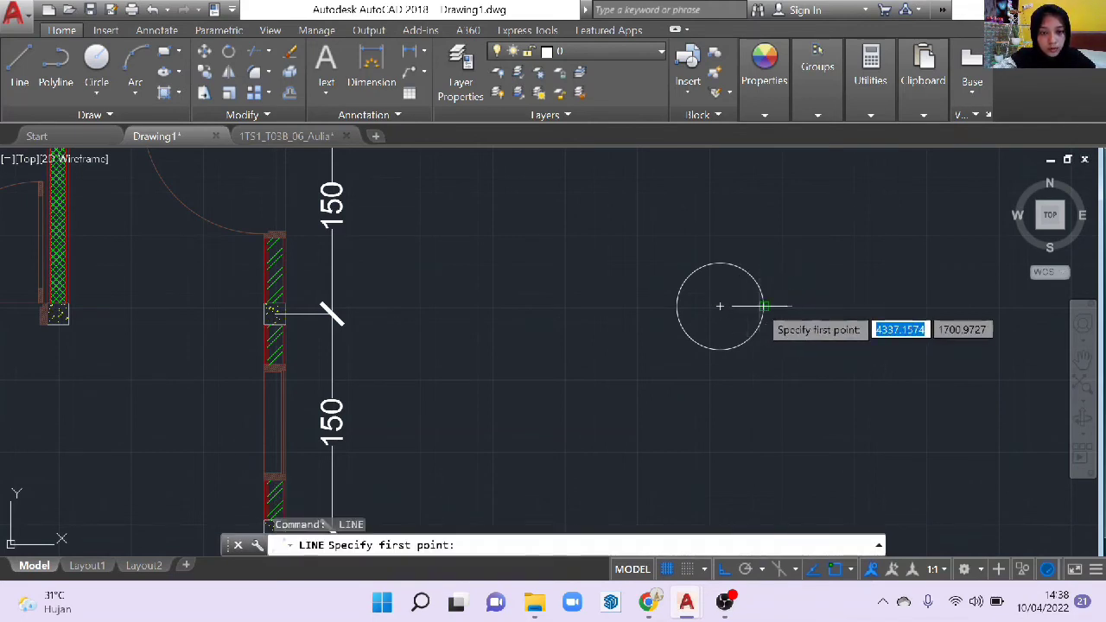
pyautogui.click(719, 306)
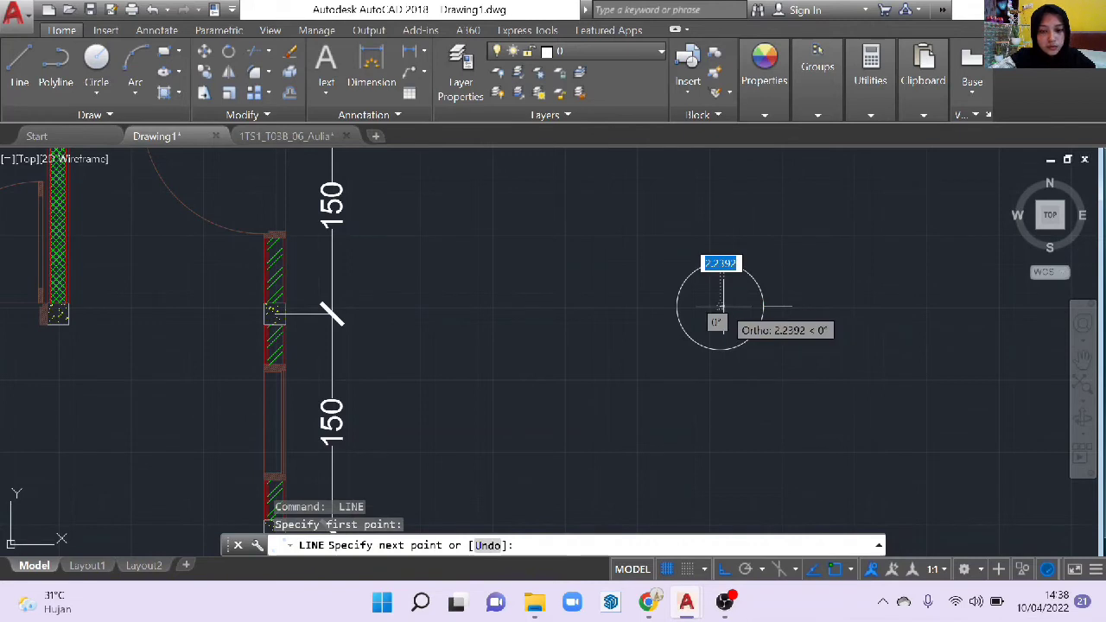
pyautogui.press('Escape')
# - Draw a 20-unit horizontal line outward from the circle's left quadrant point
pyautogui.write('l')
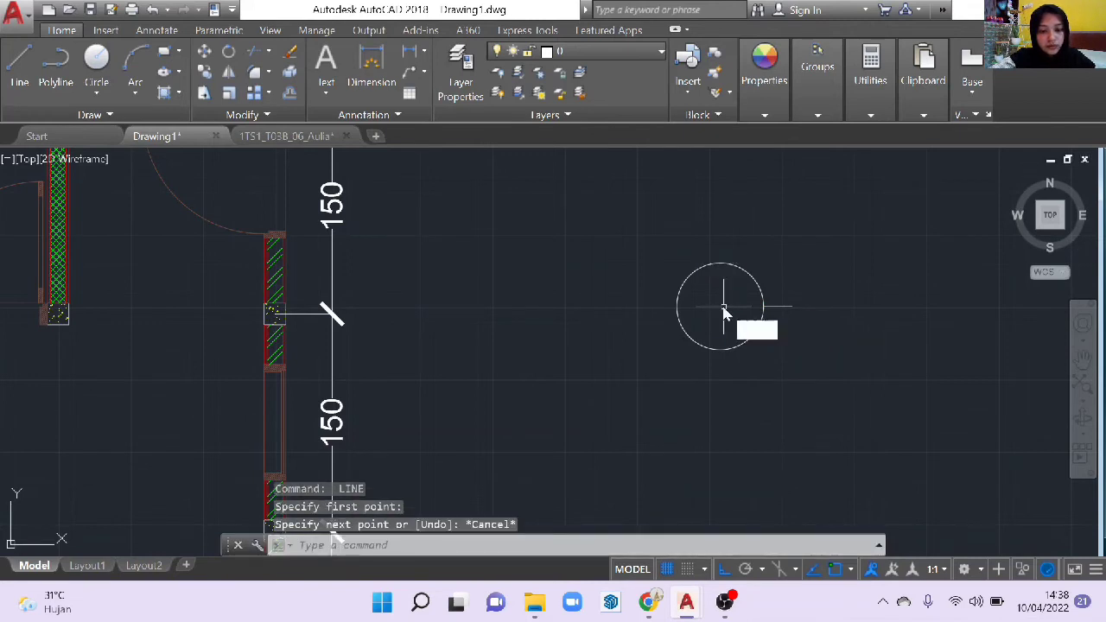
pyautogui.press('Return')
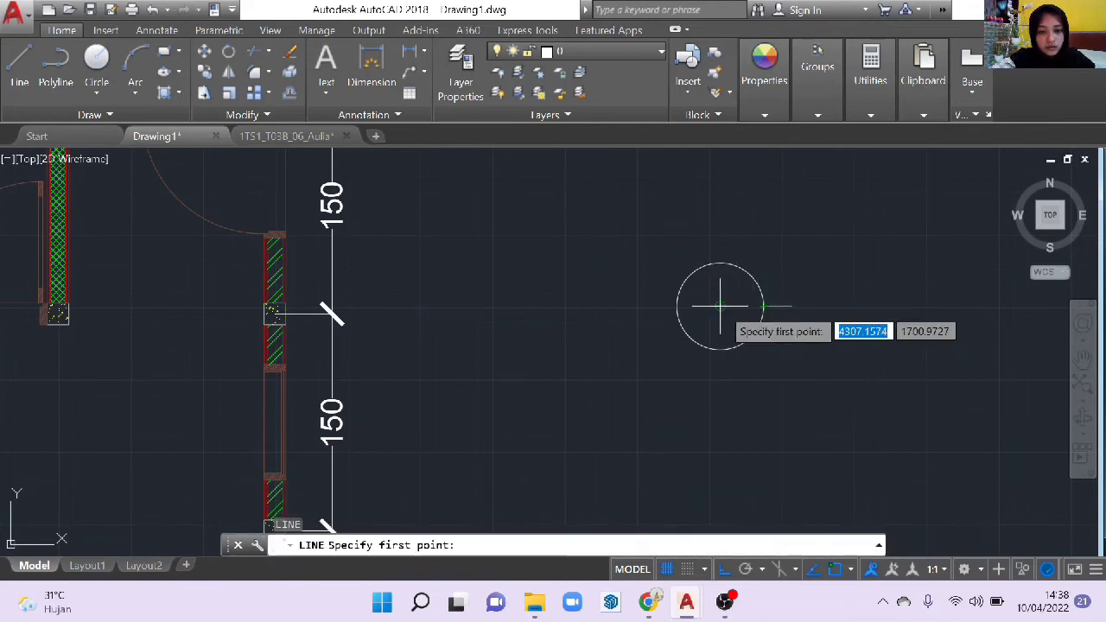
pyautogui.click(674, 306)
pyautogui.write('20')
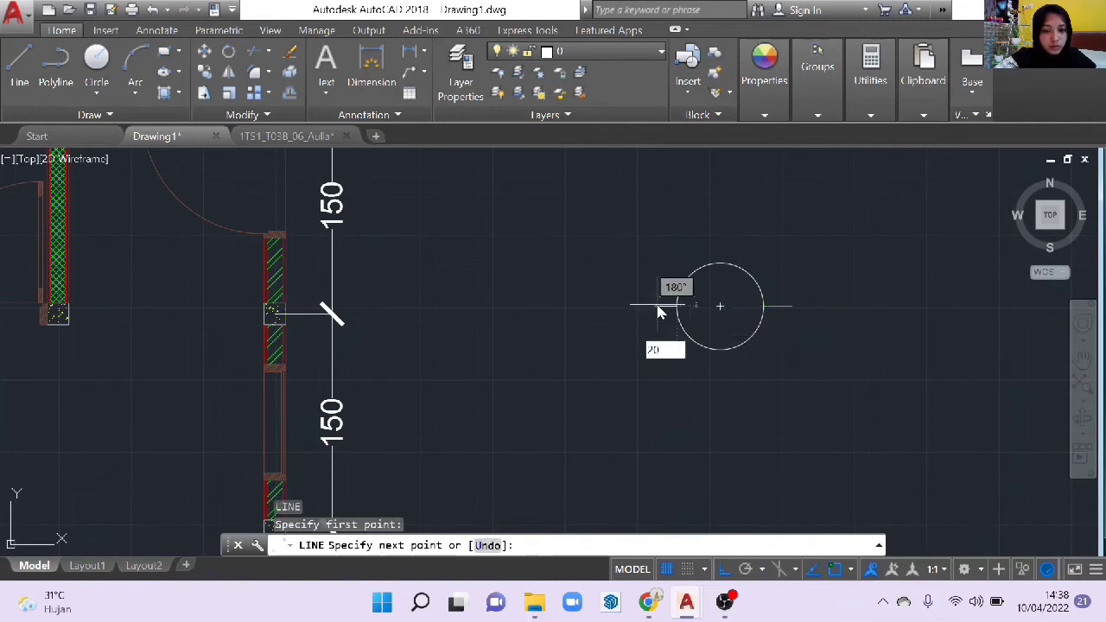
pyautogui.press('Return')
pyautogui.press('Return')
# - Draw a 20-unit vertical line downward from the circle's bottom quadrant point
pyautogui.write('l')
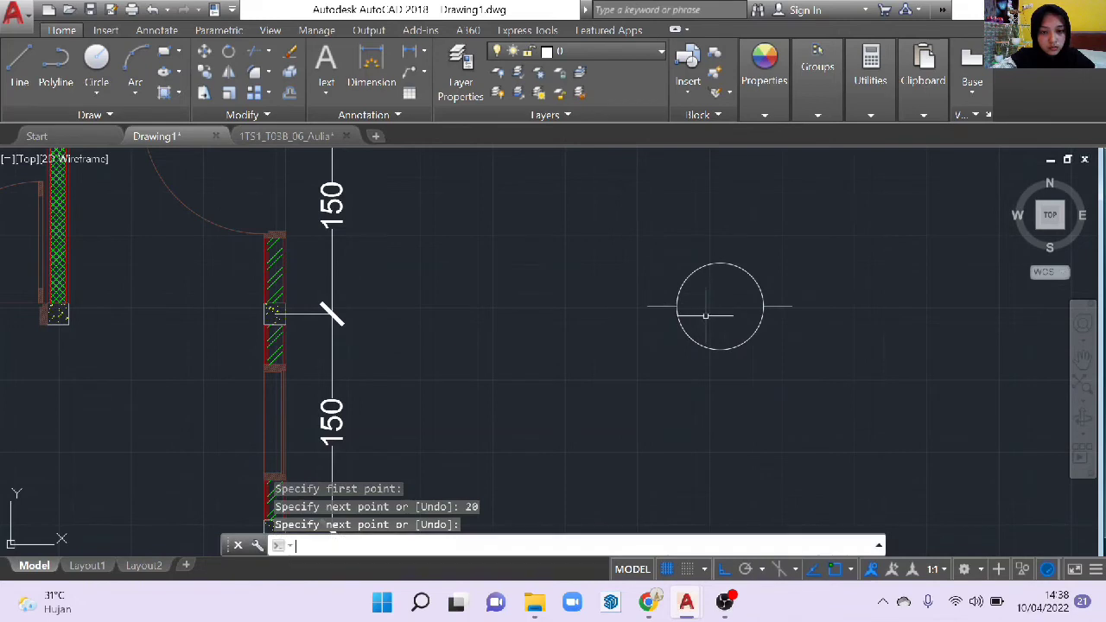
pyautogui.press('Return')
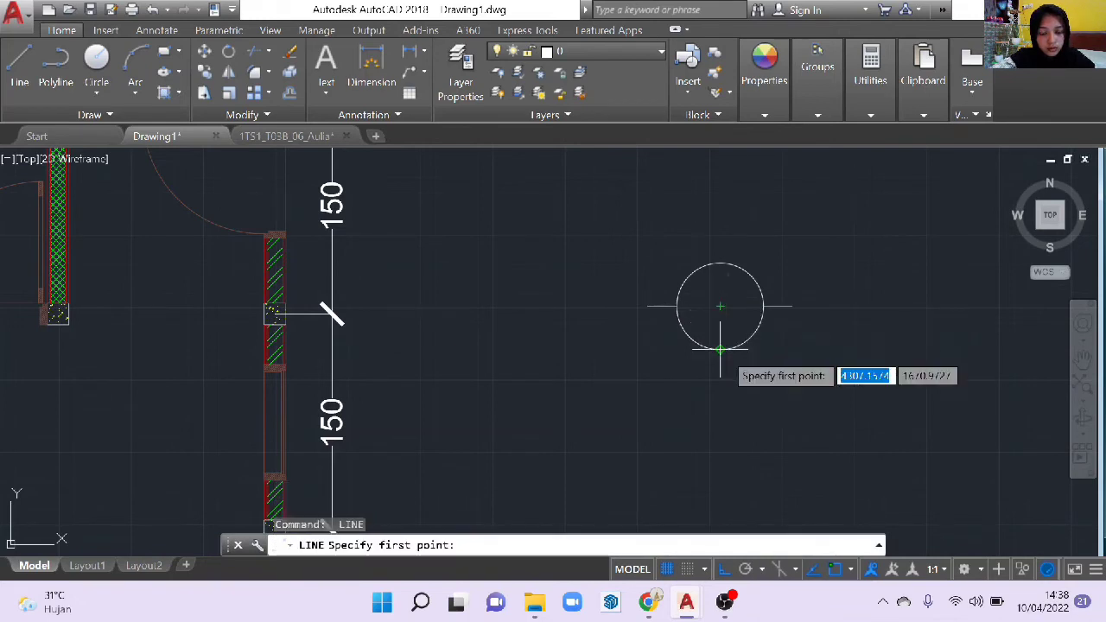
pyautogui.click(719, 349)
pyautogui.write('20')
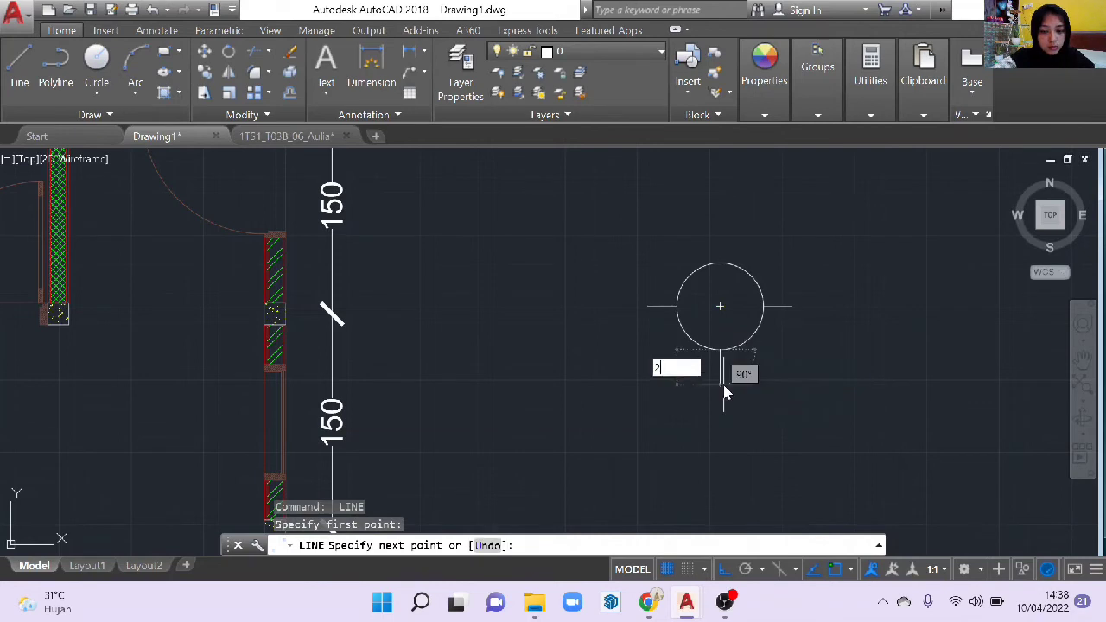
pyautogui.press('Return')
pyautogui.press('Return')
# - Draw a 20-unit vertical line upward from the circle's top quadrant point
pyautogui.write('l')
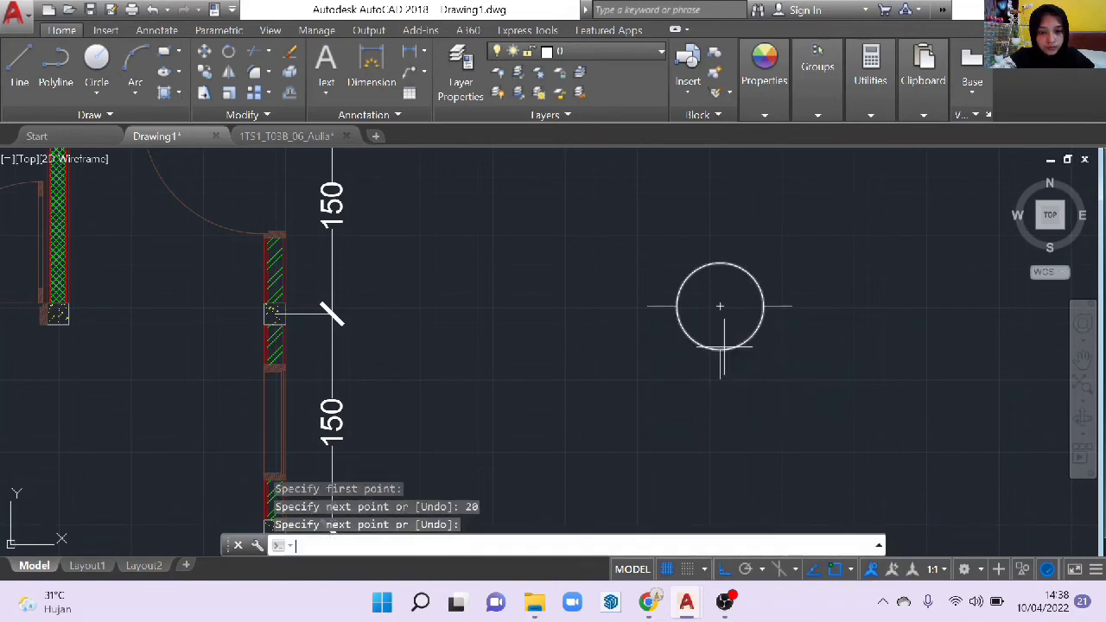
pyautogui.press('Return')
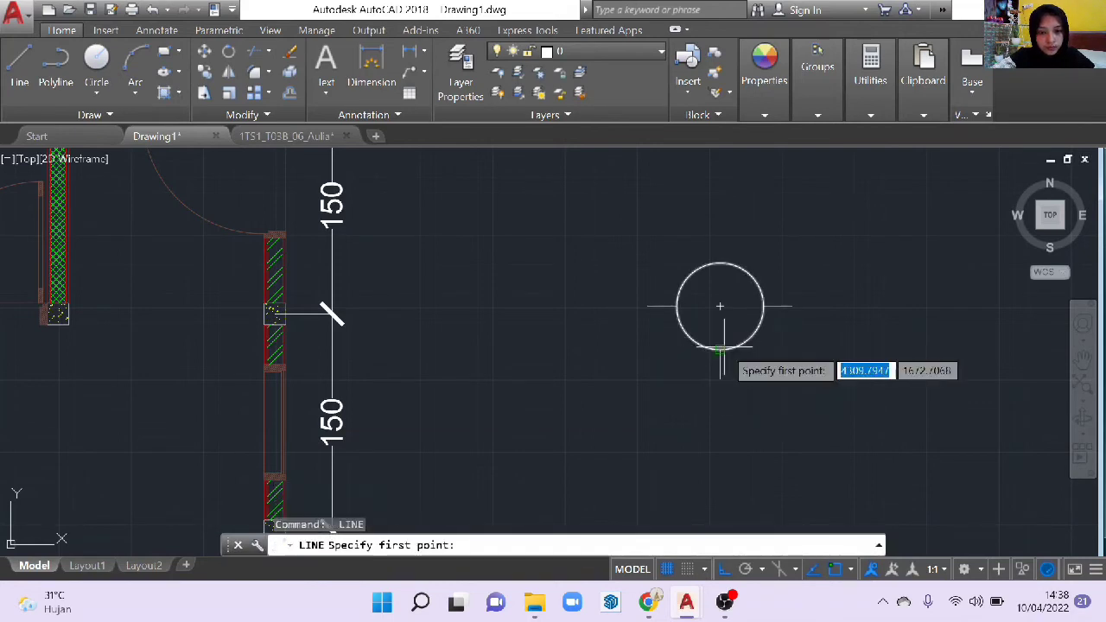
pyautogui.click(720, 261)
pyautogui.click(720, 263)
pyautogui.write('20')
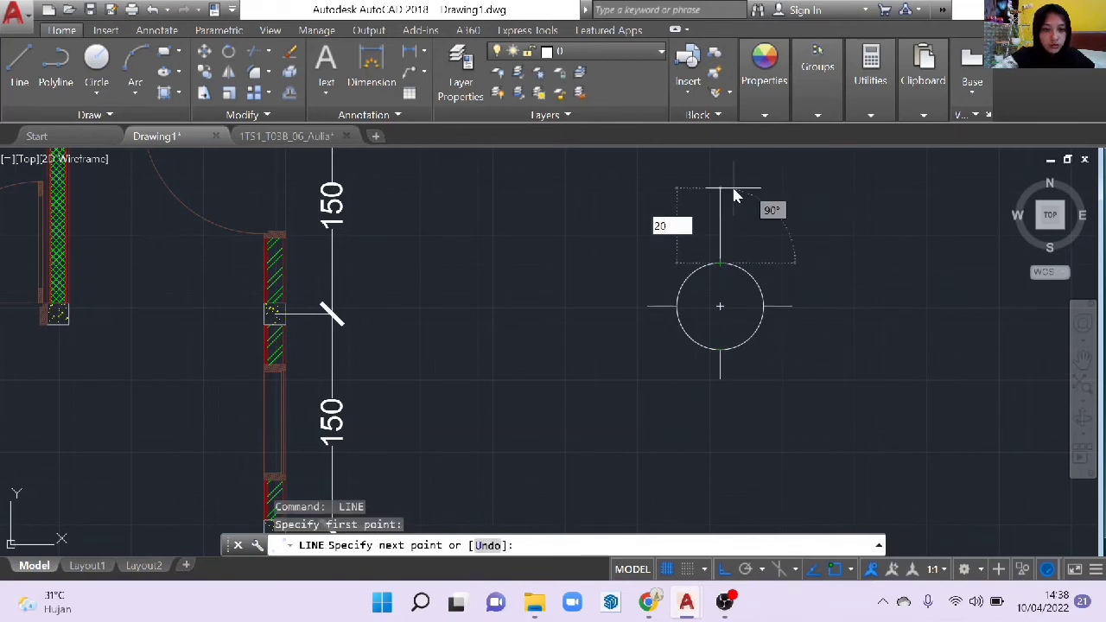
pyautogui.press('Return')
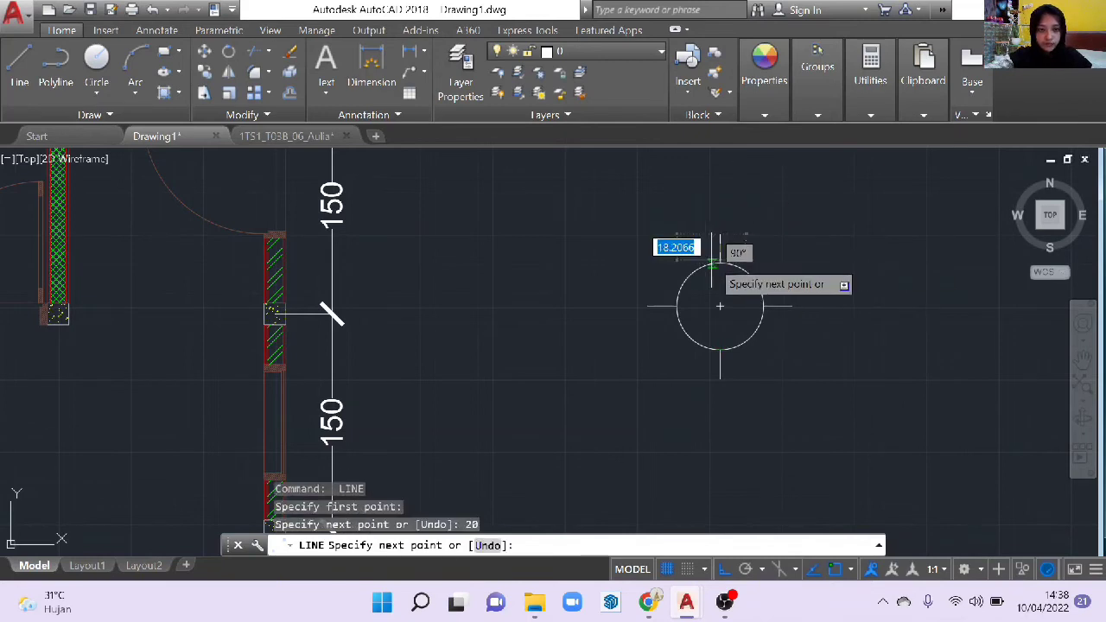
pyautogui.press('Return')
# - Offset the circle inward by 2.5 to give the marker a double outline
pyautogui.scroll(2, 719, 256)
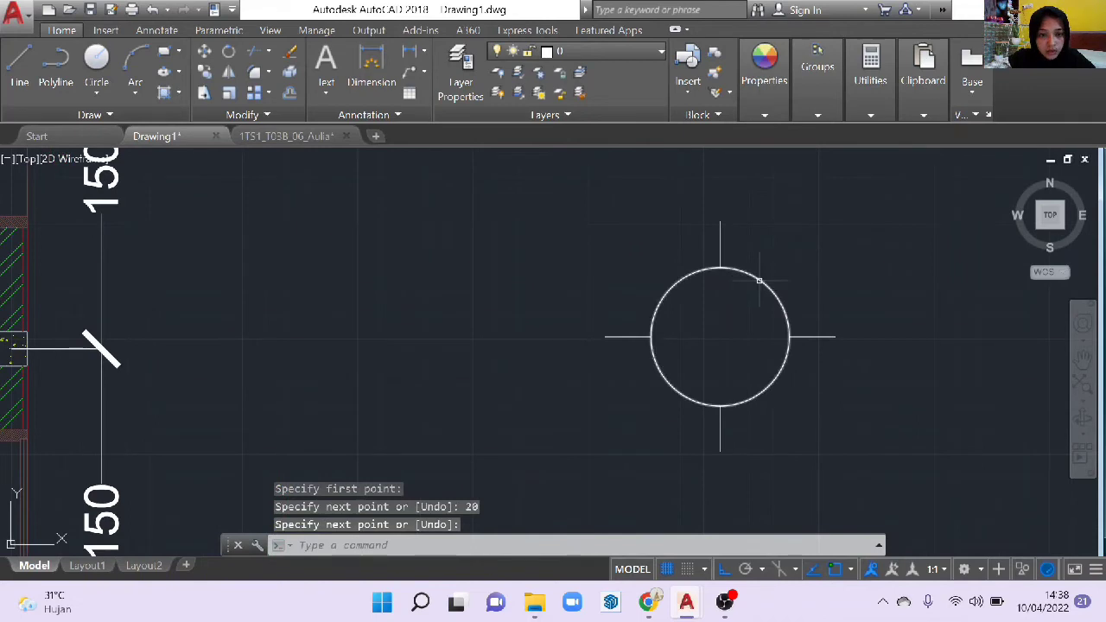
pyautogui.write('o')
pyautogui.press('Return')
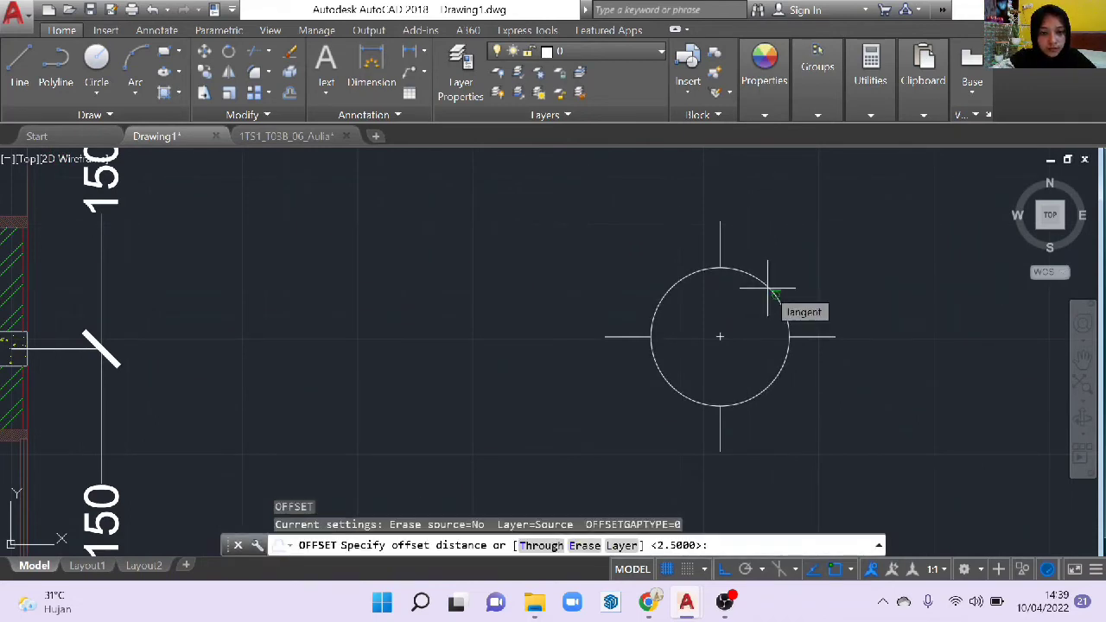
pyautogui.click(766, 287)
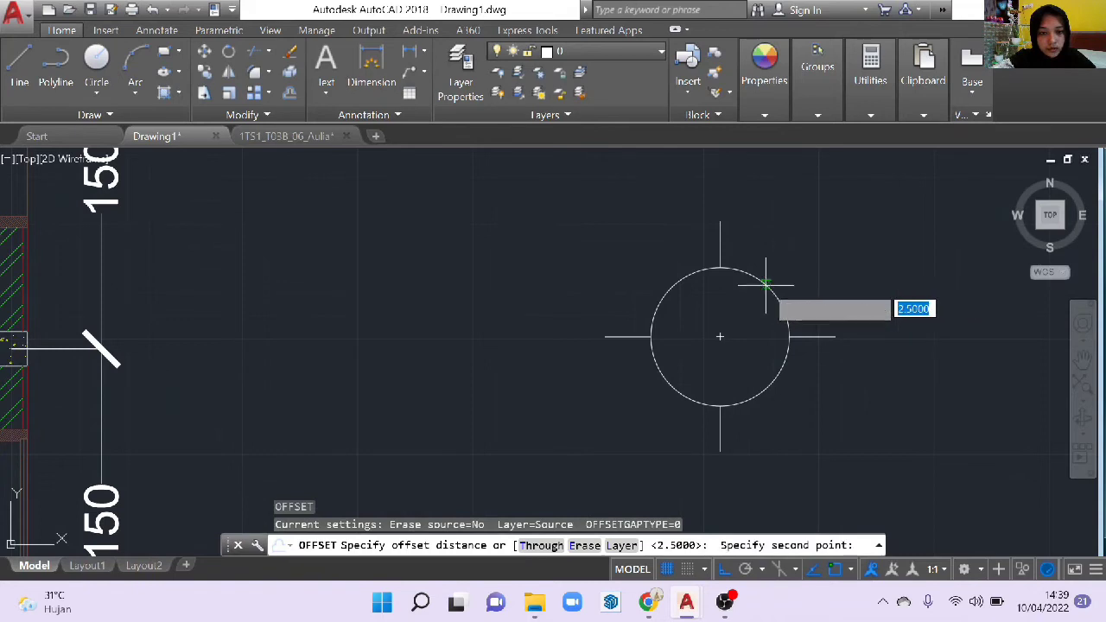
pyautogui.click(759, 287)
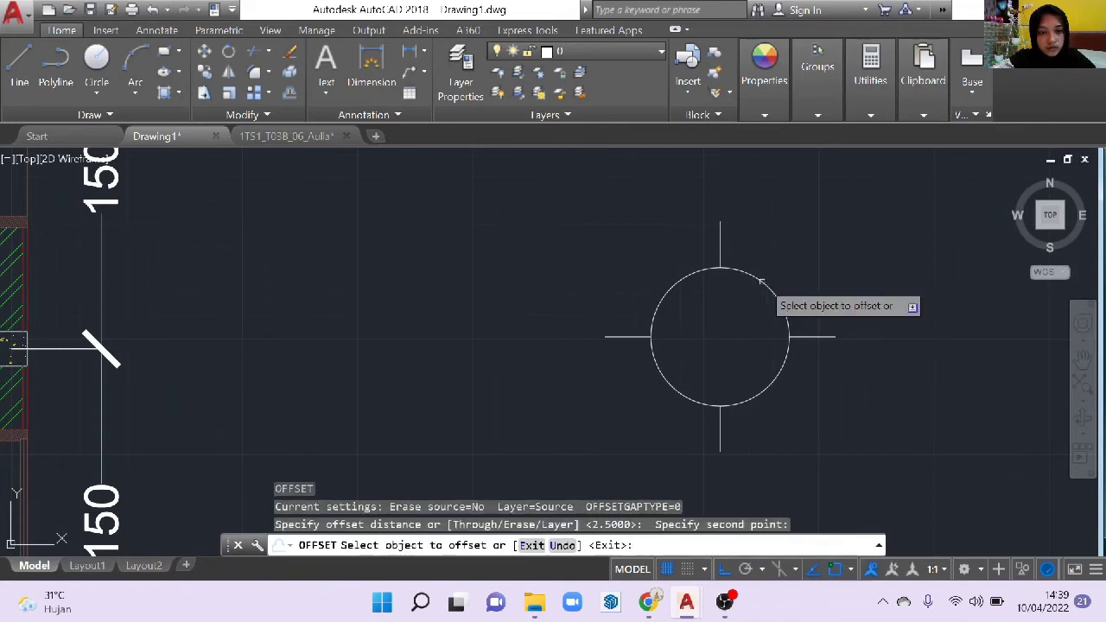
pyautogui.click(761, 282)
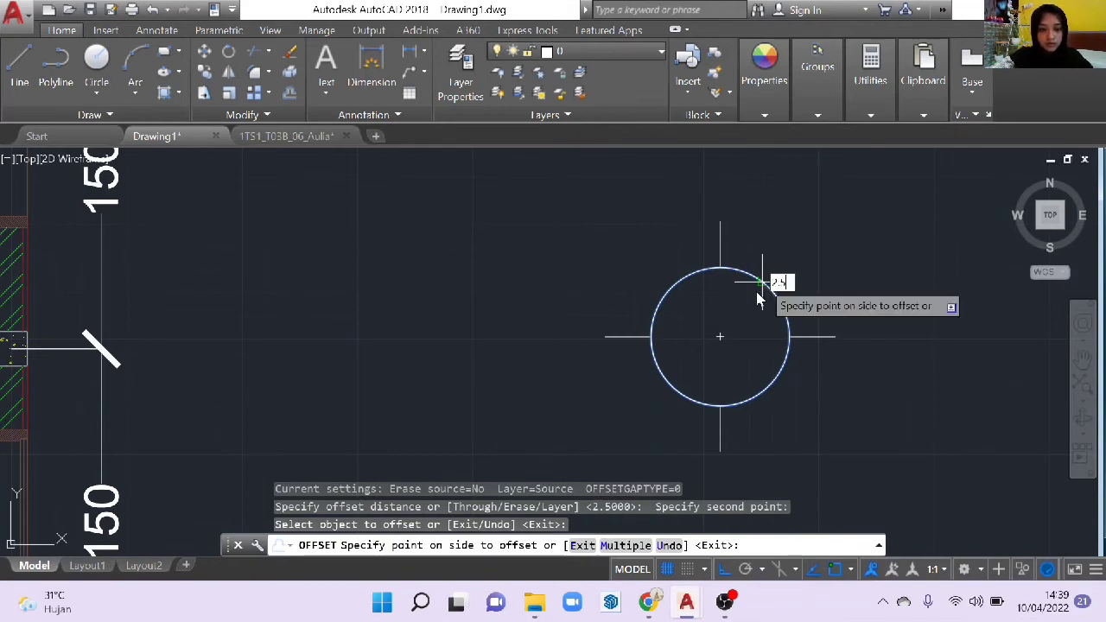
pyautogui.press('Return')
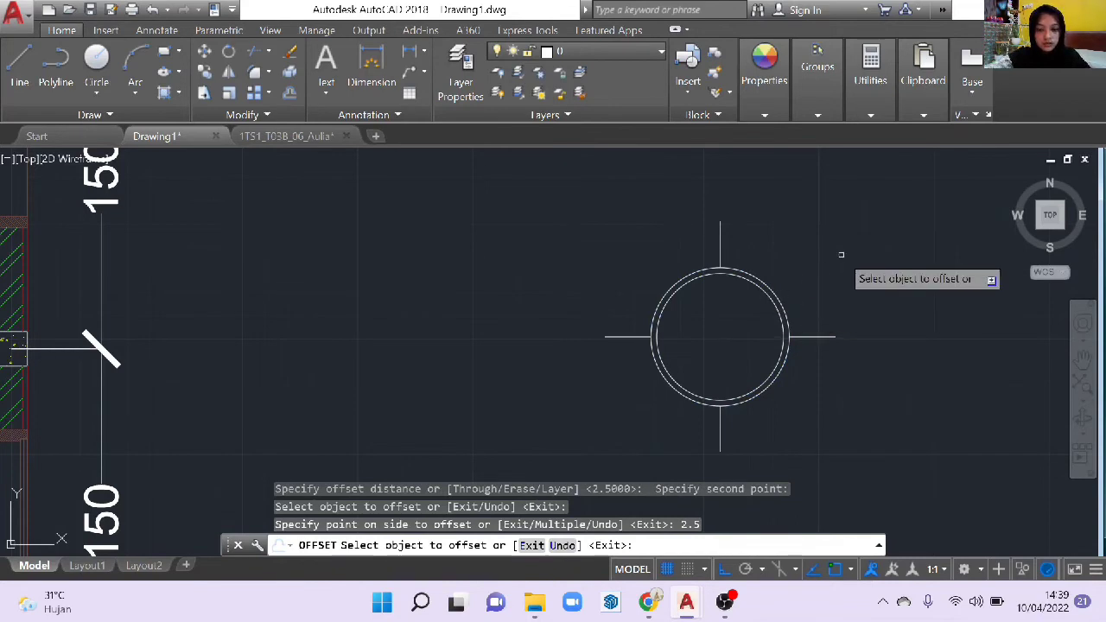
pyautogui.press('Escape')
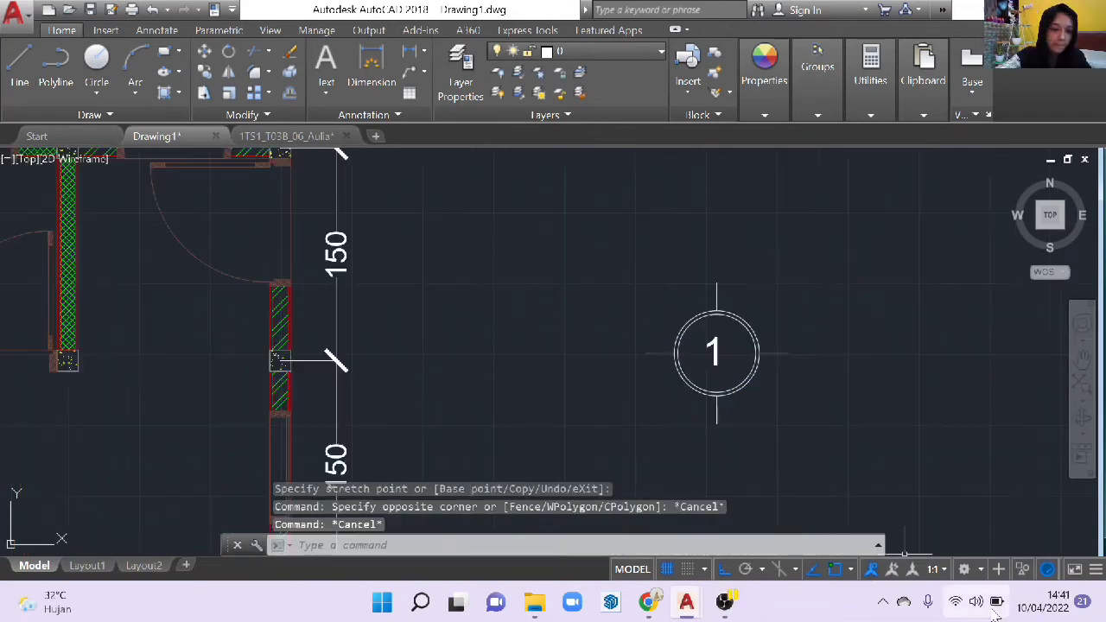
# - Move grid marker 1 by its circle's bottom quadrant onto the outer-left end of the upper 300 dimension line
pyautogui.scroll(2, 864, 439)
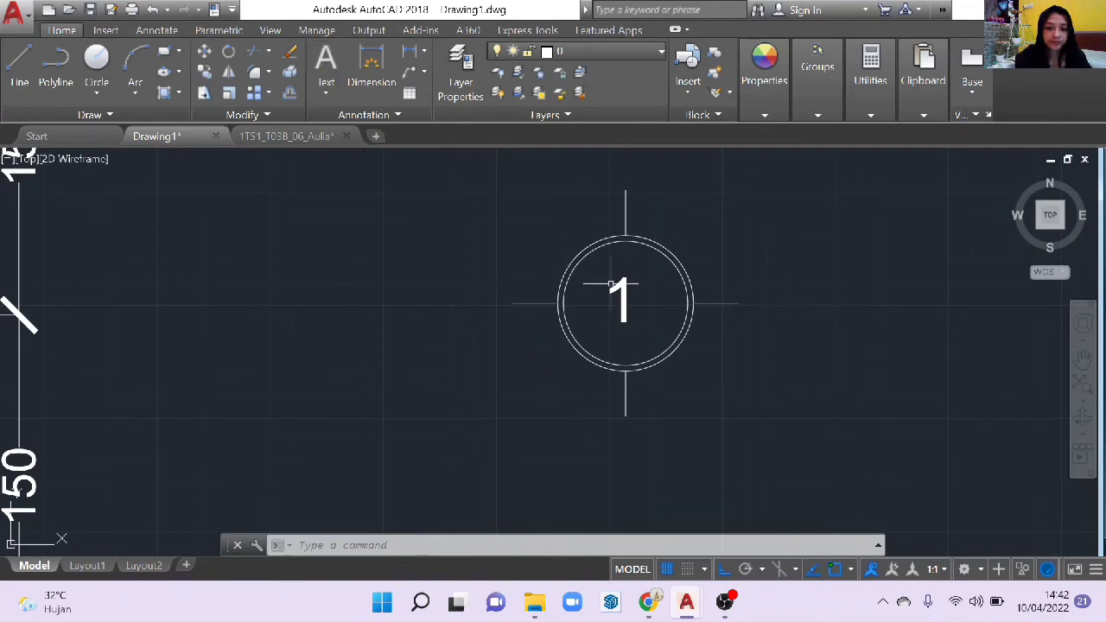
pyautogui.scroll(-6, 612, 285)
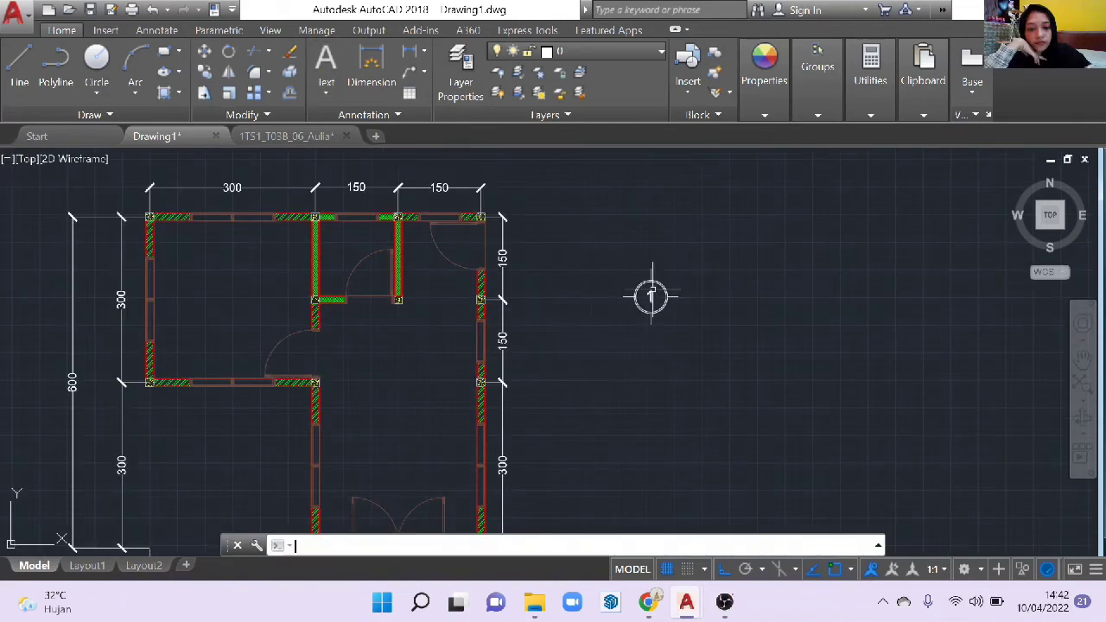
pyautogui.scroll(2, 649, 296)
pyautogui.moveTo(648, 296); pyautogui.dragTo(675, 333, button='middle')
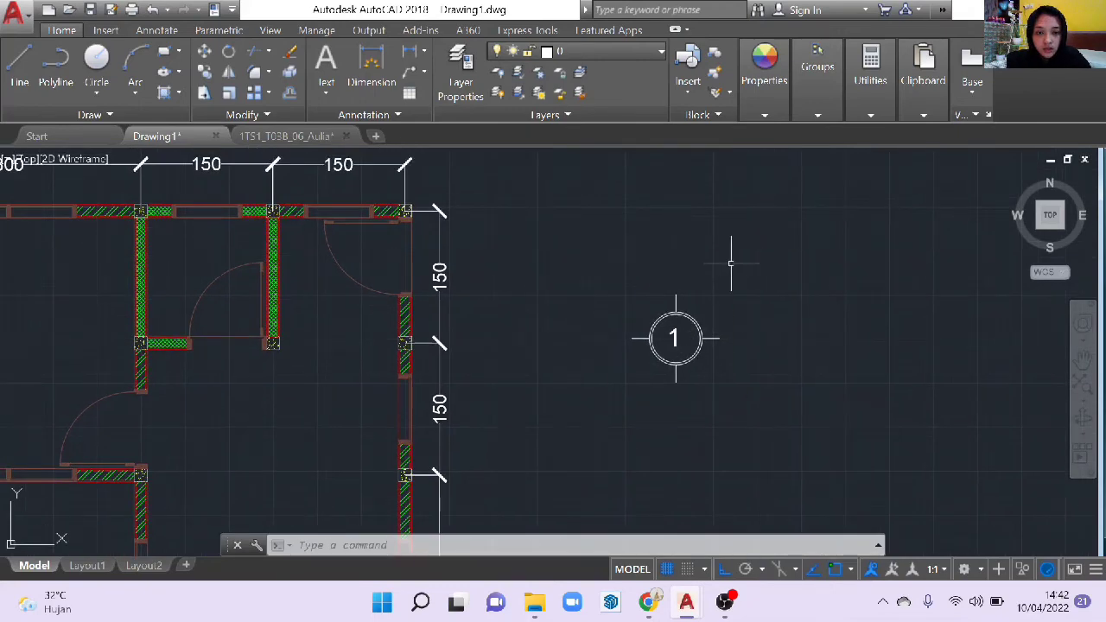
pyautogui.moveTo(730, 263); pyautogui.dragTo(733, 395)
pyautogui.write('M')
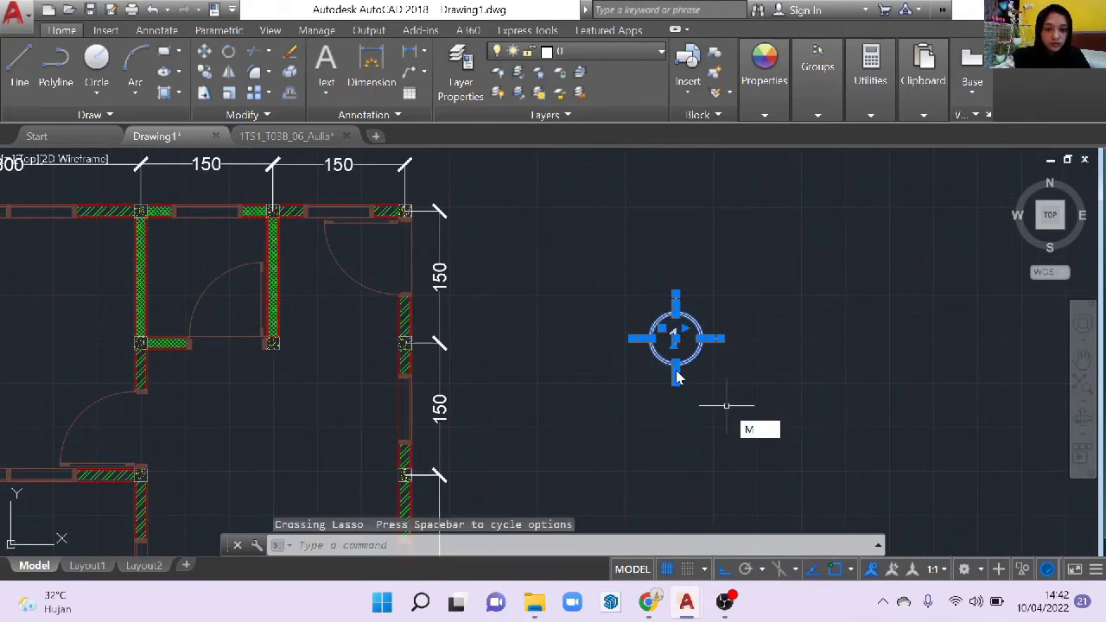
pyautogui.press('Return')
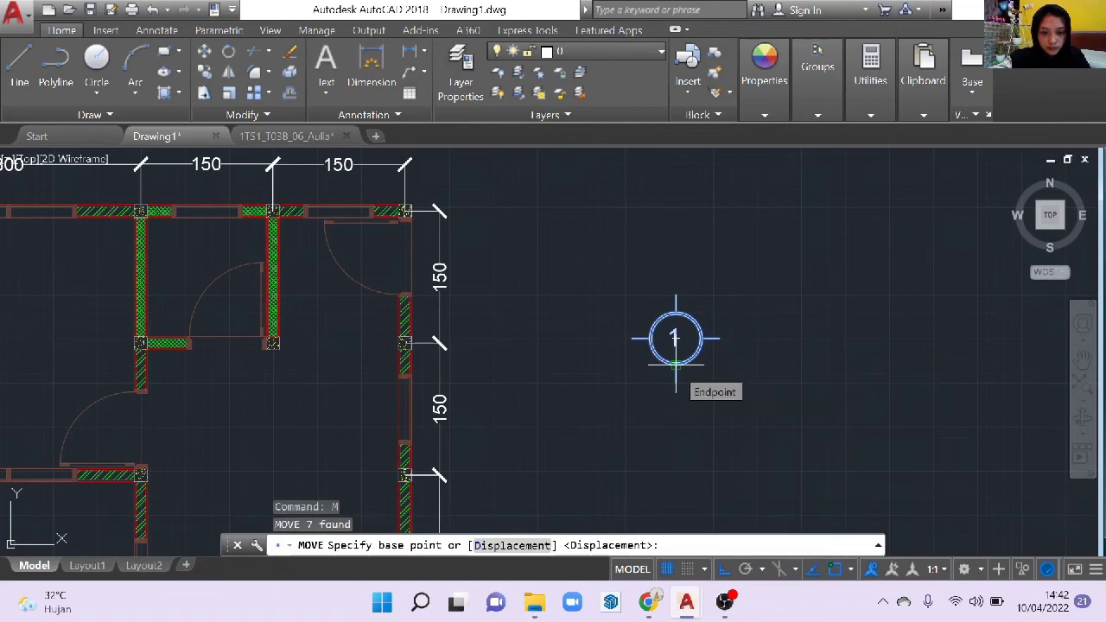
pyautogui.scroll(3, 675, 363)
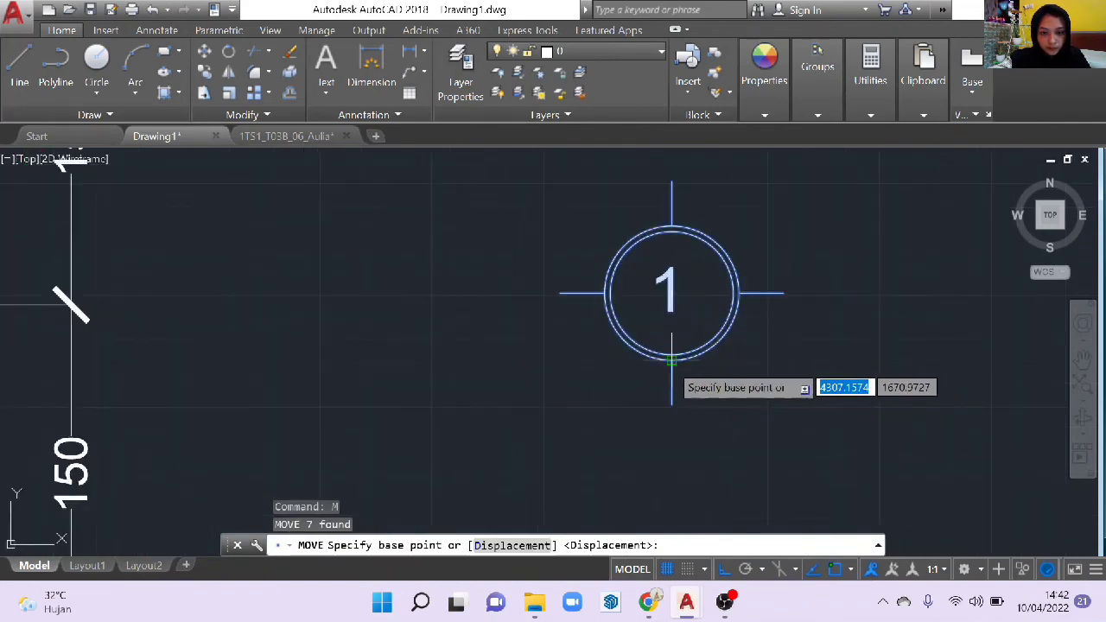
pyautogui.click(671, 361)
pyautogui.scroll(-3, 506, 377)
pyautogui.moveTo(469, 375); pyautogui.dragTo(674, 308, button='middle')
pyautogui.scroll(-2, 311, 259)
pyautogui.moveTo(291, 254); pyautogui.dragTo(765, 314, button='middle')
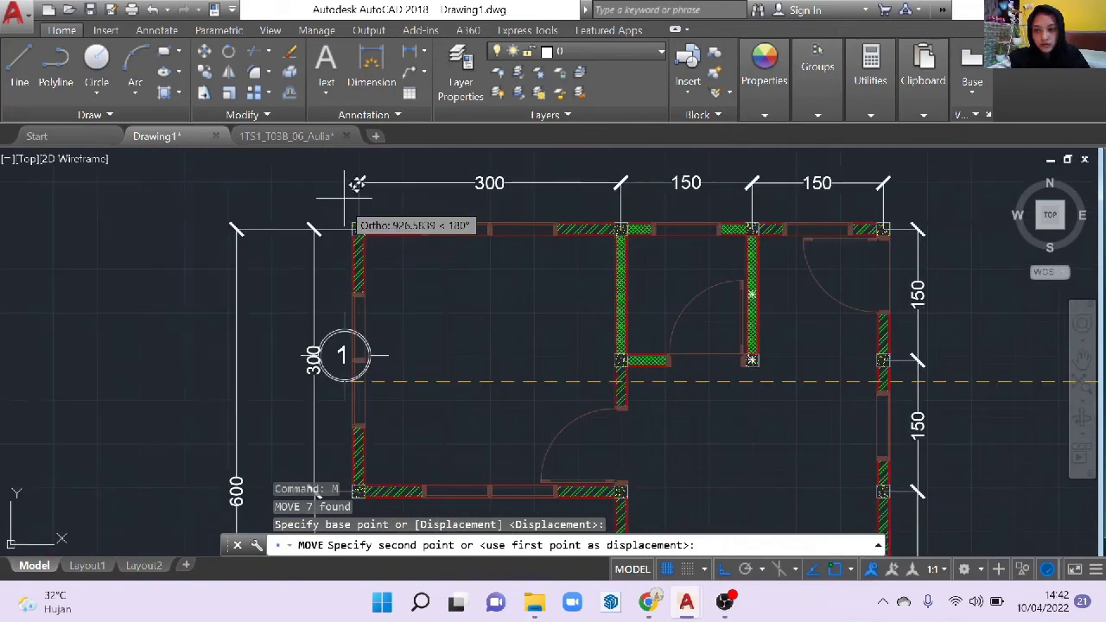
pyautogui.moveTo(334, 220); pyautogui.dragTo(335, 290, button='middle')
pyautogui.scroll(2, 362, 279)
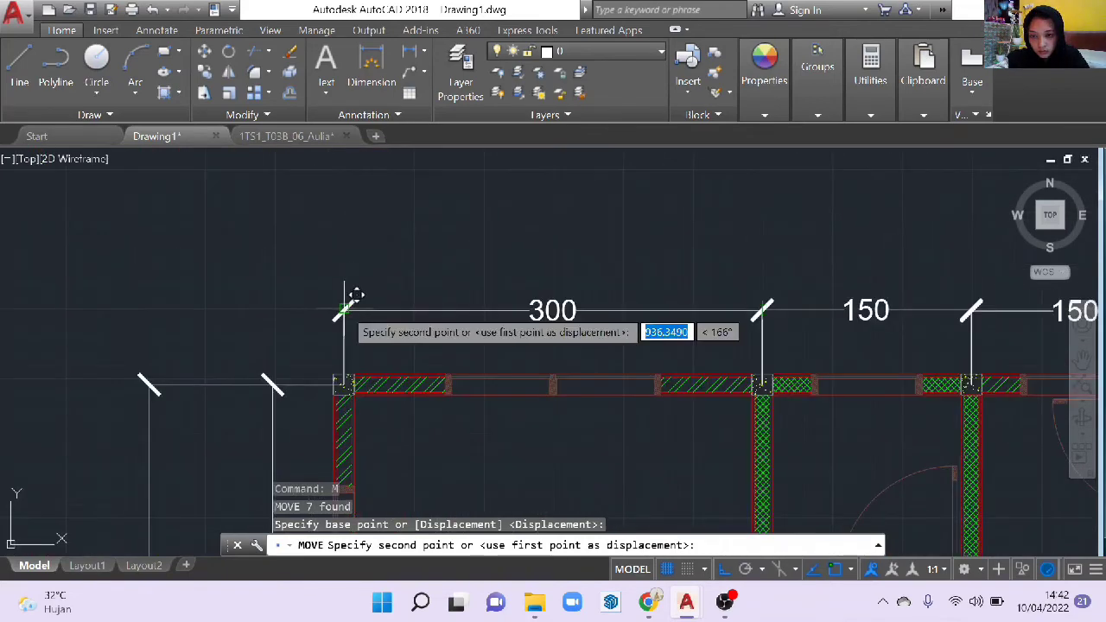
pyautogui.scroll(6, 350, 298)
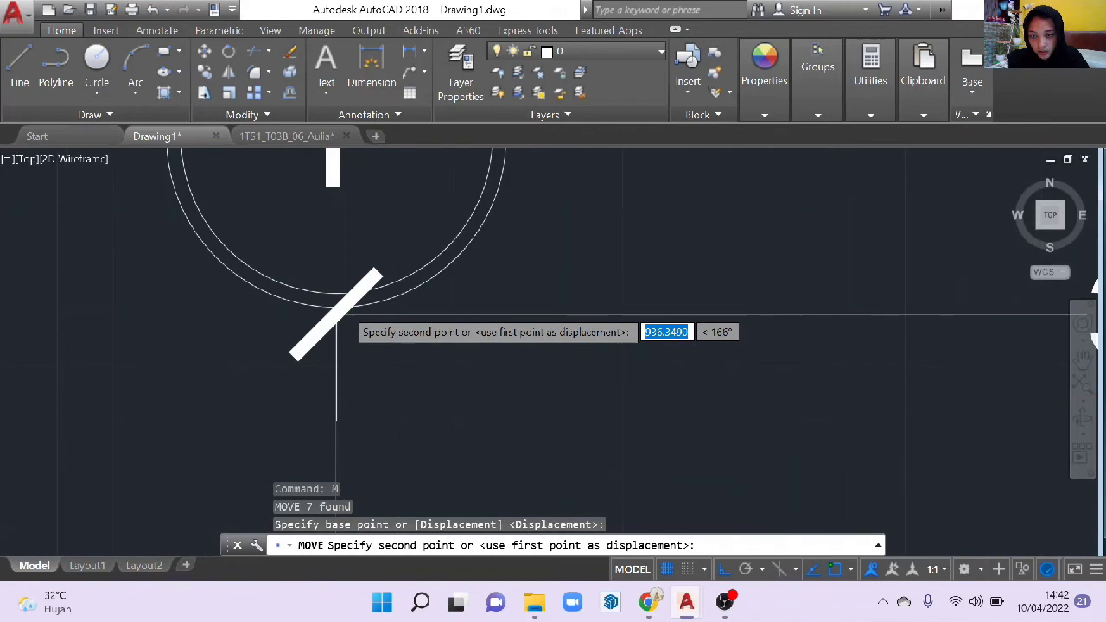
pyautogui.scroll(2, 343, 298)
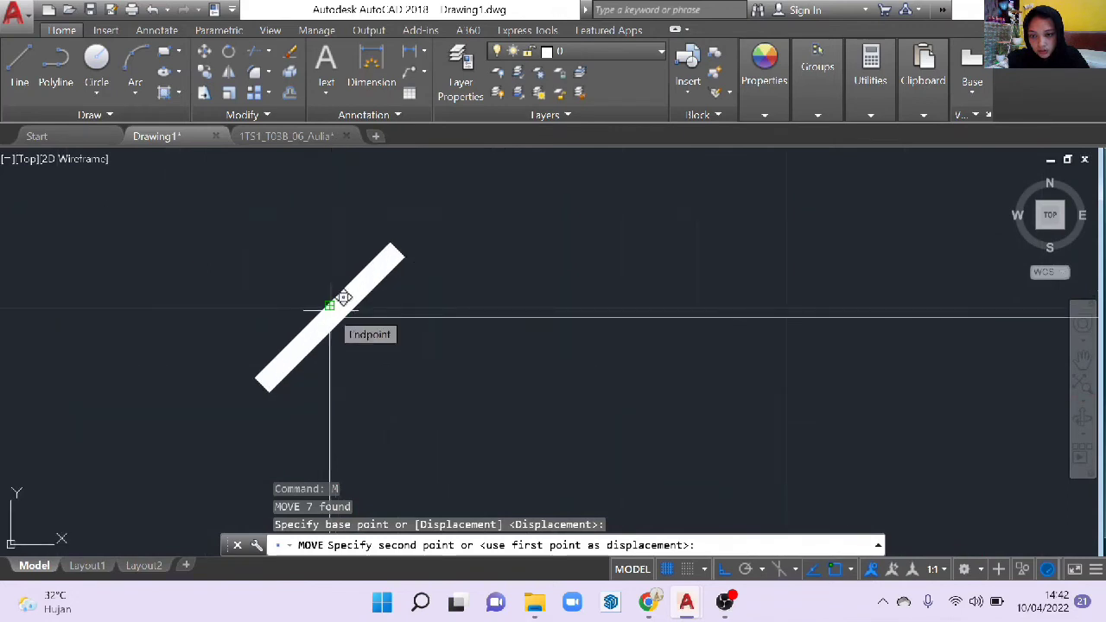
pyautogui.click(343, 297)
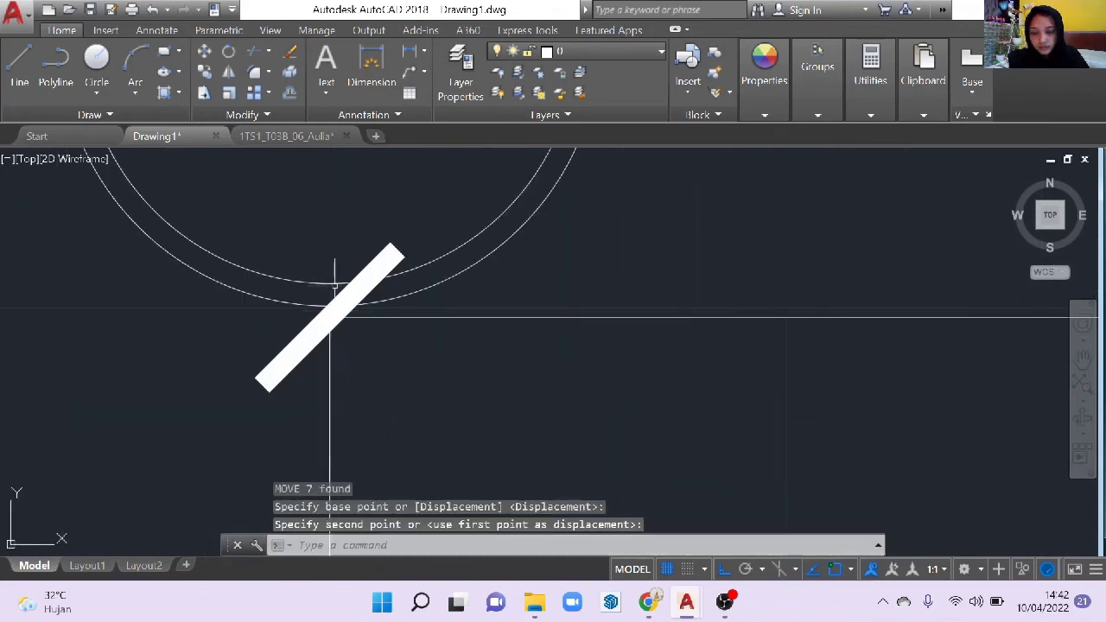
# - Move grid marker 1, without its lower line, 50 units straight up from the dimension line
pyautogui.scroll(-4, 462, 250)
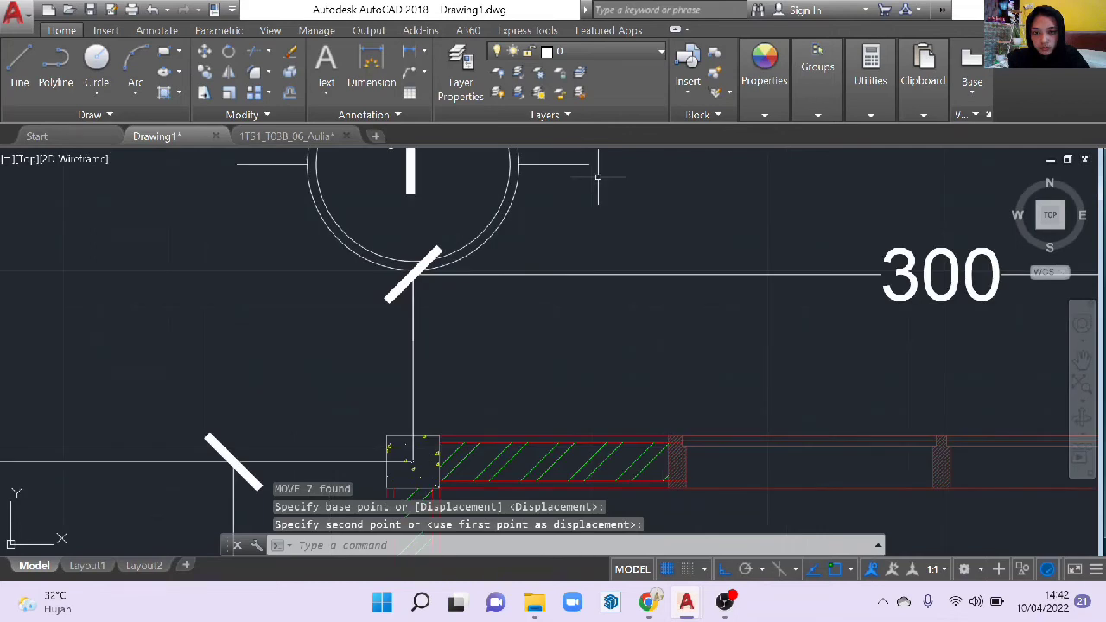
pyautogui.scroll(-2, 655, 188)
pyautogui.moveTo(656, 188)
pyautogui.mouseDown()
pyautogui.moveTo(388, 185)
pyautogui.moveTo(376, 245)
pyautogui.moveTo(498, 266)
pyautogui.mouseUp()
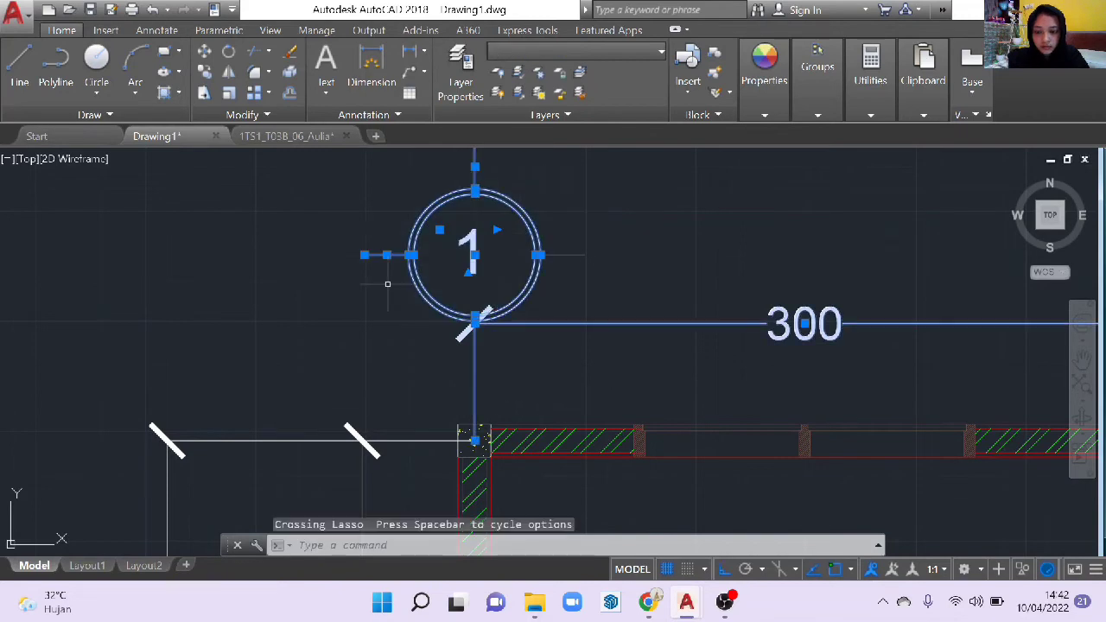
pyautogui.press('Escape')
pyautogui.moveTo(650, 197)
pyautogui.mouseDown()
pyautogui.moveTo(402, 168)
pyautogui.moveTo(524, 275)
pyautogui.moveTo(537, 269)
pyautogui.mouseUp()
pyautogui.write('M')
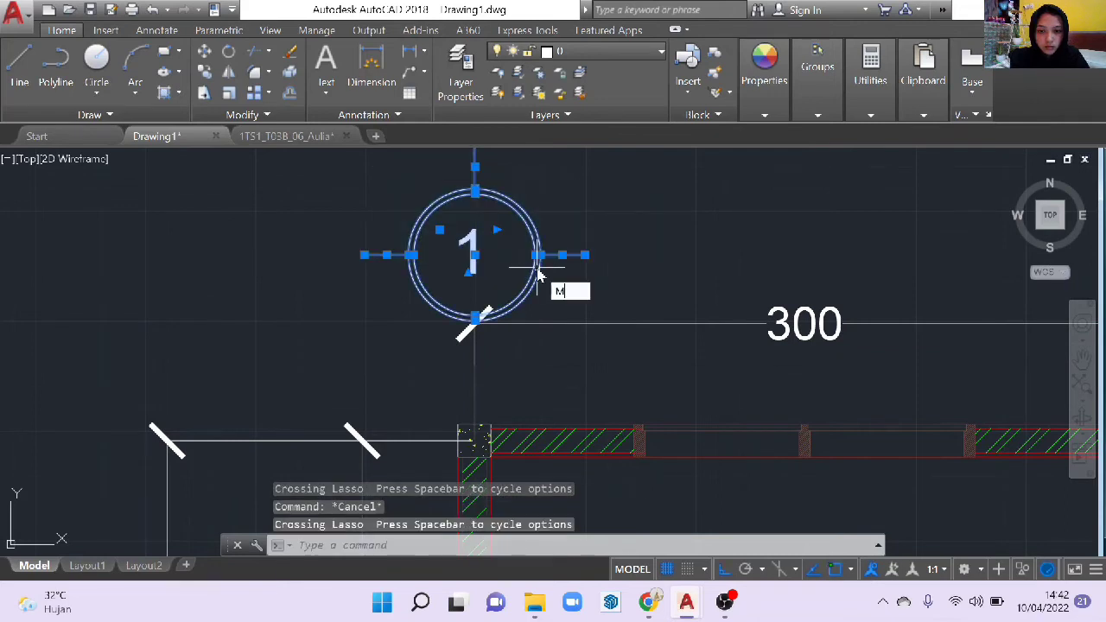
pyautogui.press('Return')
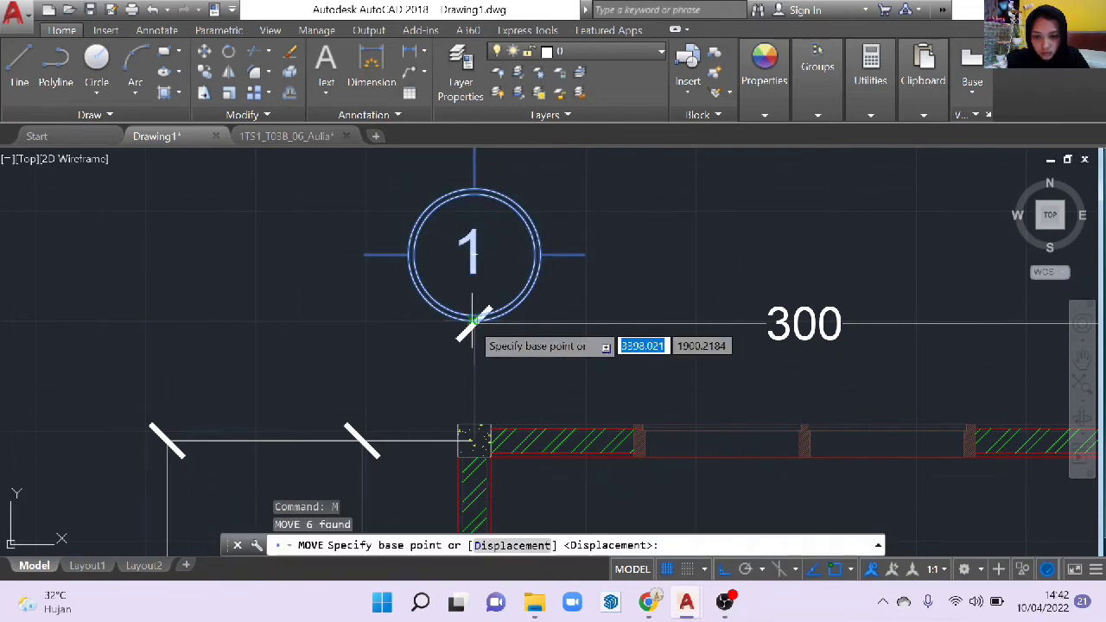
pyautogui.click(474, 320)
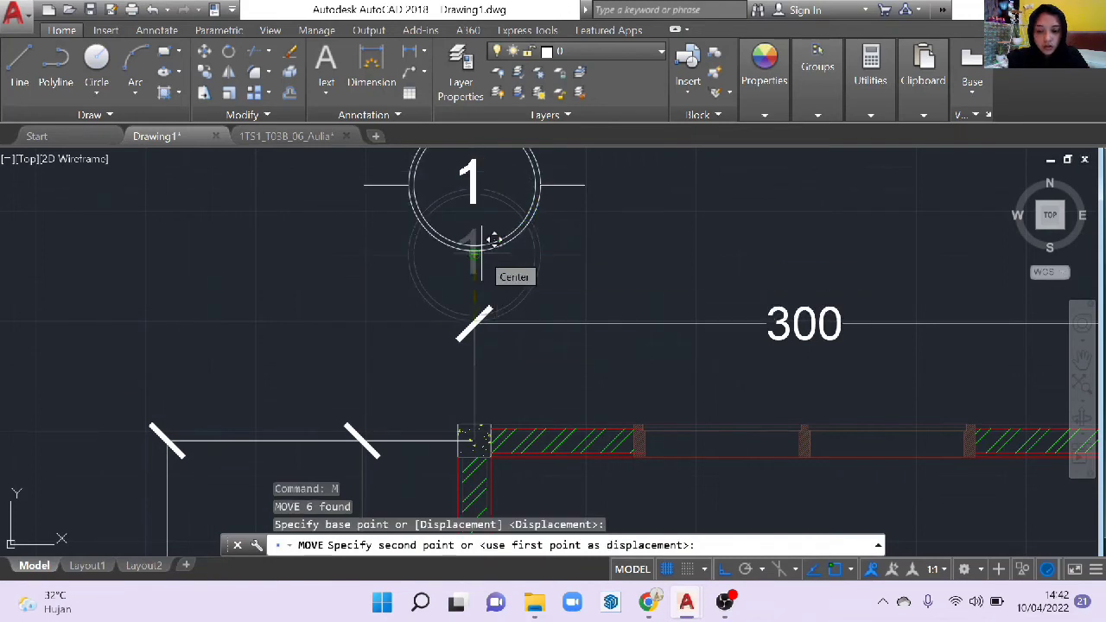
pyautogui.write('50')
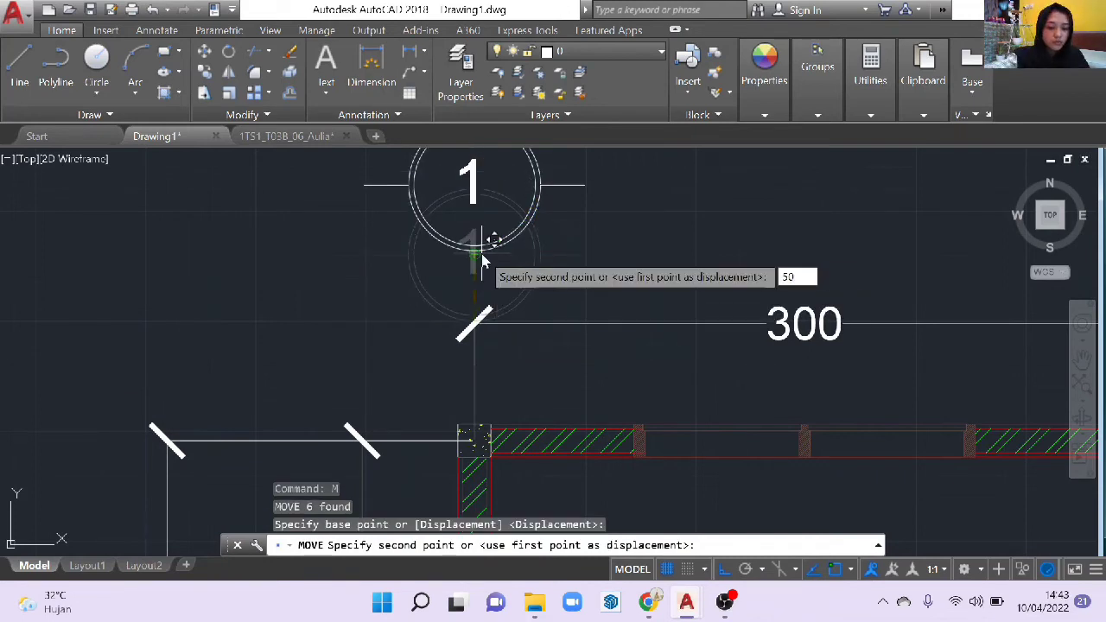
pyautogui.press('Return')
pyautogui.scroll(-2, 481, 252)
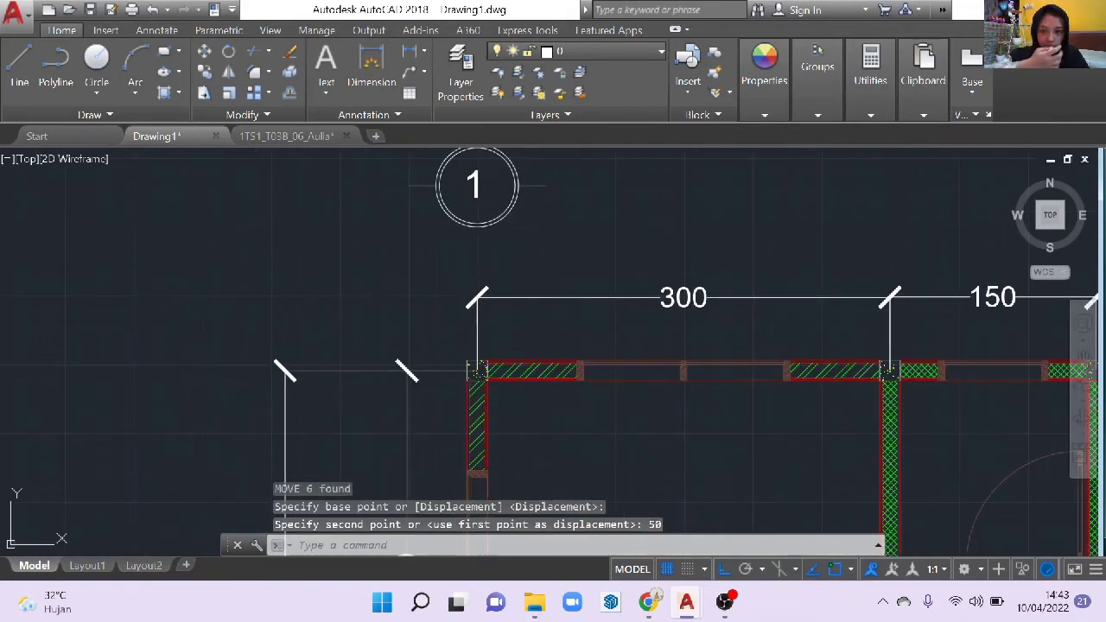
pyautogui.moveTo(623, 213); pyautogui.dragTo(623, 264, button='middle')
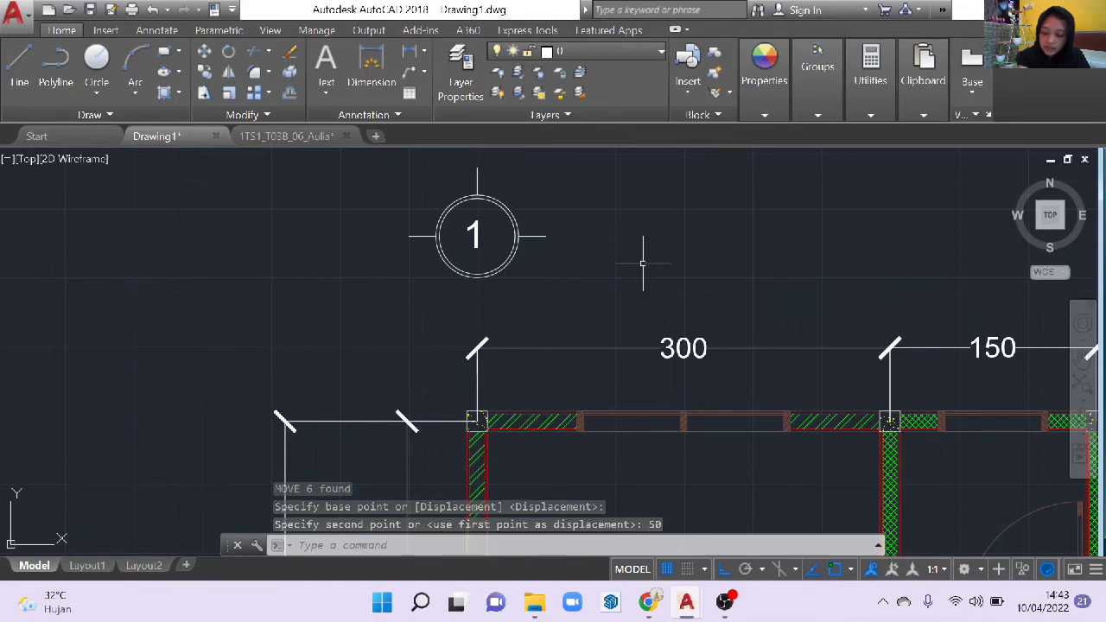
pyautogui.scroll(-3, 642, 264)
pyautogui.moveTo(717, 299); pyautogui.dragTo(693, 261, button='middle')
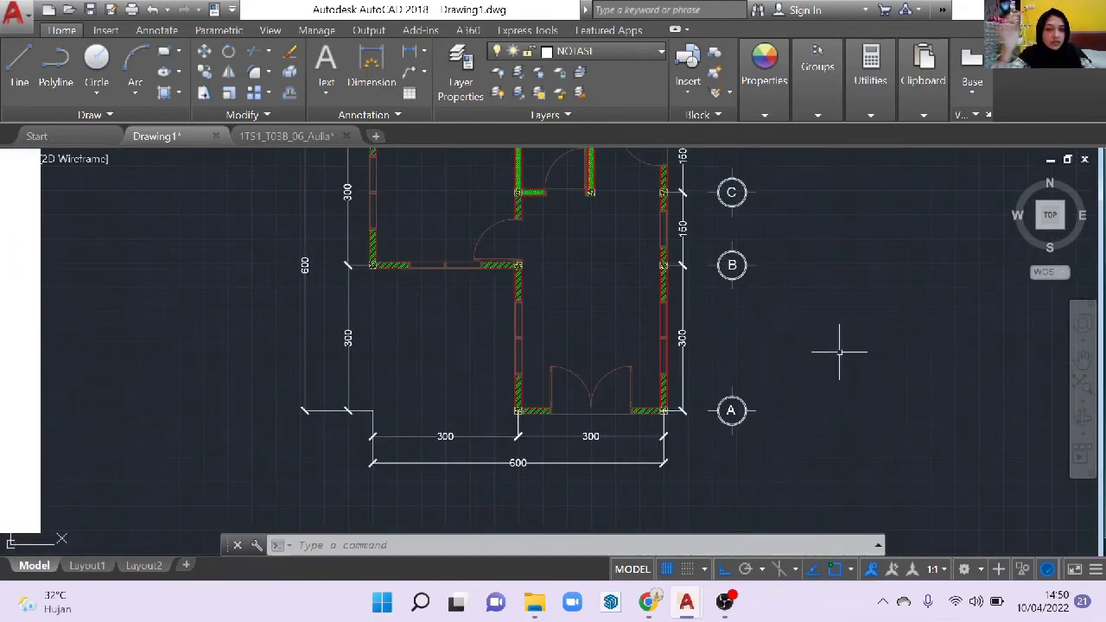
# - Make POTONGAN the current layer
pyautogui.scroll(-2, 785, 324)
pyautogui.scroll(2, 784, 317)
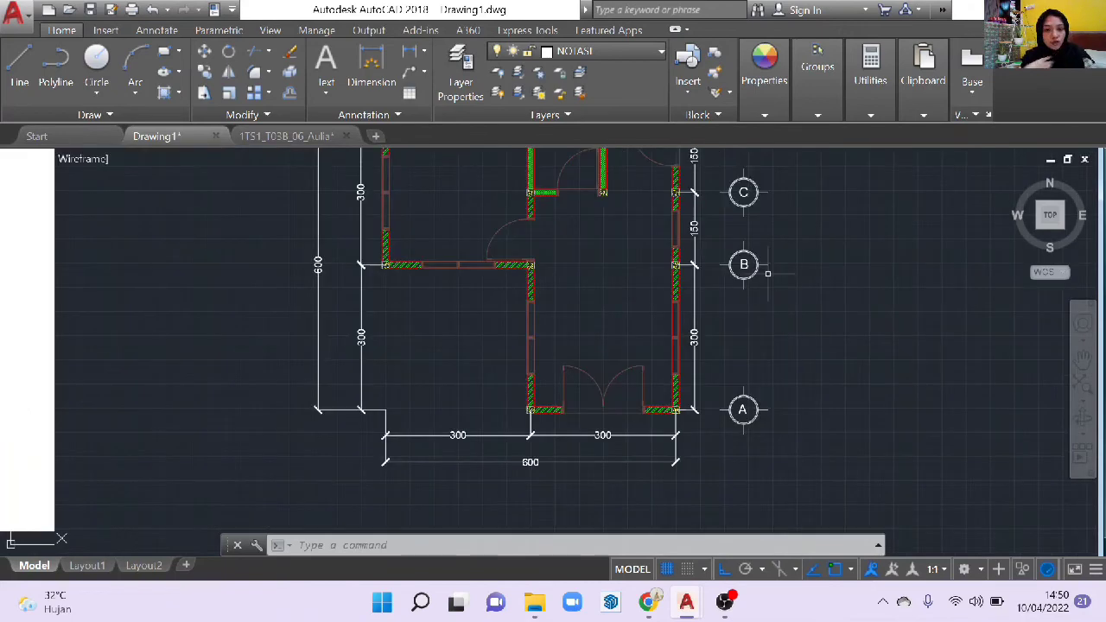
pyautogui.scroll(-3, 738, 406)
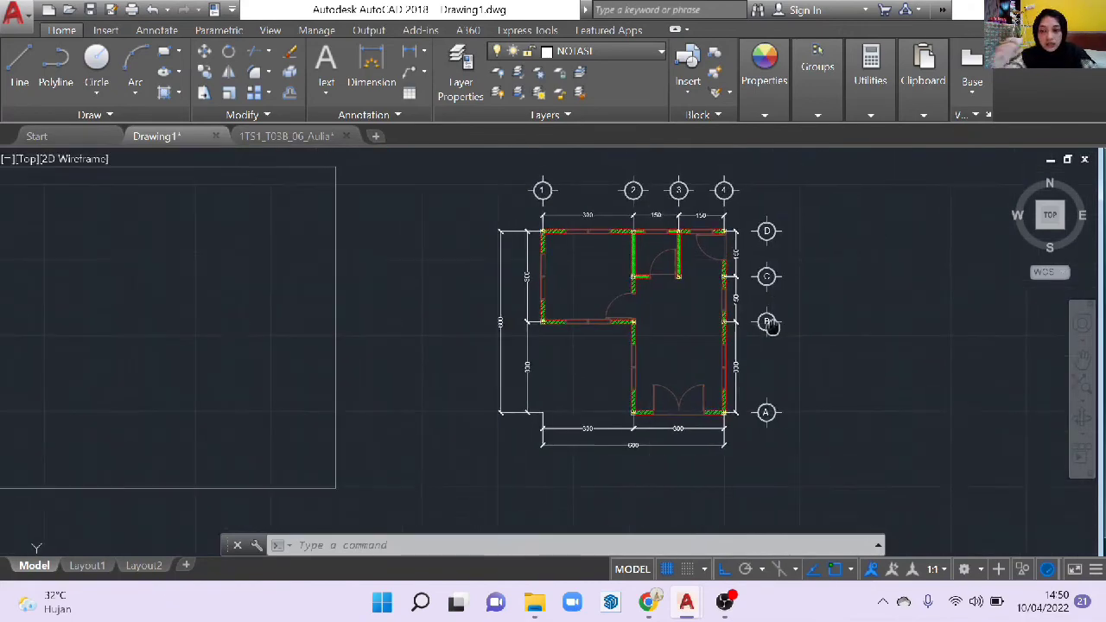
pyautogui.moveTo(483, 349); pyautogui.dragTo(602, 364, button='middle')
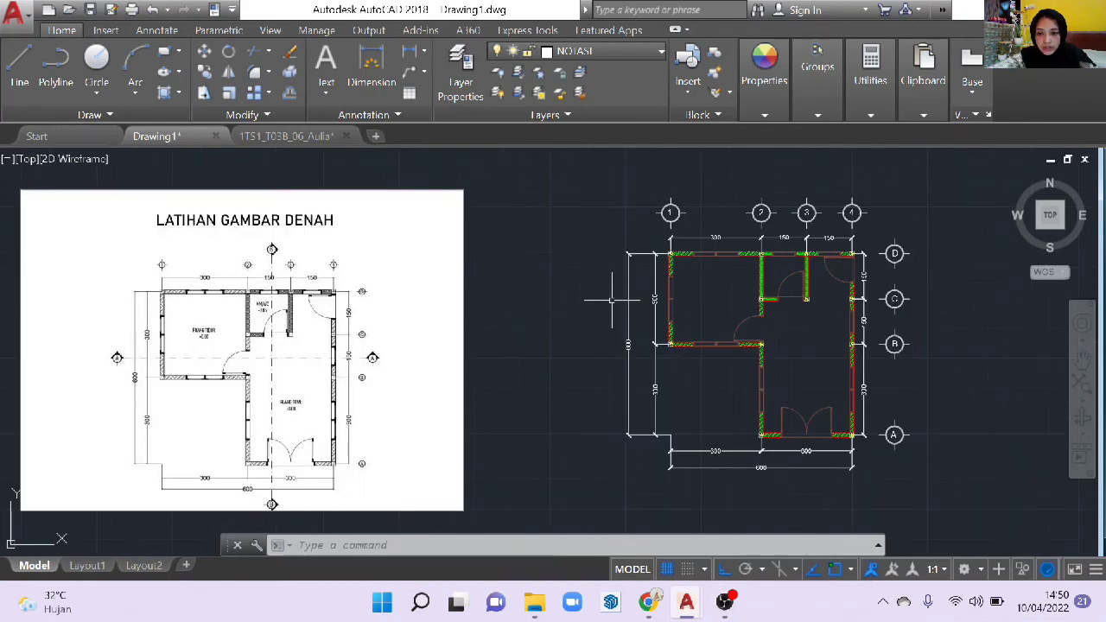
pyautogui.click(648, 54)
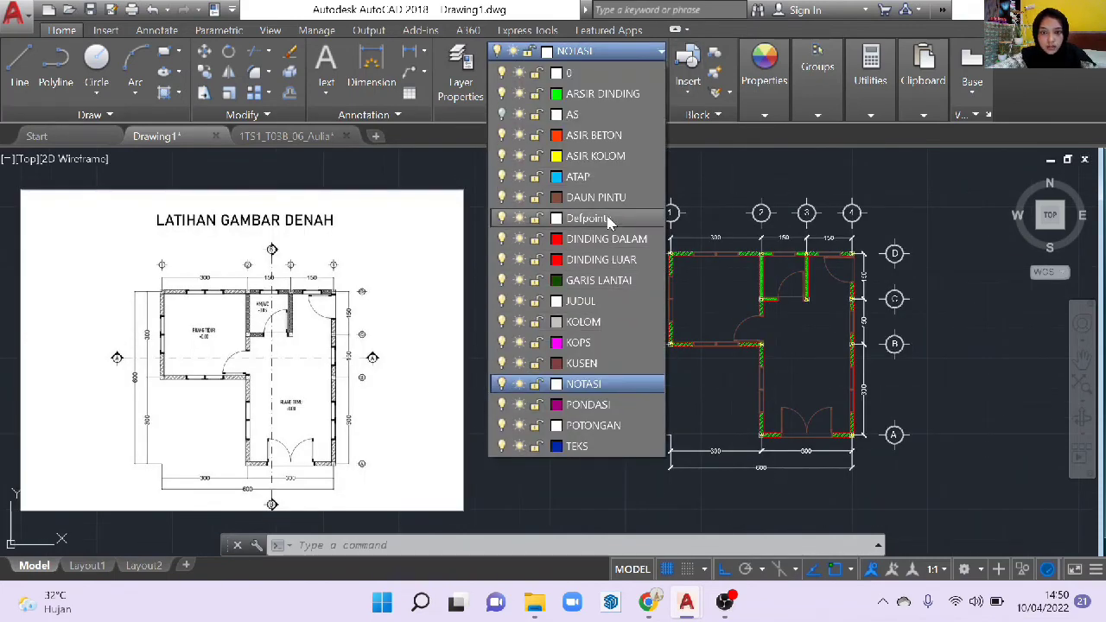
pyautogui.click(596, 425)
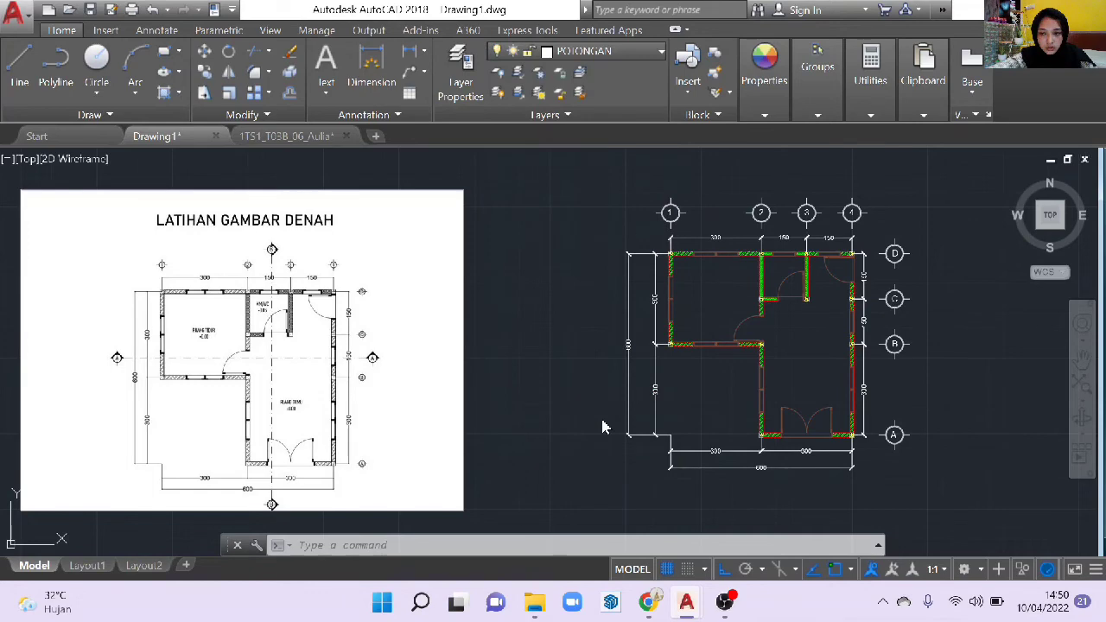
# - Draw a horizontal section line across the whole plan between axes B and C, extending past the dimensions and grid markers on both sides
pyautogui.scroll(2, 568, 338)
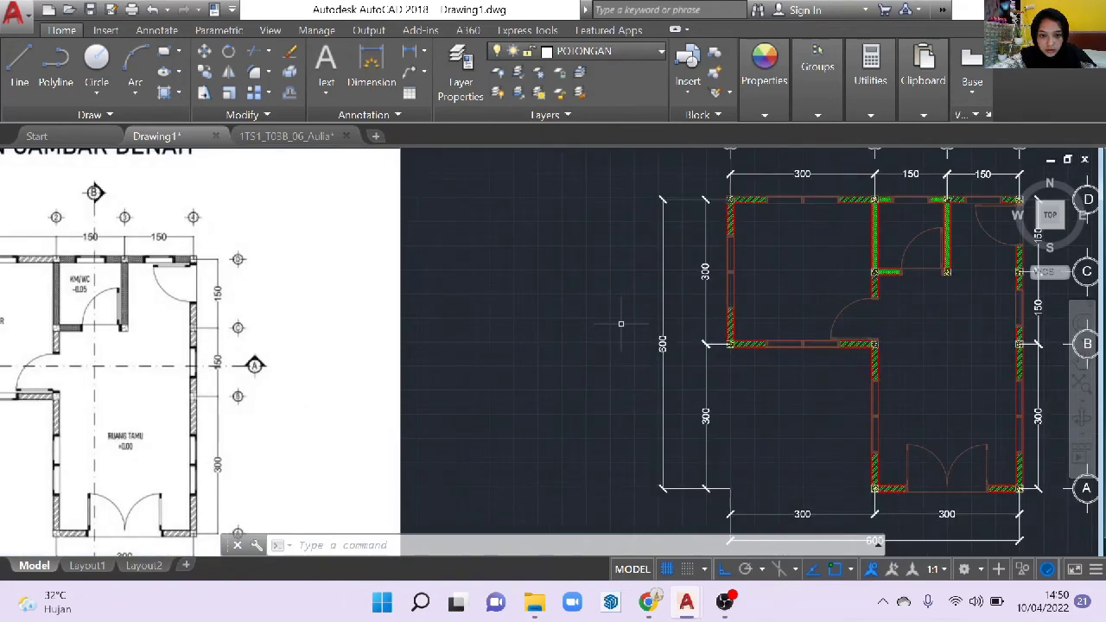
pyautogui.click(620, 323)
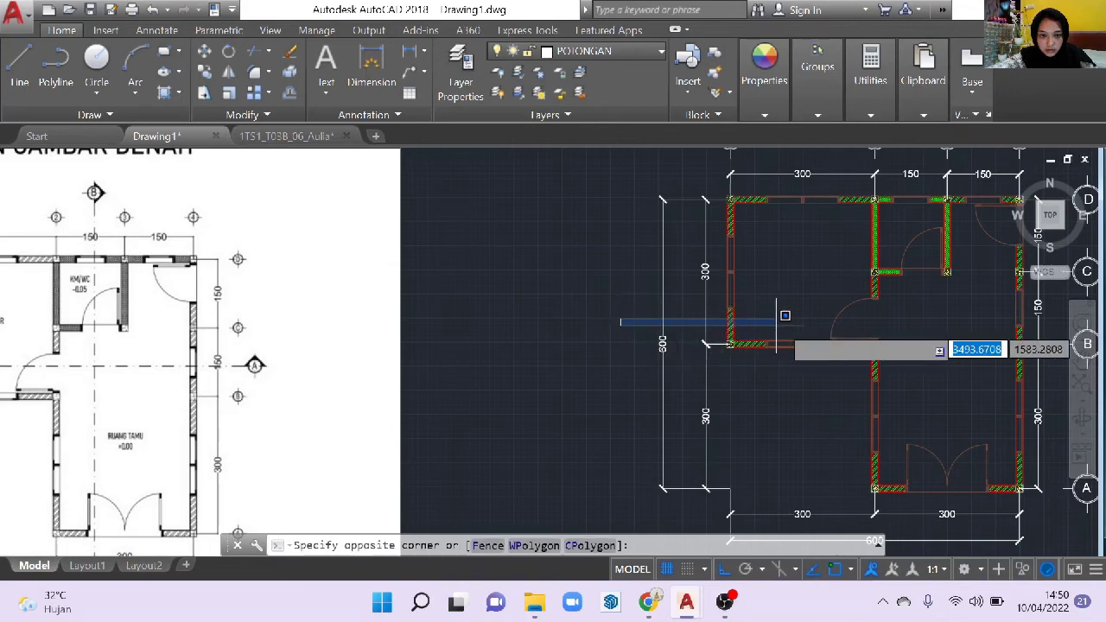
pyautogui.press('Escape')
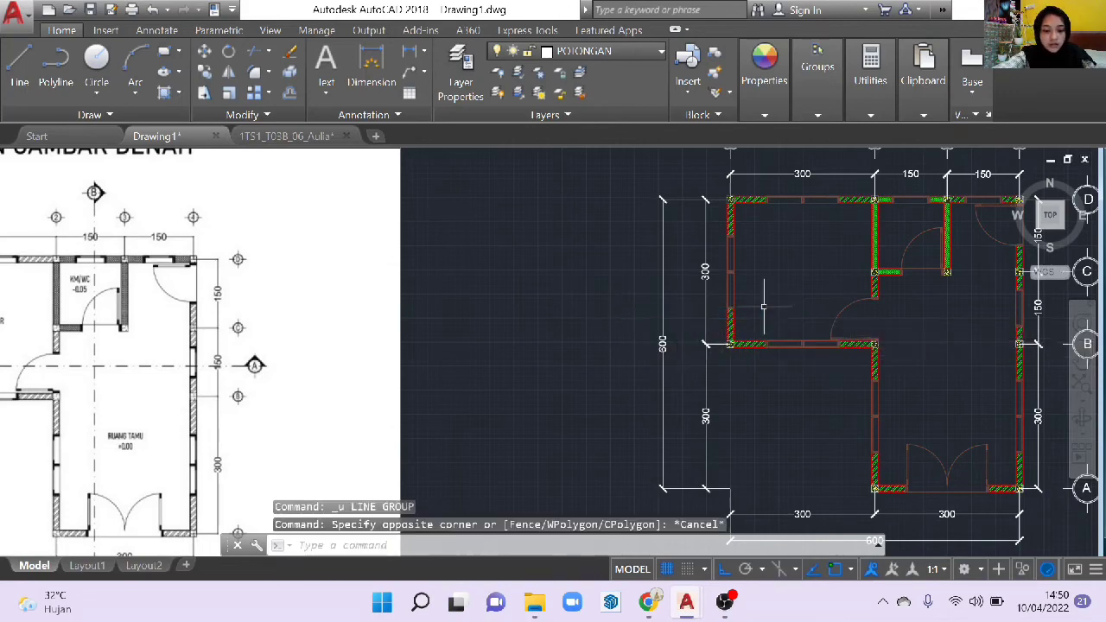
pyautogui.write('l')
pyautogui.press('Return')
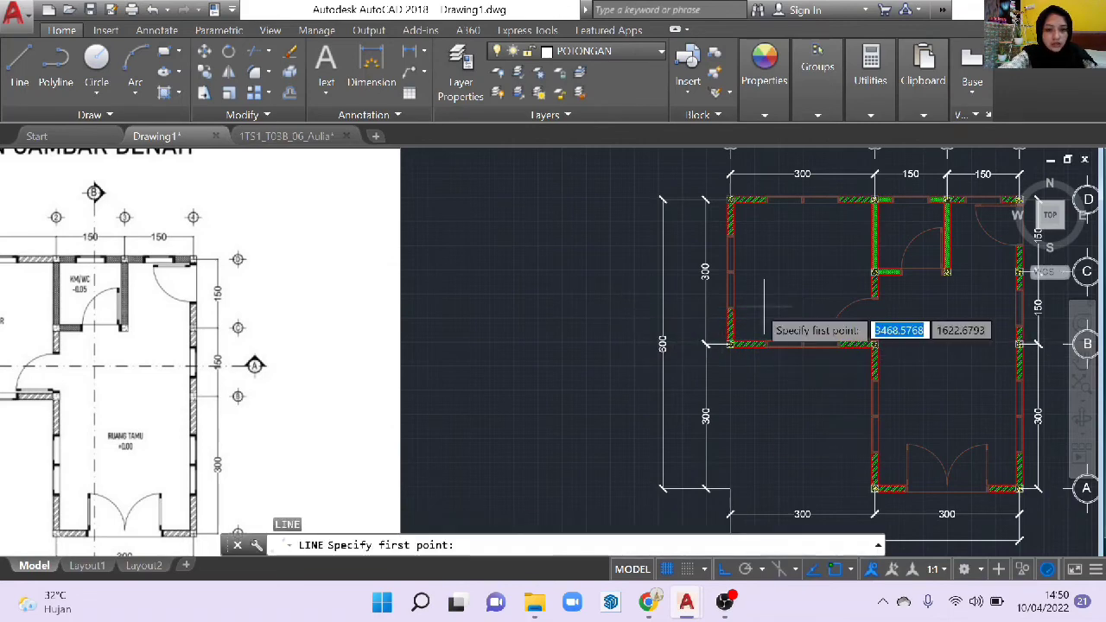
pyautogui.click(609, 315)
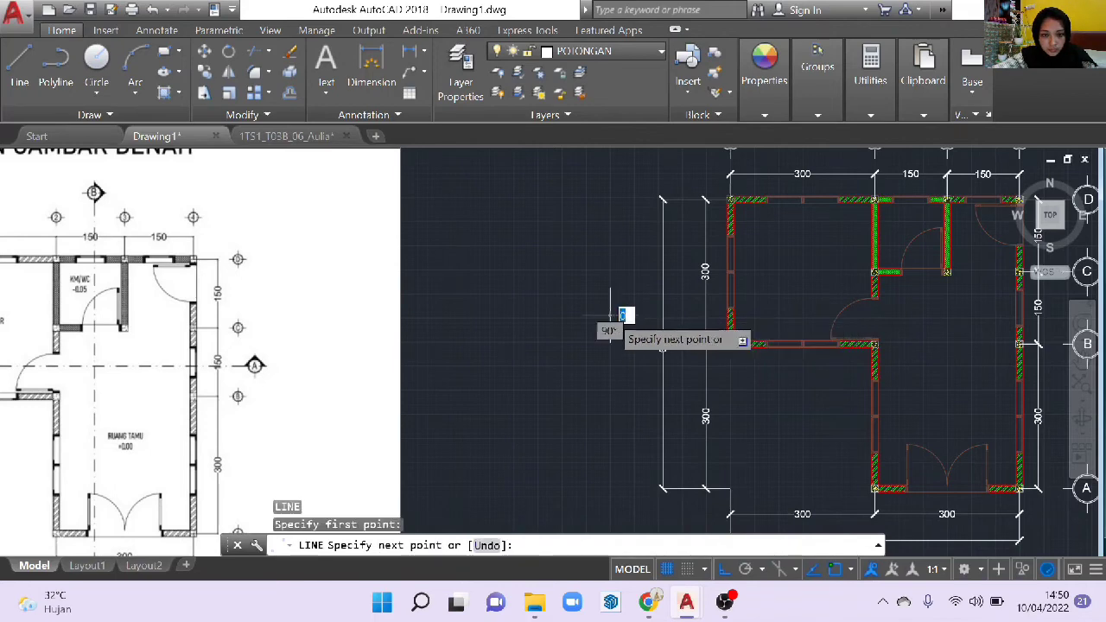
pyautogui.moveTo(873, 343); pyautogui.dragTo(581, 298, button='middle')
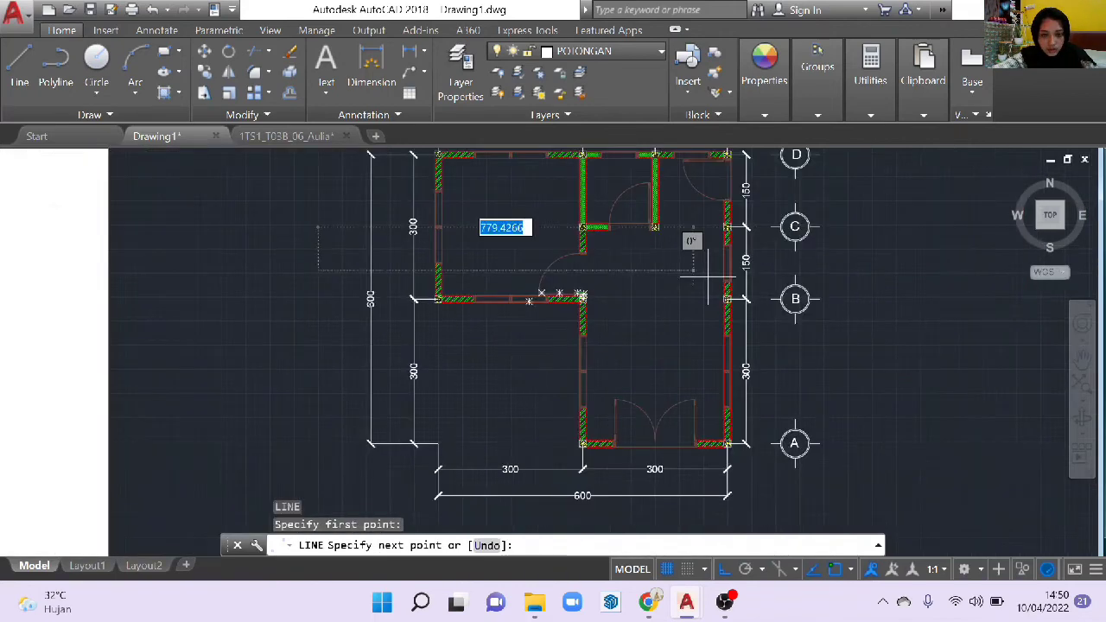
pyautogui.click(877, 281)
pyautogui.press('Return')
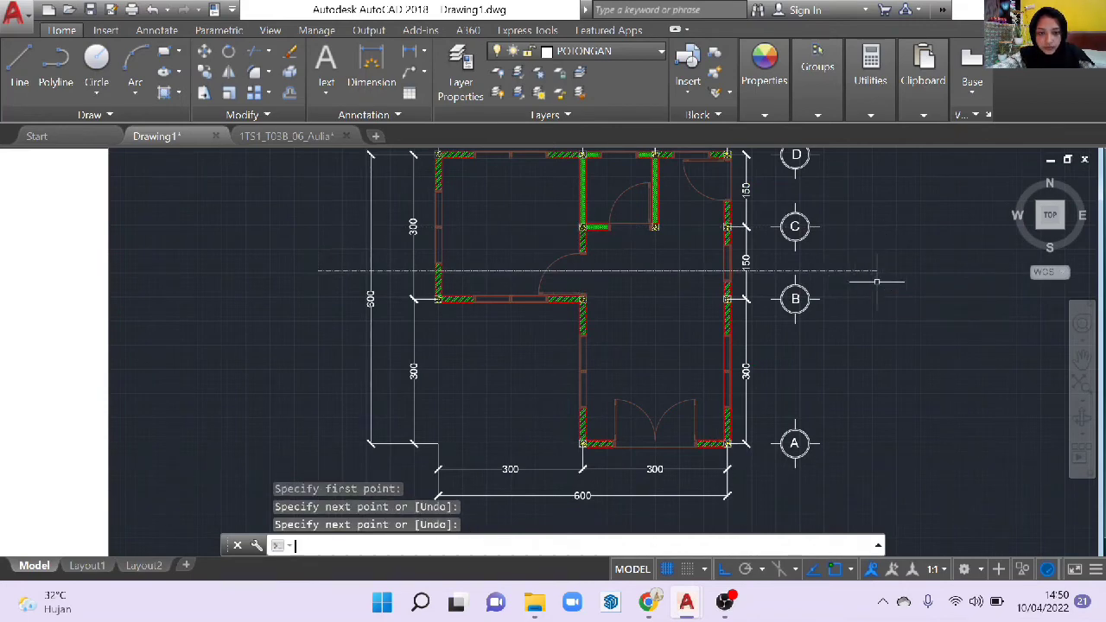
# - Draw a vertical section line through the whole plan between axes 2 and 3, from above the grid markers to below the 600 dimension
pyautogui.moveTo(664, 294); pyautogui.dragTo(731, 348, button='middle')
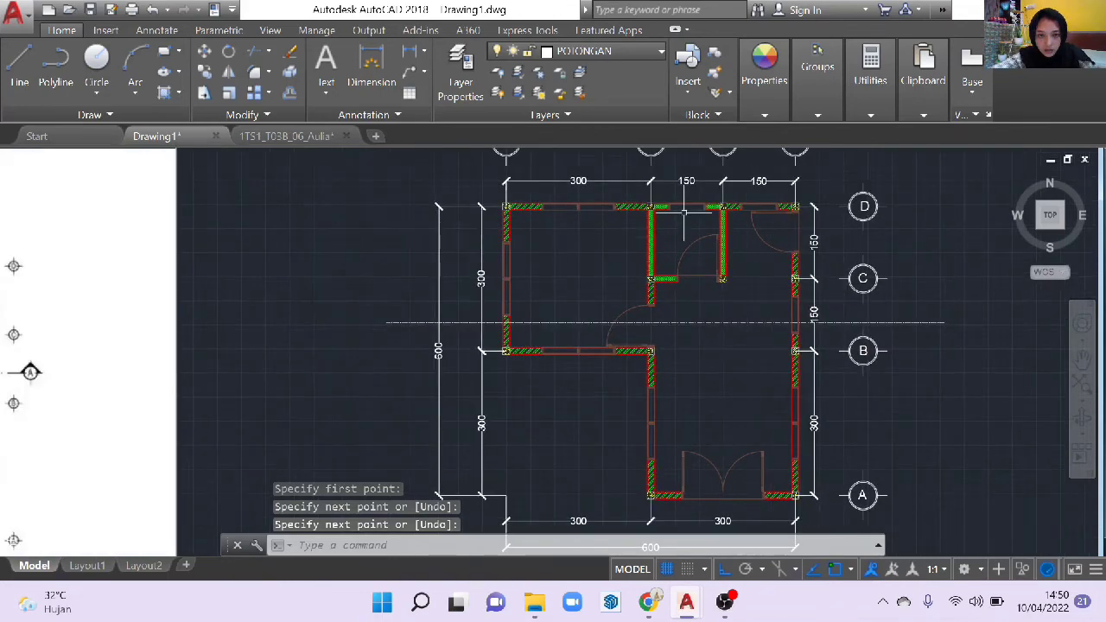
pyautogui.moveTo(683, 213); pyautogui.dragTo(678, 311, button='middle')
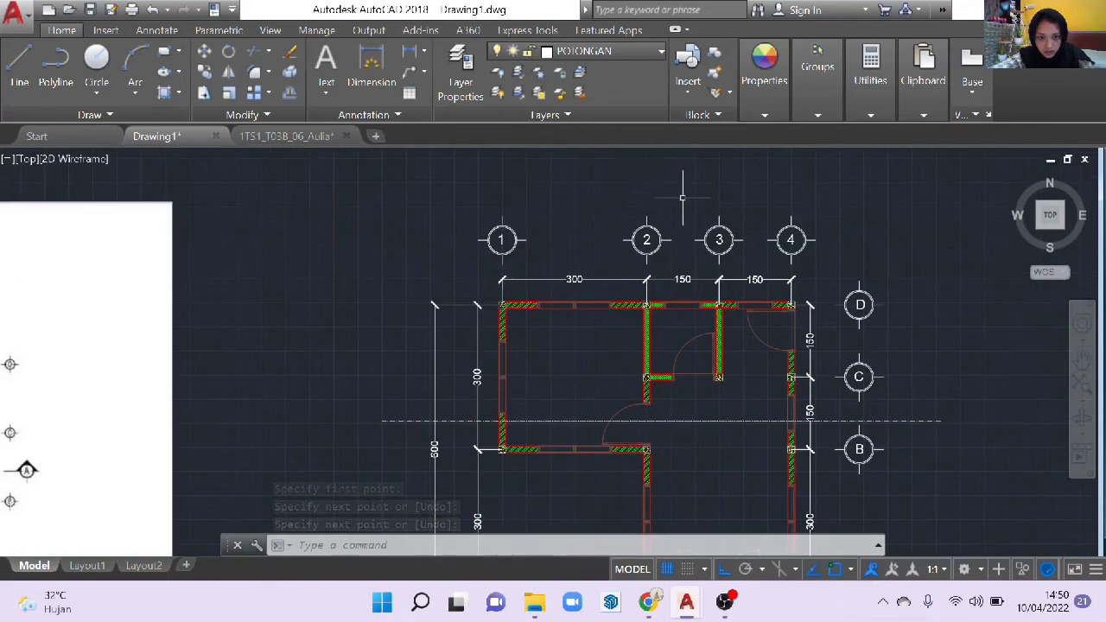
pyautogui.click(683, 198)
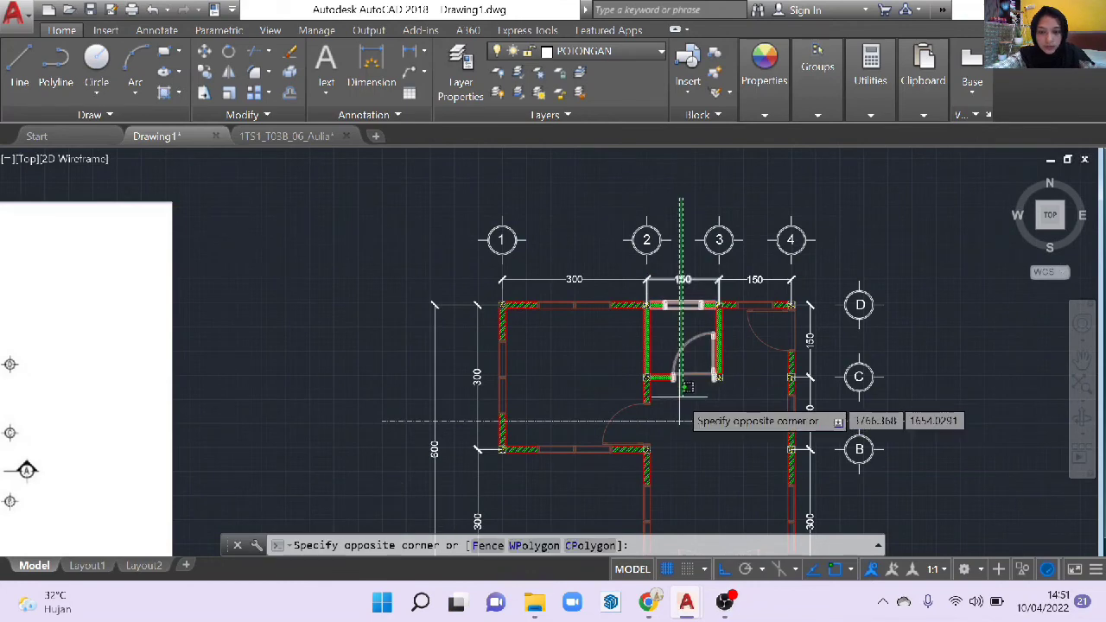
pyautogui.press('Escape')
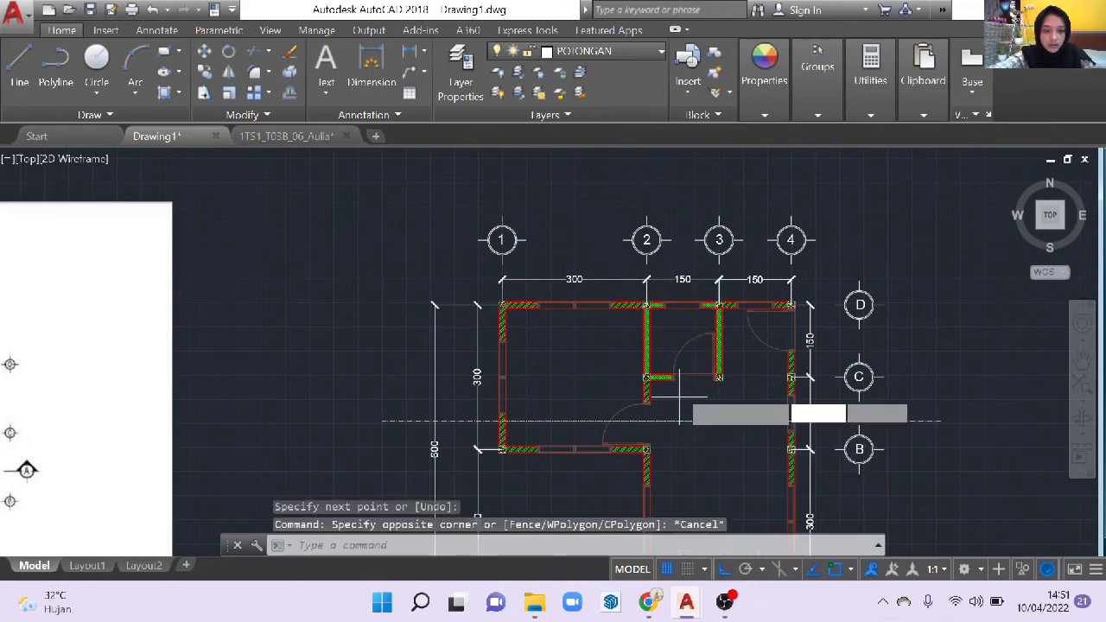
pyautogui.write('l')
pyautogui.press('Return')
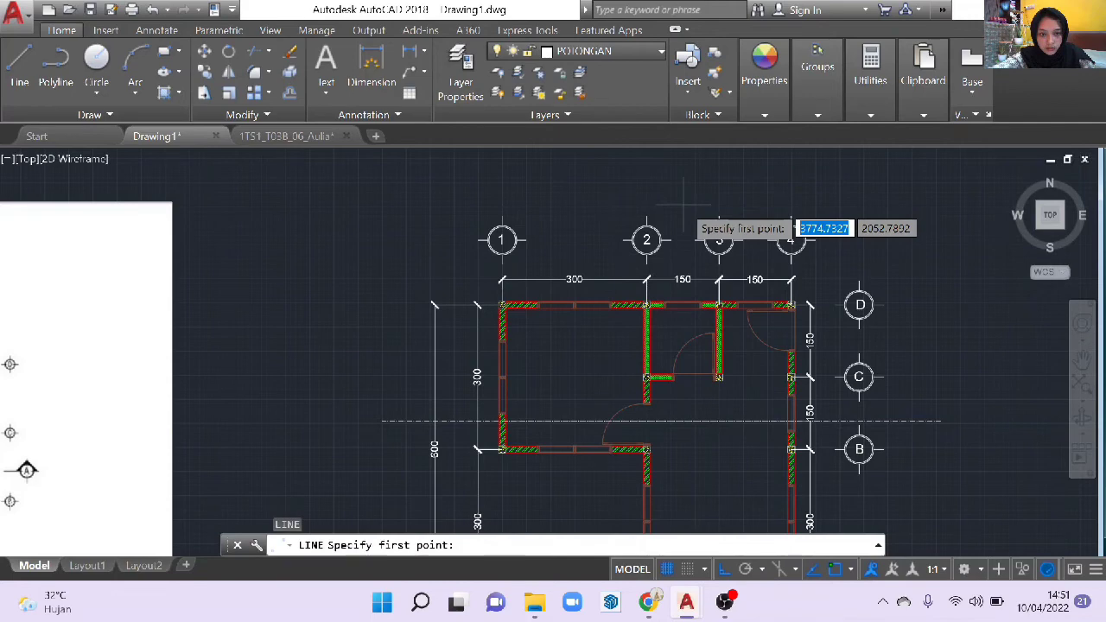
pyautogui.click(683, 205)
pyautogui.moveTo(683, 484); pyautogui.dragTo(682, 313, button='middle')
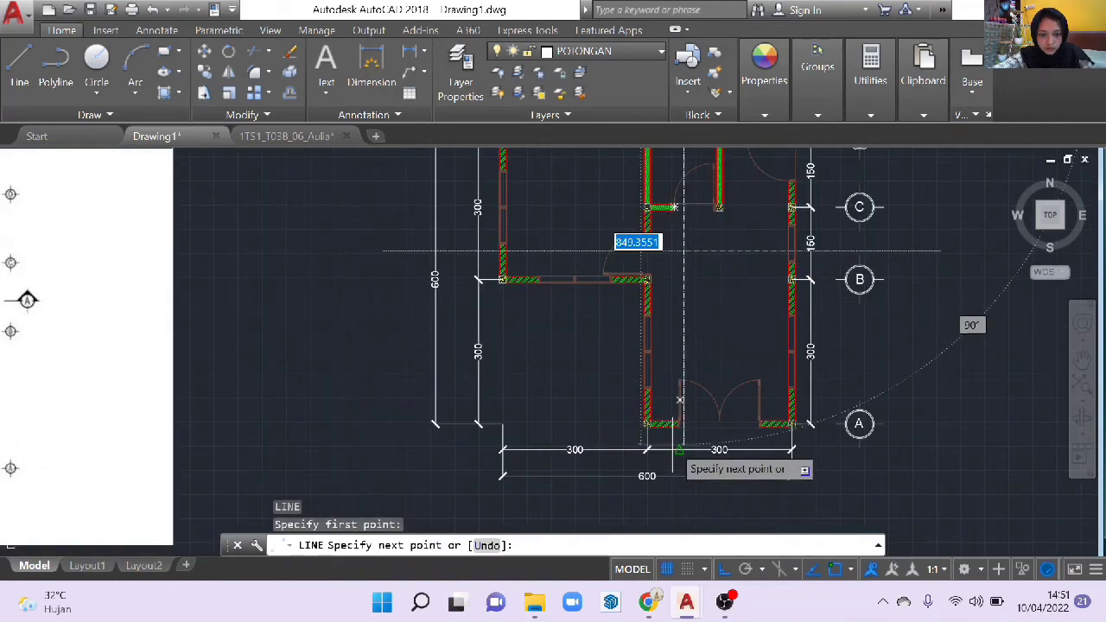
pyautogui.click(678, 506)
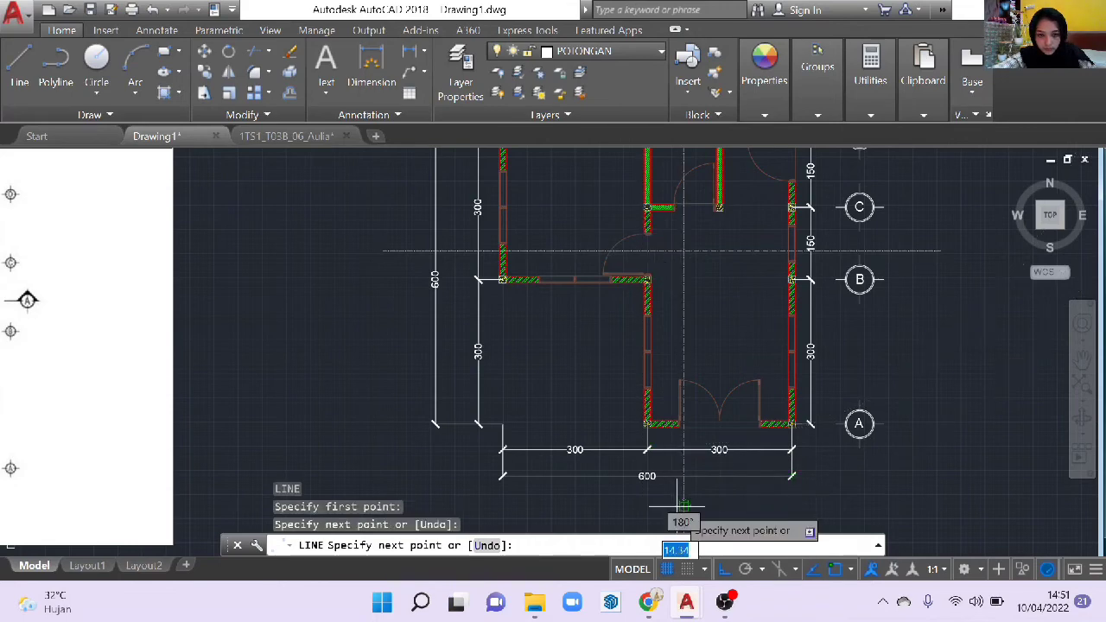
pyautogui.press('Return')
# - Start a copy of grid marker B with its crosshair lines, taking the base point on the marker's left-hand line
pyautogui.moveTo(744, 321); pyautogui.dragTo(546, 366, button='middle')
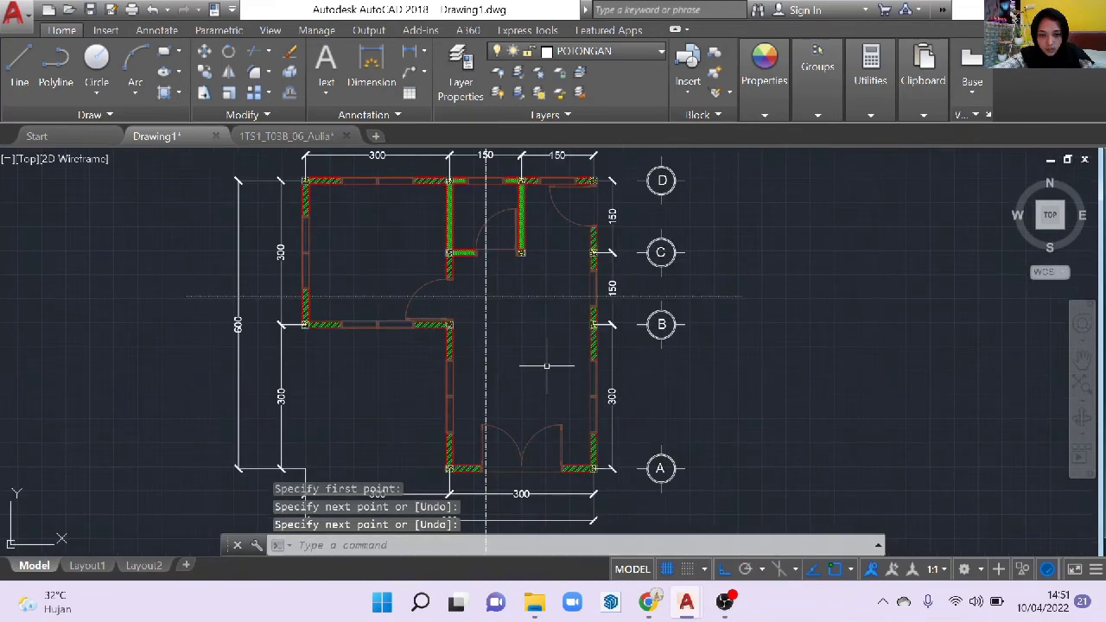
pyautogui.moveTo(664, 298); pyautogui.dragTo(662, 323)
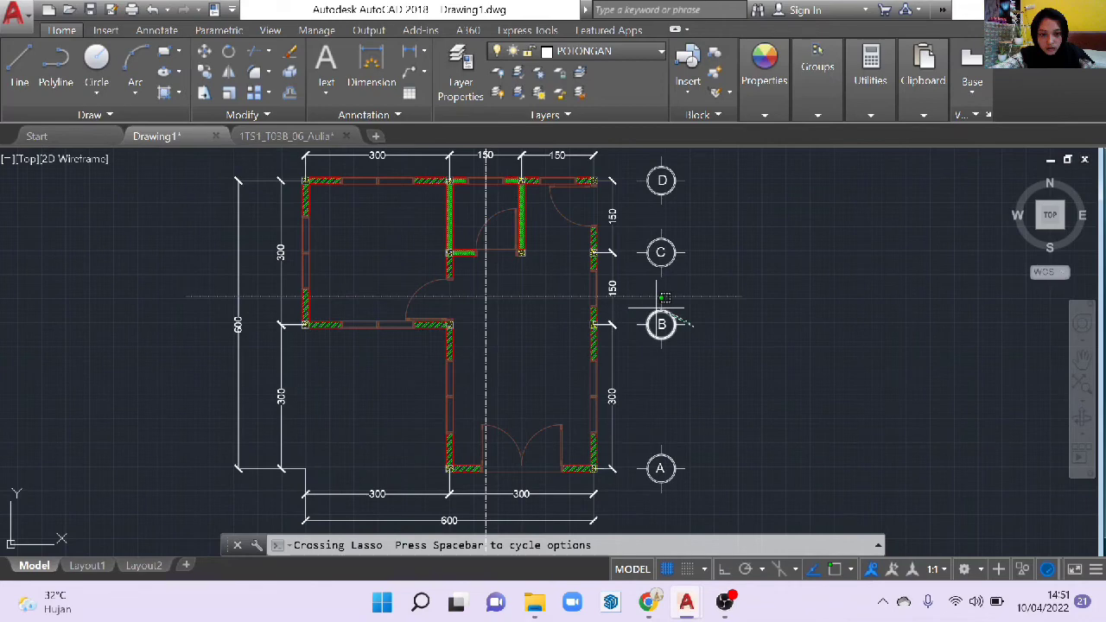
pyautogui.moveTo(656, 308); pyautogui.dragTo(660, 355)
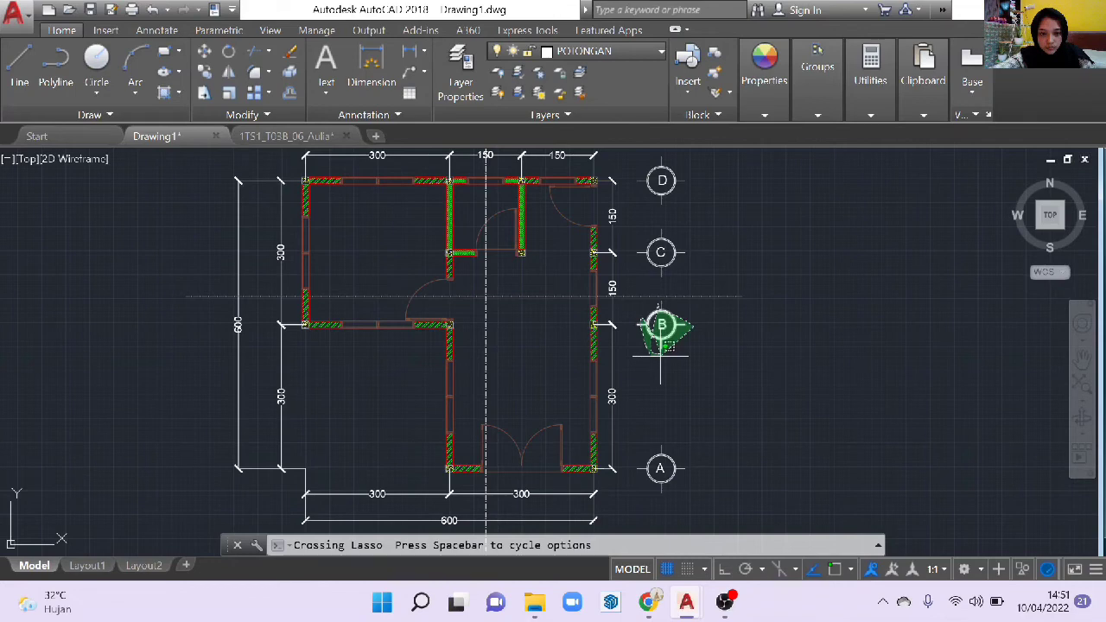
pyautogui.moveTo(660, 355); pyautogui.dragTo(643, 325)
pyautogui.write('co')
pyautogui.press('Return')
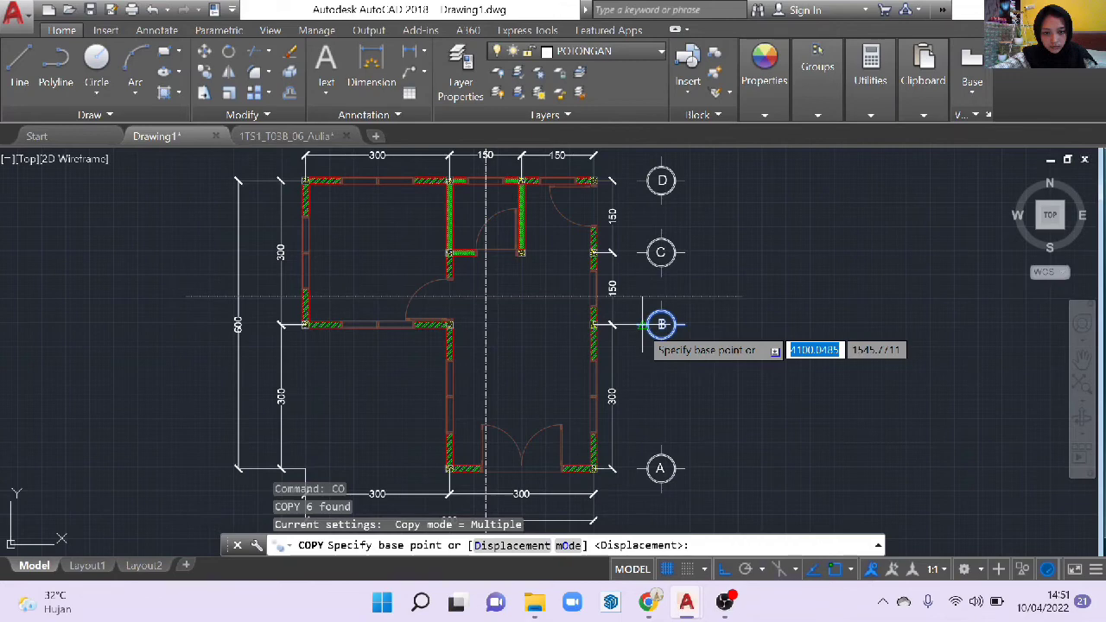
pyautogui.click(643, 325)
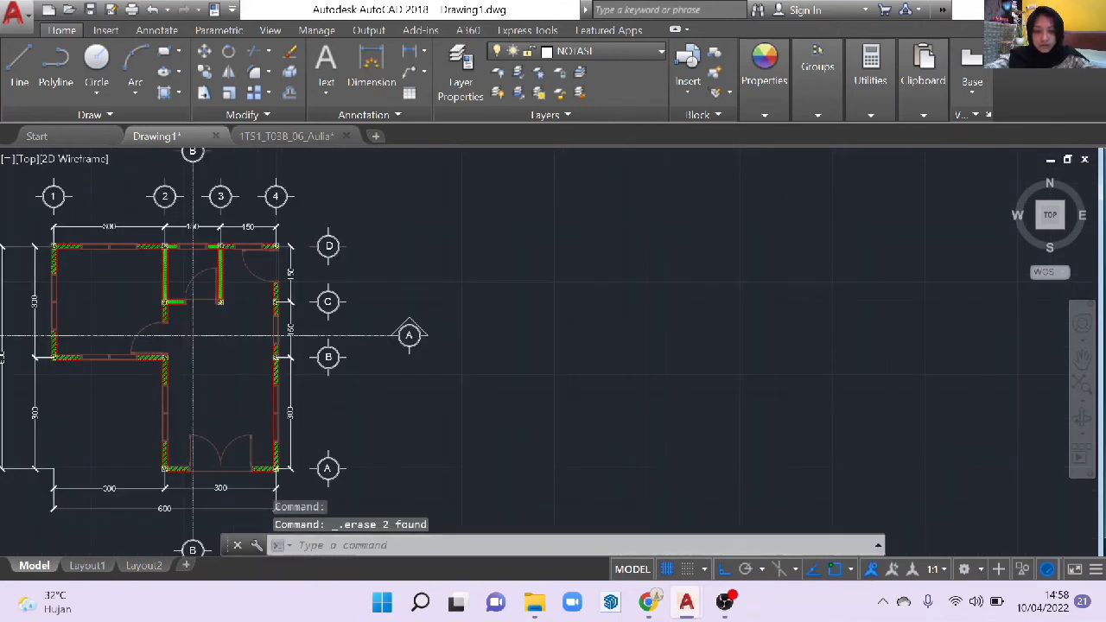
# - Draw a diagonal line from the upper line end to the right-hand line end of the B section marker above the plan
pyautogui.scroll(-3, 292, 210)
pyautogui.scroll(4, 440, 287)
pyautogui.moveTo(440, 288); pyautogui.dragTo(543, 325, button='middle')
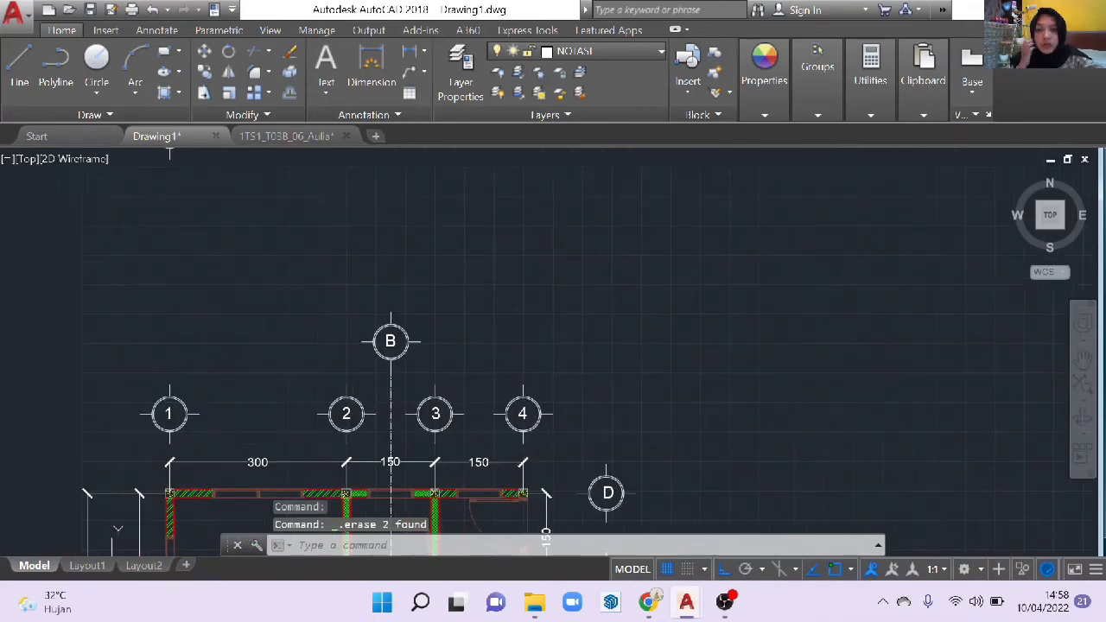
pyautogui.scroll(2, 423, 332)
pyautogui.moveTo(487, 353); pyautogui.dragTo(605, 375, button='middle')
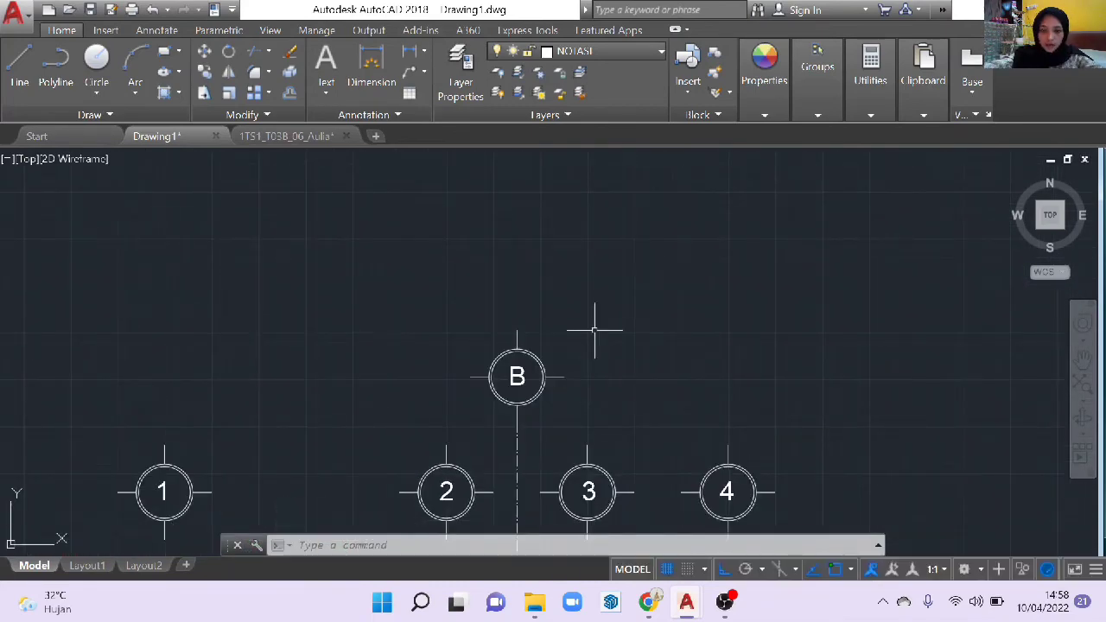
pyautogui.write('L')
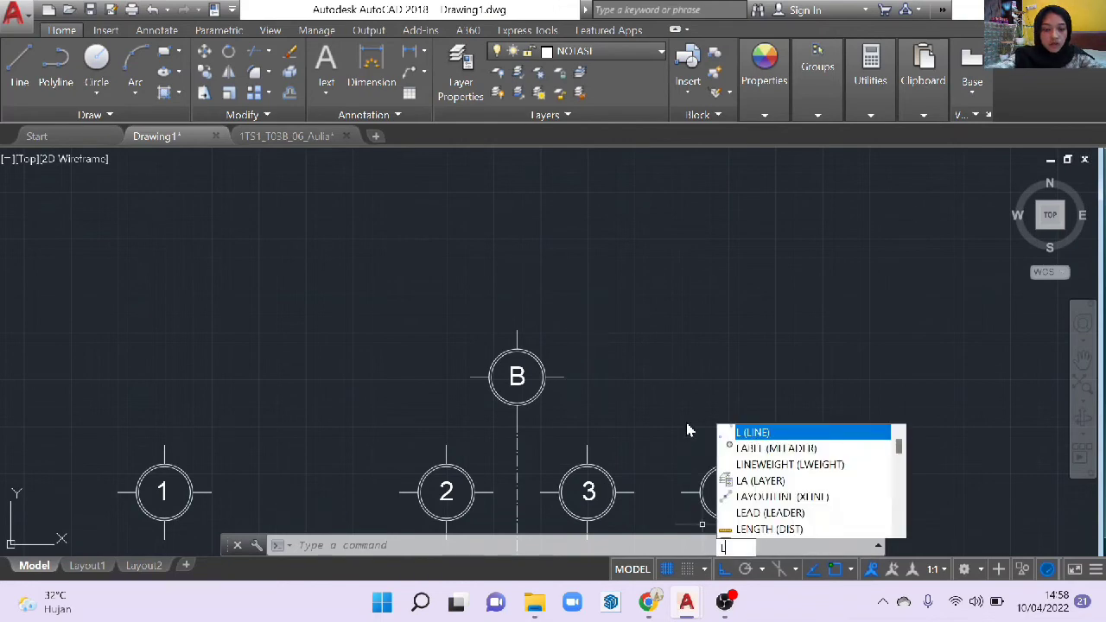
pyautogui.press('Return')
pyautogui.scroll(4, 562, 367)
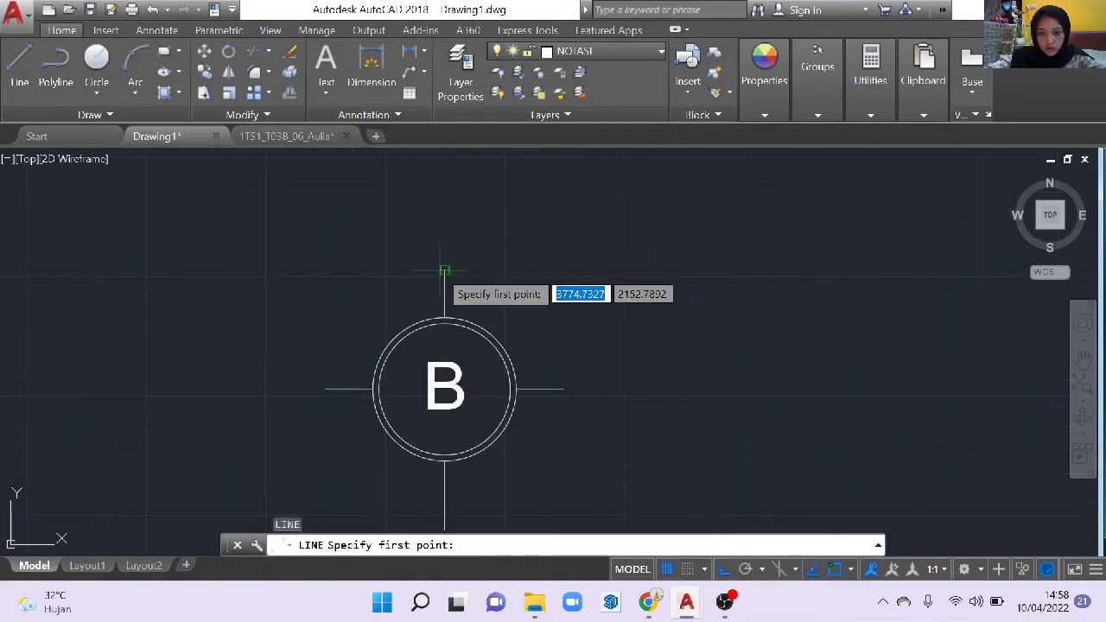
pyautogui.click(444, 271)
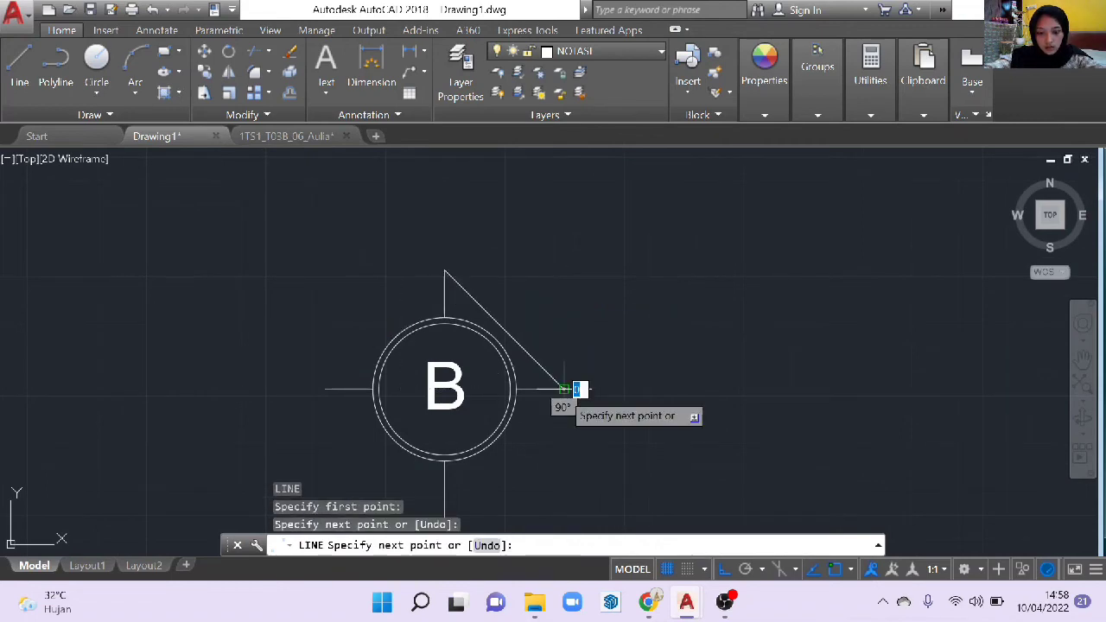
pyautogui.press('Return')
# - Draw the arrow's second diagonal from the upper B marker's right-hand line end down to the vertical section line below the circle
pyautogui.press('Return')
pyautogui.click(563, 389)
pyautogui.moveTo(563, 388); pyautogui.dragTo(562, 284, button='middle')
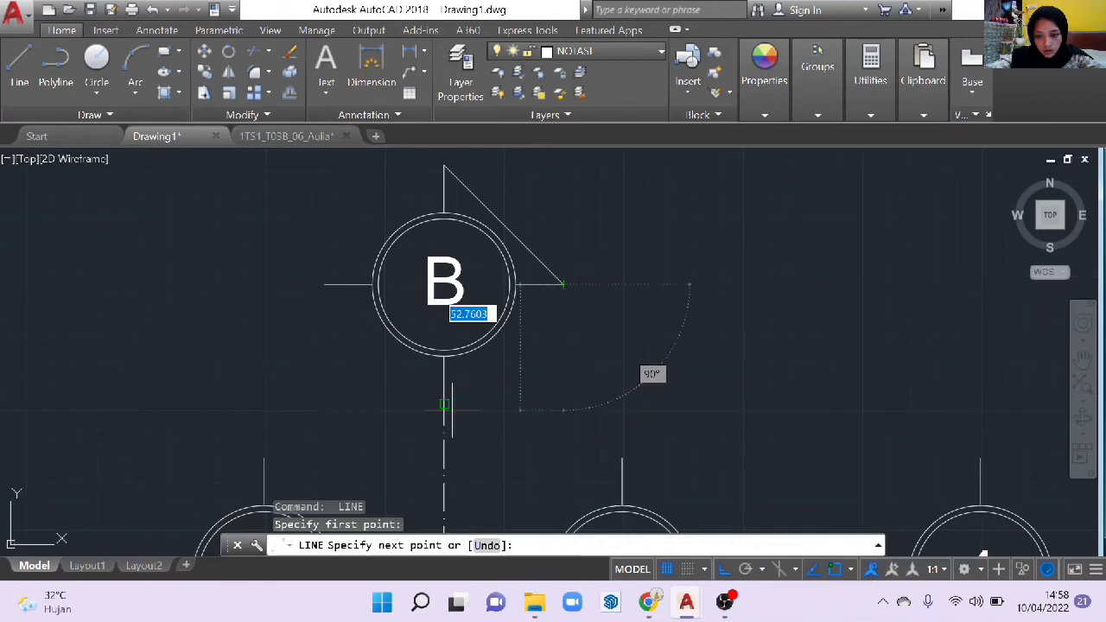
pyautogui.scroll(3, 450, 420)
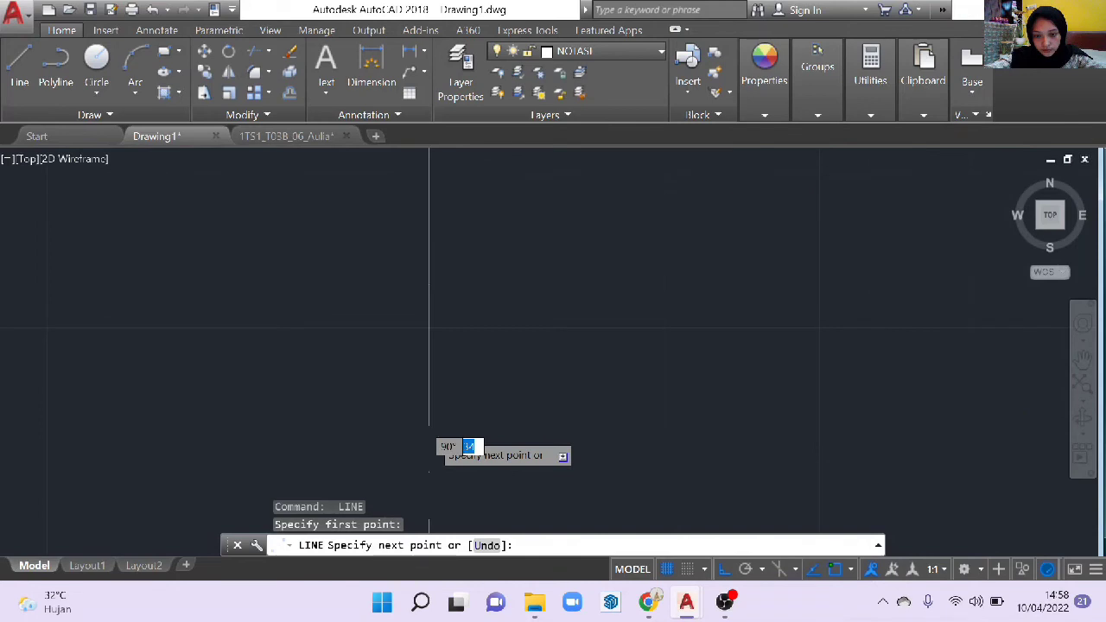
pyautogui.scroll(-2, 430, 427)
pyautogui.click(429, 427)
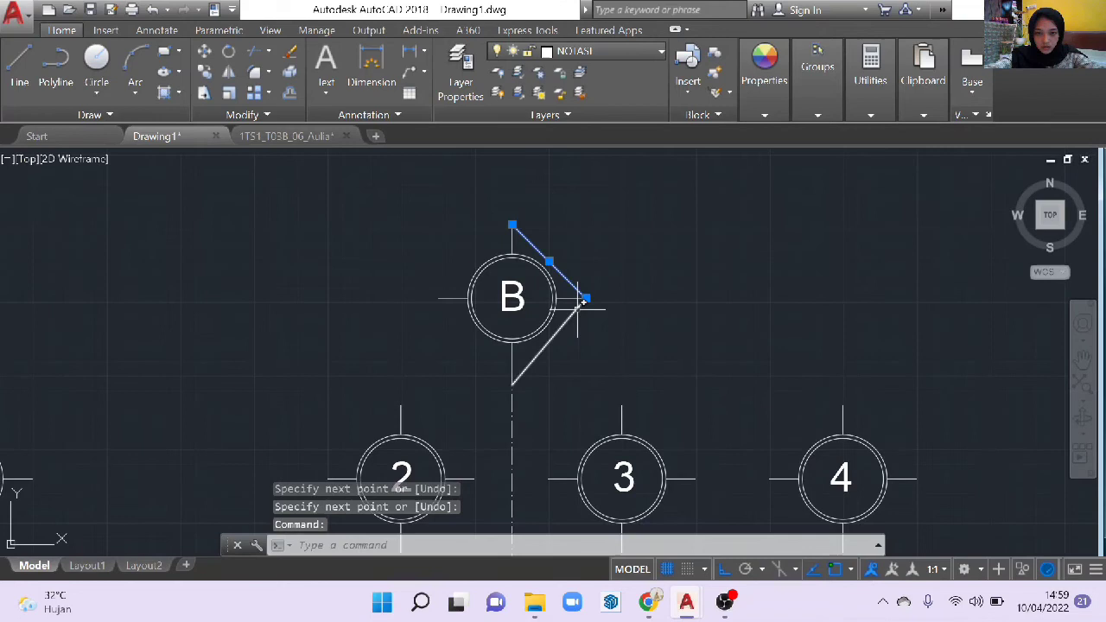
# - Copy both diagonal arrow lines from their shared tip to the right-hand line end of the B section marker below the plan
pyautogui.click(578, 308)
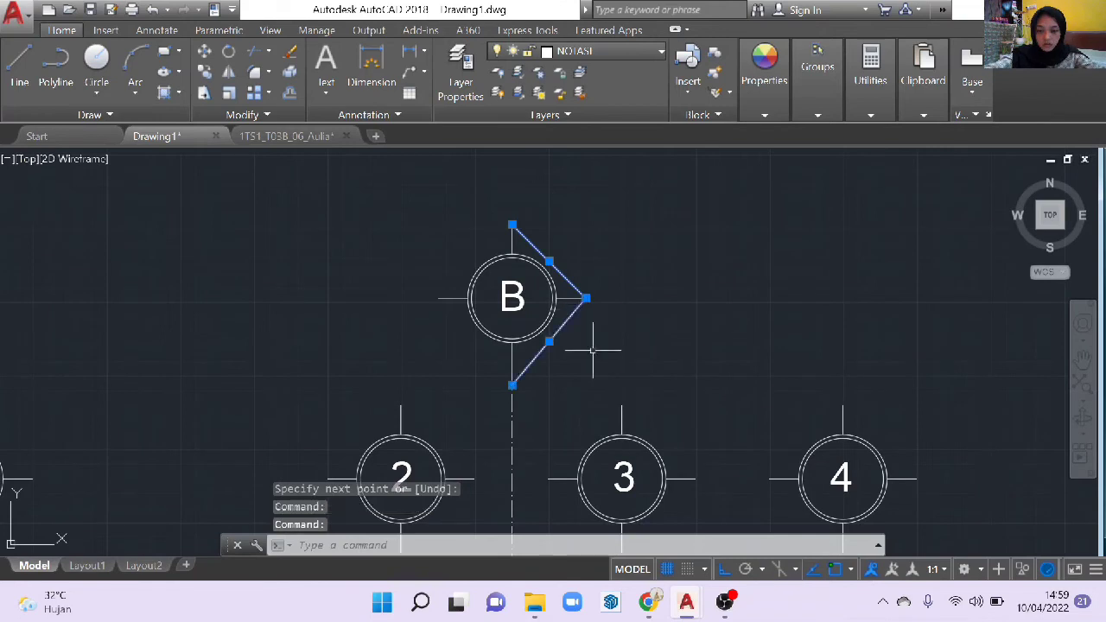
pyautogui.write('c')
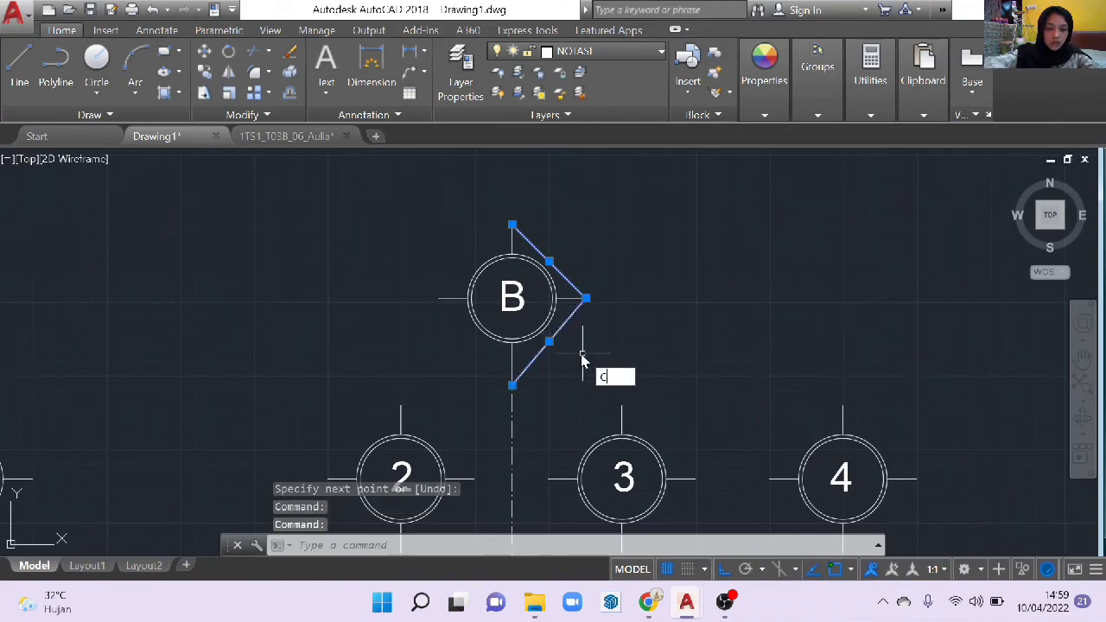
pyautogui.write('o')
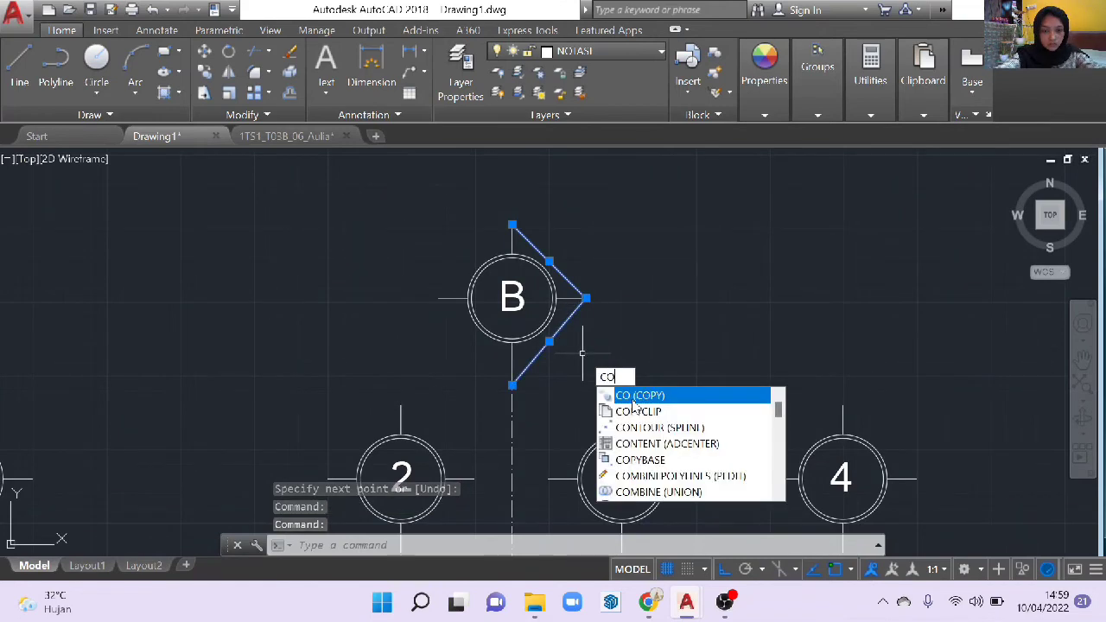
pyautogui.press('Return')
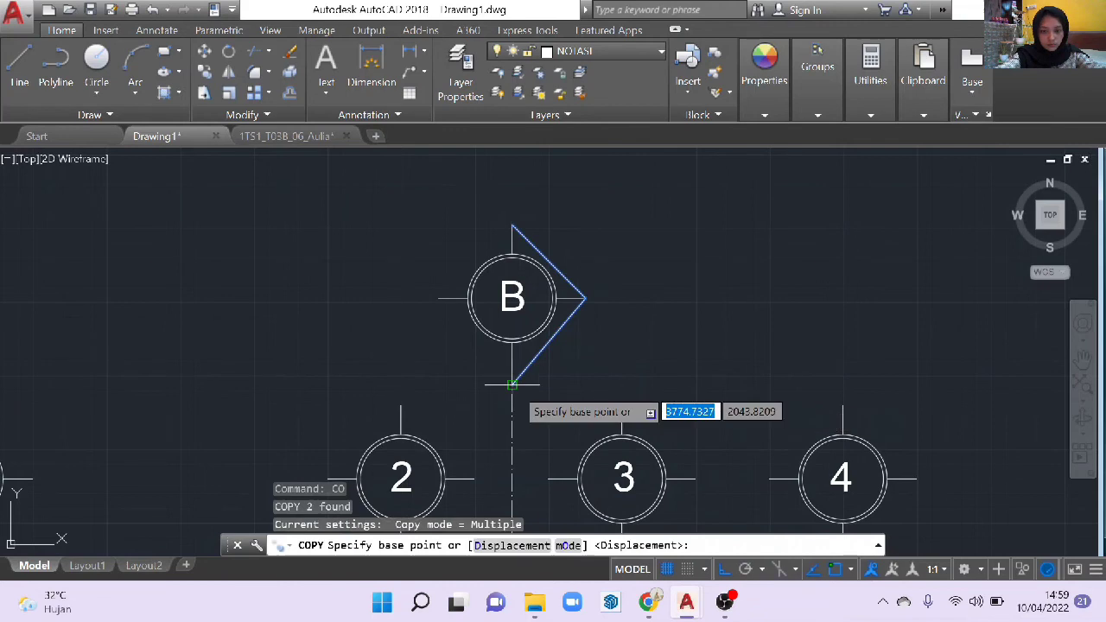
pyautogui.click(585, 298)
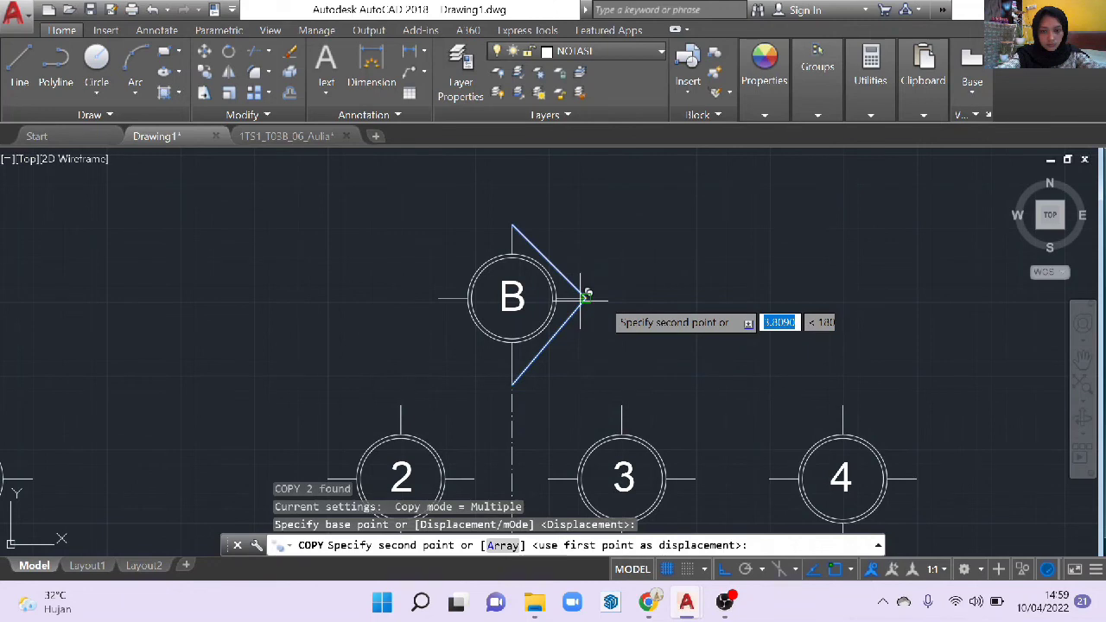
pyautogui.scroll(-2, 686, 350)
pyautogui.scroll(2, 673, 351)
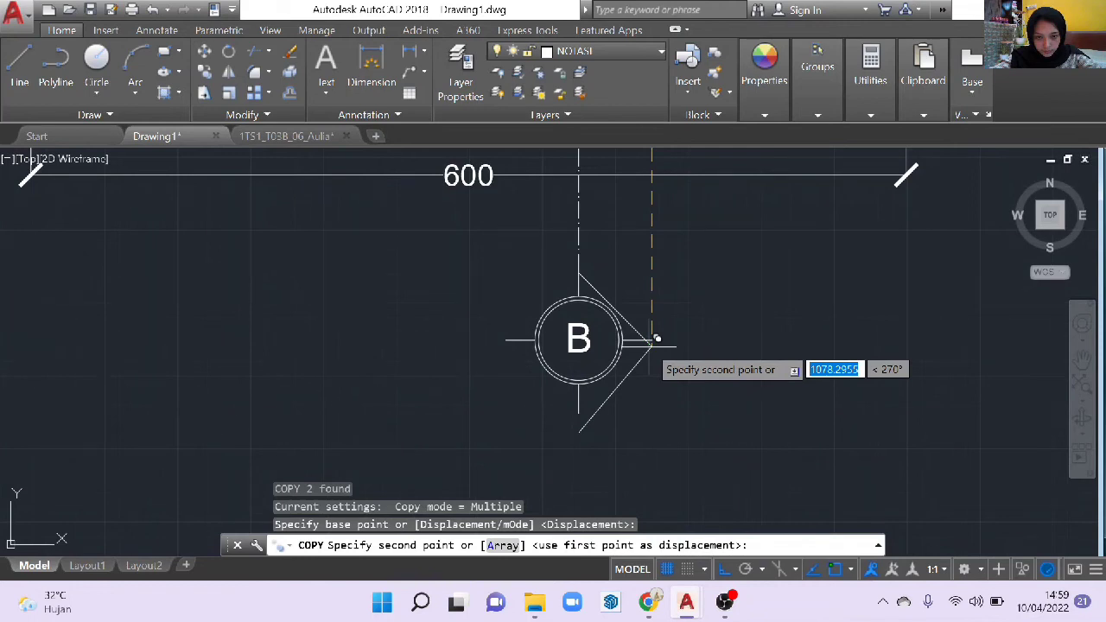
pyautogui.click(656, 339)
pyautogui.scroll(3, 657, 338)
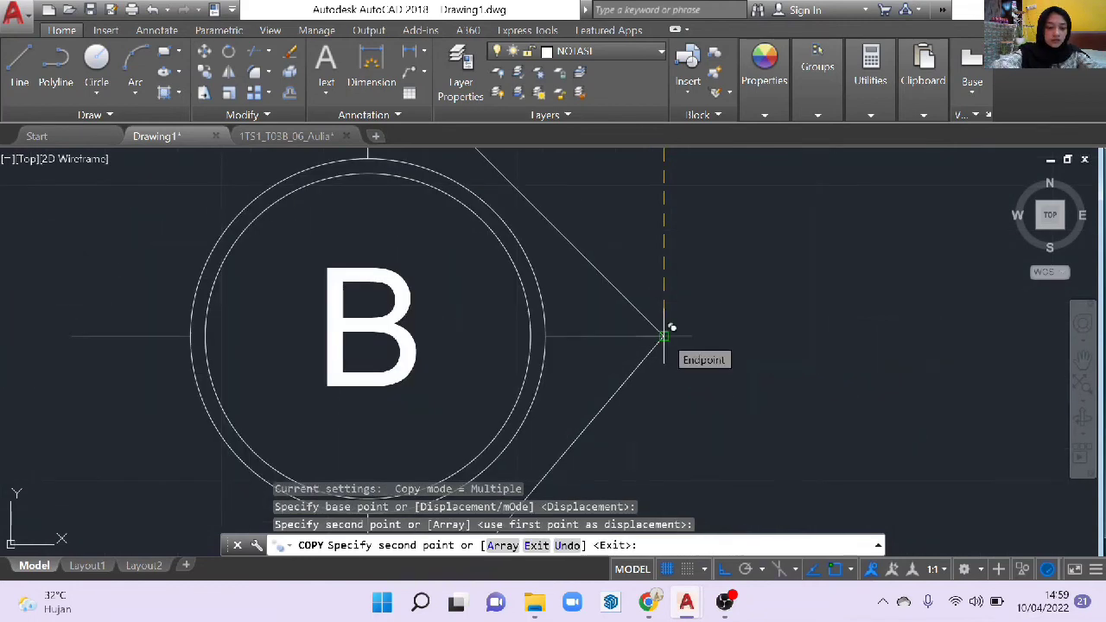
pyautogui.scroll(-5, 665, 332)
pyautogui.press('Return')
pyautogui.scroll(-1, 613, 406)
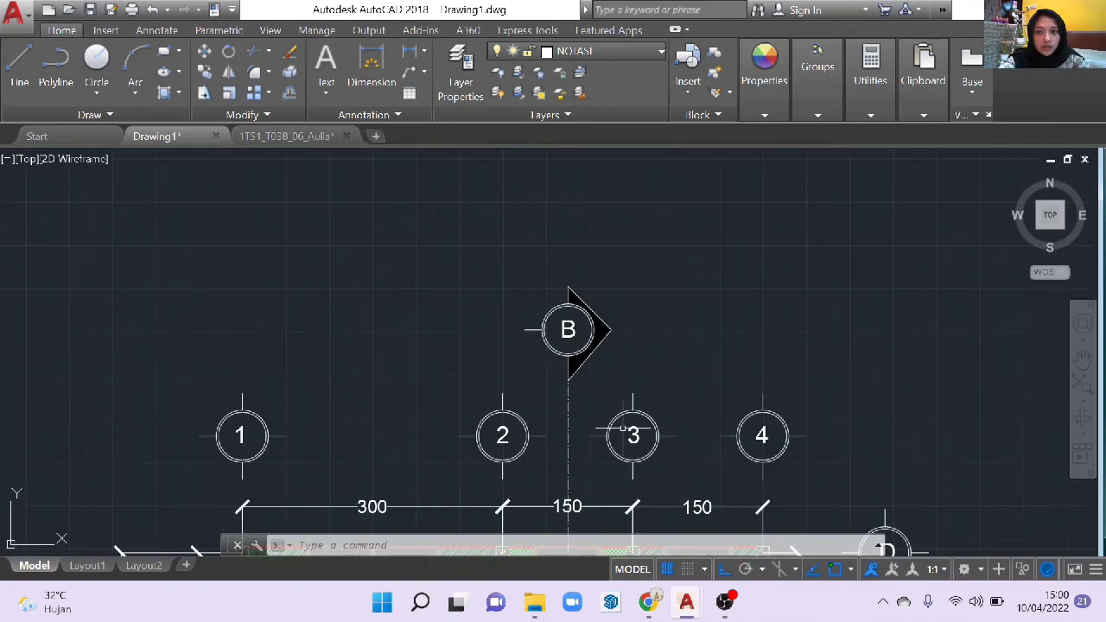
# - Fill the arrow of the A section marker on the plan's left side with a solid black hatch
pyautogui.moveTo(610, 404); pyautogui.dragTo(612, 311, button='middle')
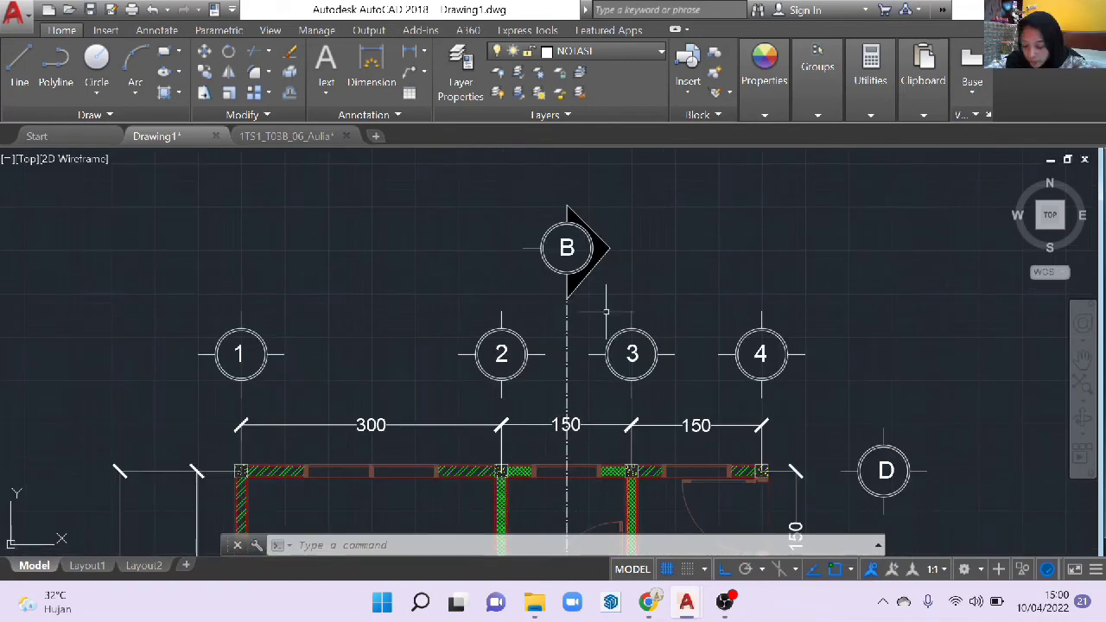
pyautogui.write('H')
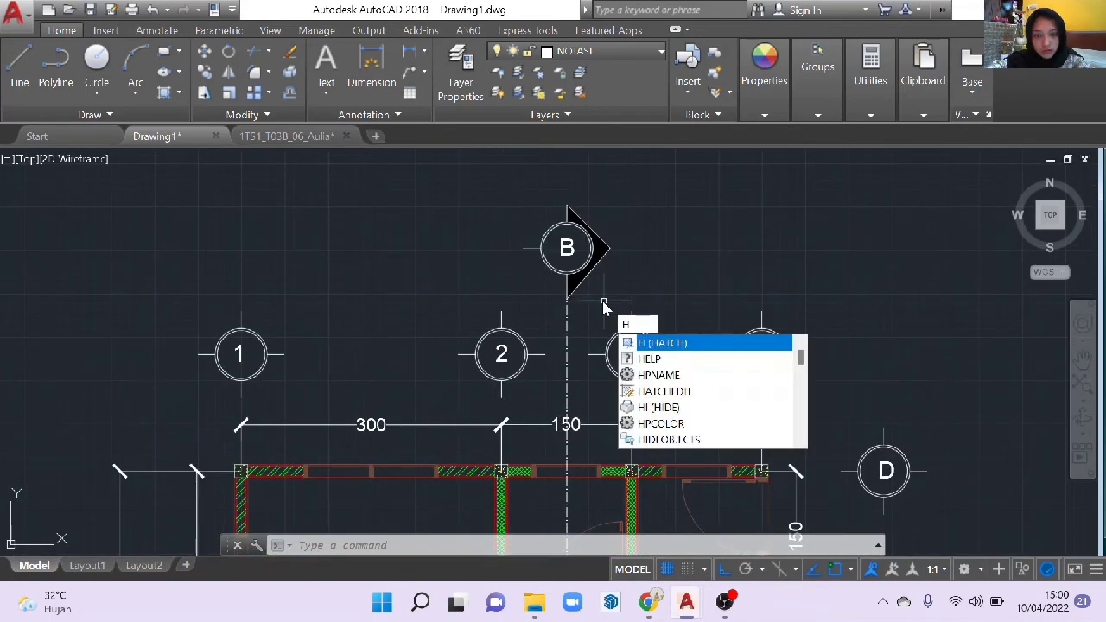
pyautogui.press('Return')
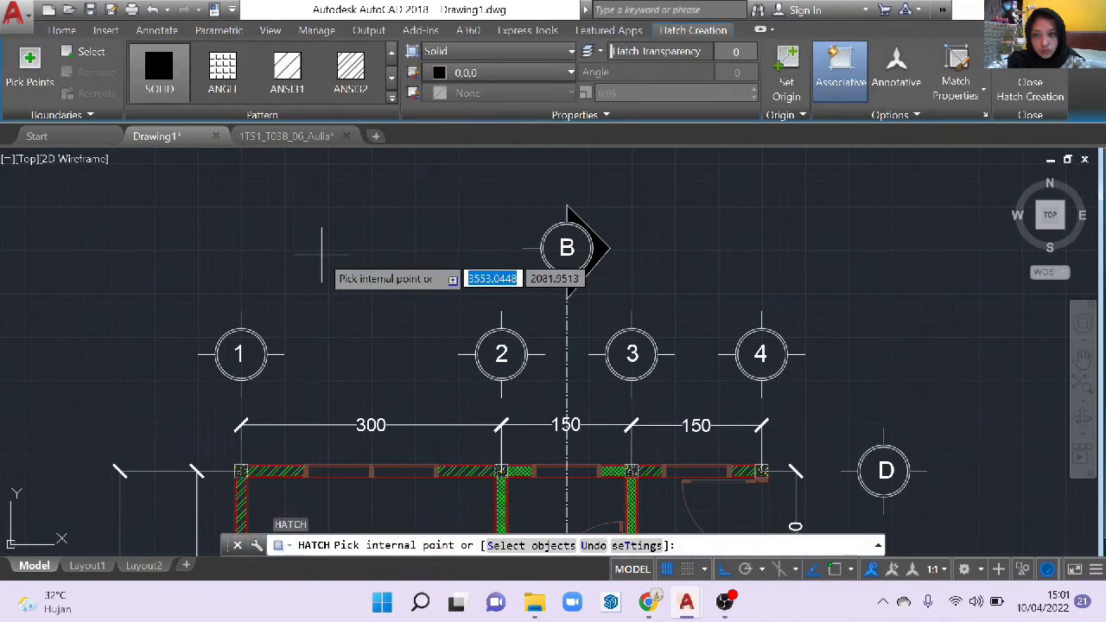
pyautogui.scroll(-2, 216, 345)
pyautogui.moveTo(216, 345); pyautogui.dragTo(373, 170, button='middle')
pyautogui.scroll(4, 230, 400)
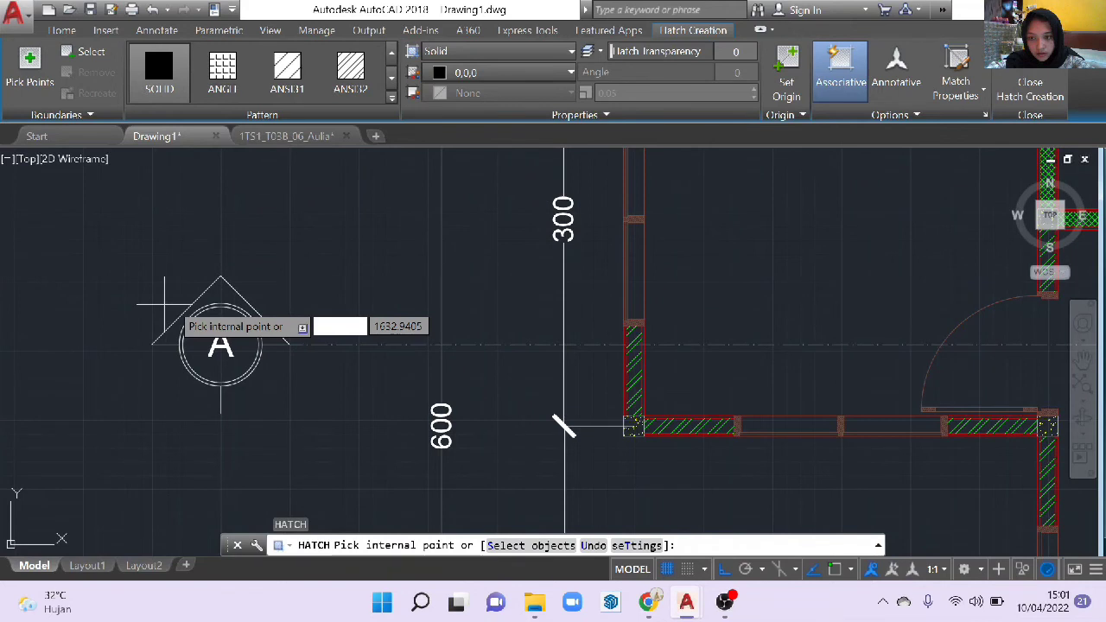
pyautogui.scroll(5, 177, 307)
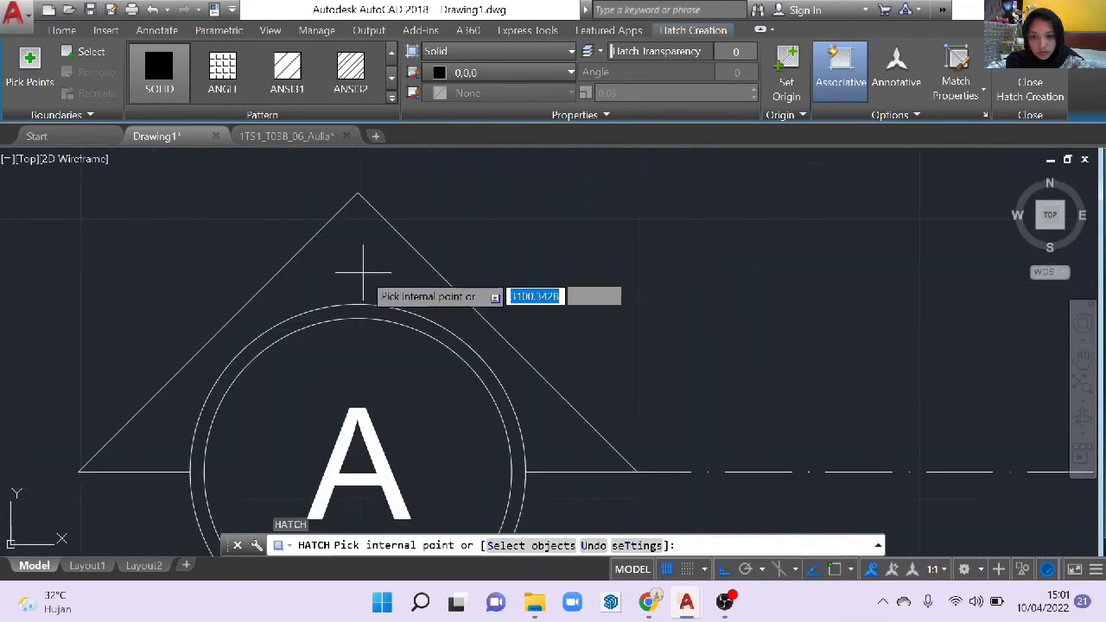
# - Fill the arrow of the A section marker on the plan's right side with the same solid black hatch and finish hatching
pyautogui.scroll(-5, 363, 273)
pyautogui.moveTo(363, 273)
pyautogui.mouseDown(button='middle')
pyautogui.moveTo(136, 296)
pyautogui.moveTo(685, 308)
pyautogui.mouseUp(button='middle')
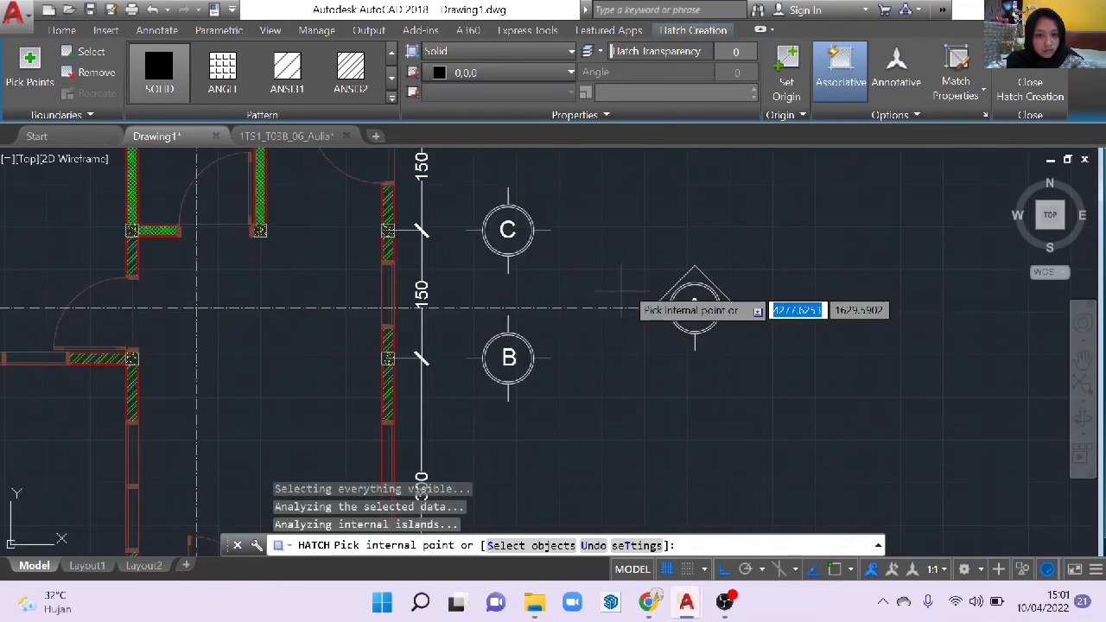
pyautogui.scroll(5, 686, 281)
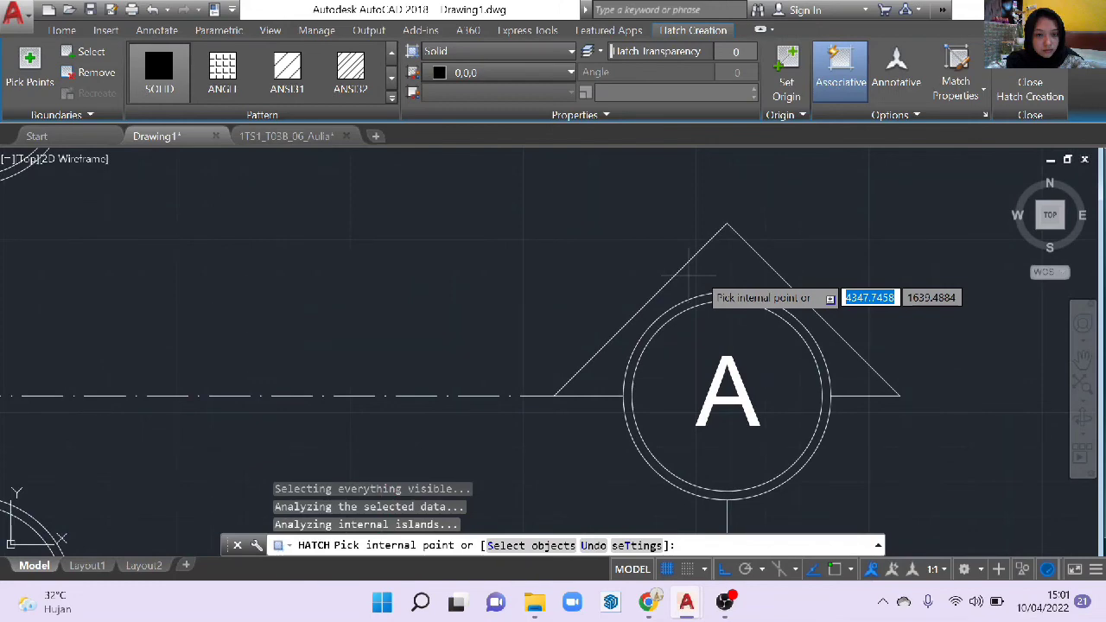
pyautogui.scroll(4, 727, 272)
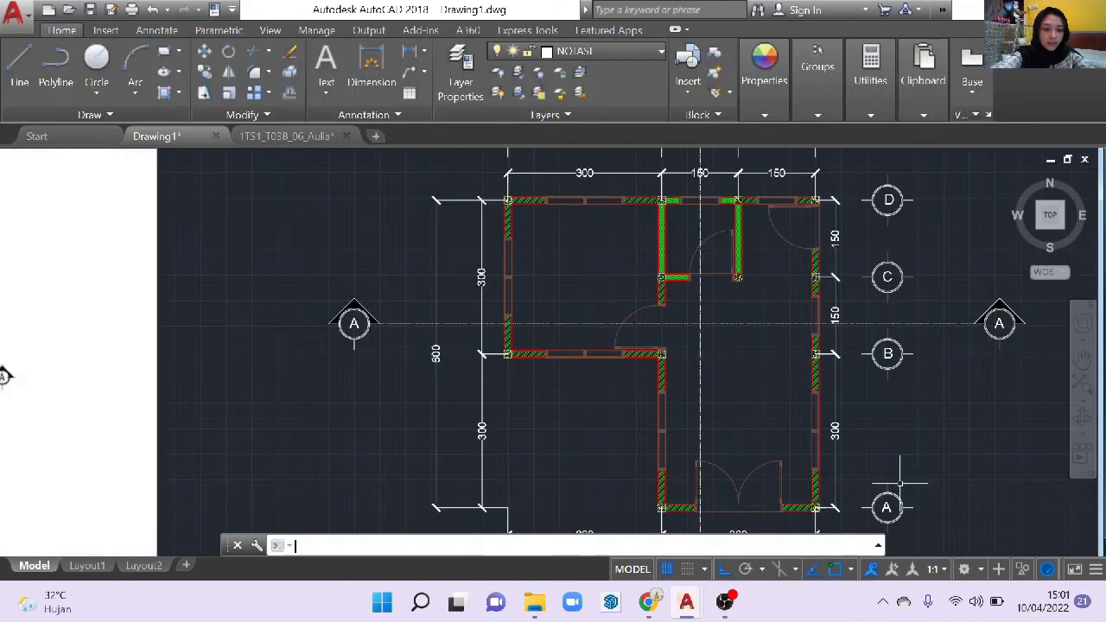
# - Create a multiline text frame inside the upper-left room between grids 1 and 2, with centred alignment
pyautogui.scroll(-3, 667, 368)
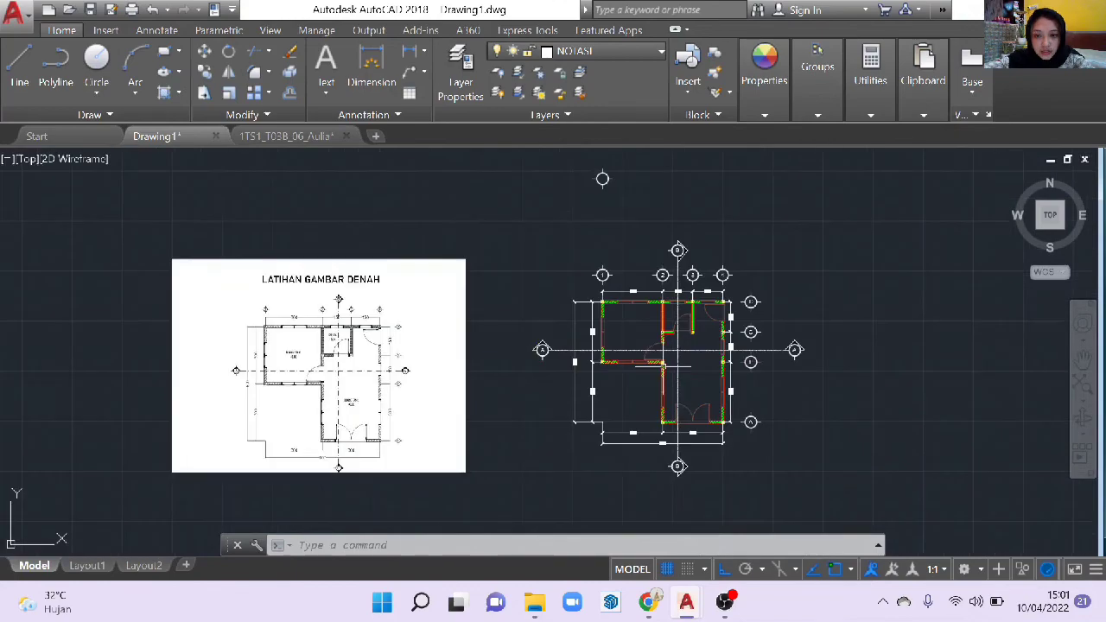
pyautogui.scroll(3, 605, 350)
pyautogui.scroll(2, 594, 350)
pyautogui.moveTo(594, 349); pyautogui.dragTo(671, 444, button='middle')
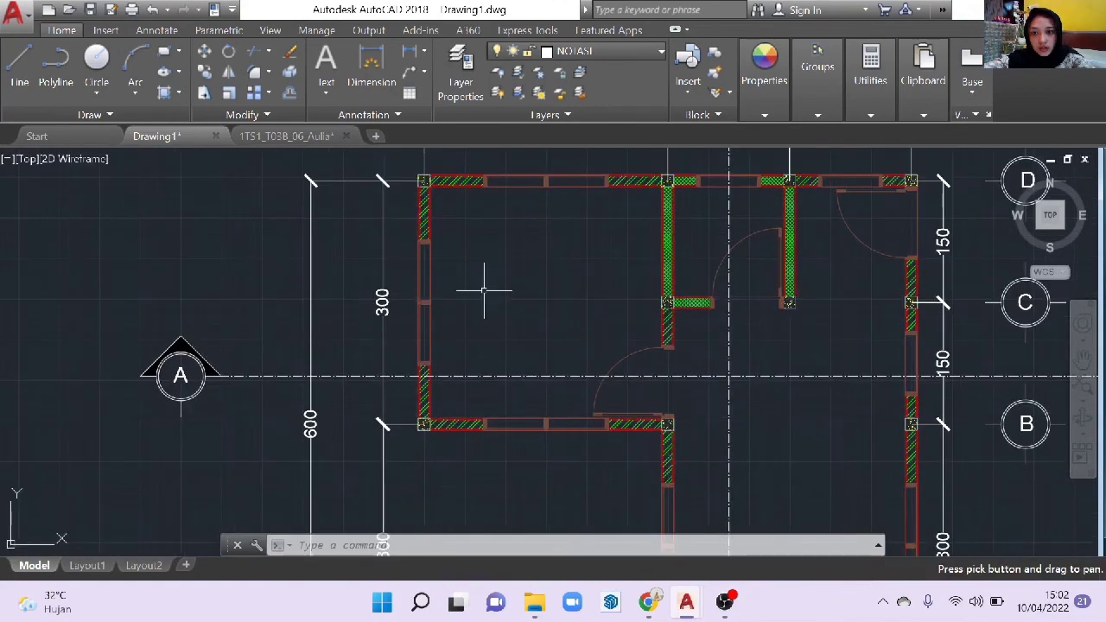
pyautogui.click(326, 69)
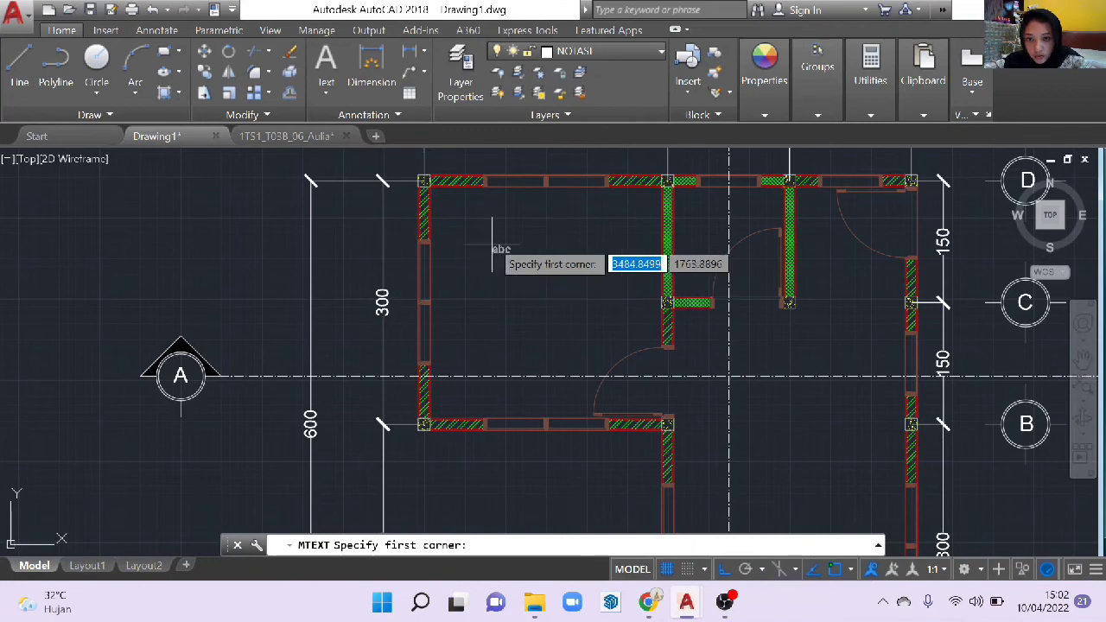
pyautogui.click(476, 238)
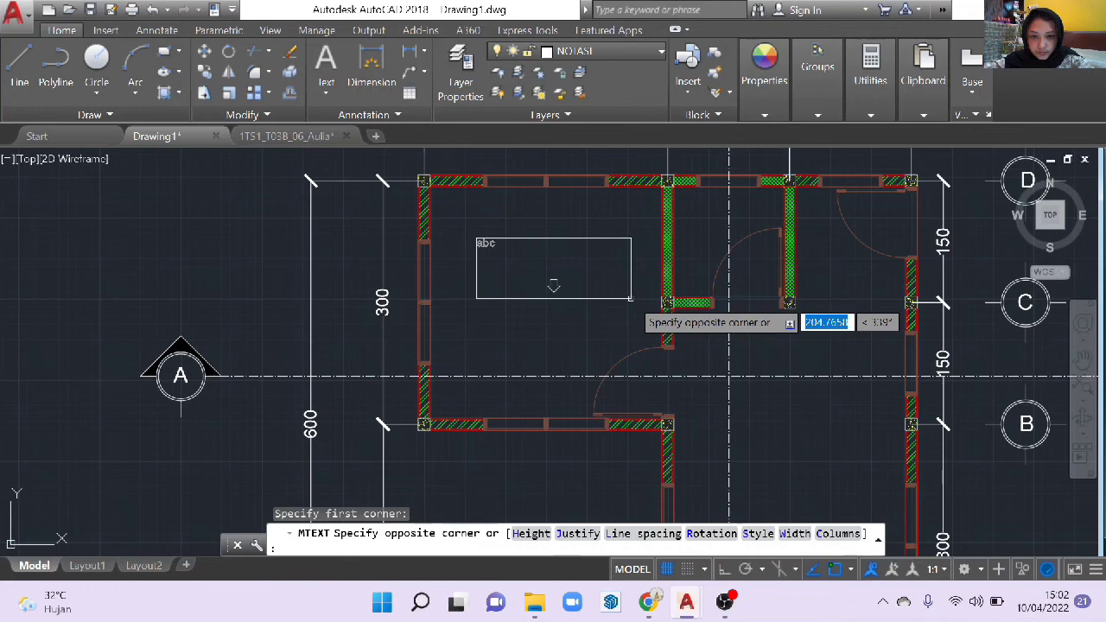
pyautogui.click(630, 298)
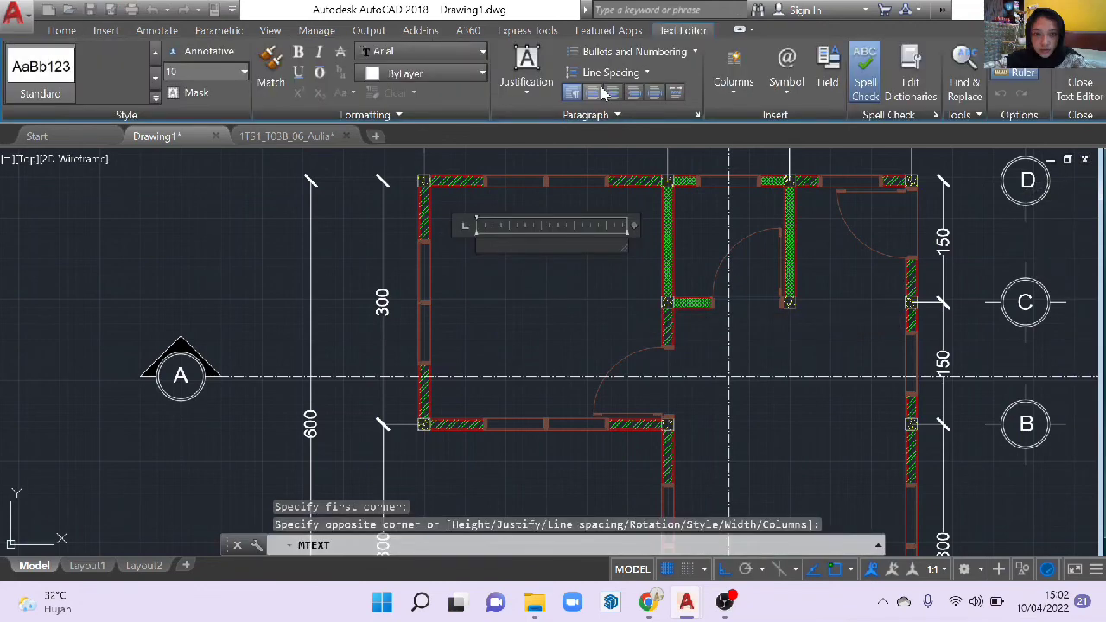
pyautogui.click(608, 94)
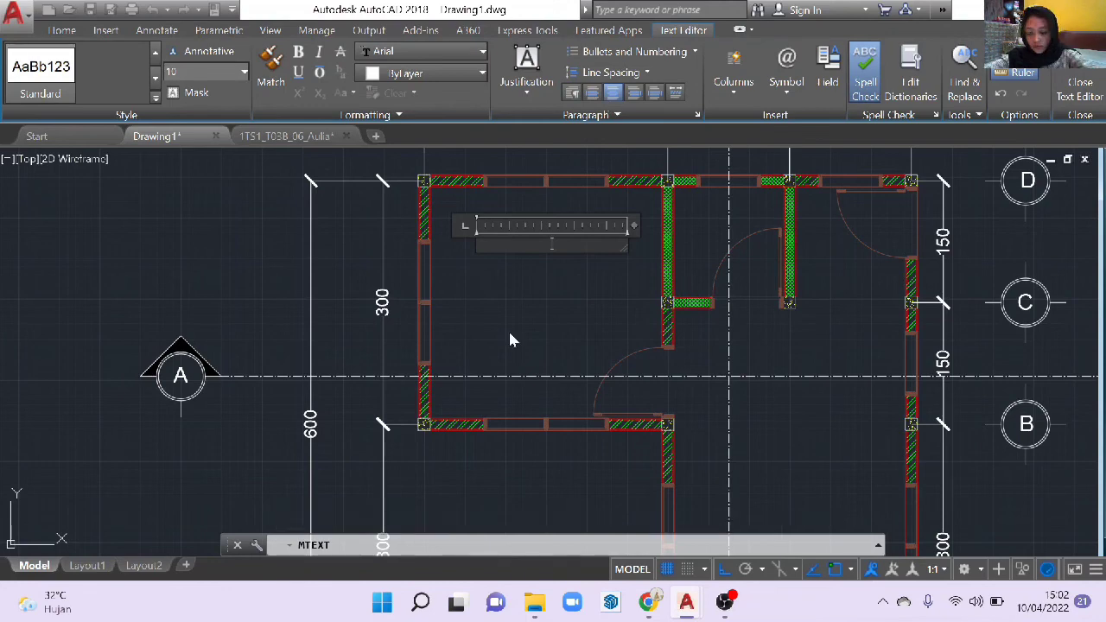
# - Enter the room label RUANG TIDUR with 0.00 on the second line and finish the text
pyautogui.write('RUANG')
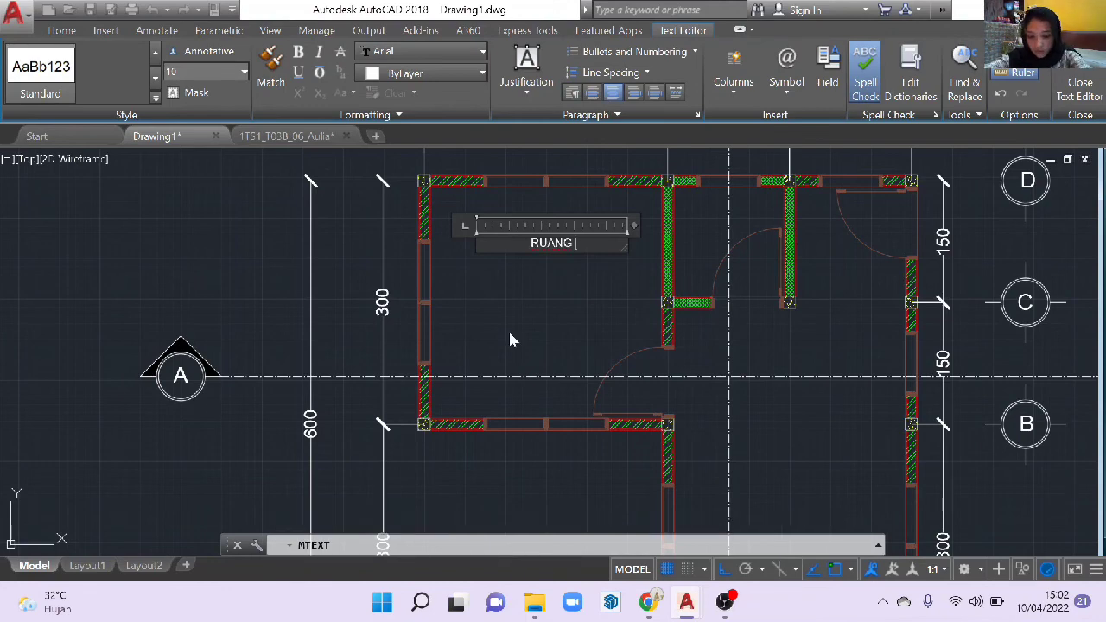
pyautogui.write(' TIDUR')
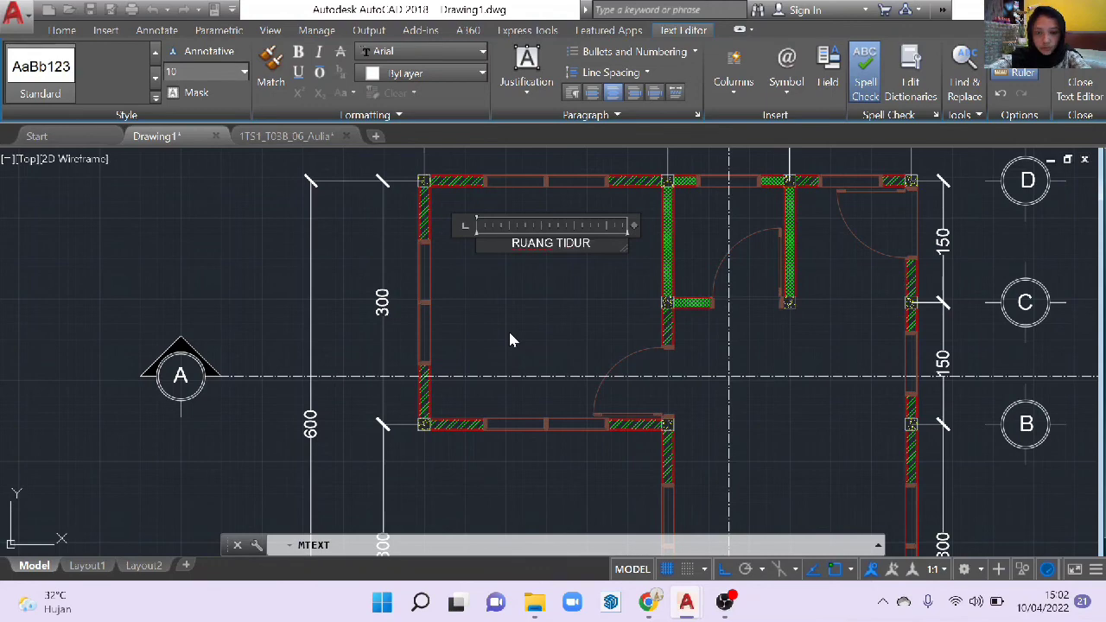
pyautogui.press('Return')
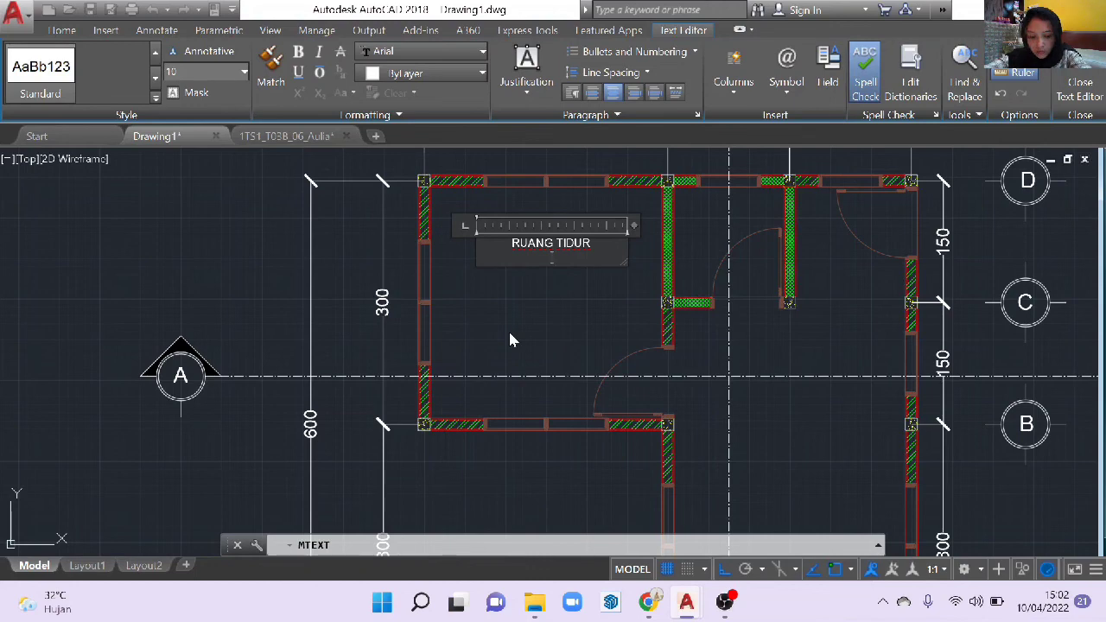
pyautogui.write('0.00')
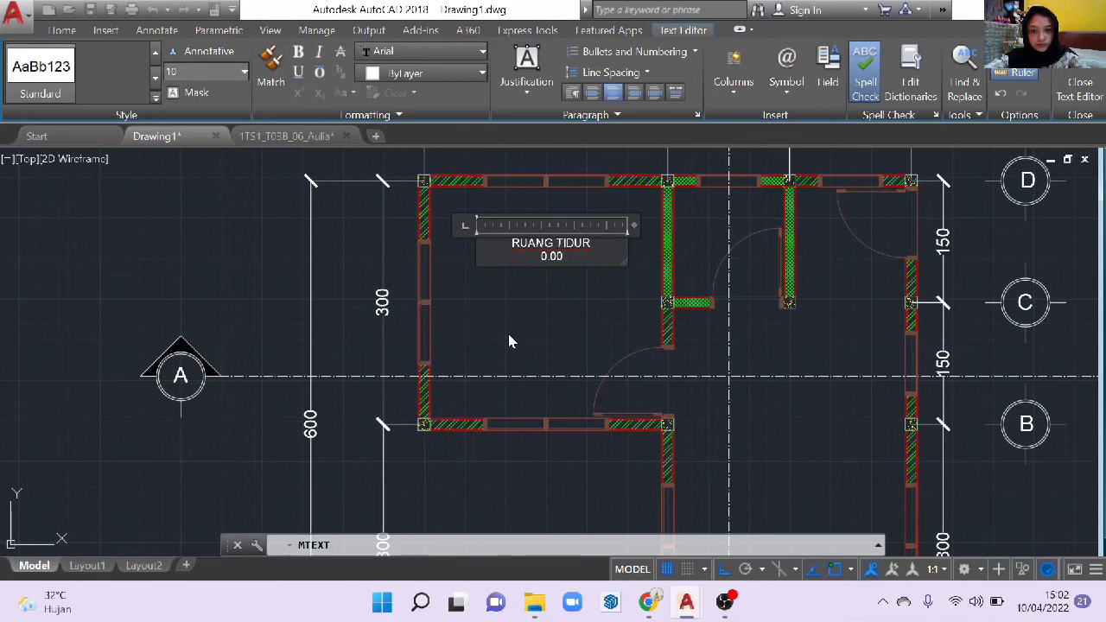
pyautogui.click(509, 335)
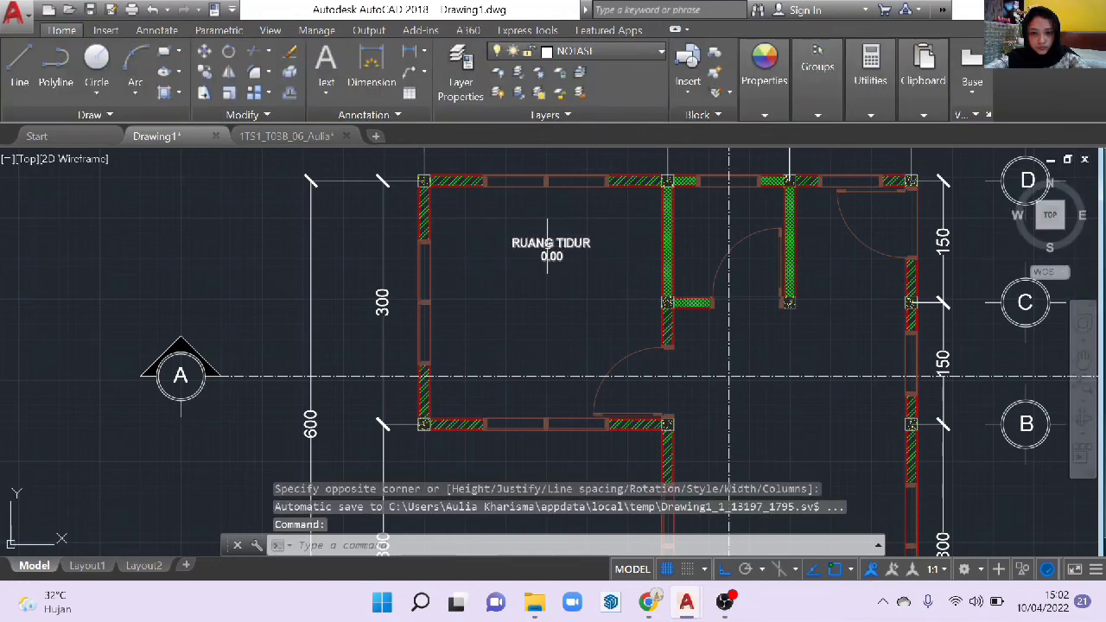
# - Stretch the RUANG TIDUR label's text frame downward by about 33 units
pyautogui.click(548, 248)
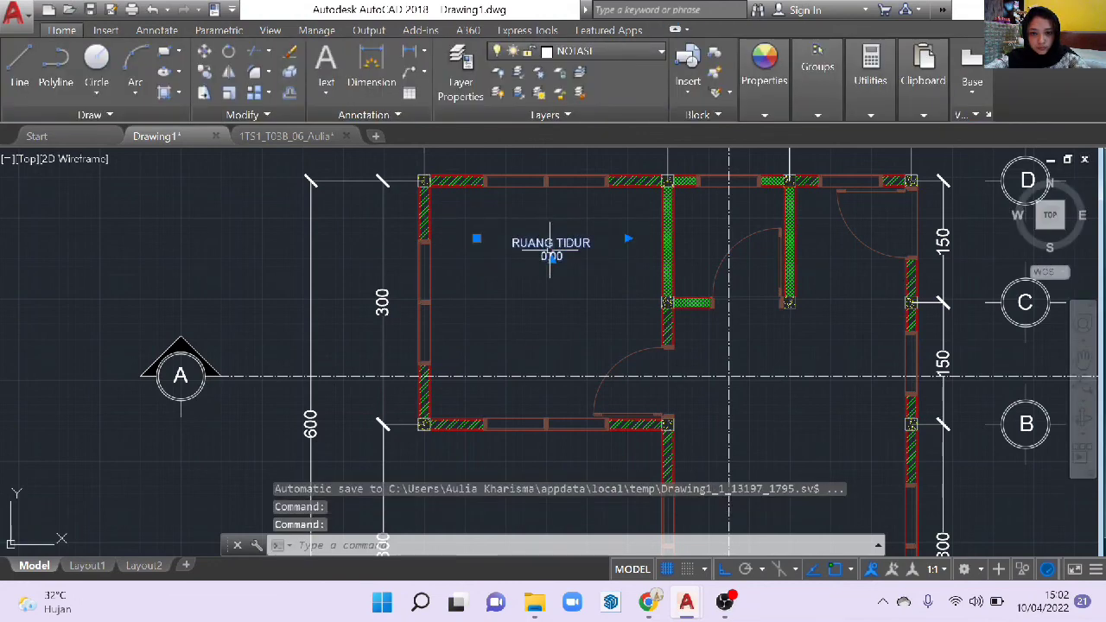
pyautogui.click(551, 251)
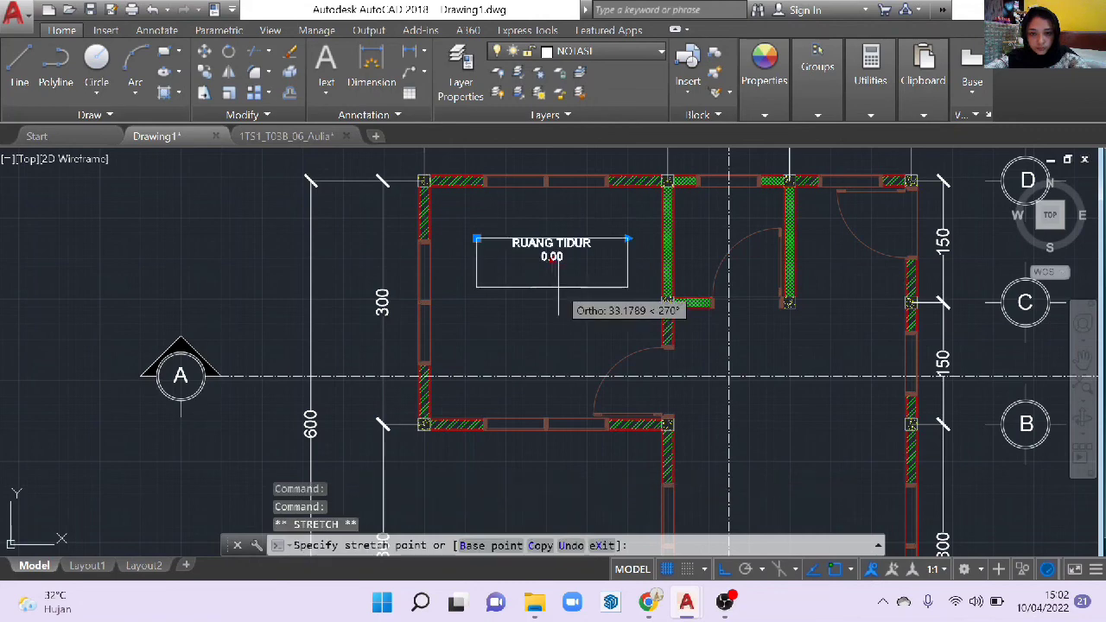
pyautogui.click(557, 283)
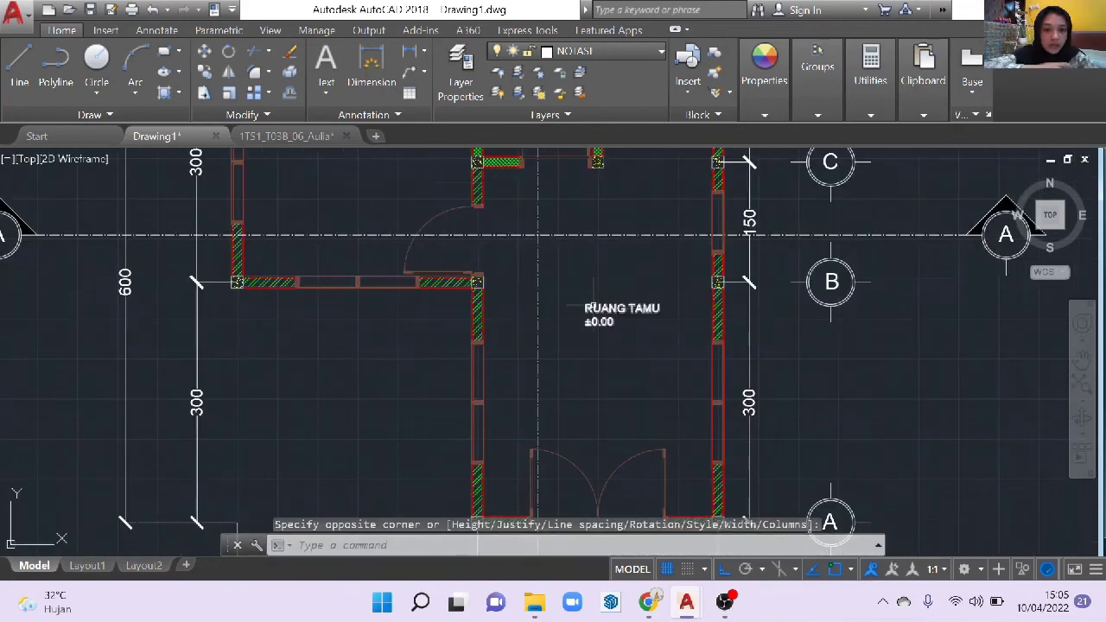
# - Assign the RUANG TAMU label to the TEKS layer
pyautogui.click(587, 51)
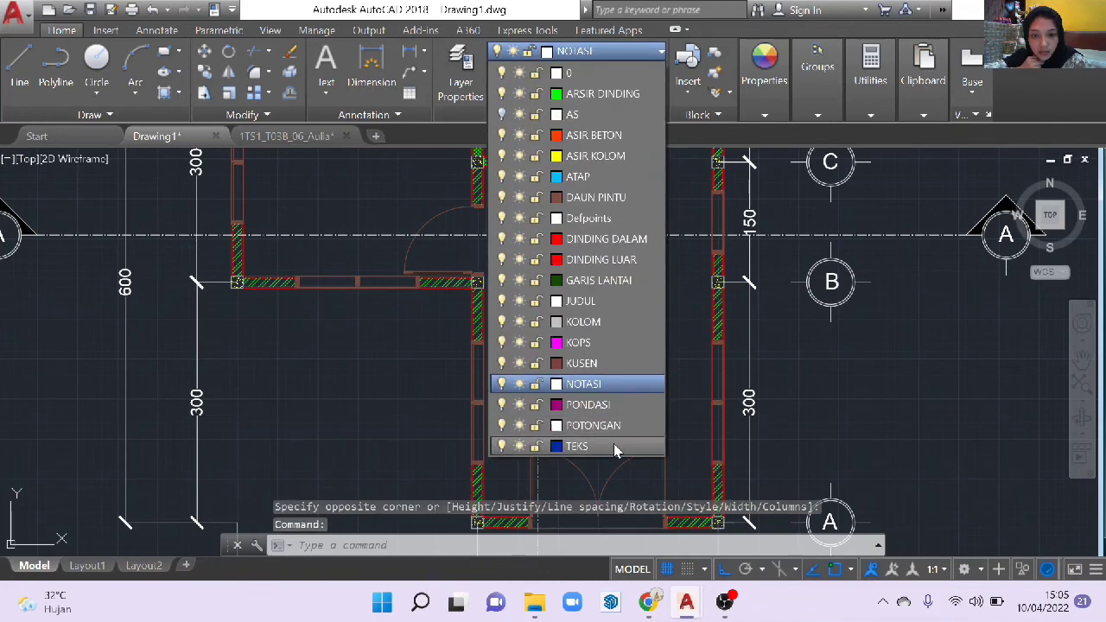
pyautogui.click(613, 443)
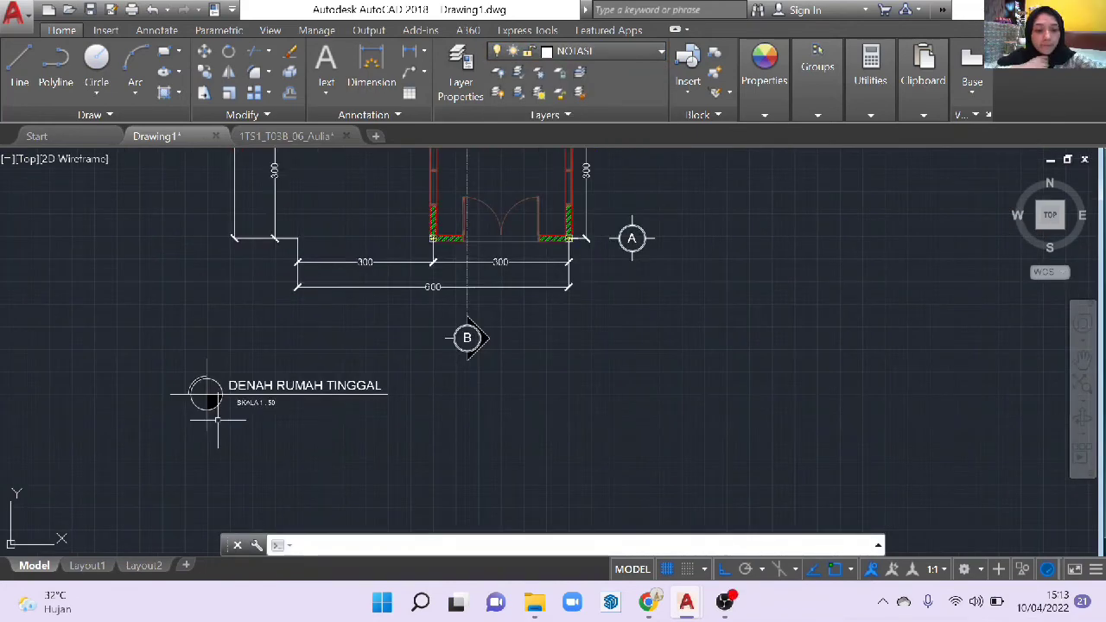
# - Review the drawn plan with its room labels, dimensions, section markers and DENAH RUMAH TINGGAL title beside the reference image
pyautogui.scroll(-2, 352, 366)
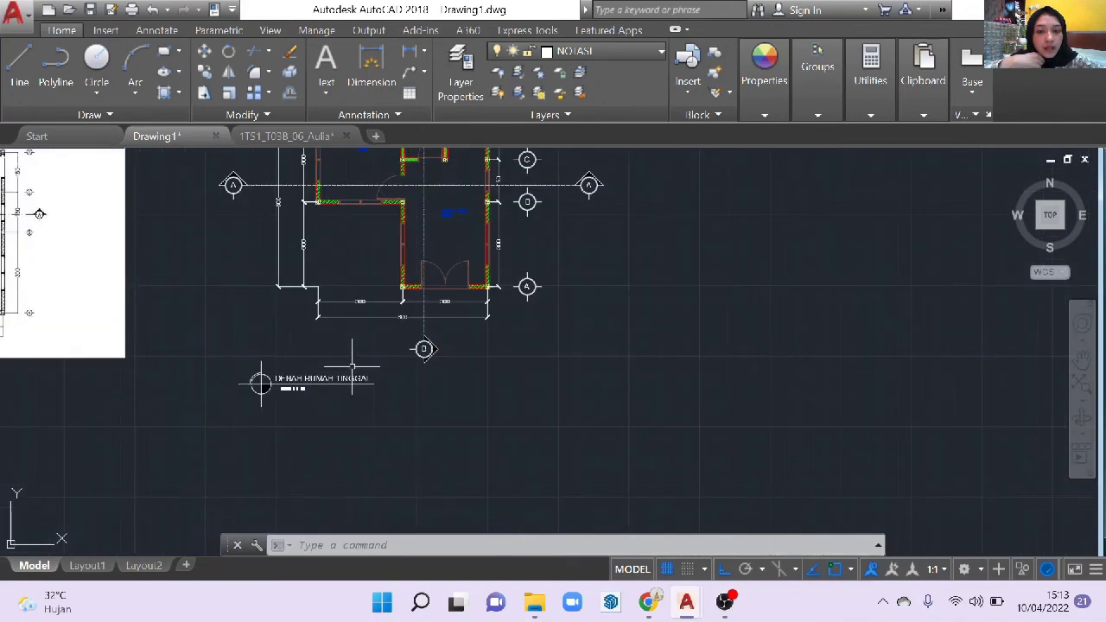
pyautogui.moveTo(352, 366); pyautogui.dragTo(377, 462, button='middle')
pyautogui.scroll(4, 433, 351)
pyautogui.scroll(2, 433, 351)
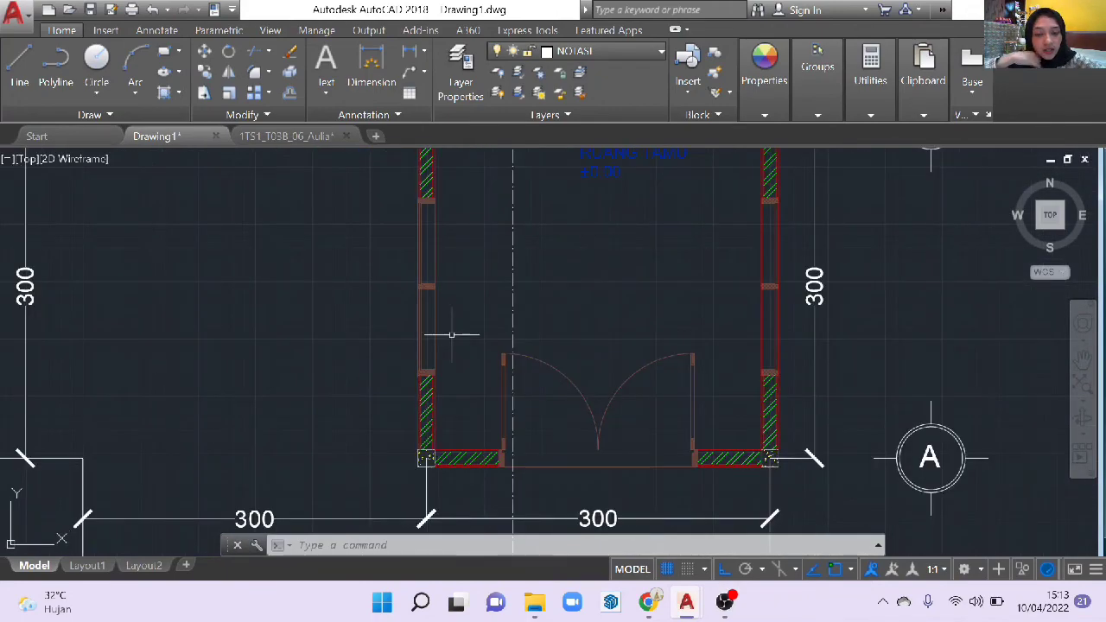
pyautogui.scroll(-2, 450, 335)
pyautogui.moveTo(457, 323); pyautogui.dragTo(528, 204, button='middle')
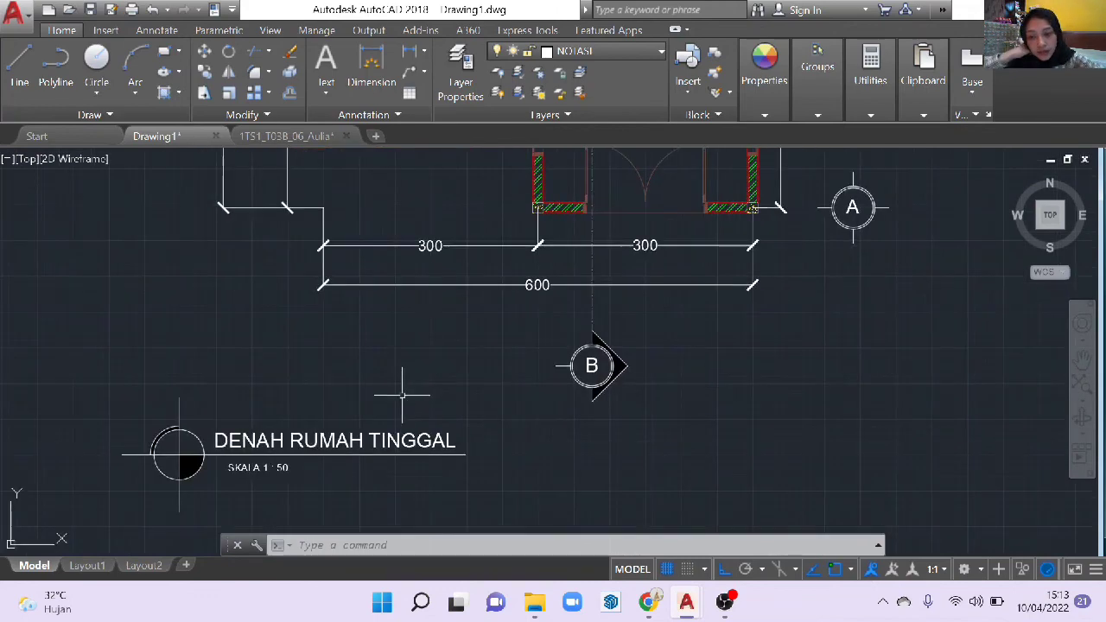
pyautogui.moveTo(402, 395); pyautogui.dragTo(476, 299, button='middle')
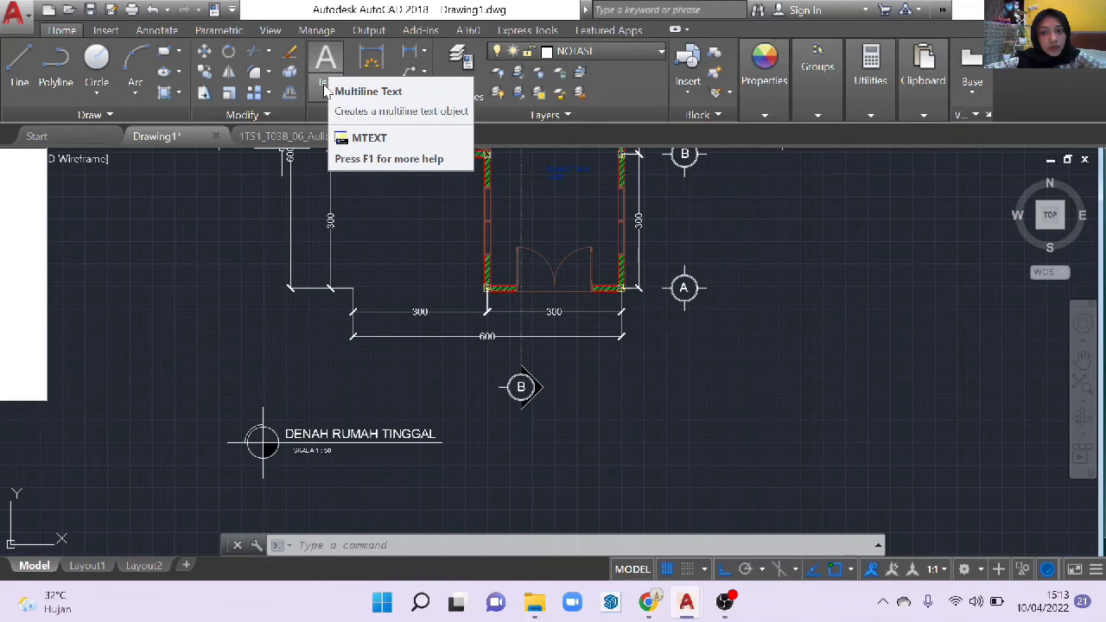
pyautogui.scroll(-2, 409, 310)
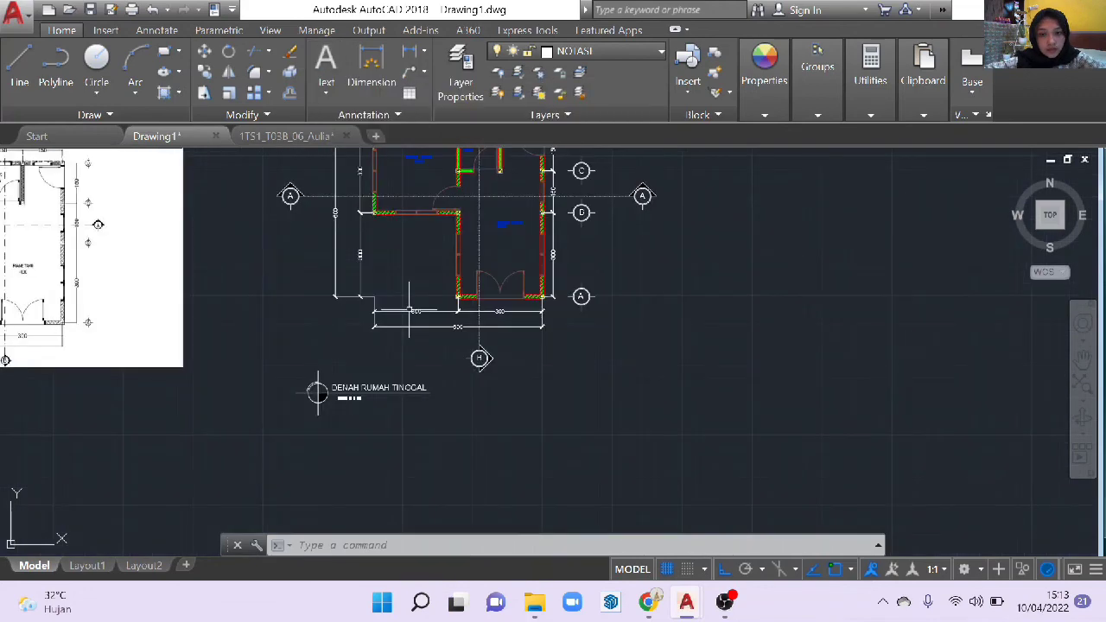
pyautogui.scroll(-2, 409, 309)
pyautogui.scroll(2, 434, 342)
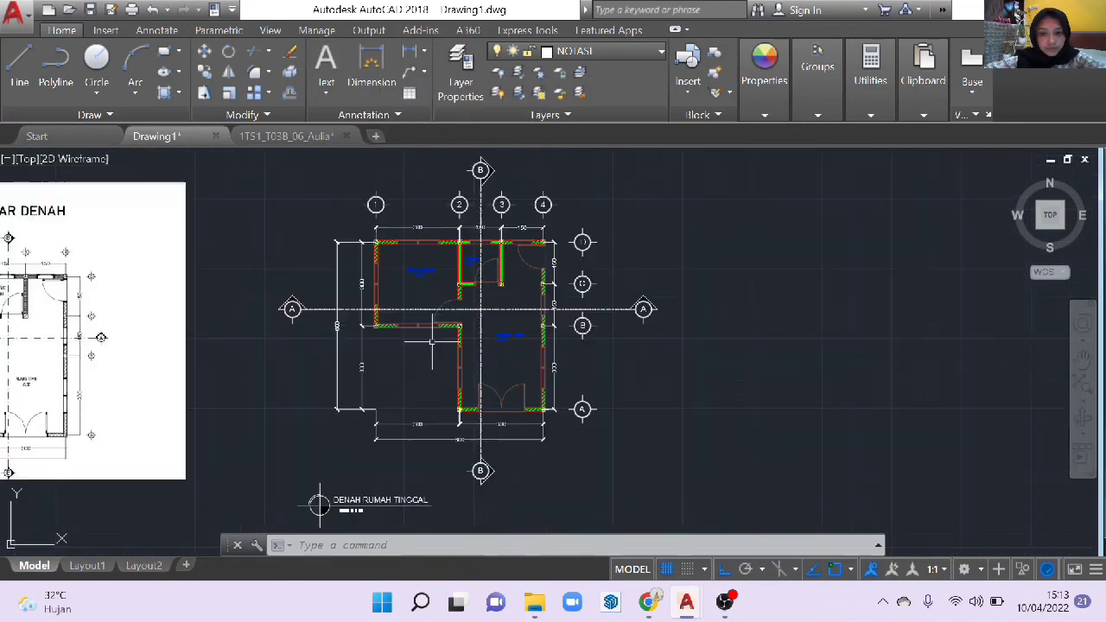
pyautogui.scroll(4, 432, 342)
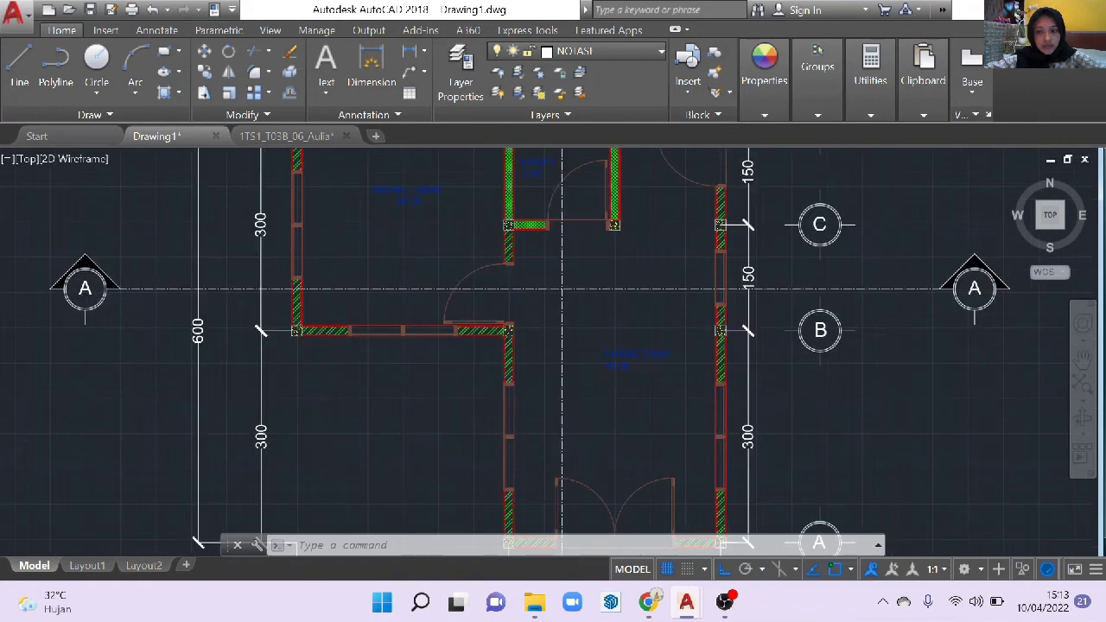
pyautogui.scroll(-3, 361, 300)
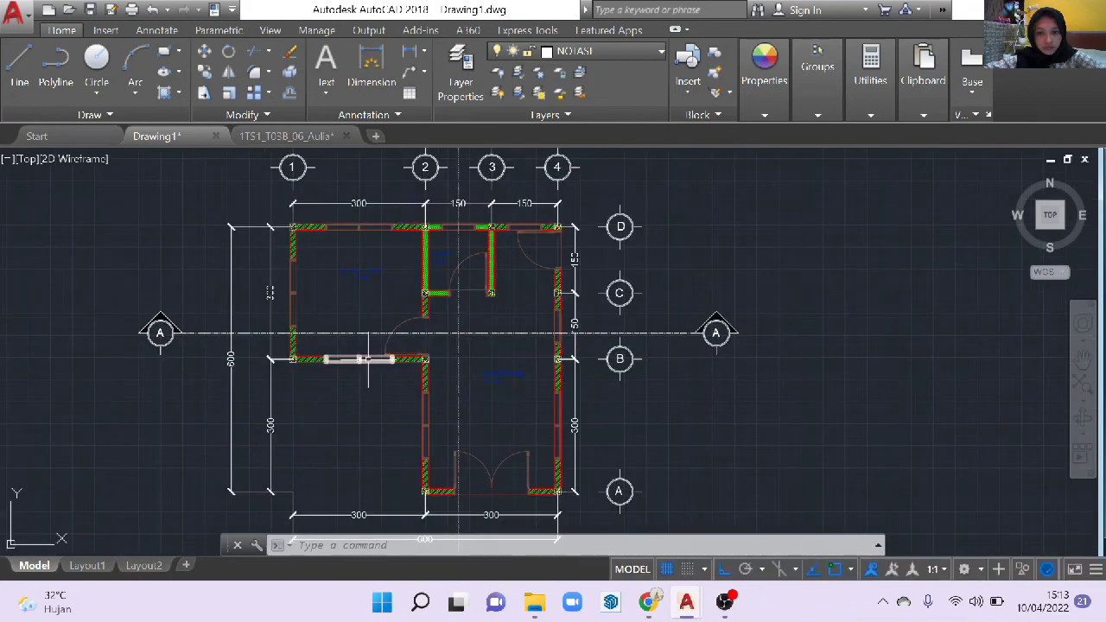
pyautogui.moveTo(407, 291)
pyautogui.mouseDown(button='middle')
pyautogui.moveTo(409, 342)
pyautogui.moveTo(482, 305)
pyautogui.mouseUp(button='middle')
pyautogui.scroll(-1, 482, 305)
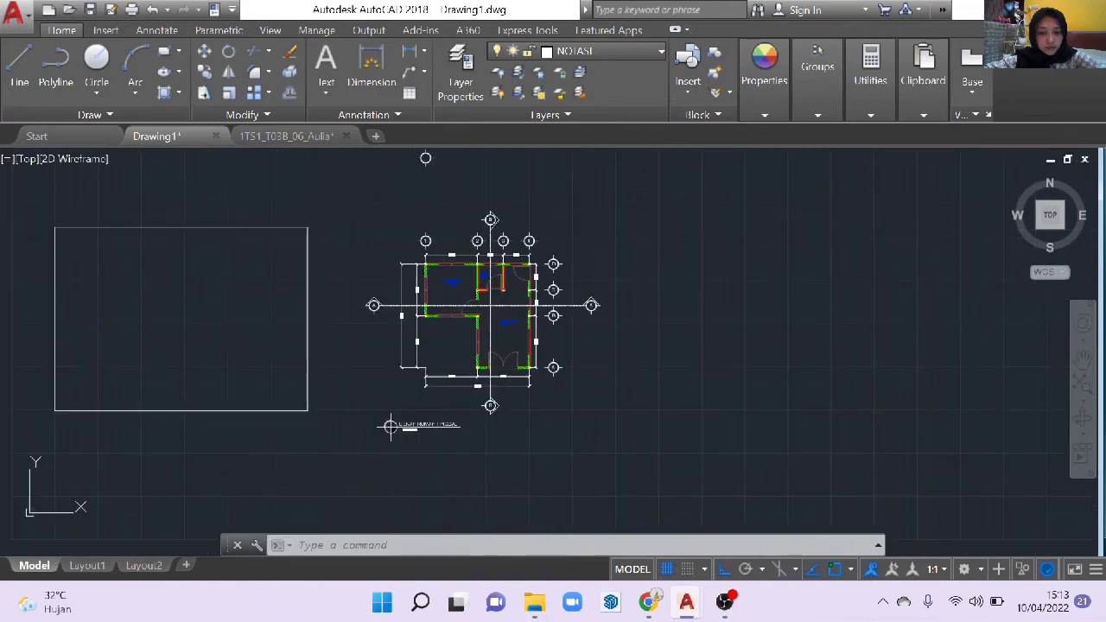
pyautogui.scroll(1, 482, 304)
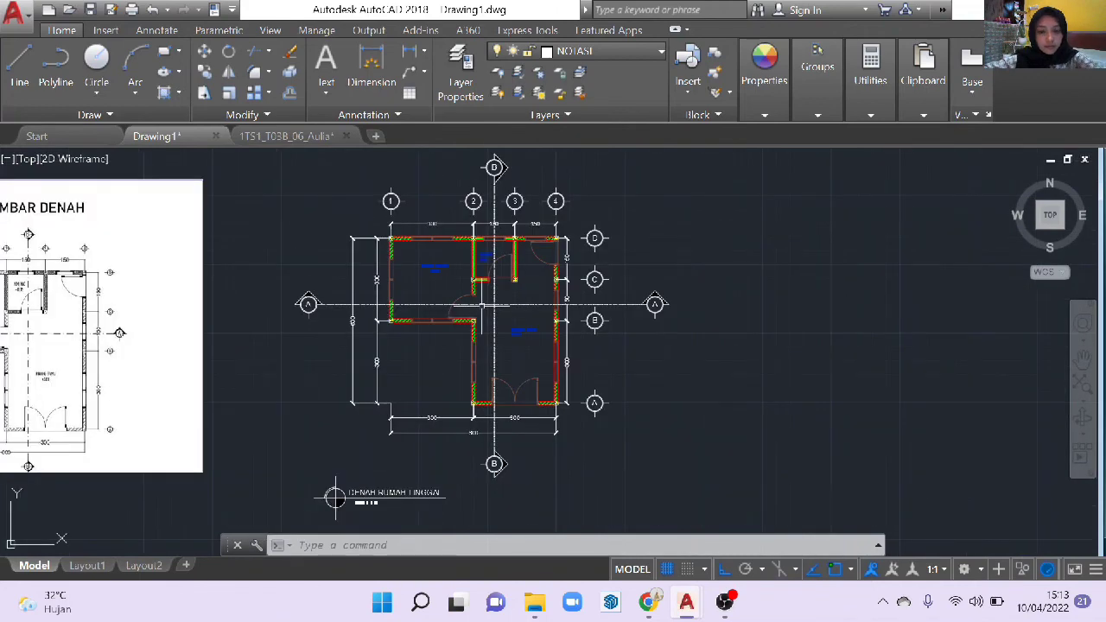
pyautogui.scroll(2, 482, 305)
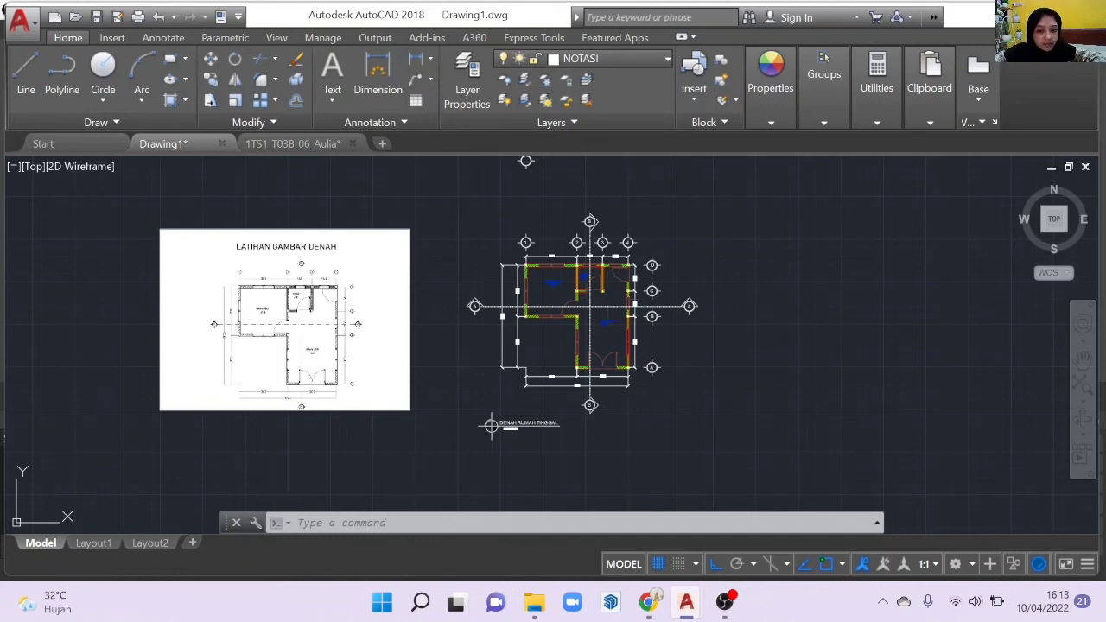
# - Set up a plot of the drawing with the DWG To PDF.pc3 plotter on ISO full bleed A4 (210.00 x 297.00 MM) paper
pyautogui.hotkey('ctrl', 'p')
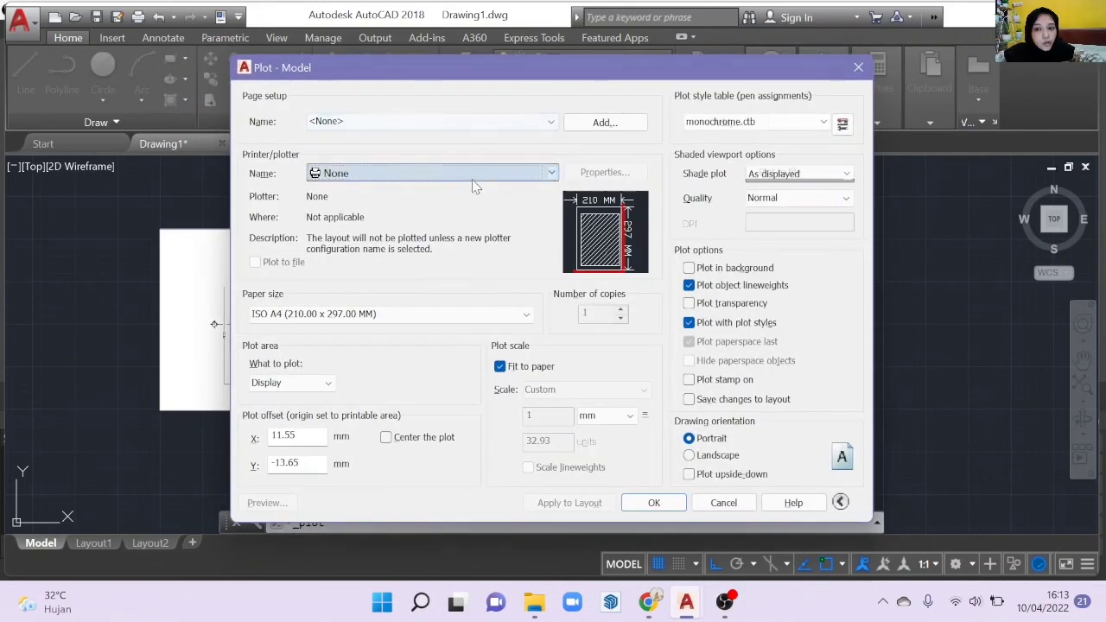
pyautogui.click(473, 177)
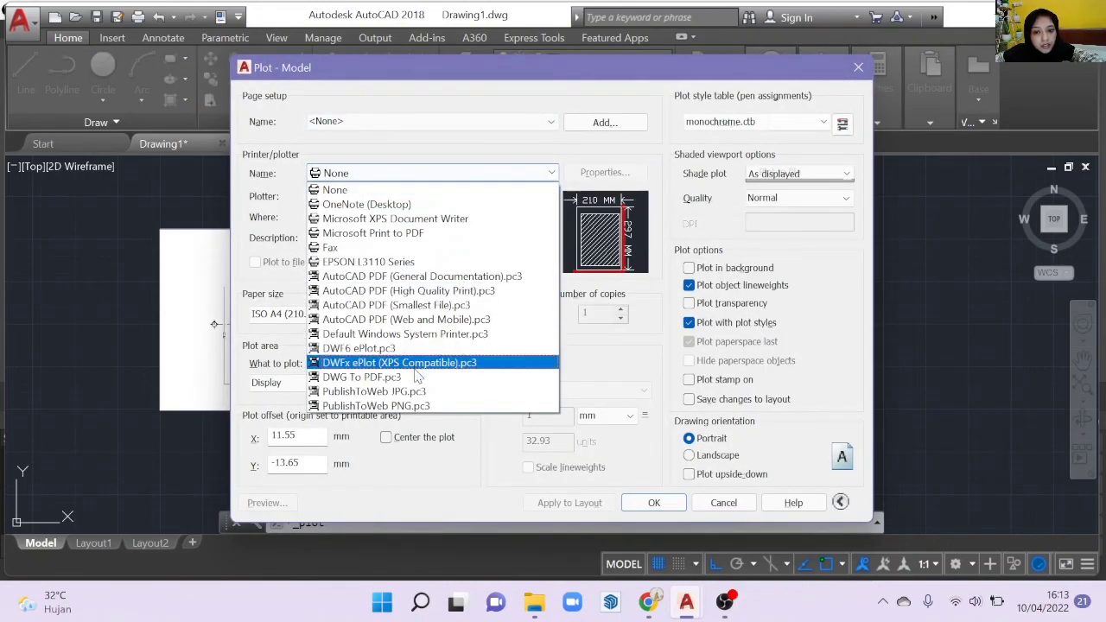
pyautogui.click(416, 378)
pyautogui.click(365, 314)
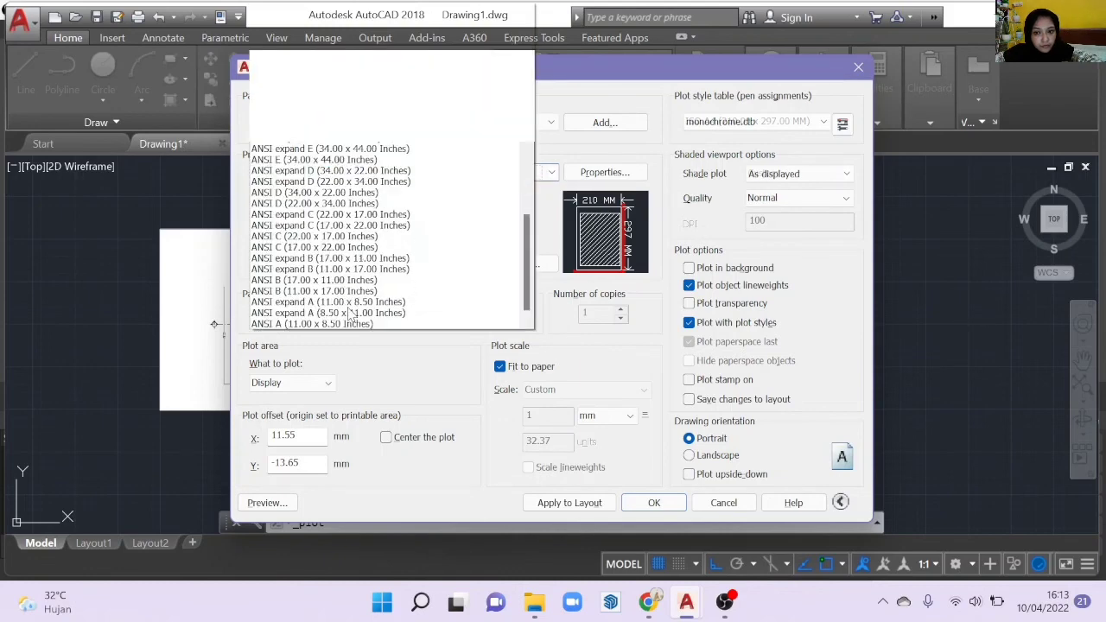
pyautogui.scroll(15, 340, 221)
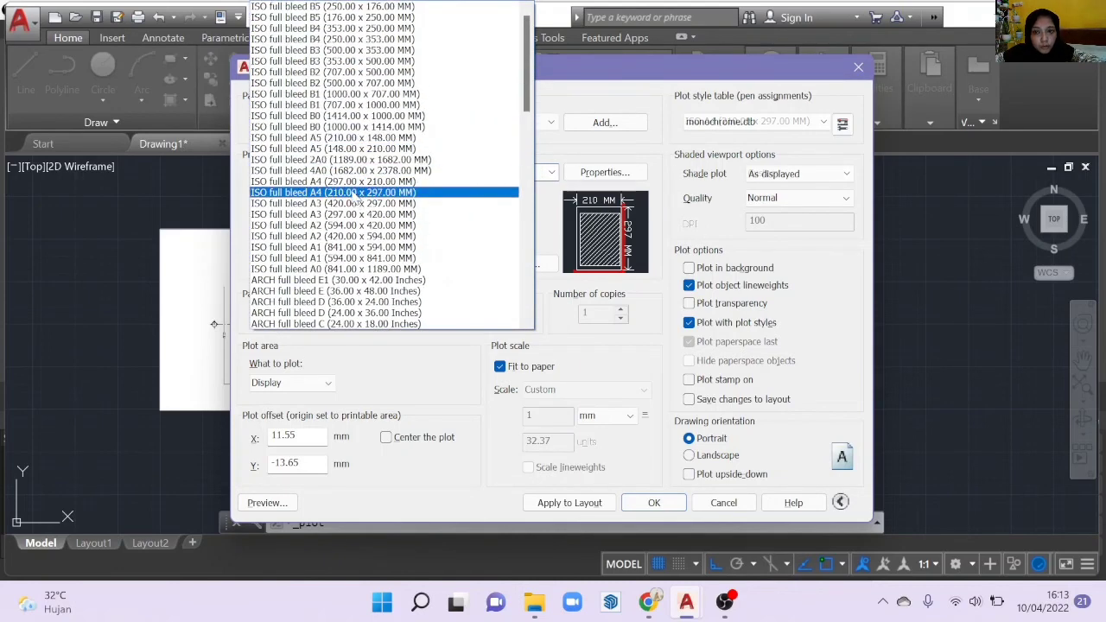
pyautogui.click(357, 200)
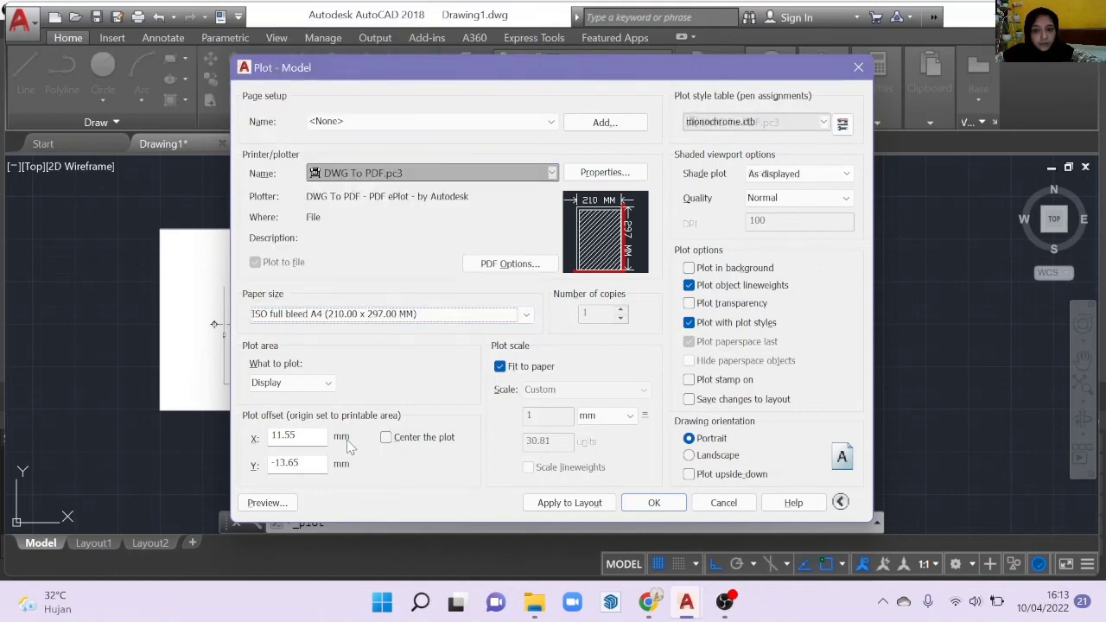
# - Define the plot area as a window enclosing the drawn floor plan with its section markers and DENAH RUMAH TINGGAL title
pyautogui.click(315, 385)
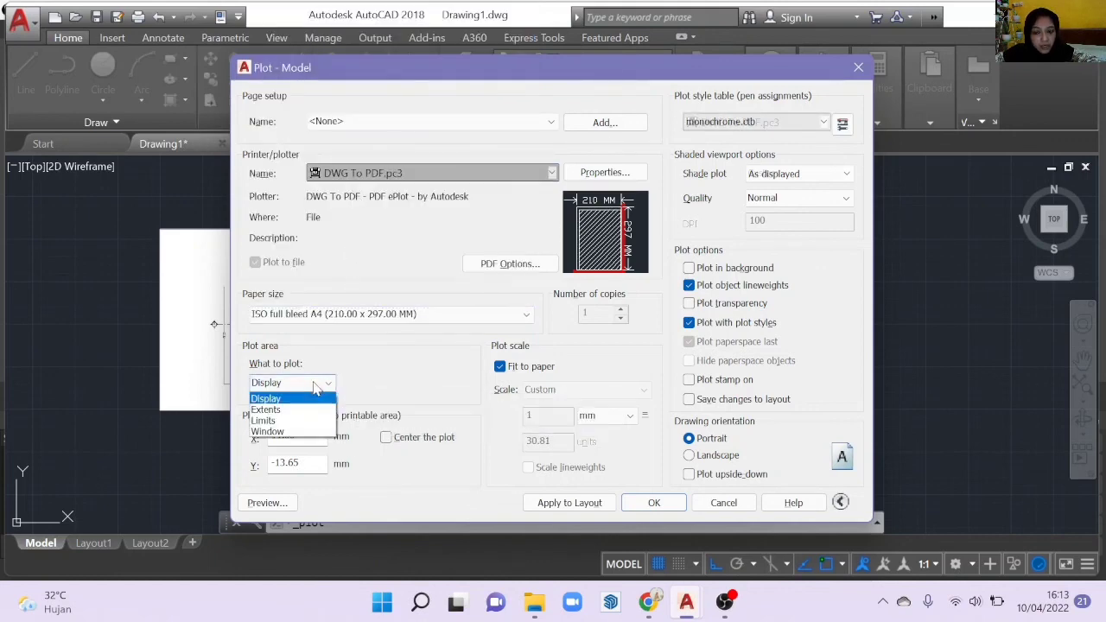
pyautogui.click(305, 432)
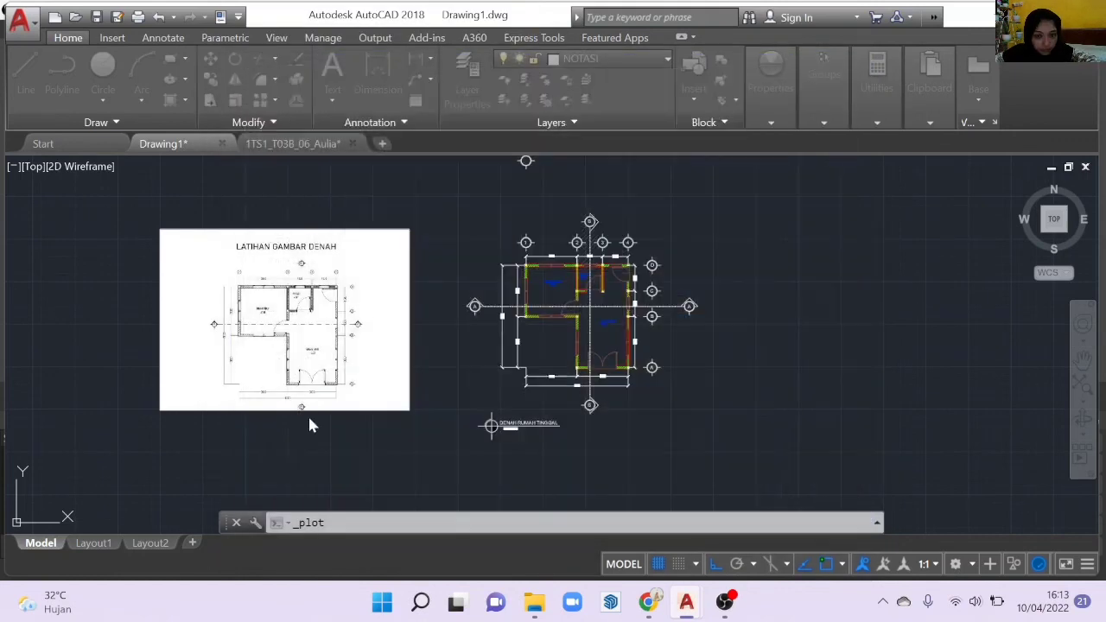
pyautogui.scroll(2, 457, 231)
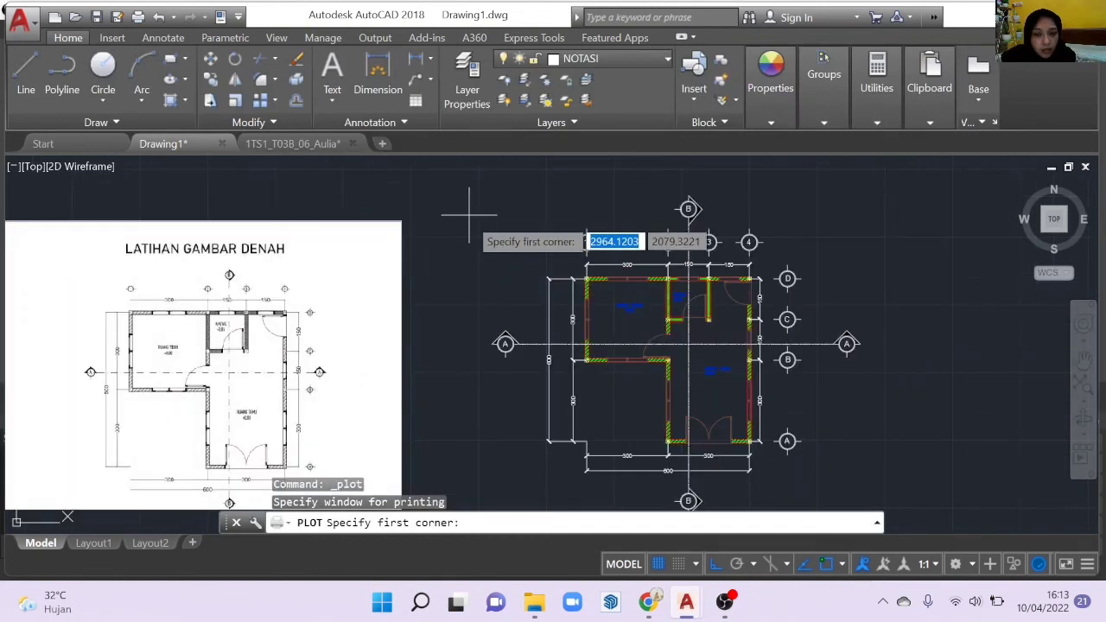
pyautogui.click(476, 170)
pyautogui.scroll(-4, 643, 399)
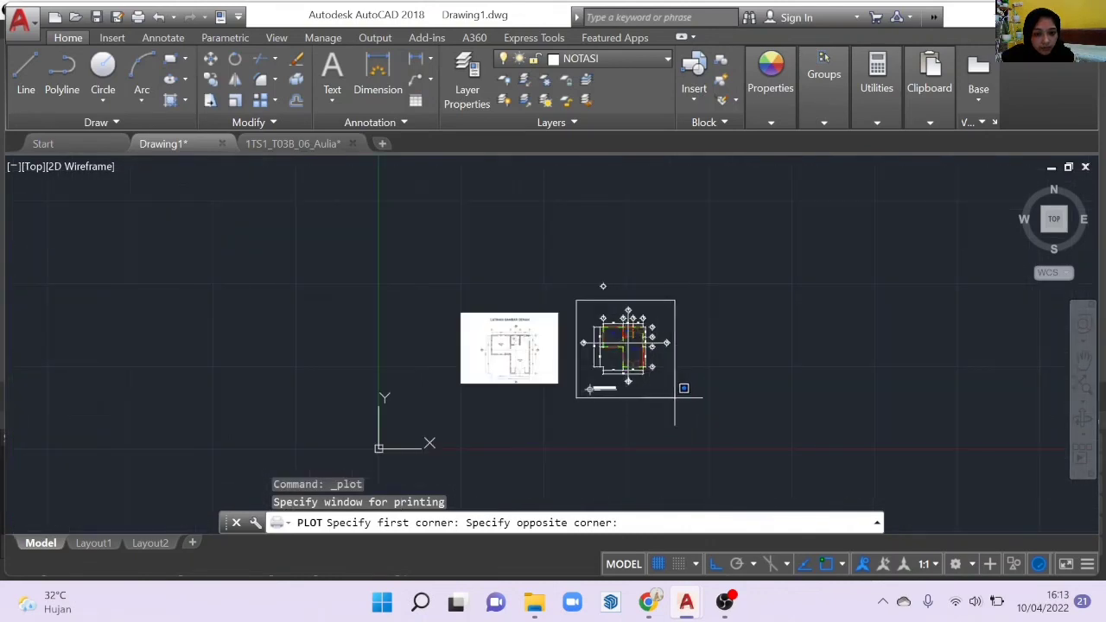
pyautogui.click(680, 391)
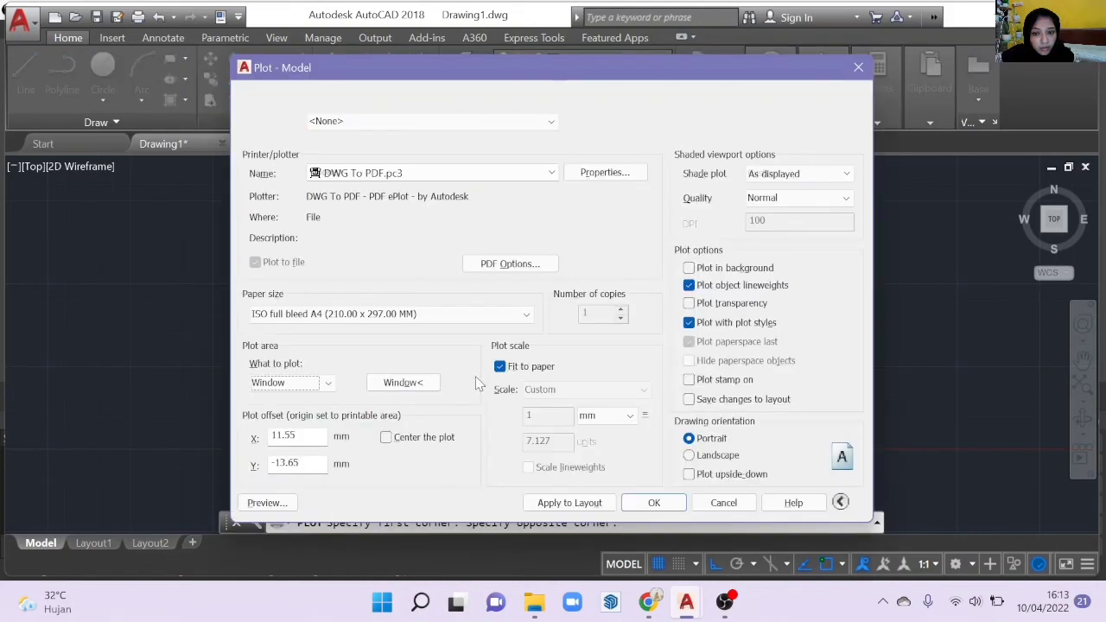
# - Center the plot on the paper and assign the monochrome.ctb plot style table to all layouts
pyautogui.click(385, 437)
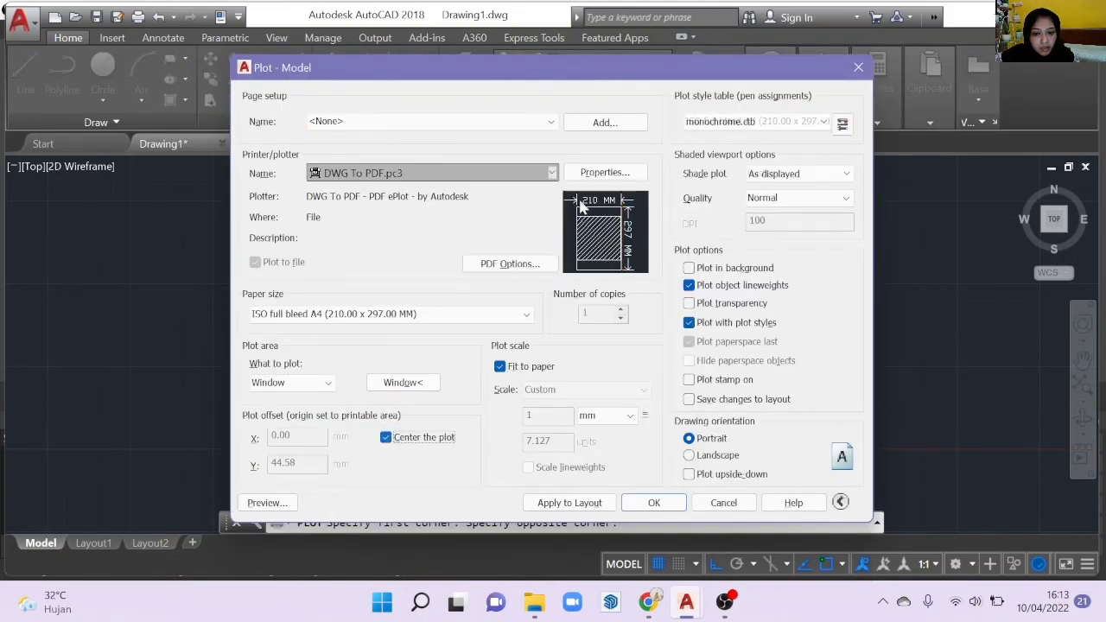
pyautogui.click(751, 122)
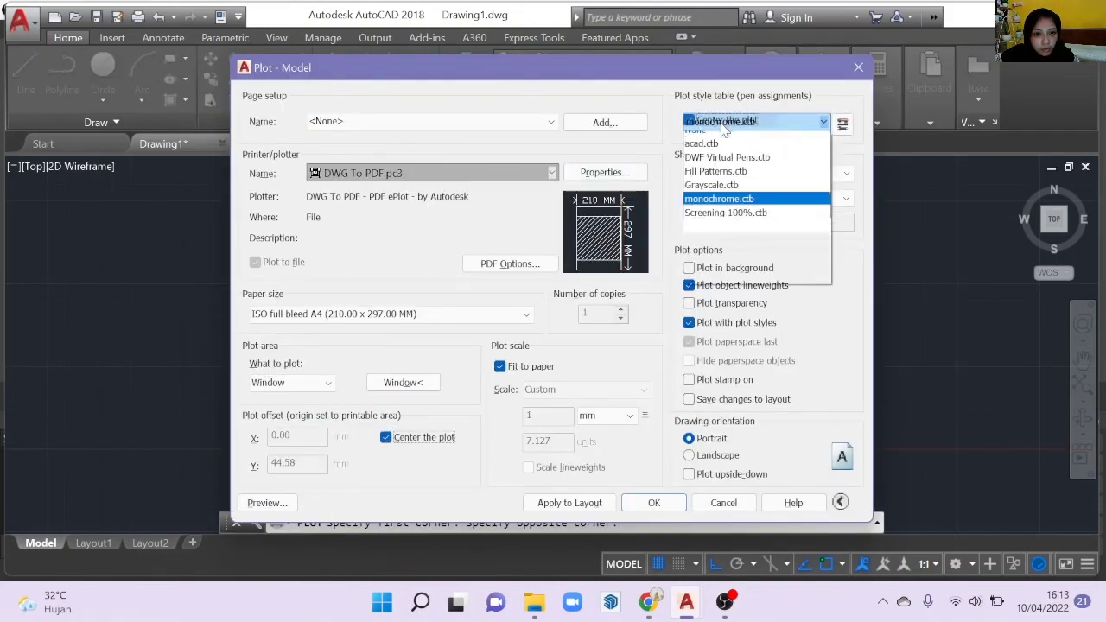
pyautogui.click(728, 208)
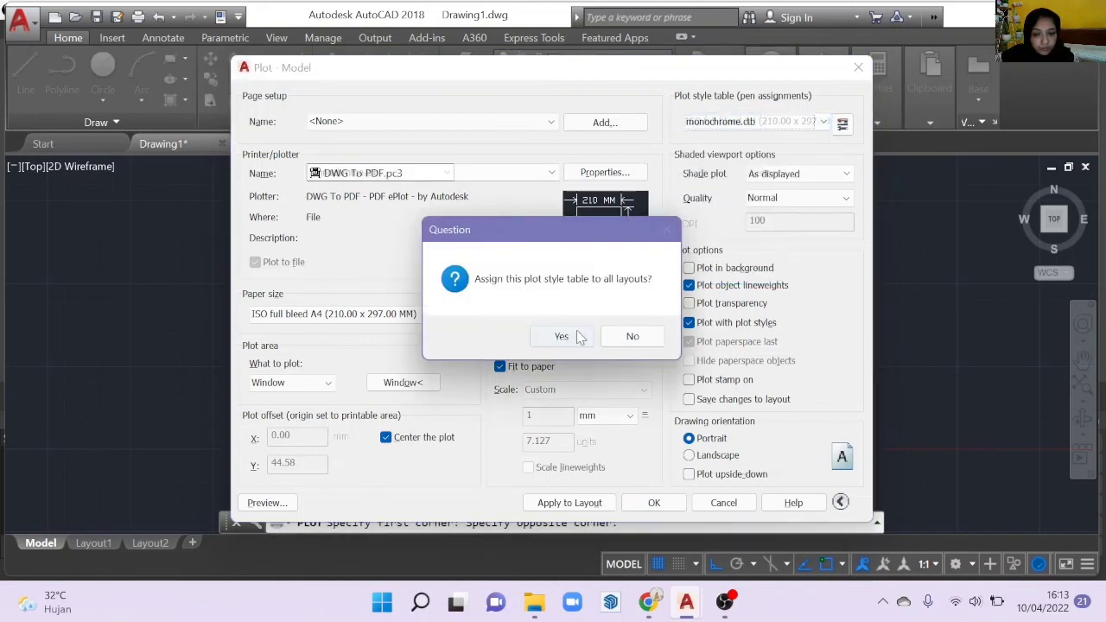
pyautogui.click(579, 337)
# - Preview the plot and examine the floor plan's line weights, room labels, dimensions, section markers and title on the sheet
pyautogui.click(274, 501)
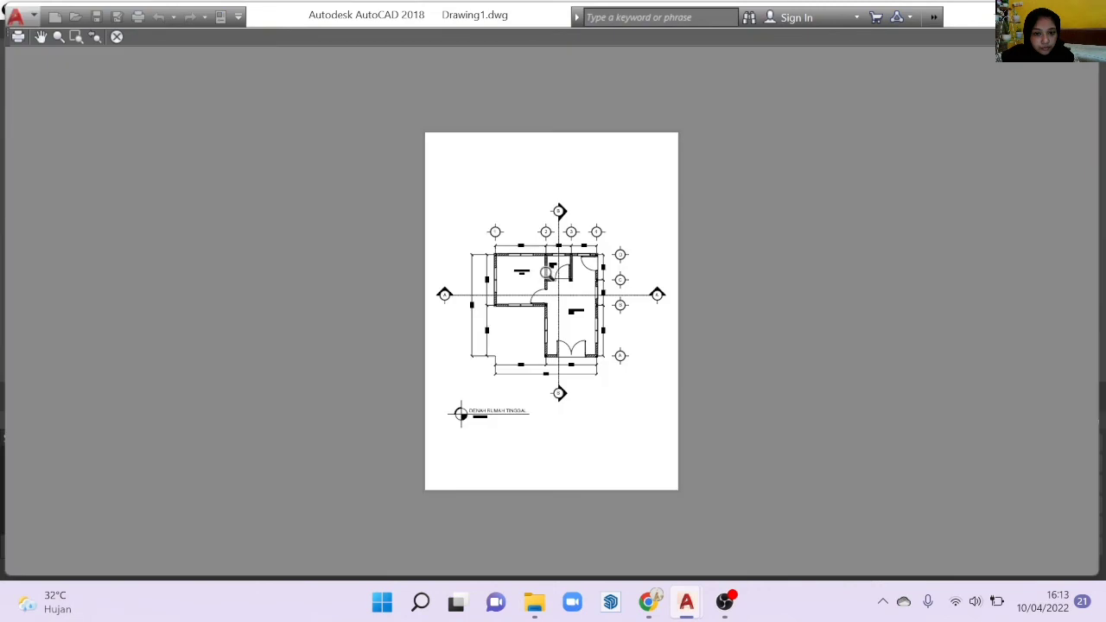
pyautogui.scroll(4, 546, 273)
pyautogui.moveTo(546, 272); pyautogui.dragTo(598, 219, button='middle')
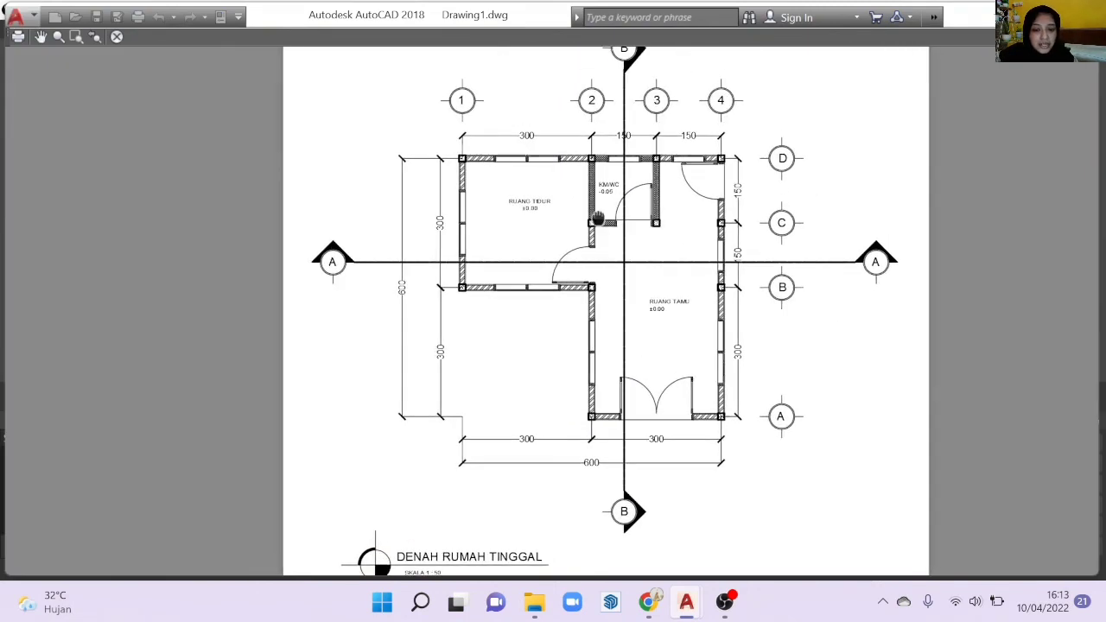
pyautogui.scroll(-5, 584, 247)
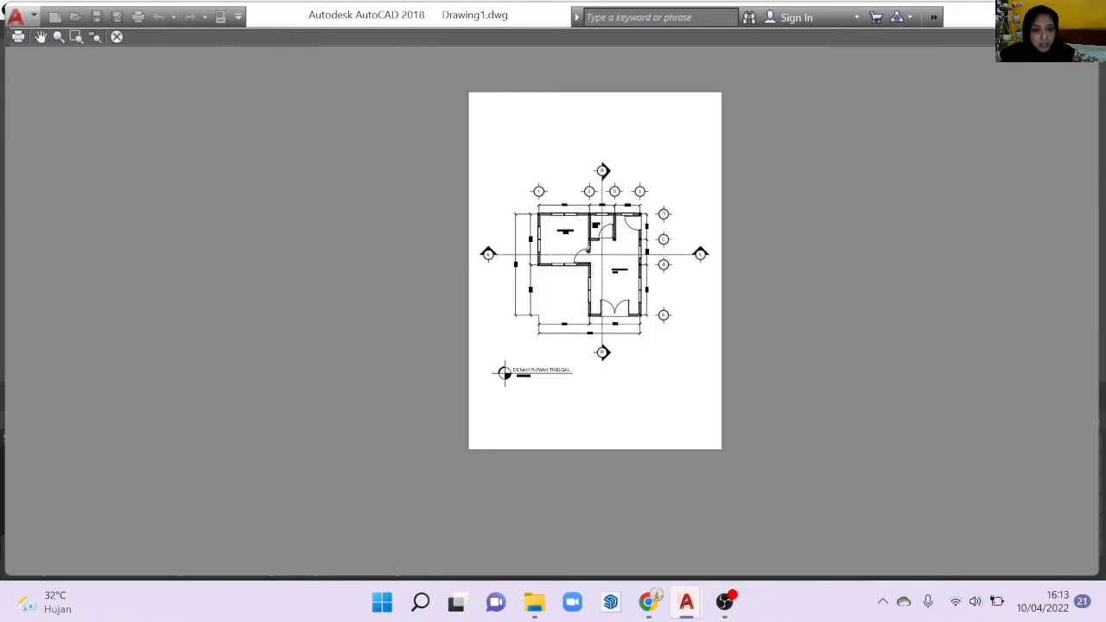
pyautogui.moveTo(592, 247); pyautogui.dragTo(574, 244, button='middle')
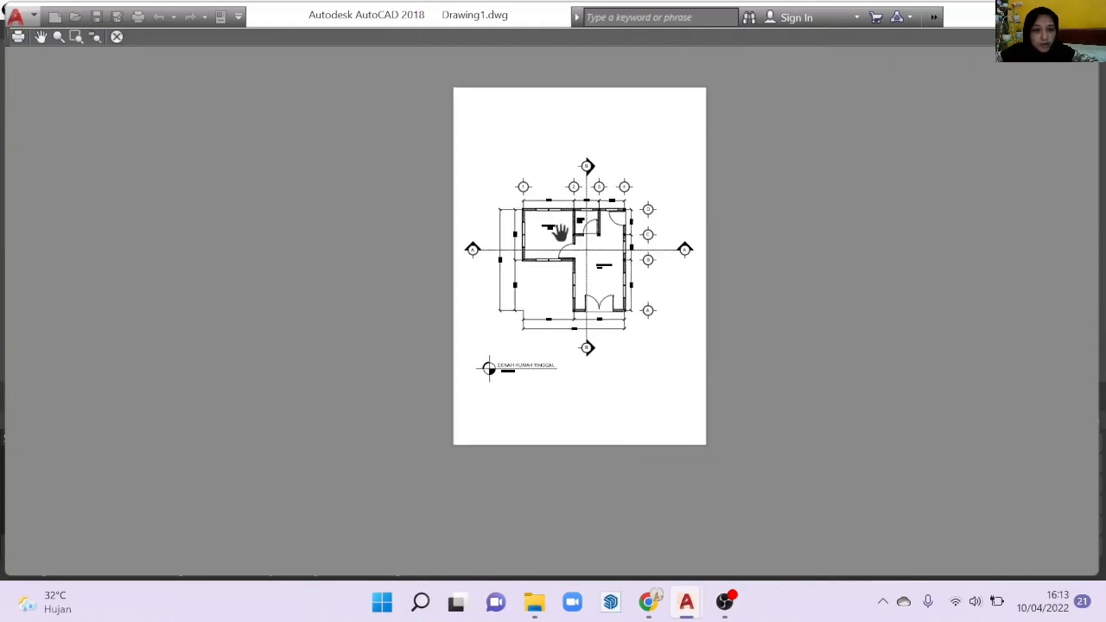
pyautogui.scroll(5, 566, 234)
pyautogui.scroll(-2, 571, 240)
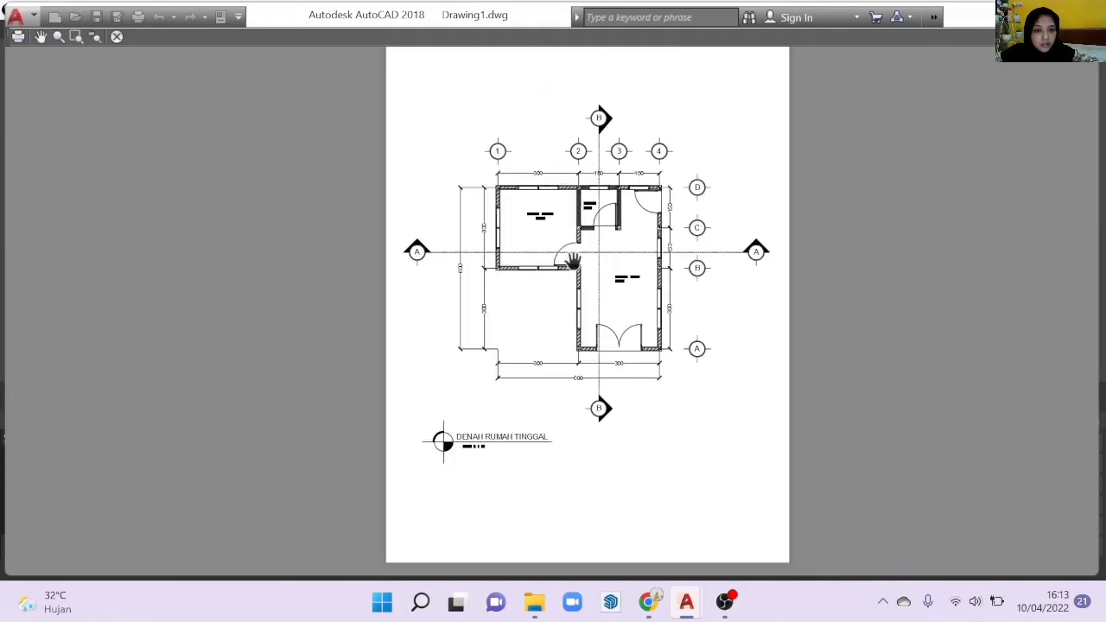
pyautogui.moveTo(560, 276); pyautogui.dragTo(539, 297, button='middle')
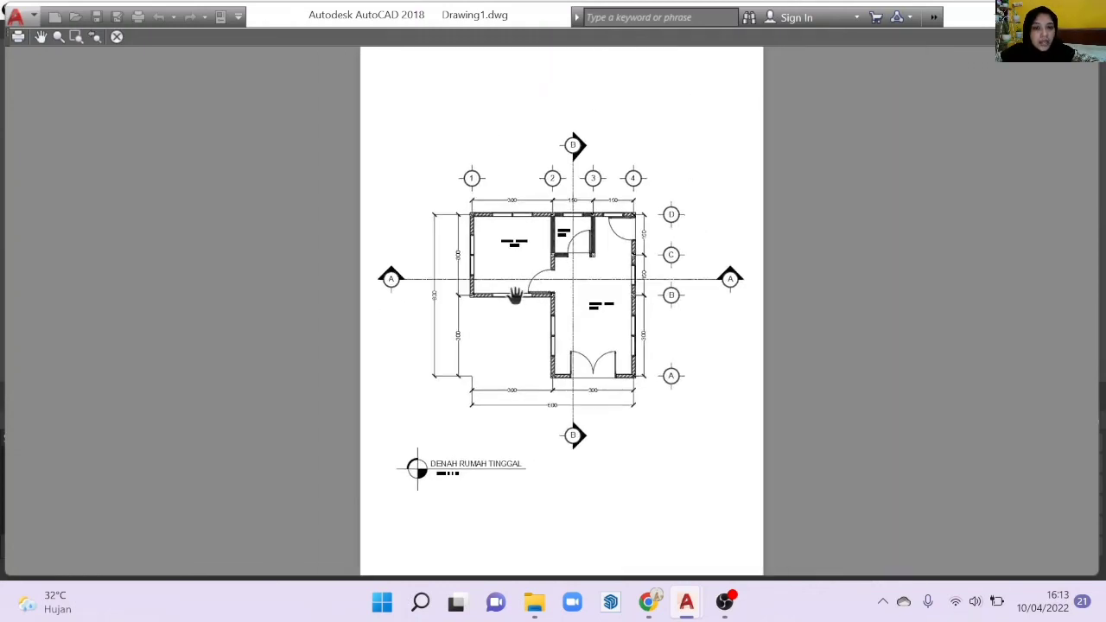
pyautogui.scroll(3, 514, 295)
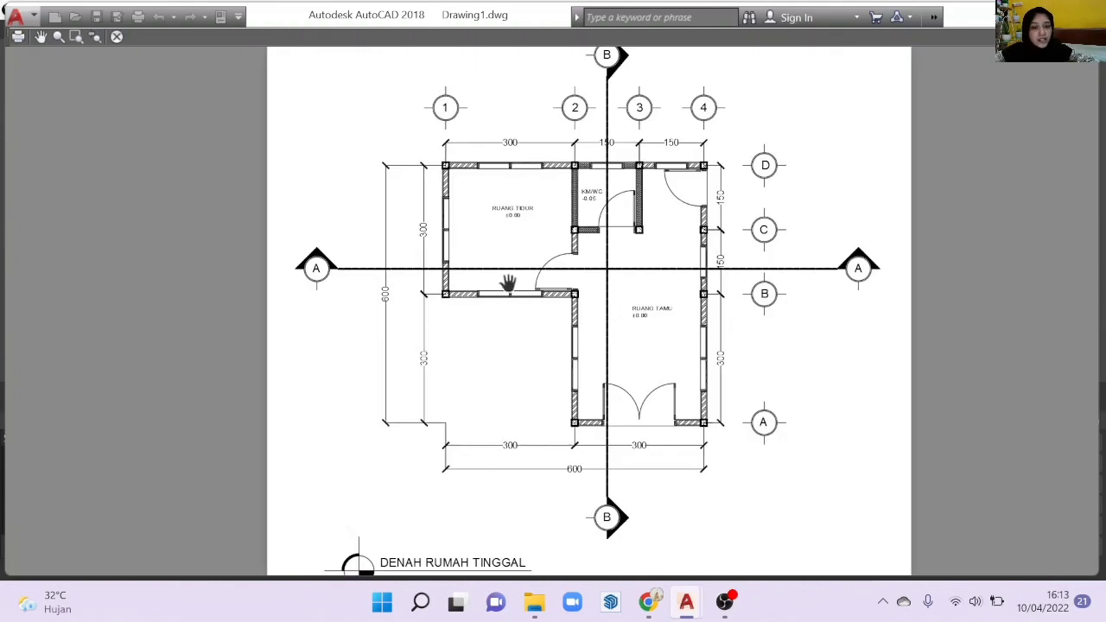
pyautogui.scroll(-3, 508, 283)
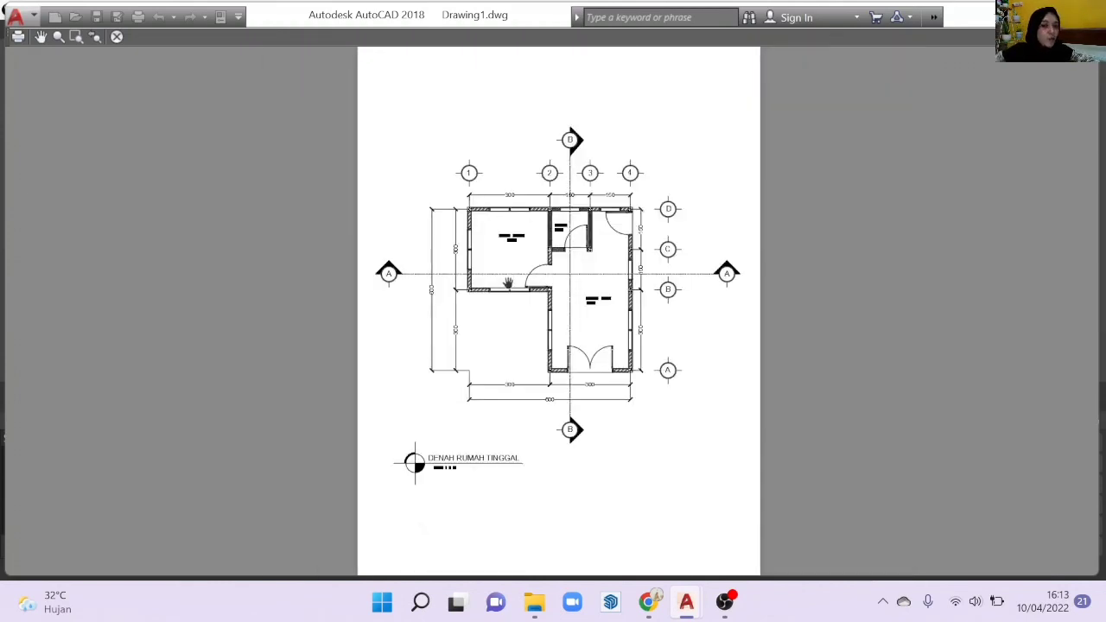